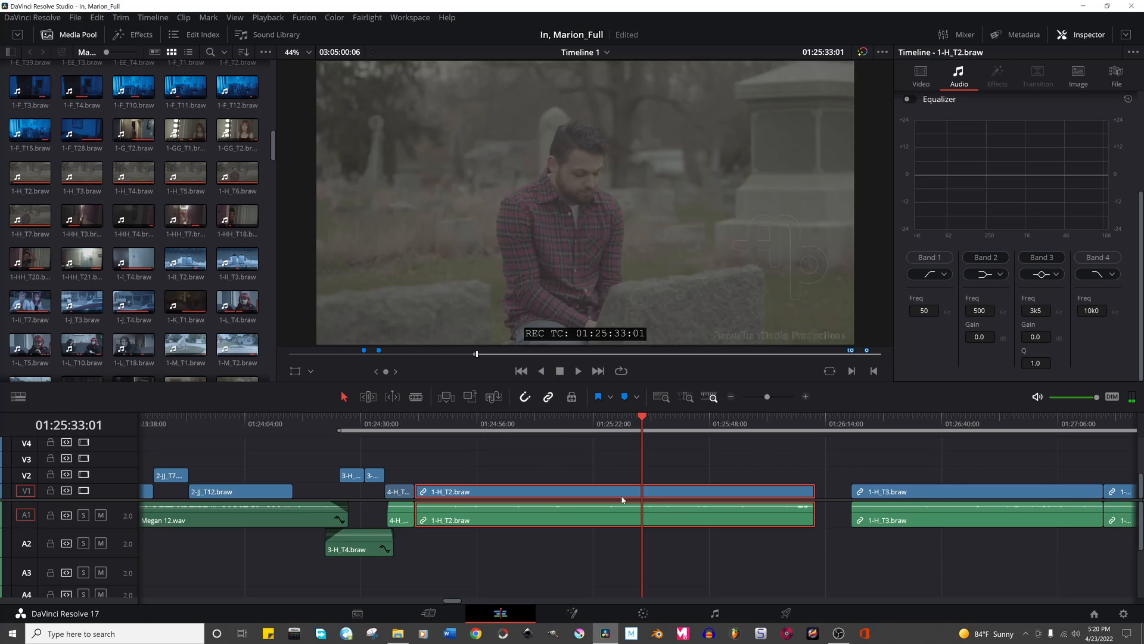
Scrub through the 1-H_T2.braw clip and check the current Timeline Proxy Mode setting.
{"action": "left_click_drag", "start_coordinate": [396, 424], "coordinate": [626, 422]}
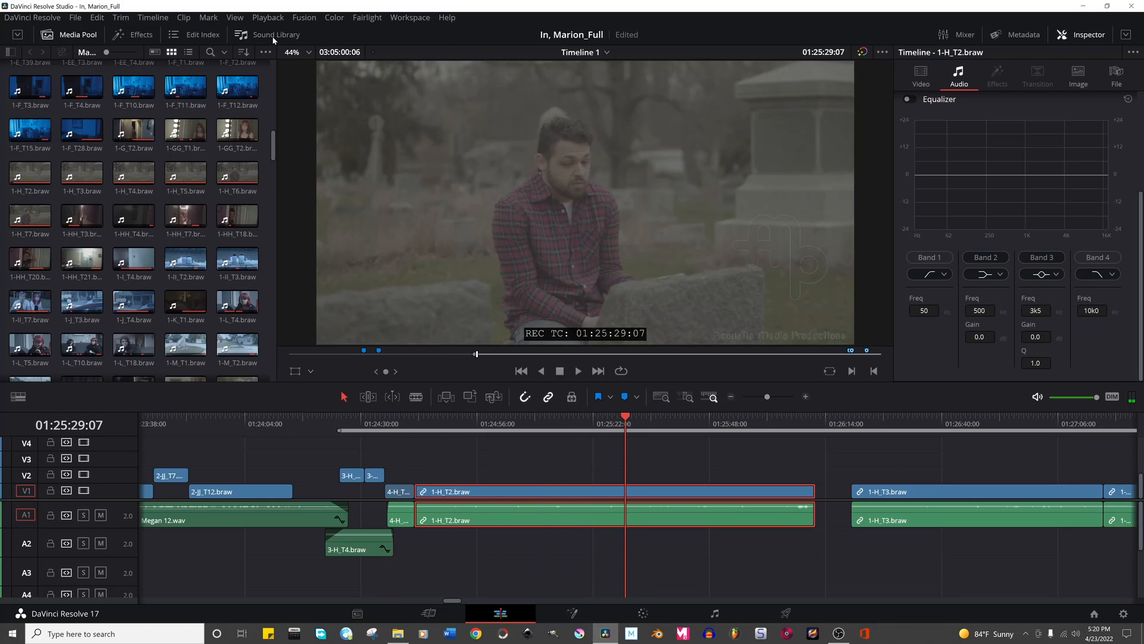
{"action": "left_click", "coordinate": [268, 17]}
{"action": "mouse_move", "coordinate": [400, 57]}
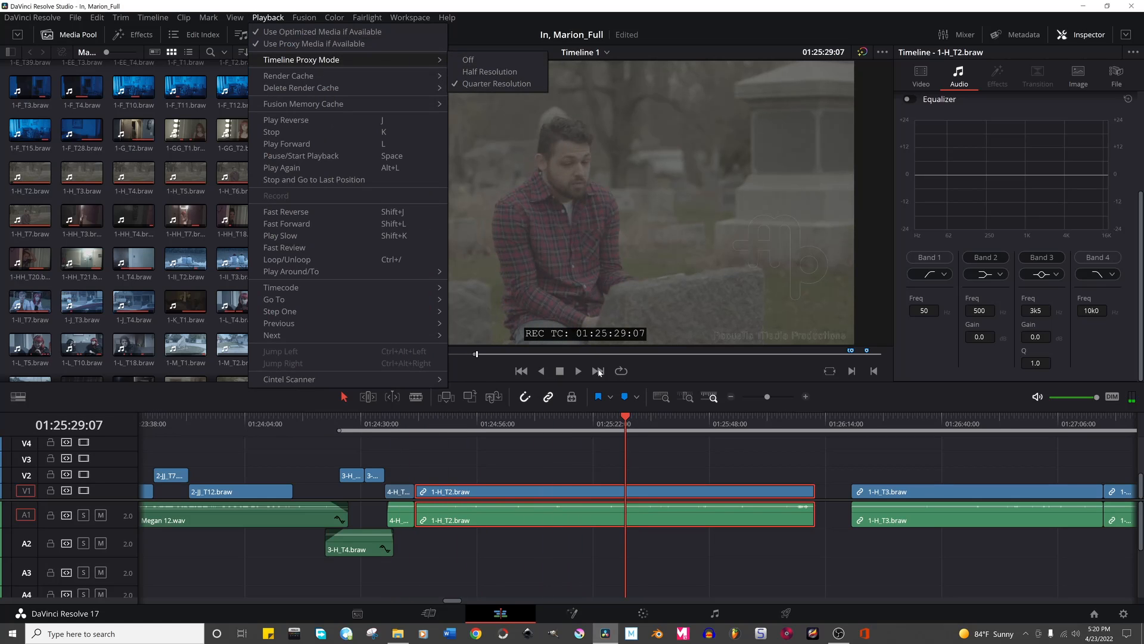
{"action": "left_click", "coordinate": [586, 452]}
{"action": "left_click", "coordinate": [585, 451]}
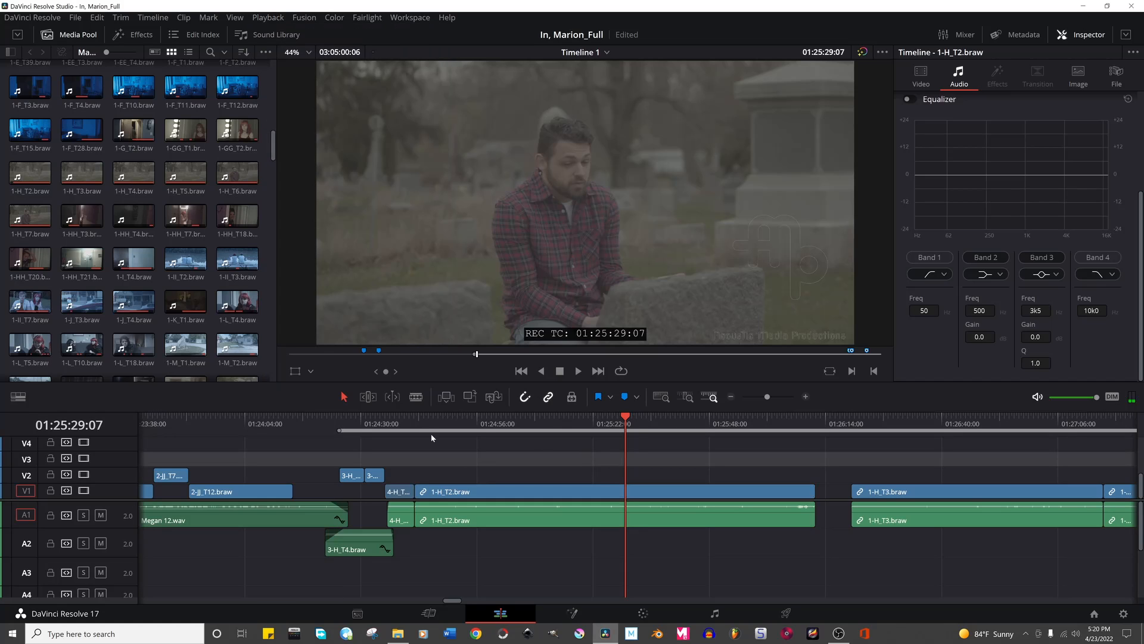
{"action": "left_click_drag", "start_coordinate": [406, 426], "coordinate": [634, 434]}
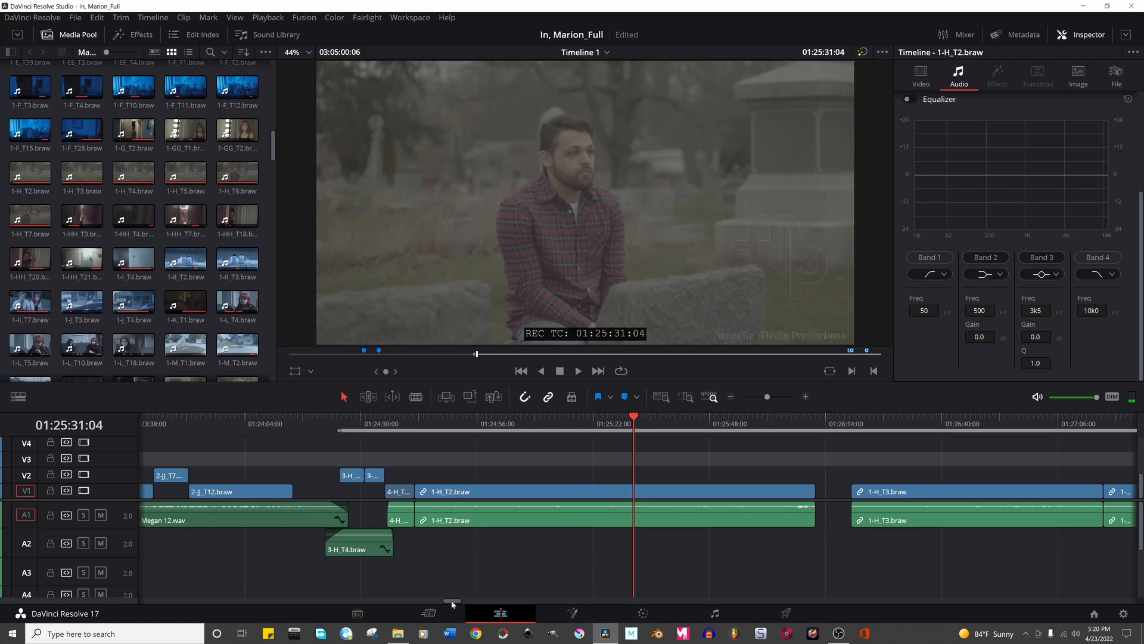
Survey the run of 1-H takes in the timeline, previewing frames of 1-H_T5.braw and 1-H_T6.braw.
{"action": "scroll", "coordinate": [510, 555], "scroll_direction": "down", "scroll_amount": 3}
{"action": "mouse_move", "coordinate": [453, 600]}
{"action": "left_mouse_down"}
{"action": "mouse_move", "coordinate": [484, 600]}
{"action": "mouse_move", "coordinate": [465, 602]}
{"action": "left_mouse_up"}
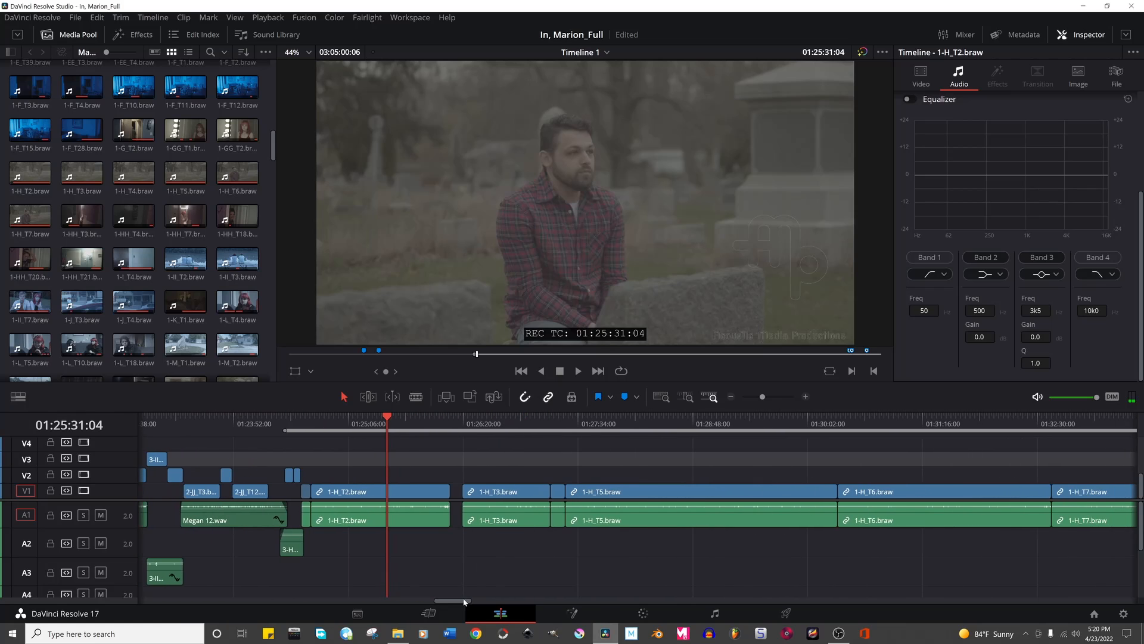
{"action": "left_click", "coordinate": [674, 424]}
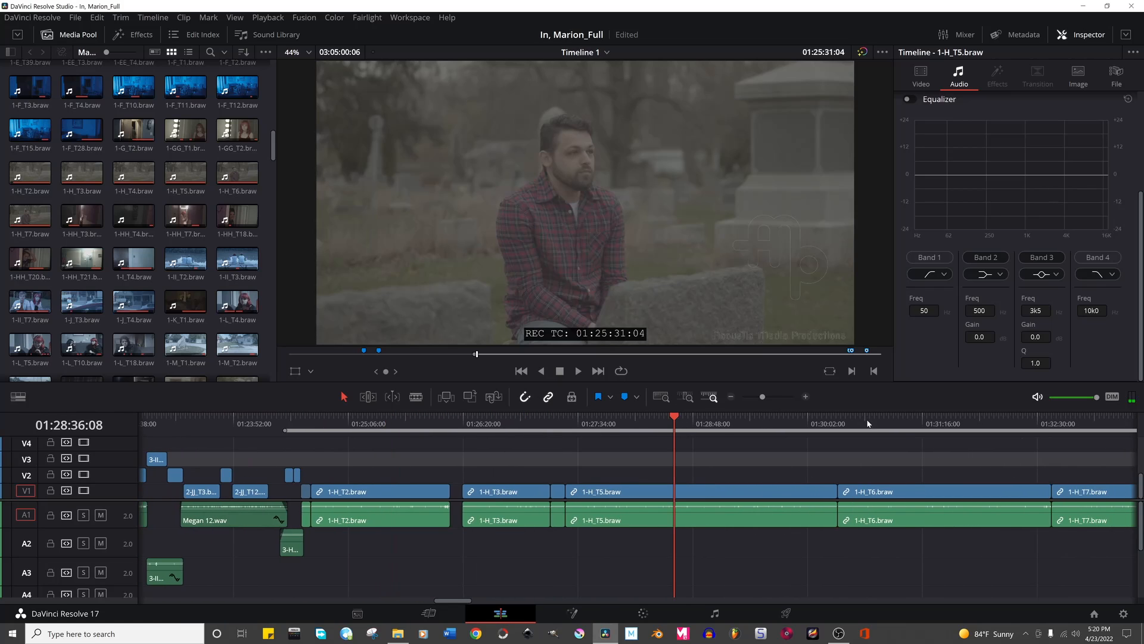
{"action": "left_click", "coordinate": [906, 424]}
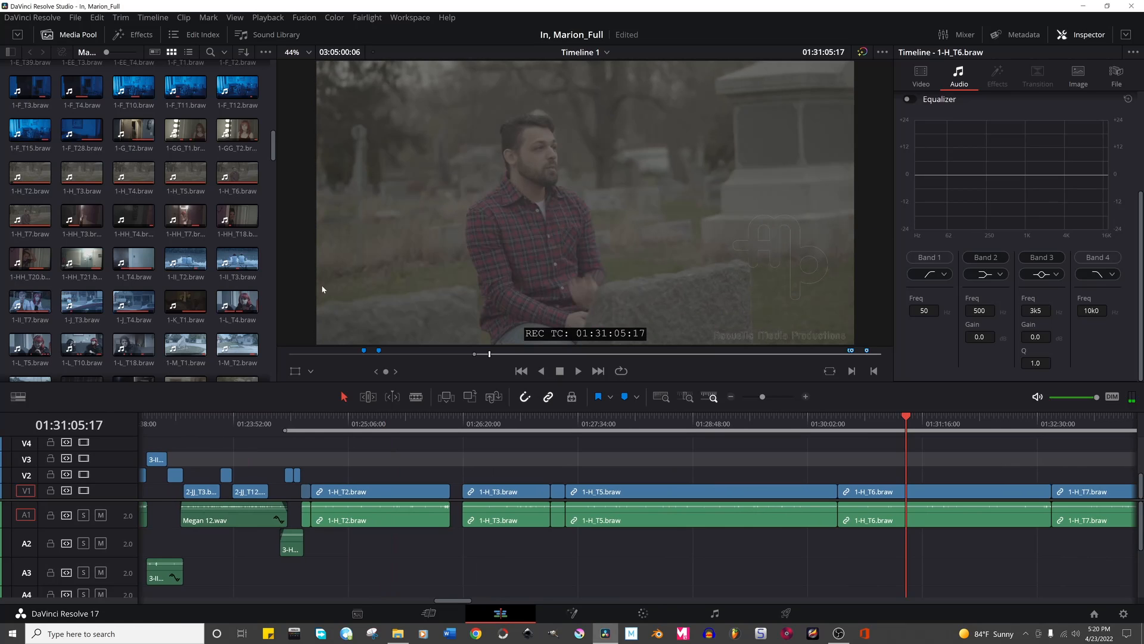
{"action": "scroll", "coordinate": [143, 220], "scroll_direction": "down", "scroll_amount": 5}
Inspect the cemetery establishing shots that precede 1-H_T2.braw, from the first 3-H clip on V2 to 4-H_T8.braw.
{"action": "left_click", "coordinate": [302, 420]}
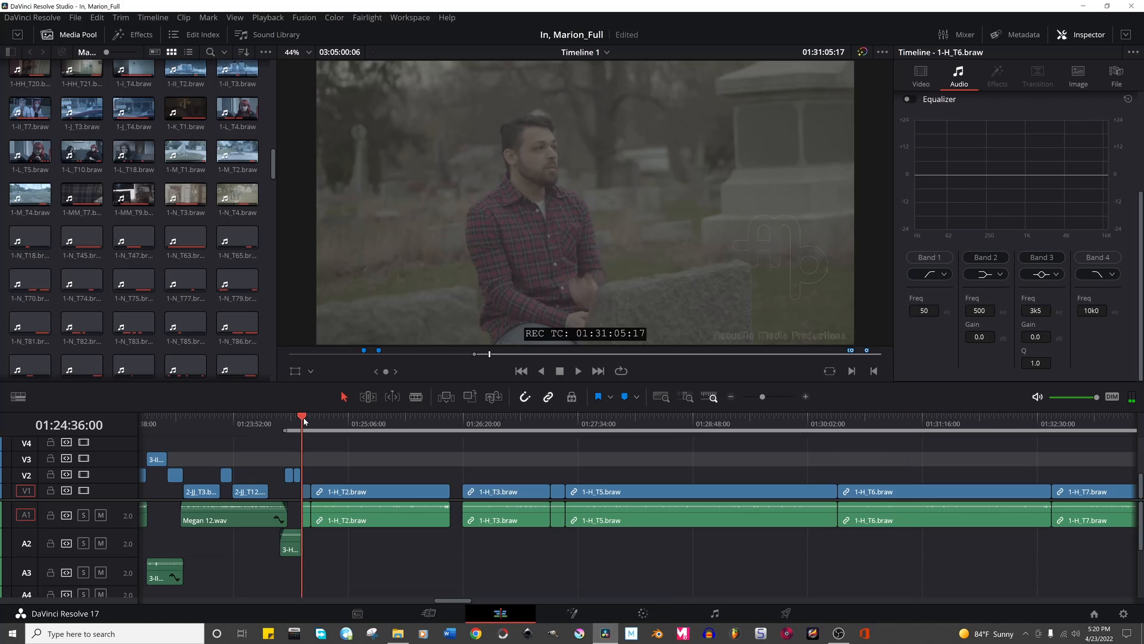
{"action": "key", "text": "ctrl+equal"}
{"action": "left_click", "coordinate": [643, 420]}
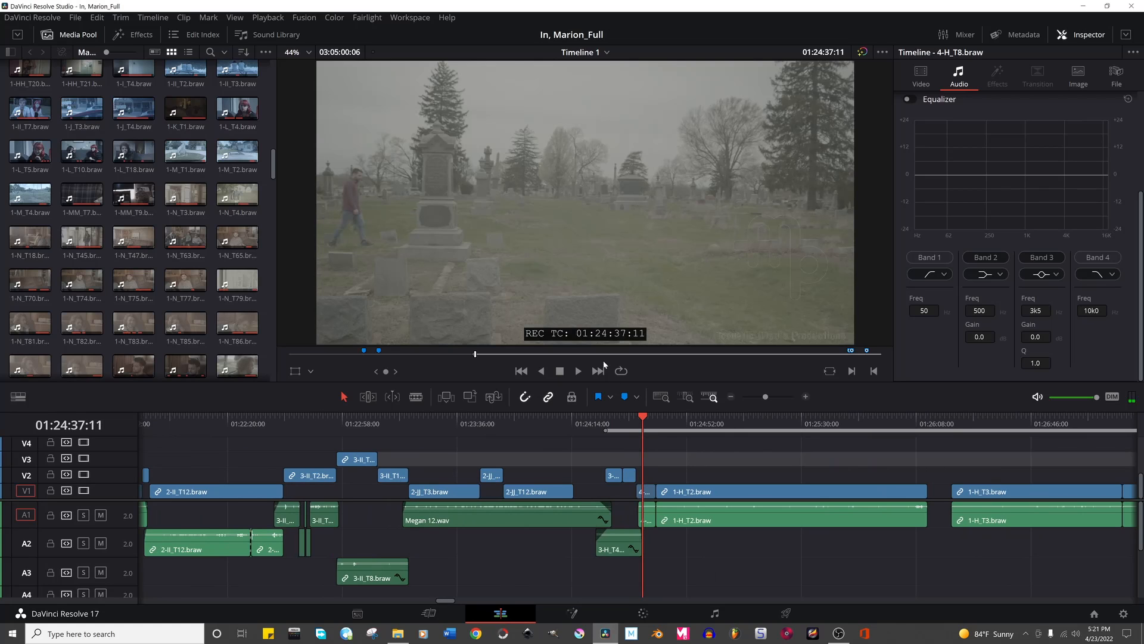
{"action": "left_click", "coordinate": [607, 447]}
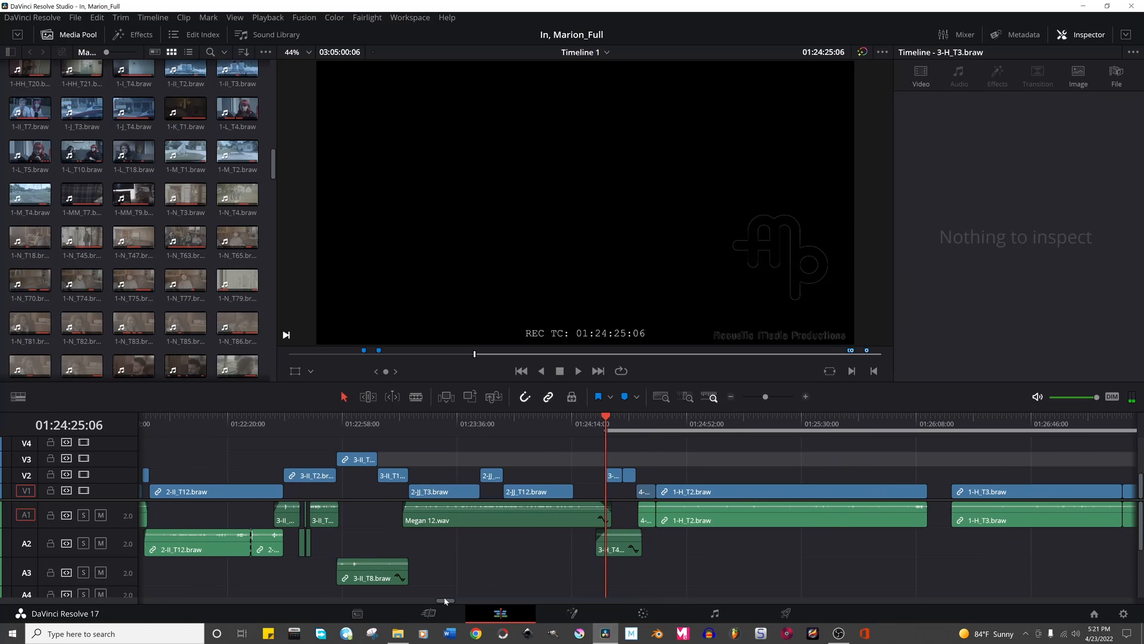
{"action": "left_click_drag", "start_coordinate": [445, 601], "coordinate": [452, 603]}
{"action": "left_click", "coordinate": [445, 417]}
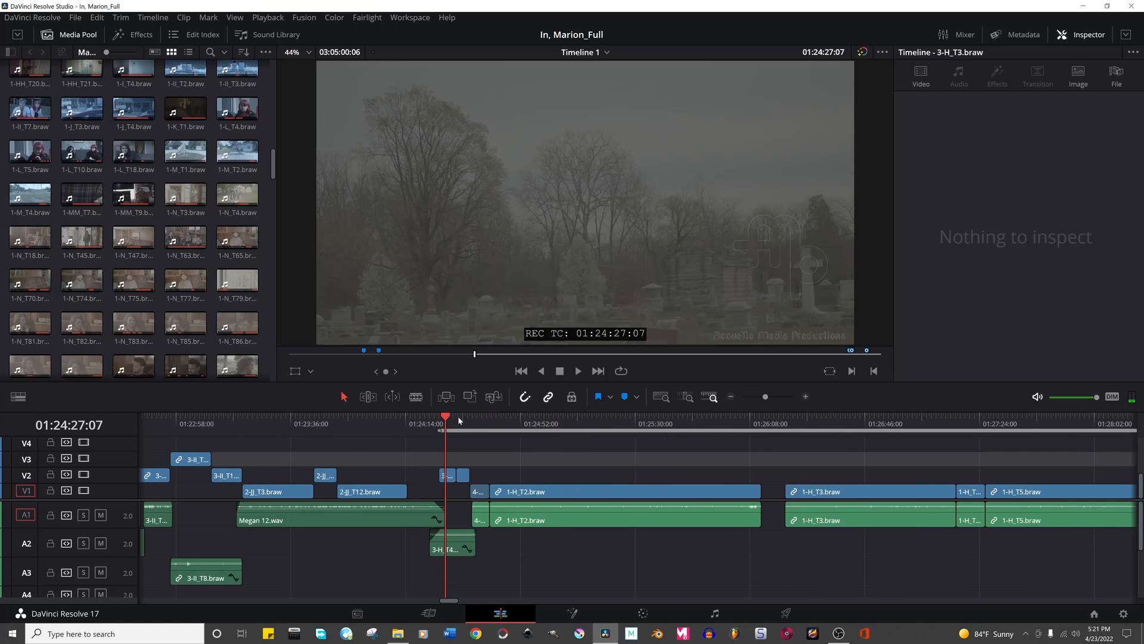
{"action": "left_click", "coordinate": [470, 419]}
{"action": "mouse_move", "coordinate": [469, 419]}
{"action": "left_mouse_down"}
{"action": "mouse_move", "coordinate": [446, 421]}
{"action": "mouse_move", "coordinate": [457, 422]}
{"action": "left_mouse_up"}
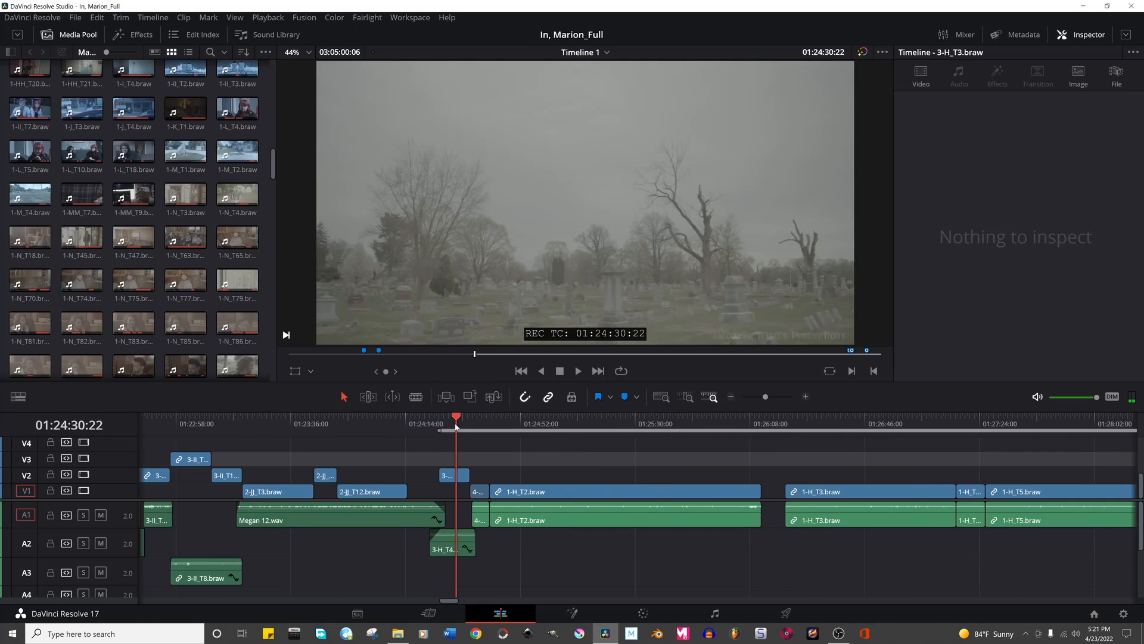
Scrub through the 1-H_T2.braw take from its beginning toward its end to review the performance.
{"action": "left_click", "coordinate": [533, 419]}
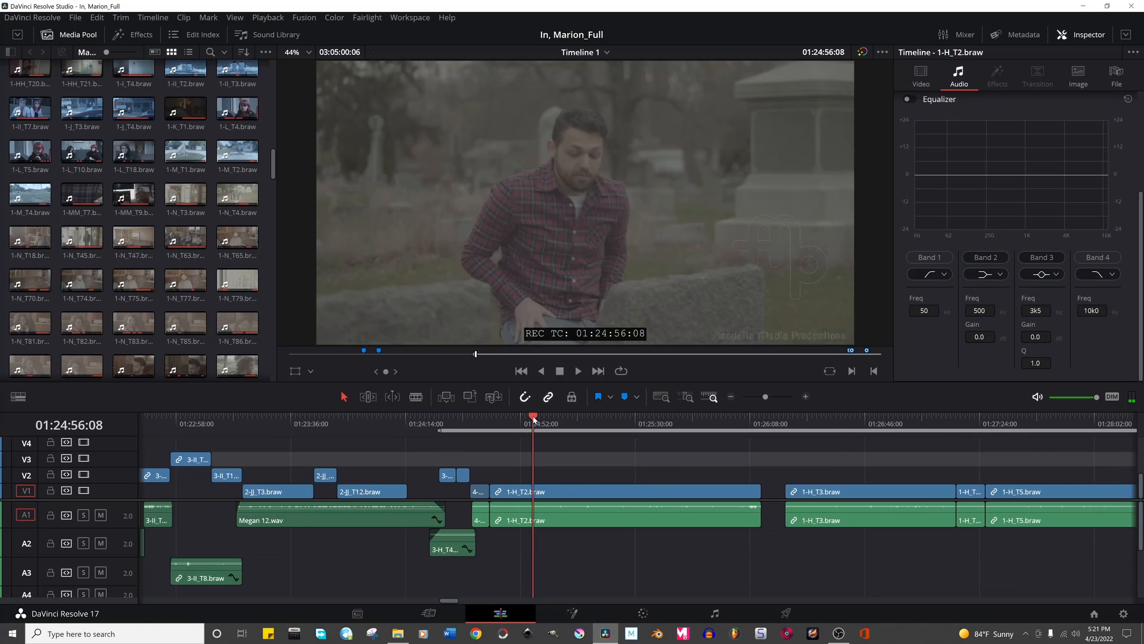
{"action": "scroll", "coordinate": [585, 500], "scroll_direction": "up", "scroll_amount": 2}
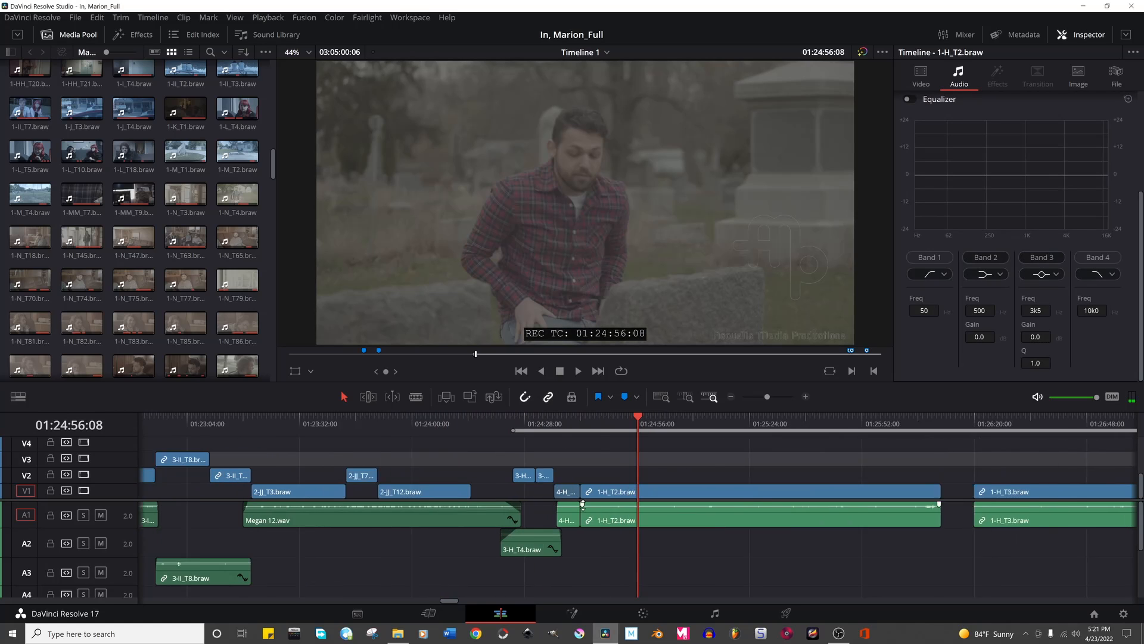
{"action": "left_click", "coordinate": [616, 419]}
{"action": "left_click_drag", "start_coordinate": [617, 420], "coordinate": [886, 417]}
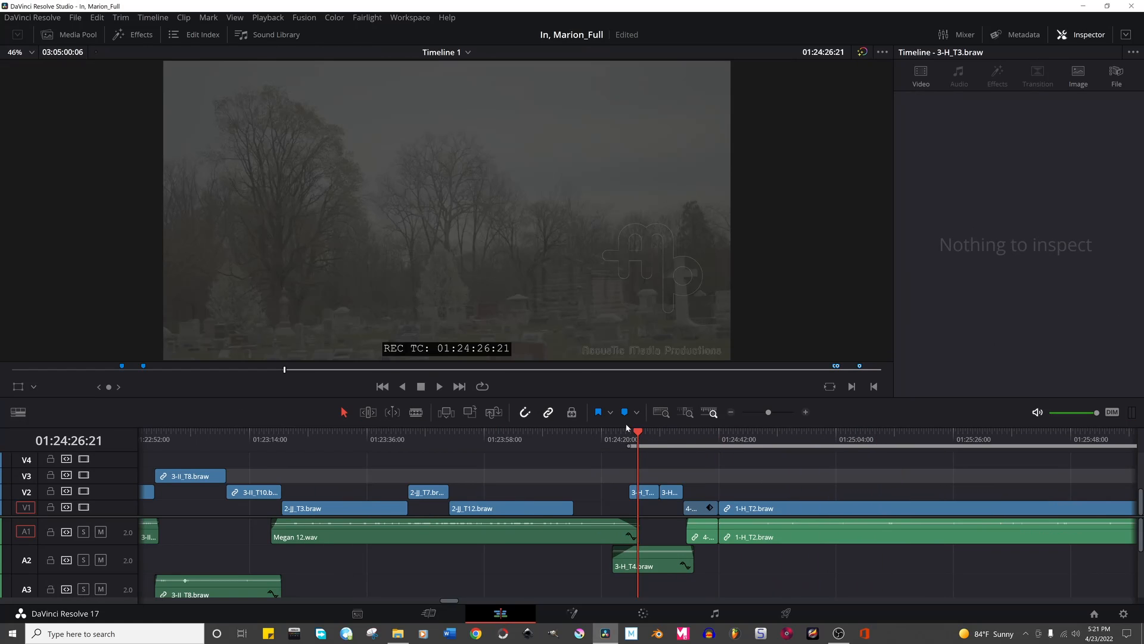
Play back the cemetery scene's opening from the 3-H_T3.braw shot and again from just before it.
{"action": "key", "text": "Up"}
{"action": "scroll", "coordinate": [597, 522], "scroll_direction": "right", "scroll_amount": 5}
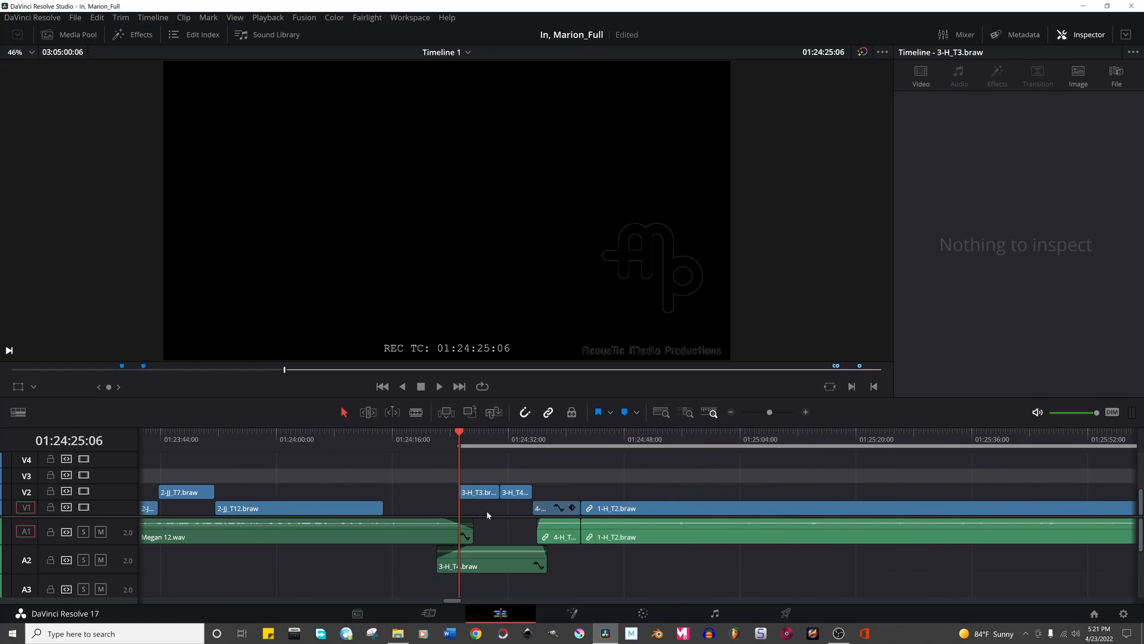
{"action": "key", "text": "space"}
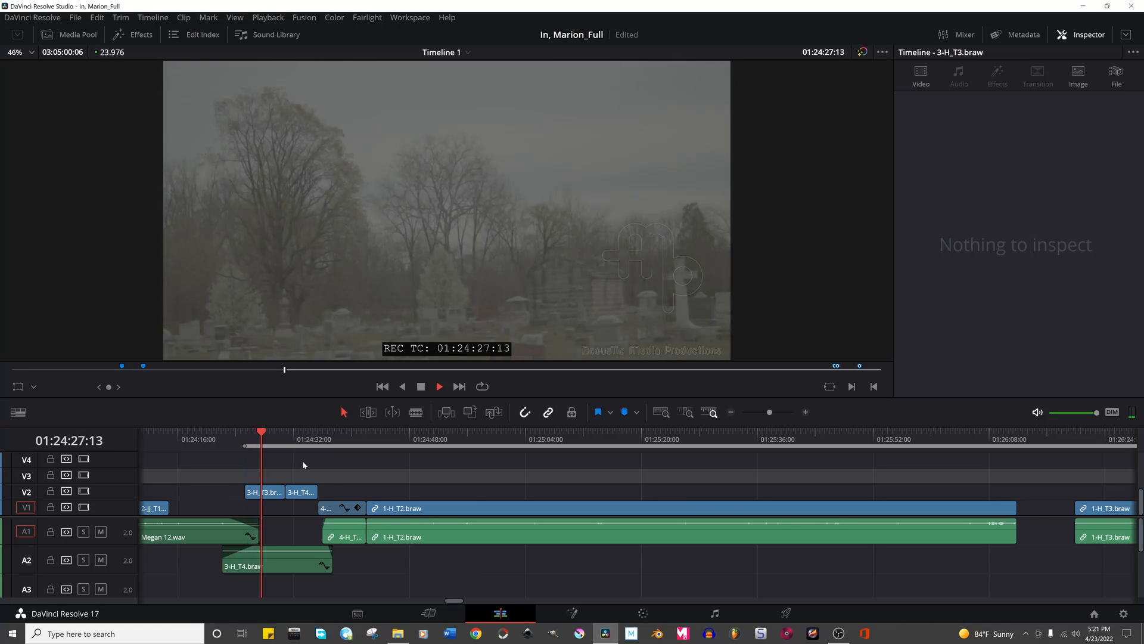
{"action": "left_click", "coordinate": [224, 431]}
{"action": "key", "text": "space"}
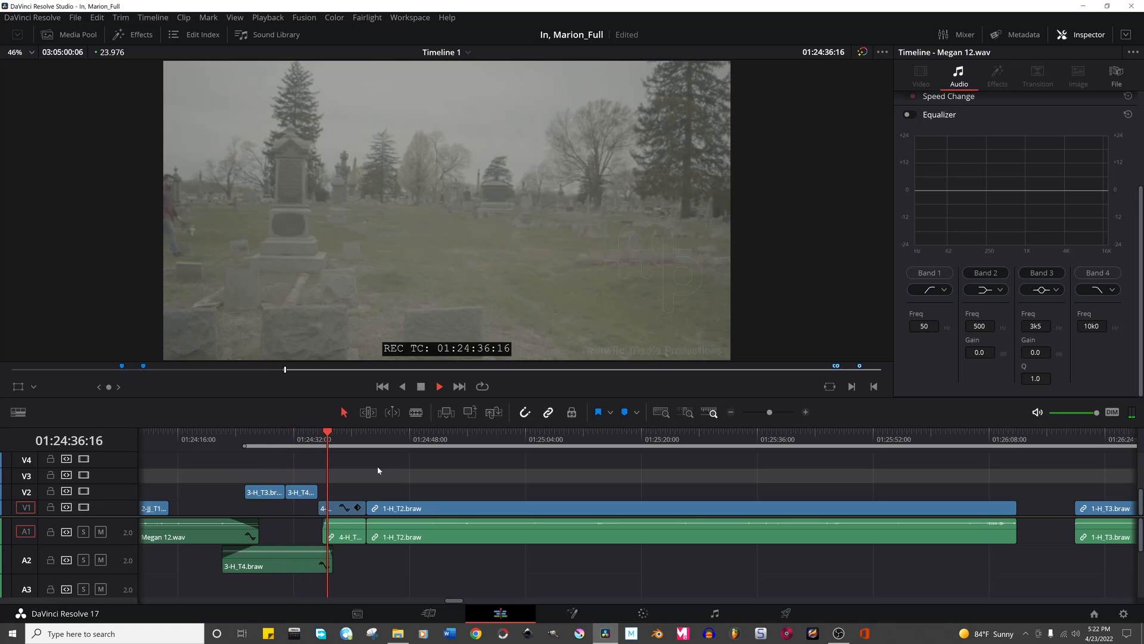
Set the zoom of the 3-H_T3.braw clip on V2 to 1.035 and play the shot back.
{"action": "left_click", "coordinate": [263, 431]}
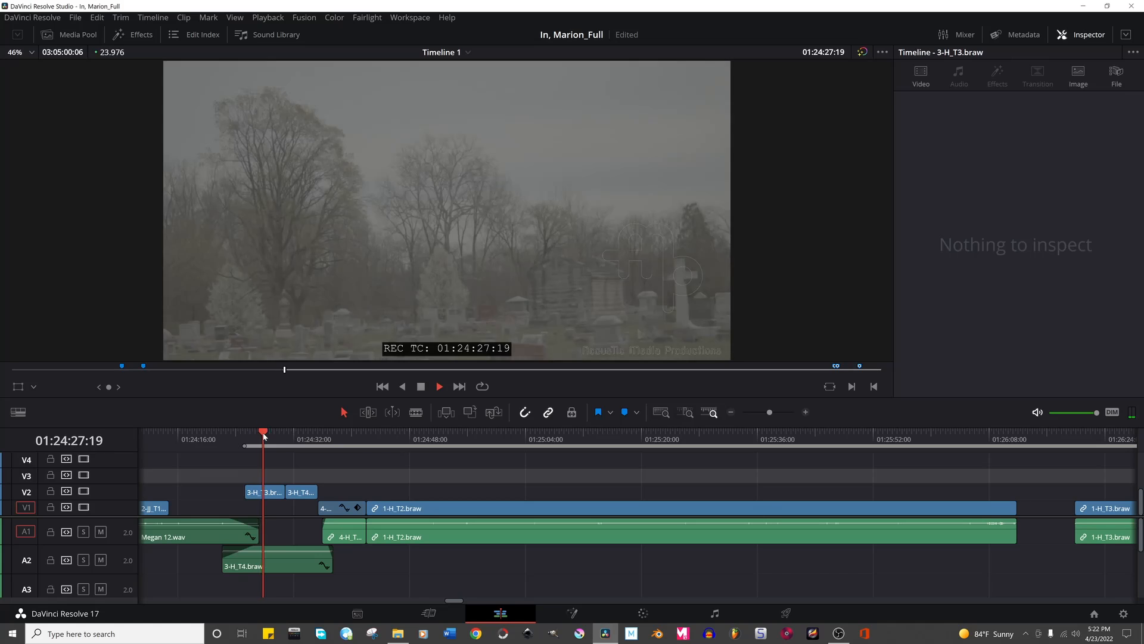
{"action": "key", "text": "space"}
{"action": "left_click", "coordinate": [271, 495]}
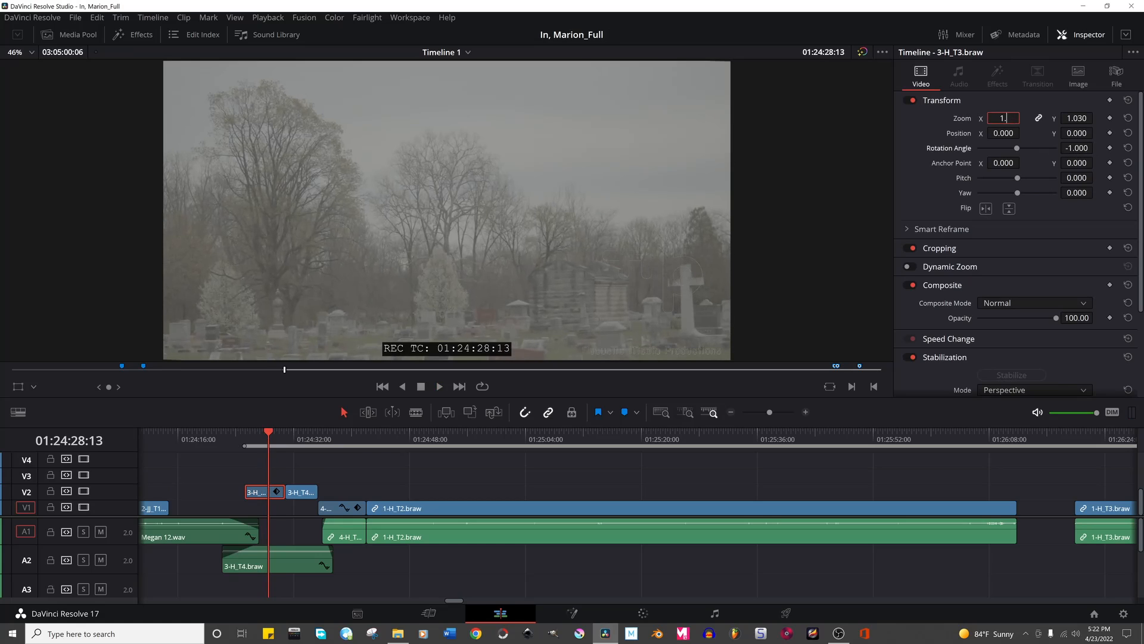
{"action": "type", "text": "035"}
{"action": "key", "text": "Return"}
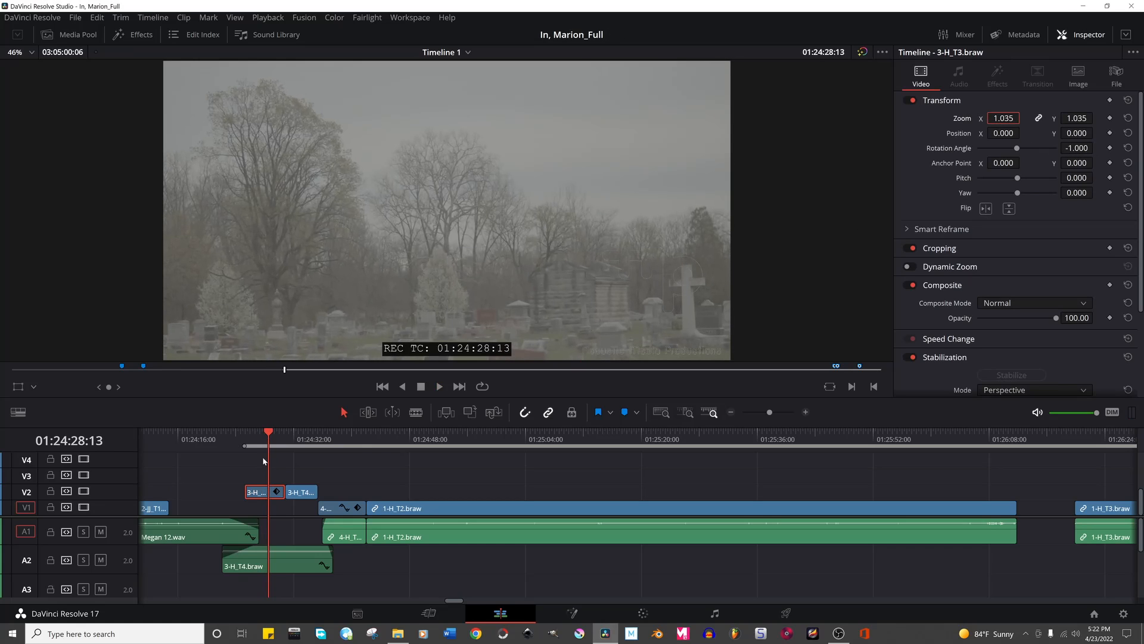
{"action": "left_click", "coordinate": [245, 434]}
{"action": "key", "text": "space"}
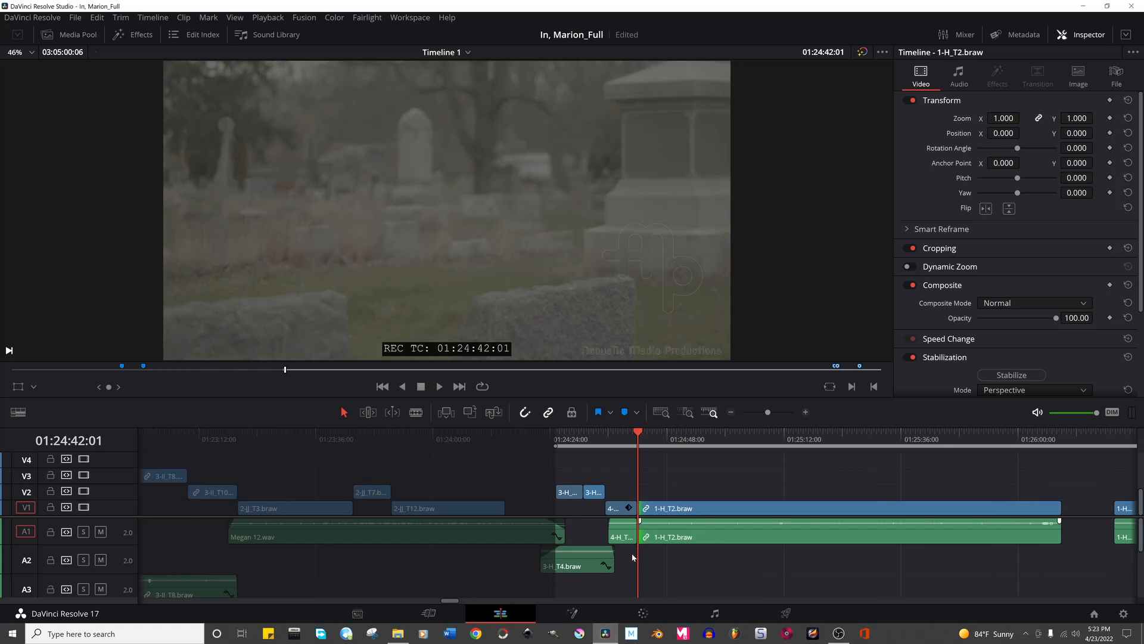
Close the empty gap between the 1-H_T2.braw and 1-H_T3.braw clips on V1.
{"action": "scroll", "coordinate": [634, 556], "scroll_direction": "right", "scroll_amount": 5}
{"action": "left_click", "coordinate": [773, 506]}
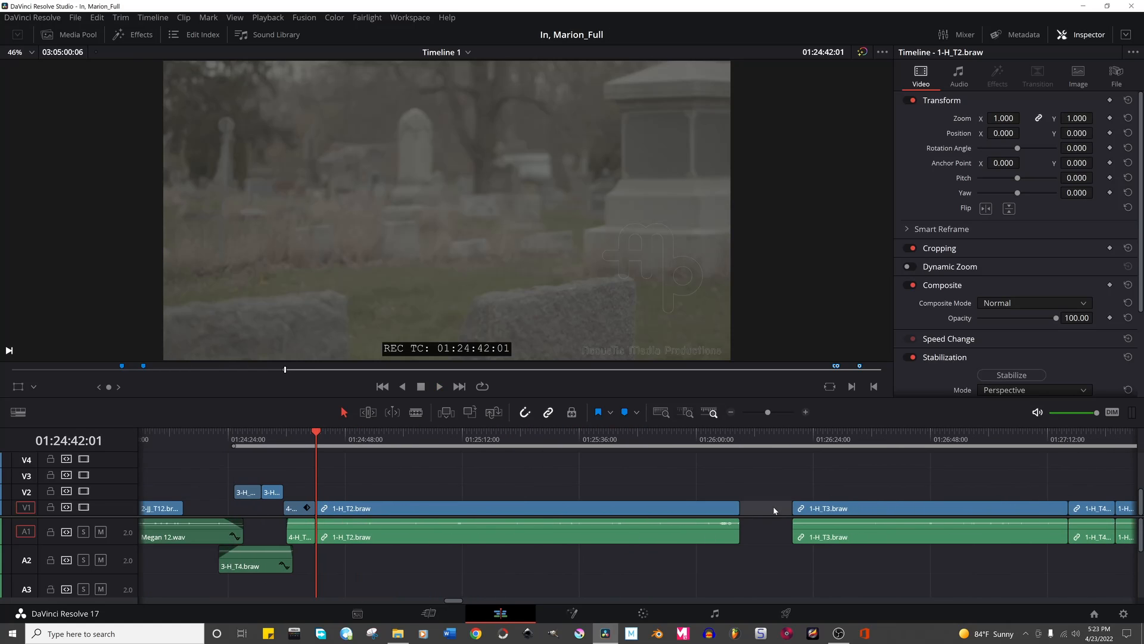
{"action": "key", "text": "Delete"}
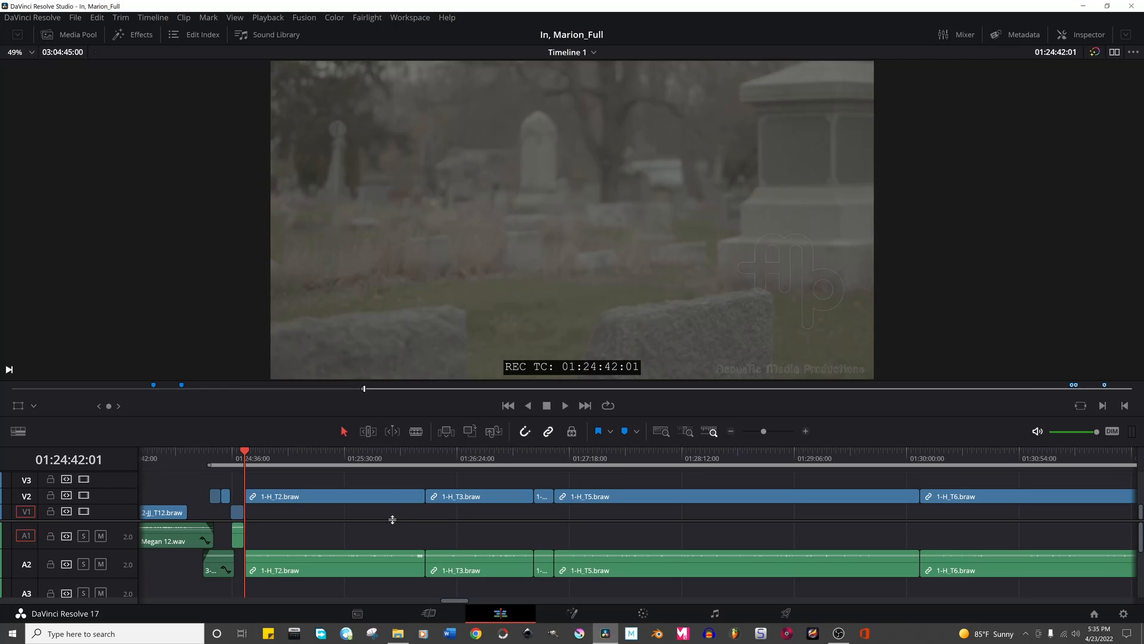
Scrub repeatedly through the 1-H takes on V2, from the start of 1-H_T2.braw to the short take before 1-H_T5.braw.
{"action": "left_click", "coordinate": [355, 456]}
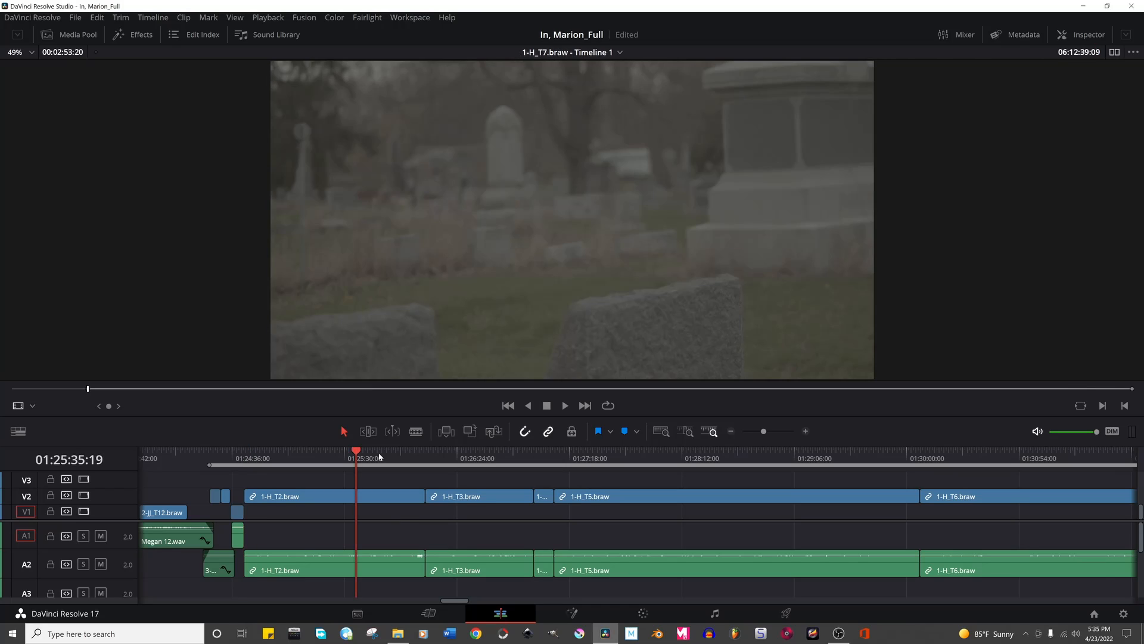
{"action": "left_click", "coordinate": [380, 457]}
{"action": "left_click", "coordinate": [391, 456]}
{"action": "left_click_drag", "start_coordinate": [391, 456], "coordinate": [403, 454]}
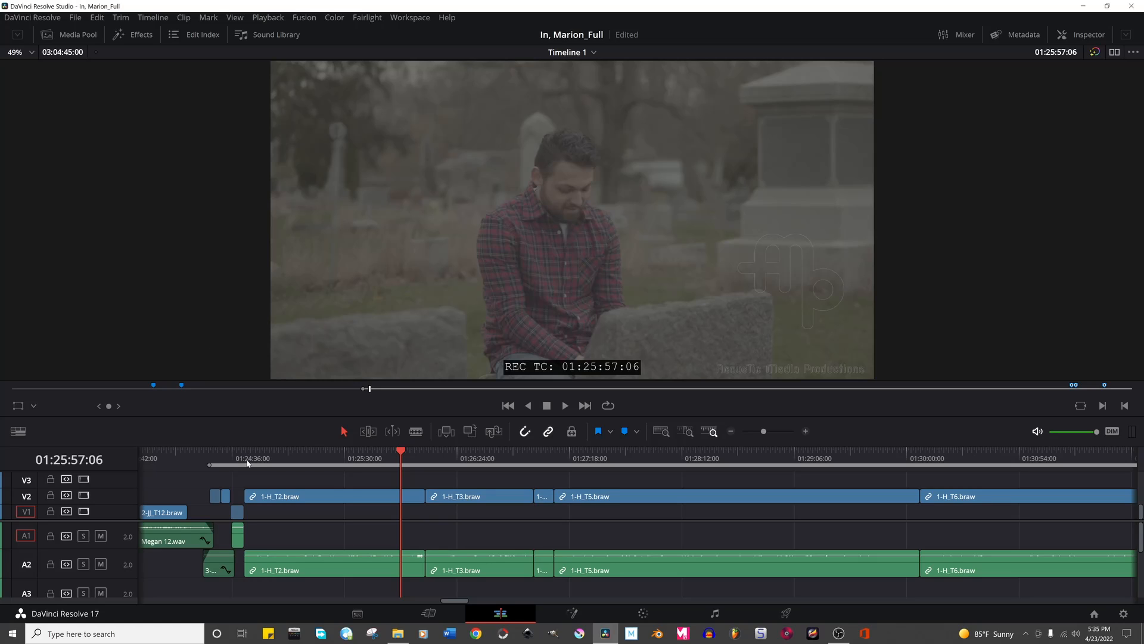
{"action": "left_click_drag", "start_coordinate": [304, 463], "coordinate": [605, 462]}
{"action": "left_click_drag", "start_coordinate": [829, 462], "coordinate": [303, 462]}
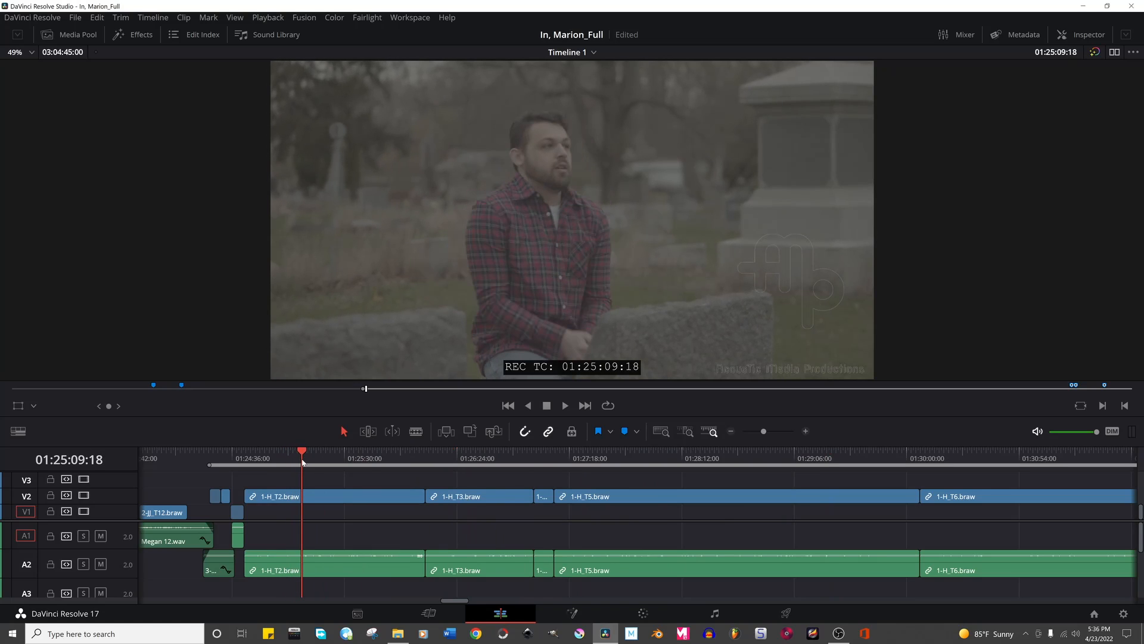
{"action": "left_click_drag", "start_coordinate": [303, 456], "coordinate": [247, 454]}
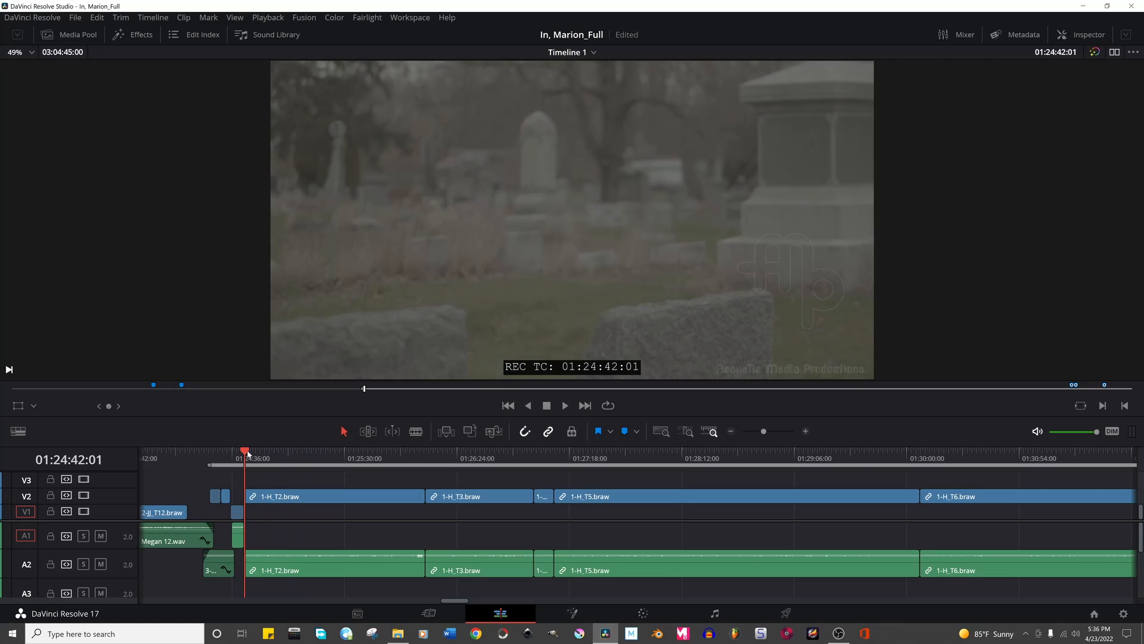
{"action": "left_click_drag", "start_coordinate": [268, 459], "coordinate": [533, 483]}
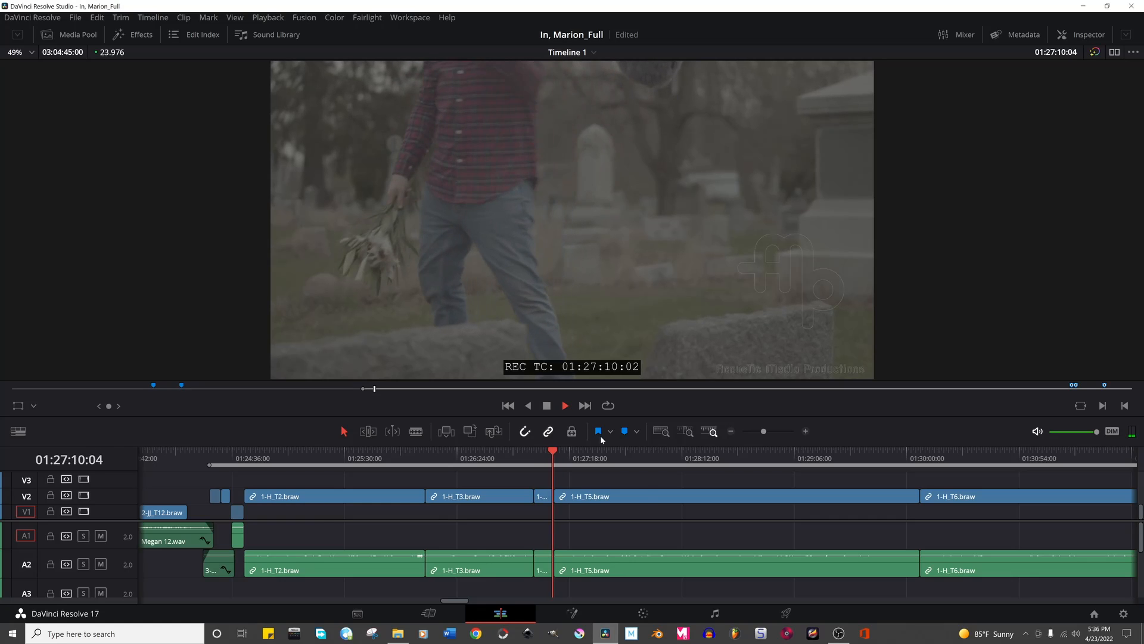
Move the audio of the short 1-H_T4 take to track A1, alongside the beginning of 1-H_T2.braw.
{"action": "scroll", "coordinate": [534, 510], "scroll_direction": "up", "scroll_amount": 2}
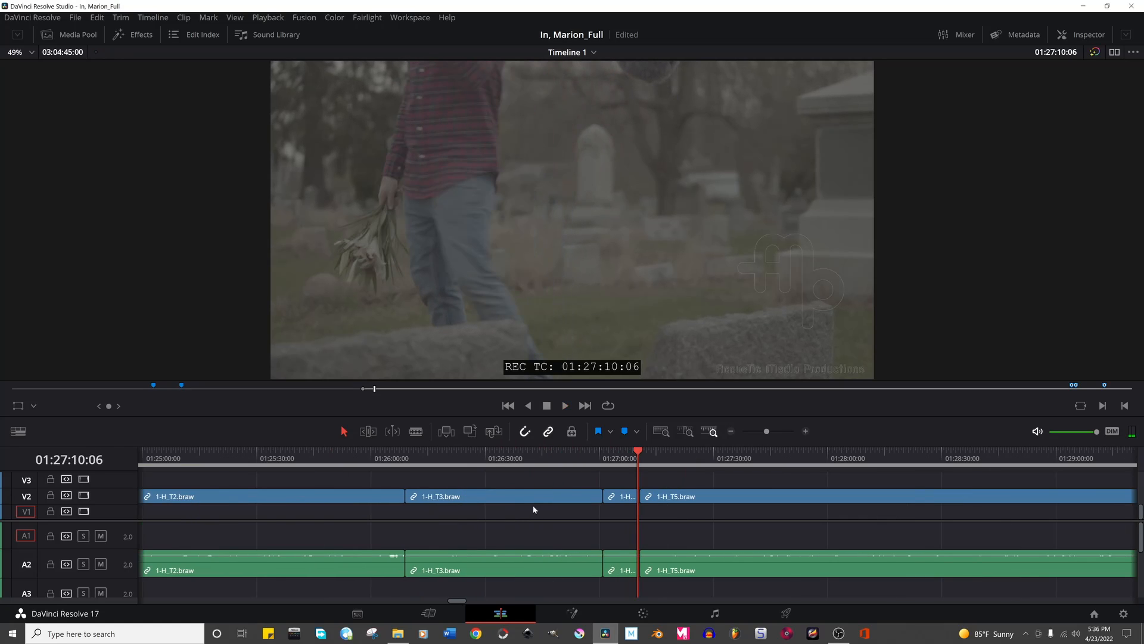
{"action": "left_click", "coordinate": [622, 496], "text": "alt"}
{"action": "left_click_drag", "start_coordinate": [623, 498], "coordinate": [267, 534]}
{"action": "scroll", "coordinate": [627, 535], "scroll_direction": "down", "scroll_amount": 1}
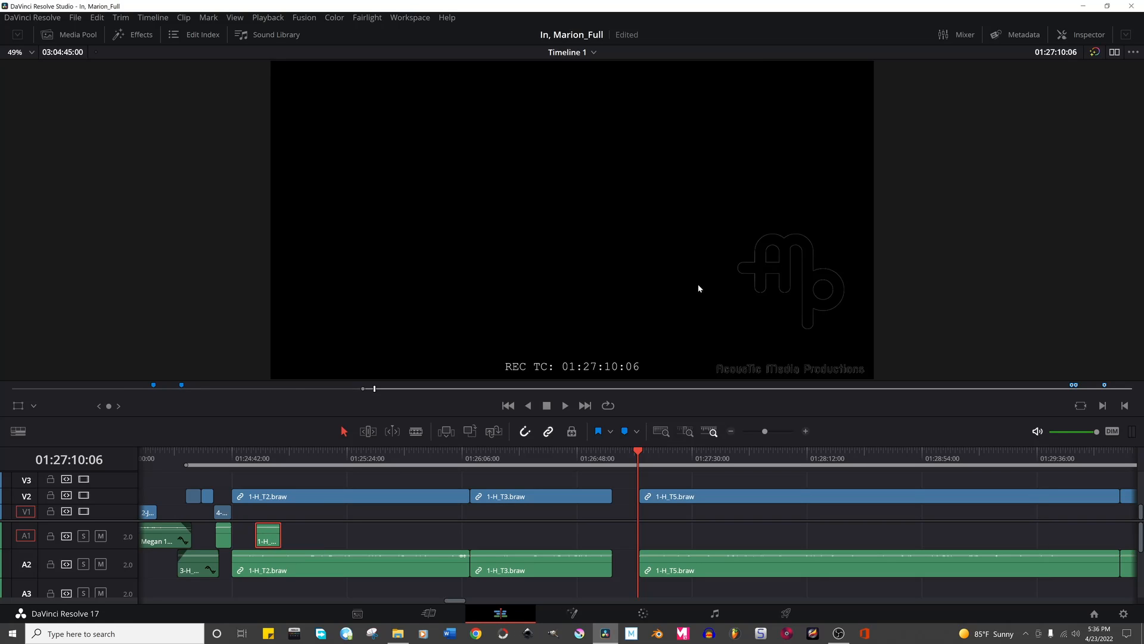
Set the volume of the relocated 1-H_T4 audio clip on A1 to -100.
{"action": "left_click", "coordinate": [1082, 34]}
{"action": "left_click", "coordinate": [1077, 118]}
{"action": "type", "text": "-100"}
{"action": "key", "text": "Return"}
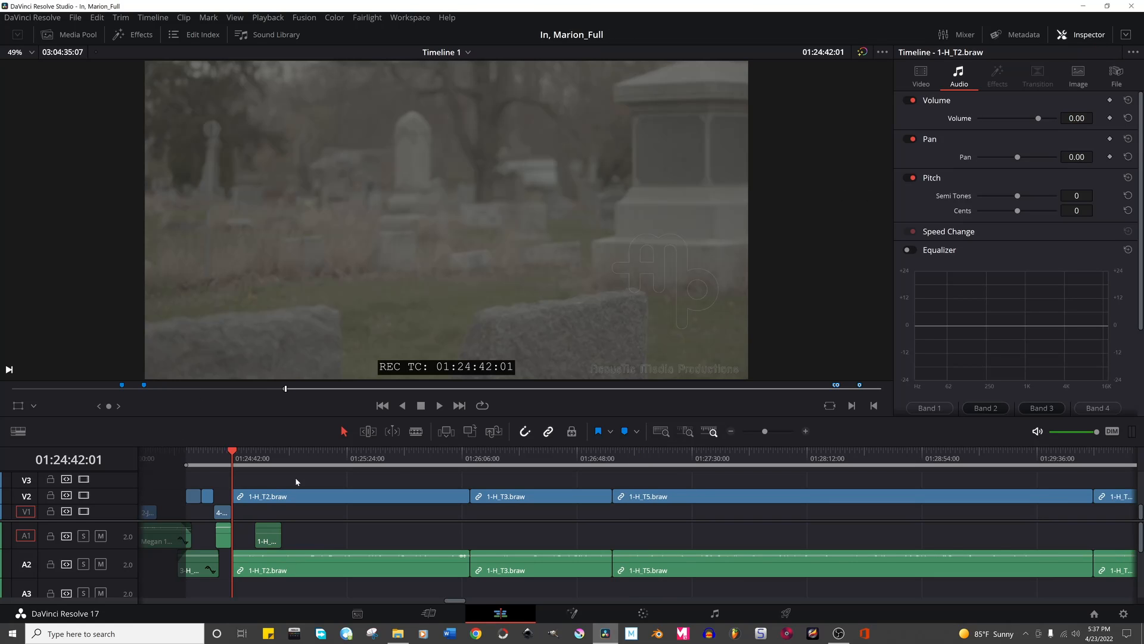
Play the cemetery scene from the start of 1-H_T2.braw with the timeline magnified around its opening clips.
{"action": "scroll", "coordinate": [281, 479], "scroll_direction": "left", "scroll_amount": 5}
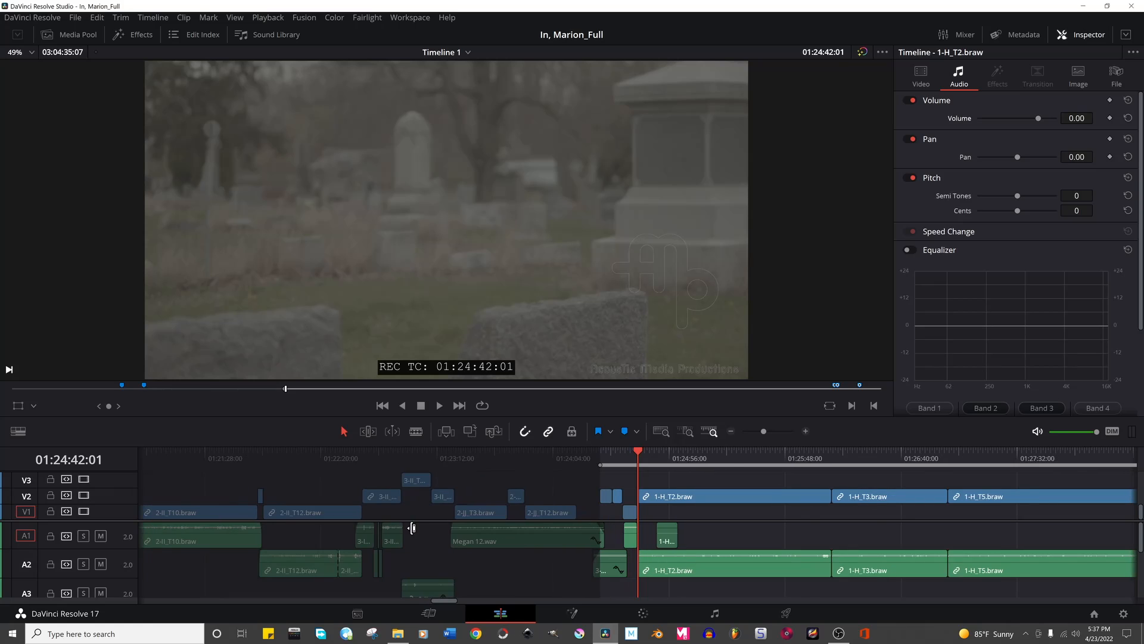
{"action": "scroll", "coordinate": [413, 521], "scroll_direction": "right", "scroll_amount": 5}
{"action": "key", "text": "ctrl+="}
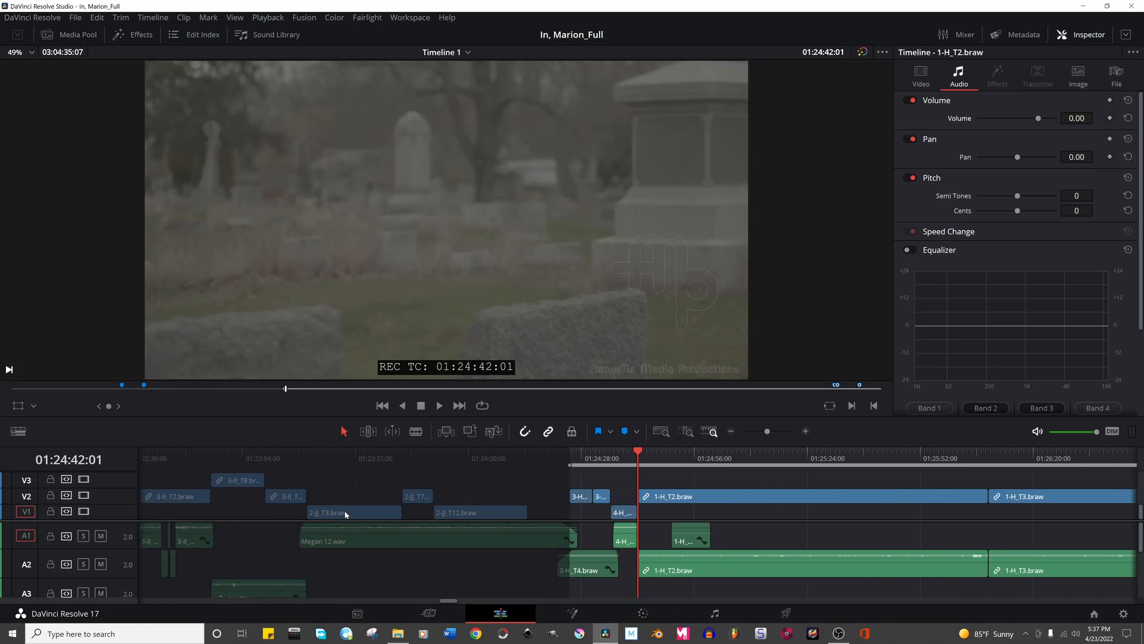
{"action": "scroll", "coordinate": [346, 511], "scroll_direction": "right", "scroll_amount": 2}
{"action": "scroll", "coordinate": [344, 511], "scroll_direction": "right", "scroll_amount": 2}
{"action": "key", "text": "space"}
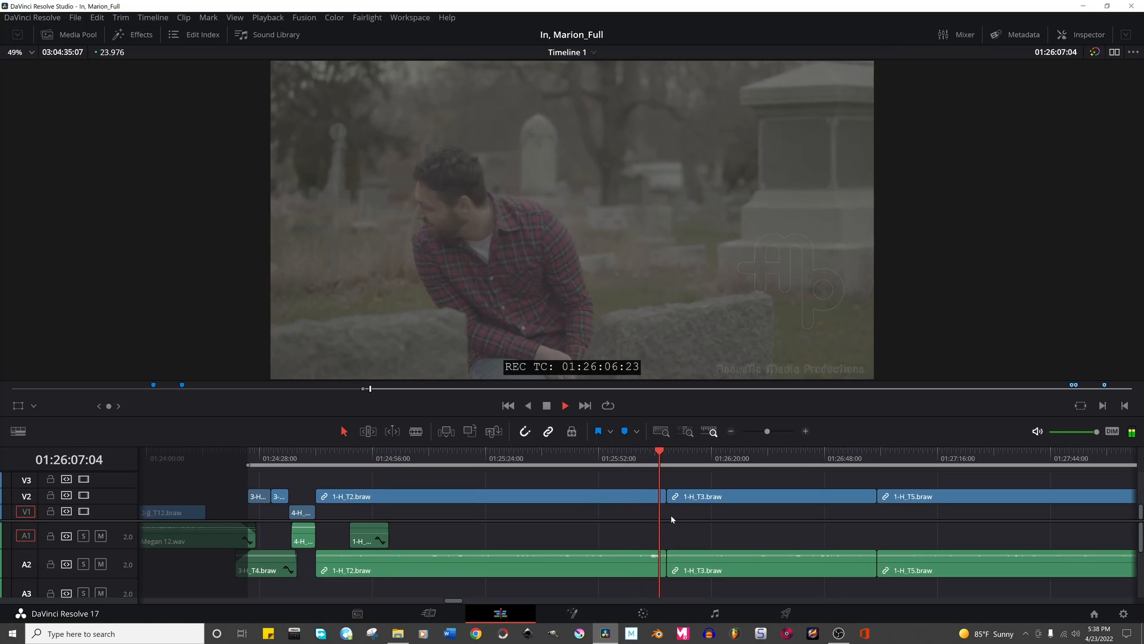
Trim the end of 1-H_T2.braw on V2 back by about 7 seconds.
{"action": "key", "text": "space"}
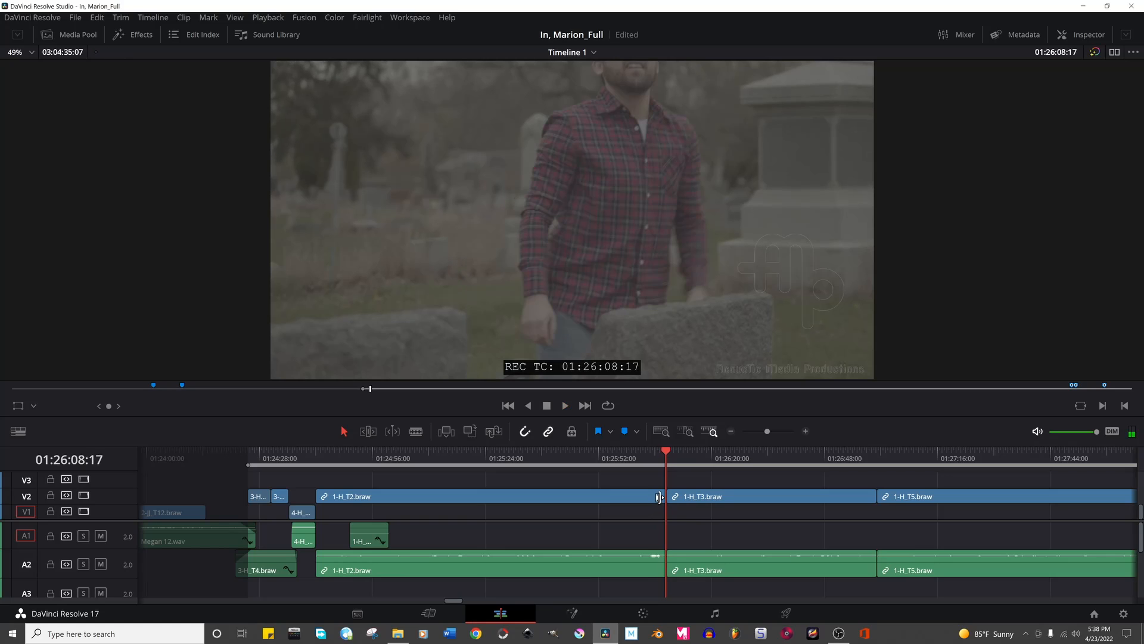
{"action": "left_click_drag", "start_coordinate": [654, 501], "coordinate": [630, 502]}
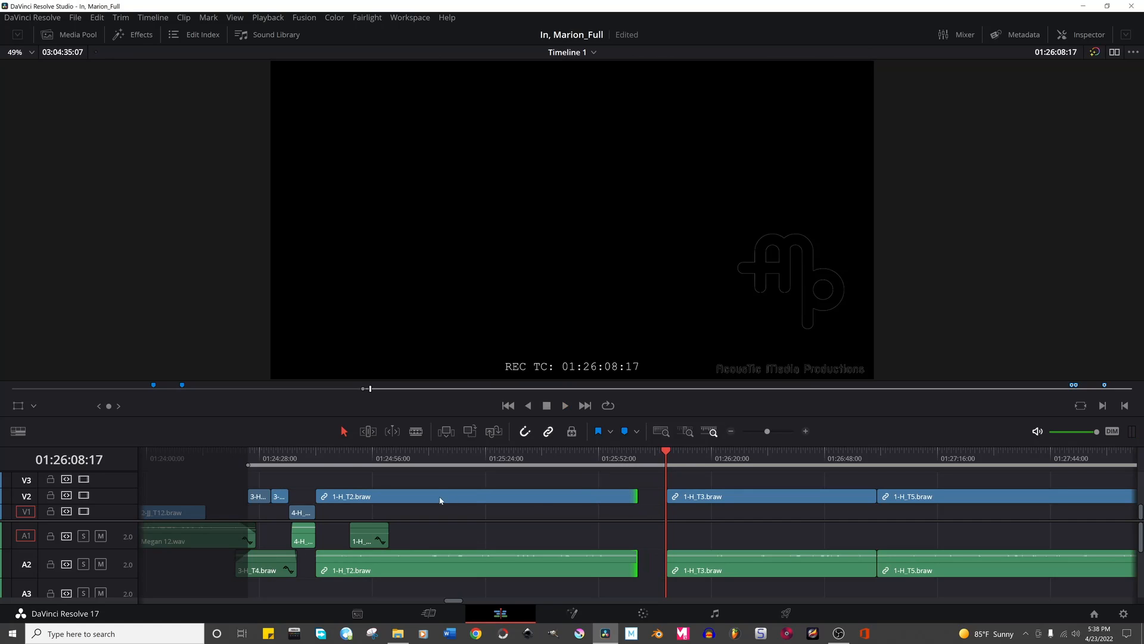
Play 1-H_T2.braw from its start, split it at about 01:25:02 and move the remainder down to V1 and A1.
{"action": "left_click", "coordinate": [316, 457]}
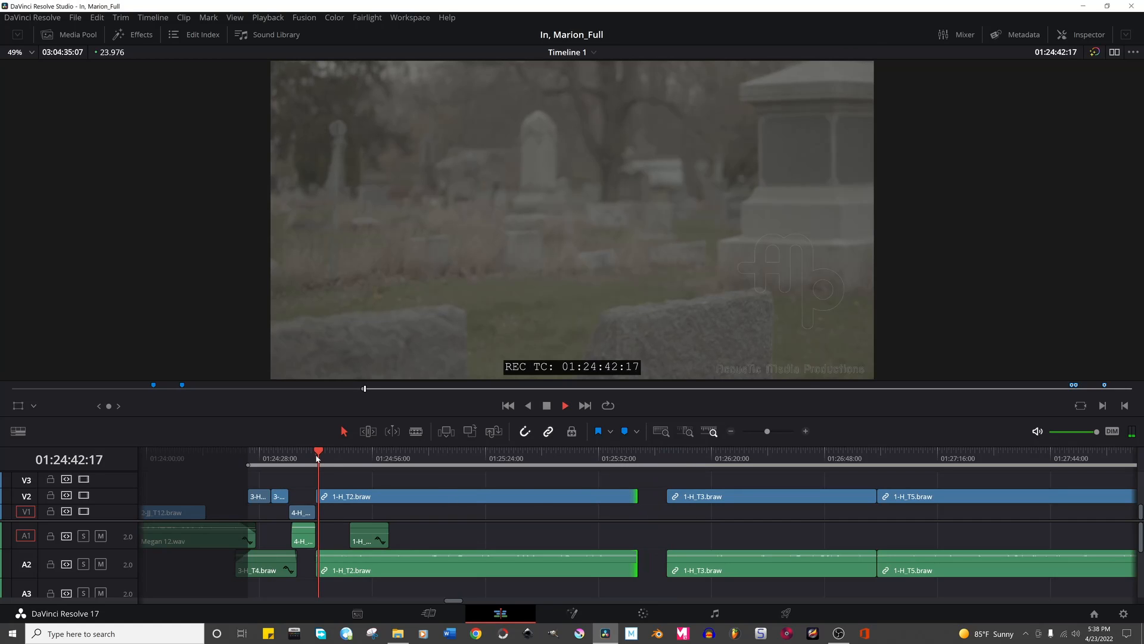
{"action": "scroll", "coordinate": [377, 521], "scroll_direction": "up", "scroll_amount": 3}
{"action": "scroll", "coordinate": [504, 535], "scroll_direction": "down", "scroll_amount": 4}
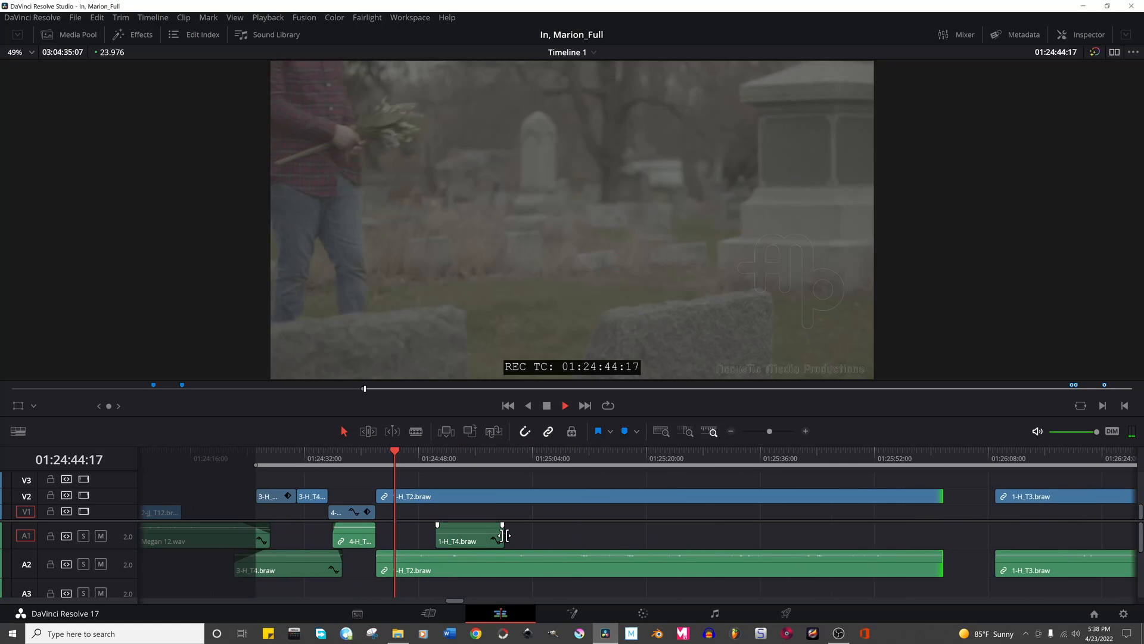
{"action": "key", "text": "space"}
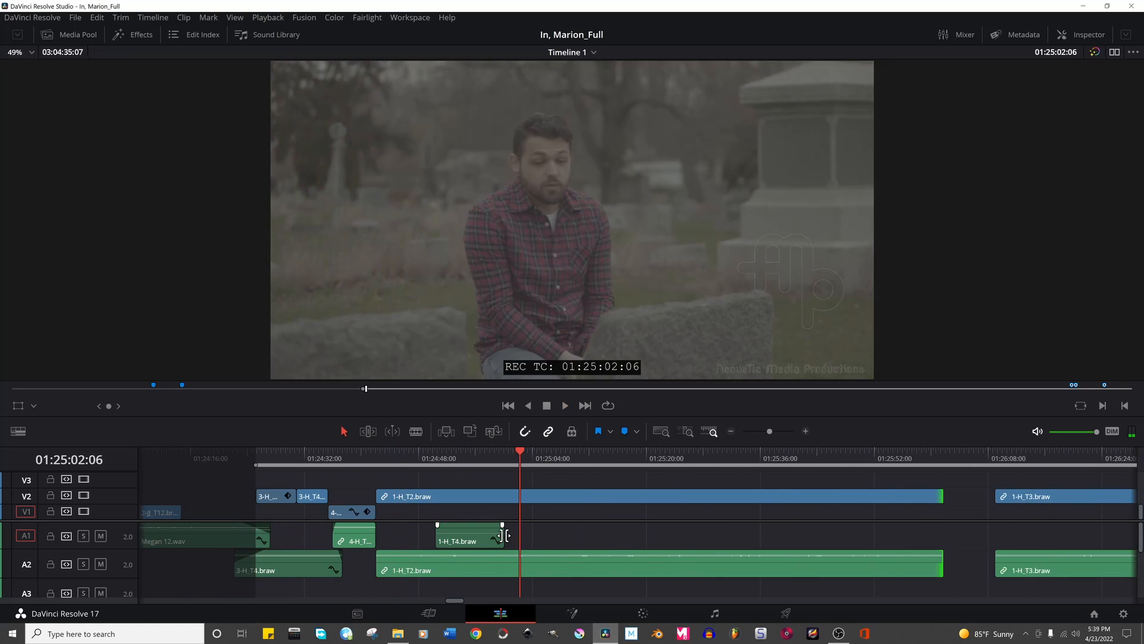
{"action": "key", "text": "Left"}
{"action": "key", "text": "Left"}
{"action": "key", "text": "Left"}
{"action": "key", "text": "Left"}
{"action": "key", "text": "Left"}
{"action": "key", "text": "Left"}
{"action": "key", "text": "Left"}
{"action": "key", "text": "Left"}
{"action": "key", "text": "Left"}
{"action": "key", "text": "Left"}
{"action": "key", "text": "Left"}
{"action": "key", "text": "Left"}
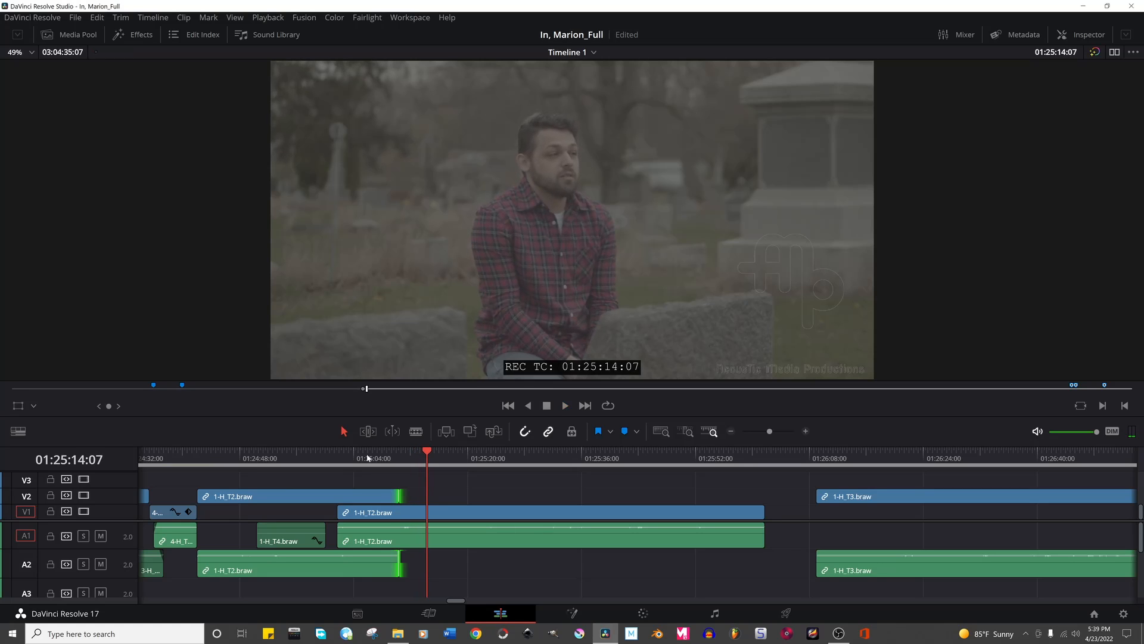
Trim the first 1-H_T2.braw section on V2 to end at about 01:25:08 and place the shortened V1 section right after it.
{"action": "left_click", "coordinate": [341, 452]}
{"action": "key", "text": "space"}
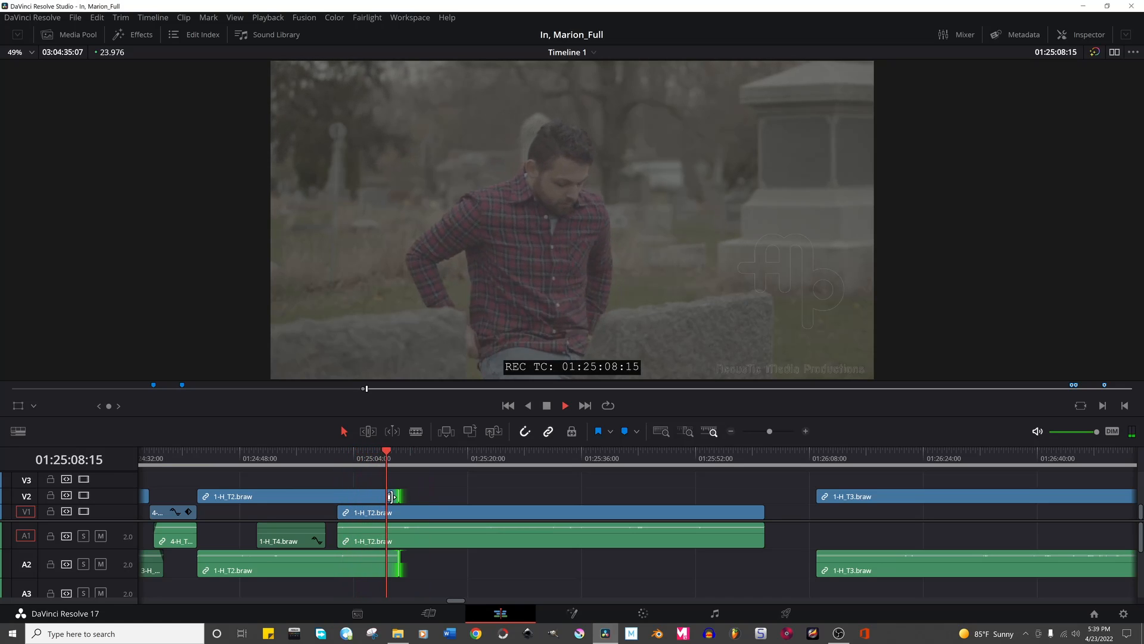
{"action": "key", "text": "Left"}
{"action": "key", "text": "Left"}
{"action": "key", "text": "Left"}
{"action": "key", "text": "Left"}
{"action": "key", "text": "Left"}
{"action": "key", "text": "Left"}
{"action": "key", "text": "Left"}
{"action": "key", "text": "Left"}
{"action": "key", "text": "Left"}
{"action": "mouse_move", "coordinate": [391, 496]}
{"action": "left_mouse_down"}
{"action": "mouse_move", "coordinate": [359, 511]}
{"action": "mouse_move", "coordinate": [391, 511]}
{"action": "left_mouse_up"}
Play the 1-H_T2.braw section on V1 and trim it down to about 23 seconds.
{"action": "key", "text": "space"}
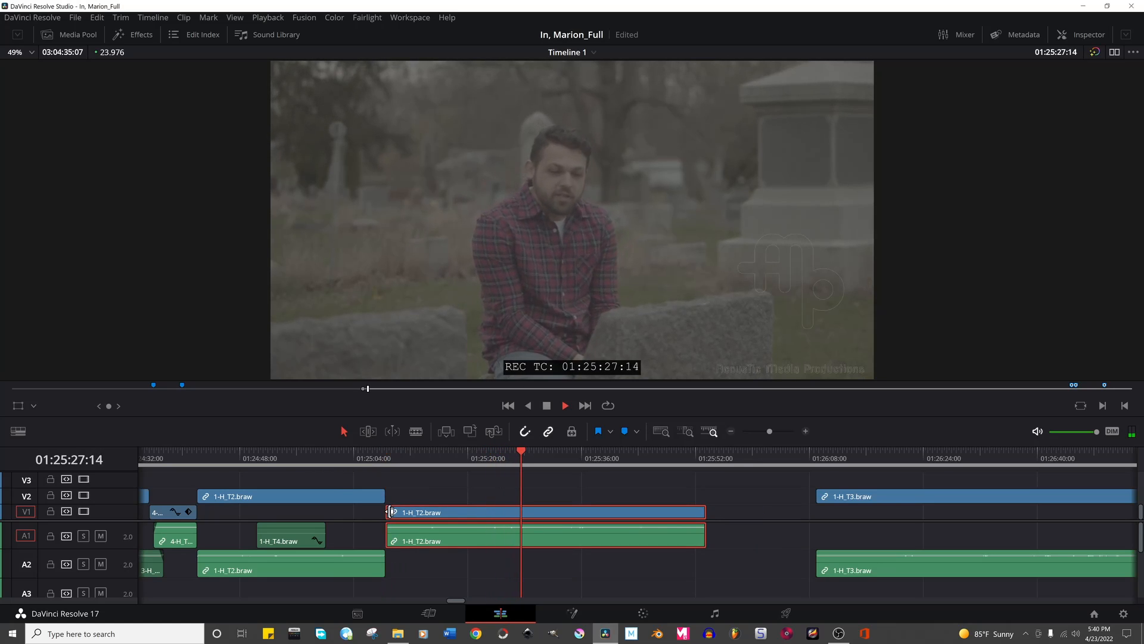
{"action": "key", "text": "space"}
{"action": "left_click_drag", "start_coordinate": [390, 512], "coordinate": [438, 516]}
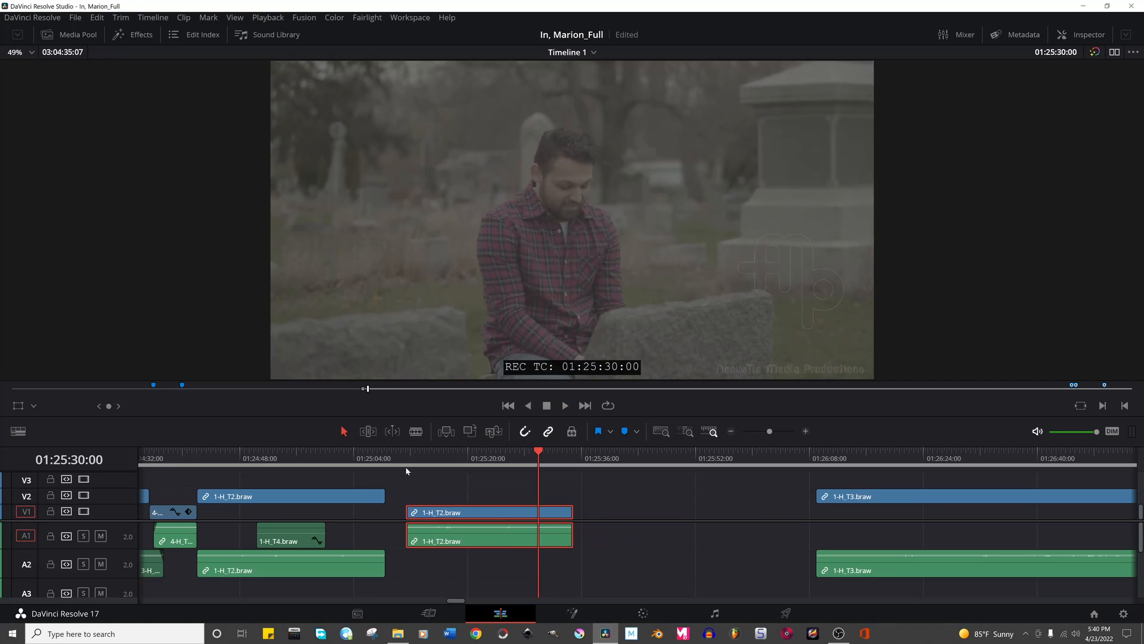
Place the shortened 1-H_T2.braw section flush after the first one on V2 and A2, and close the gap before 1-H_T3.braw.
{"action": "left_click", "coordinate": [405, 466]}
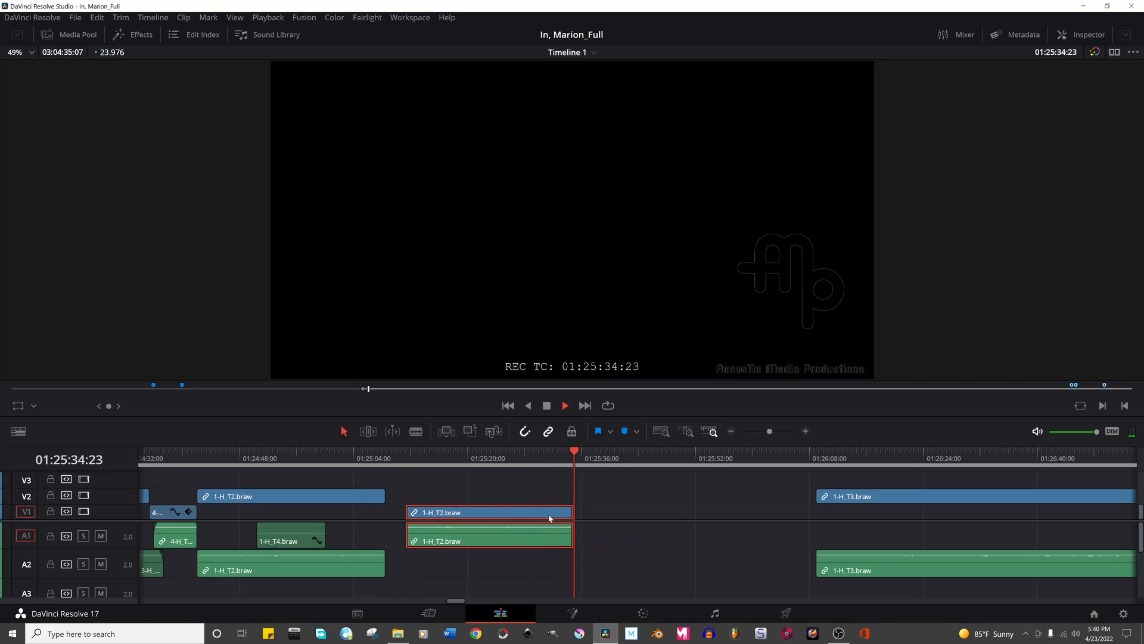
{"action": "key", "text": "space"}
{"action": "left_click_drag", "start_coordinate": [467, 511], "coordinate": [448, 511]}
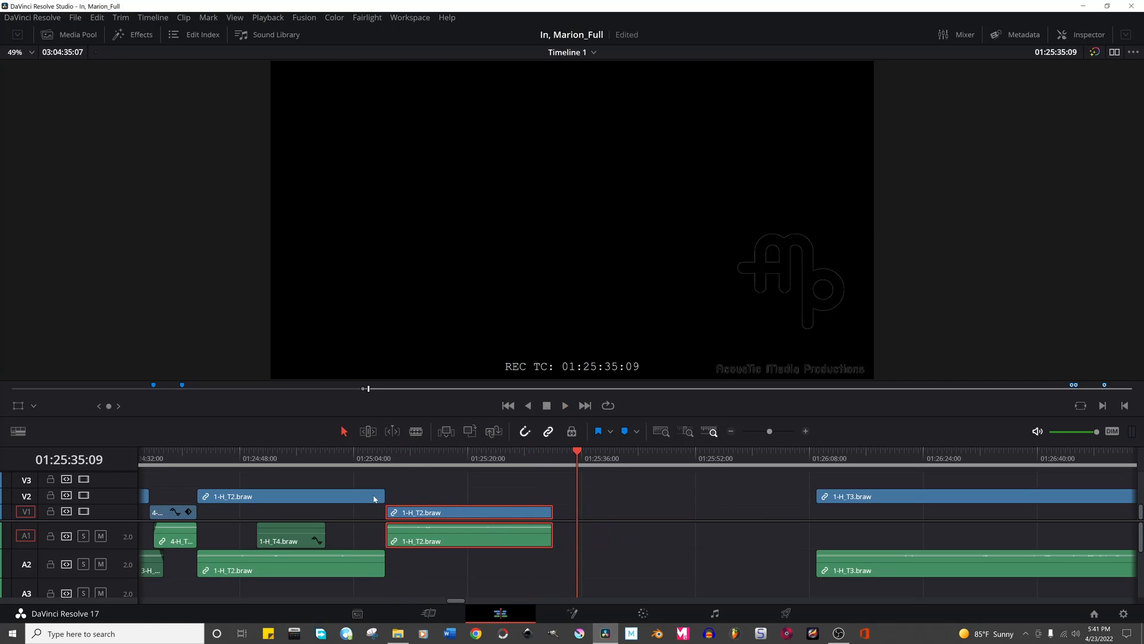
{"action": "left_click_drag", "start_coordinate": [257, 454], "coordinate": [460, 459]}
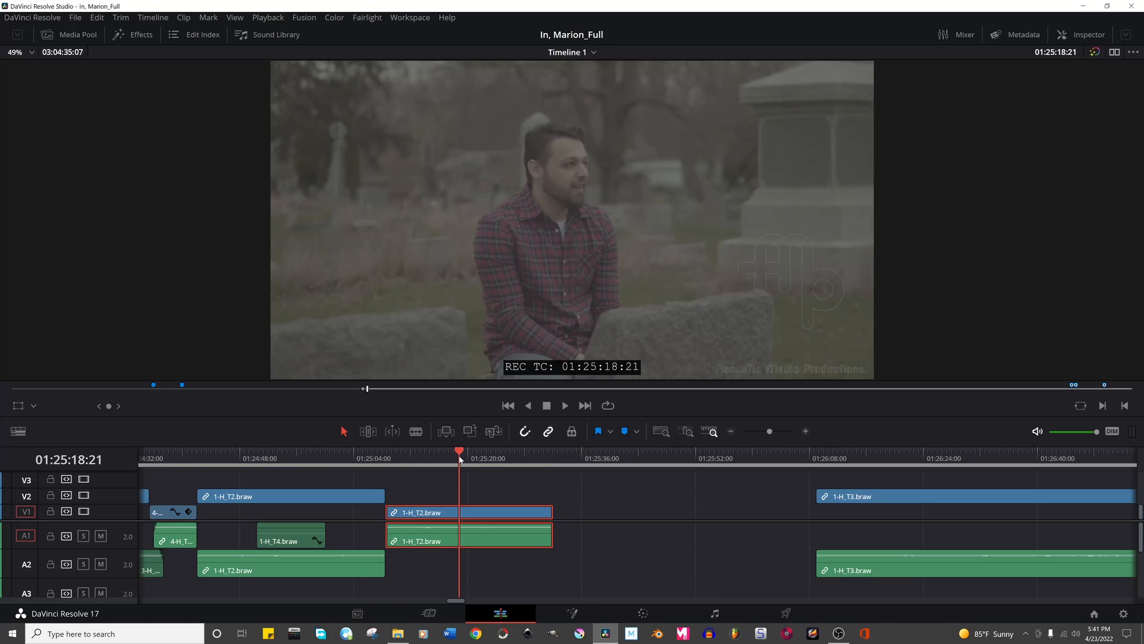
{"action": "left_click_drag", "start_coordinate": [423, 518], "coordinate": [425, 505]}
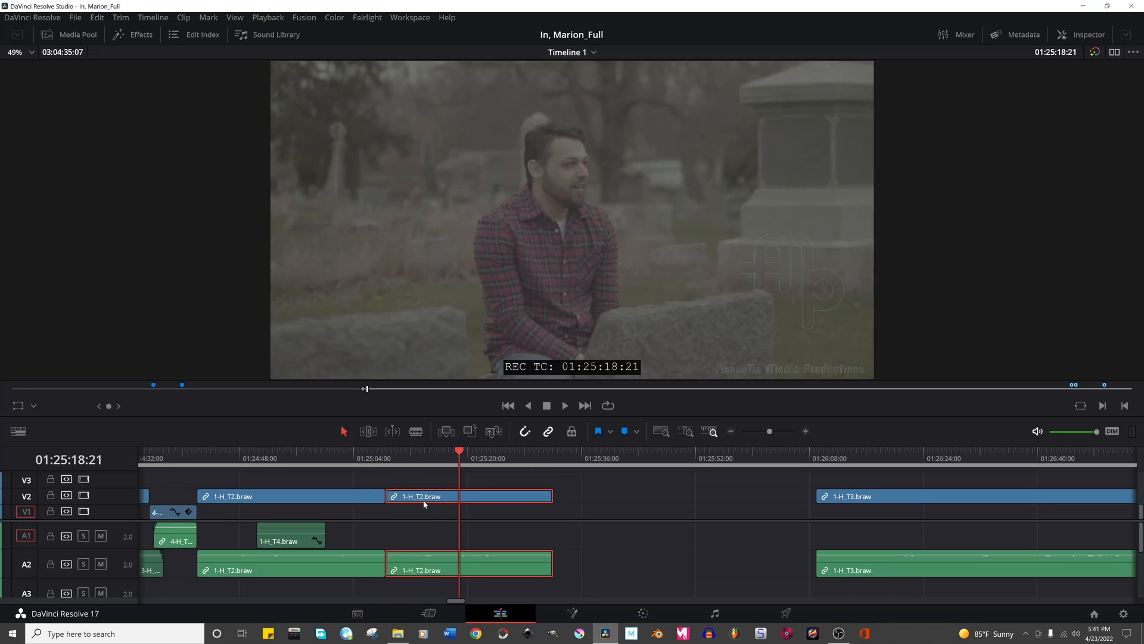
{"action": "left_click", "coordinate": [641, 500]}
{"action": "key", "text": "Delete"}
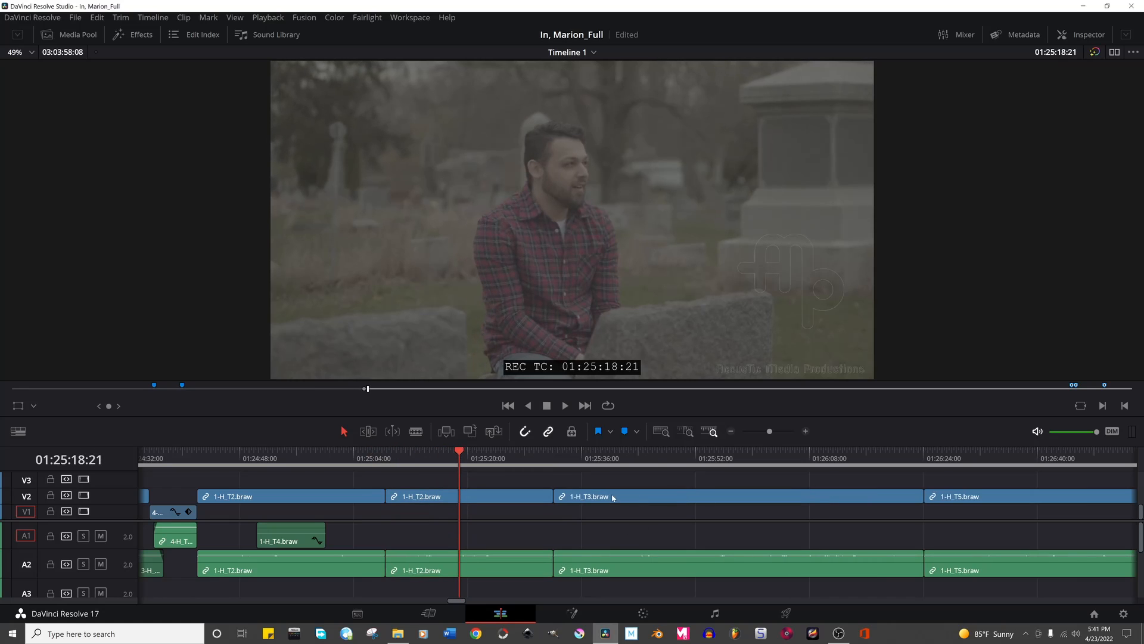
Trim the opening of 1-H_T3.braw to about 01:25:49 and play the rest of the take.
{"action": "left_click", "coordinate": [557, 465]}
{"action": "scroll", "coordinate": [568, 522], "scroll_direction": "right", "scroll_amount": 3}
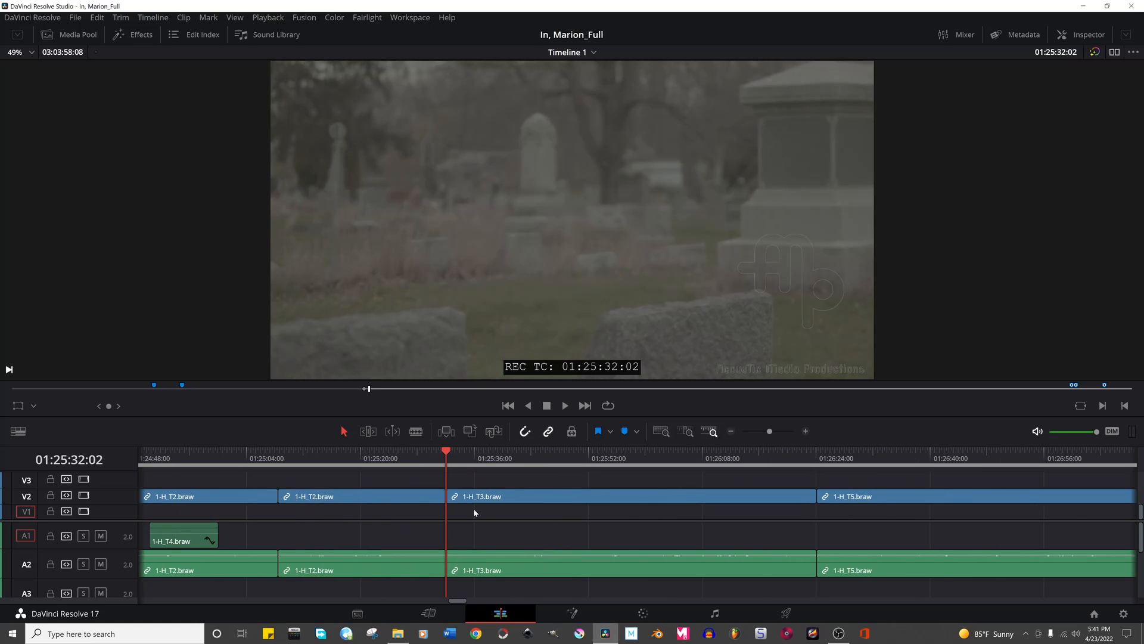
{"action": "key", "text": "ctrl+z"}
{"action": "key", "text": "space"}
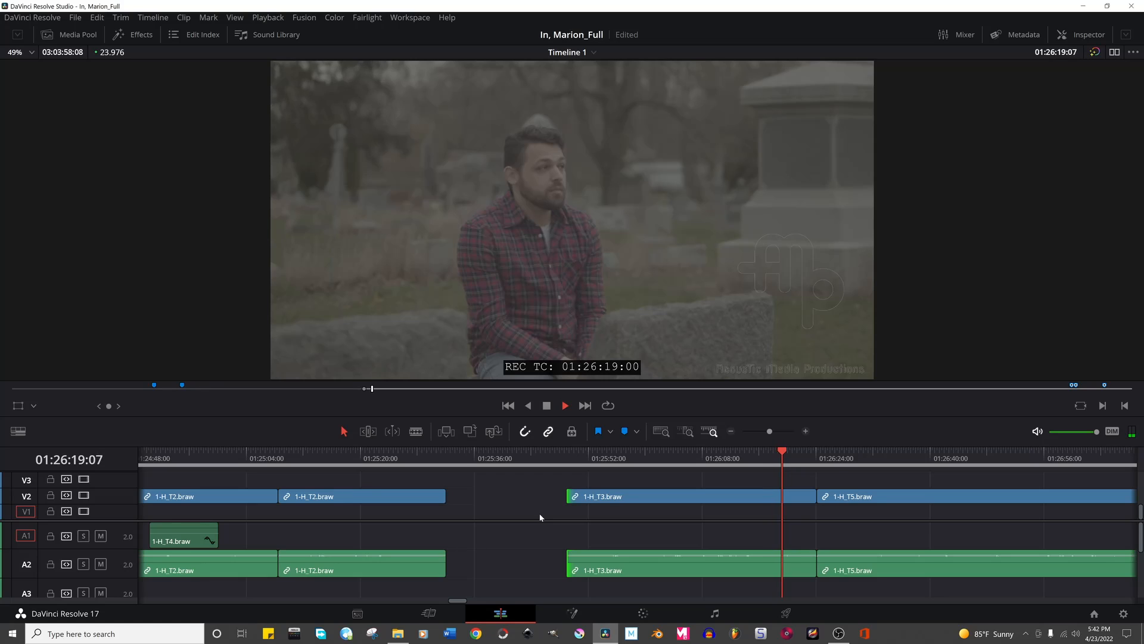
{"action": "key", "text": "space"}
Ripple-delete 1-H_T3.braw and close the gap between 1-H_T2.braw and 1-H_T5.braw.
{"action": "left_click", "coordinate": [629, 496]}
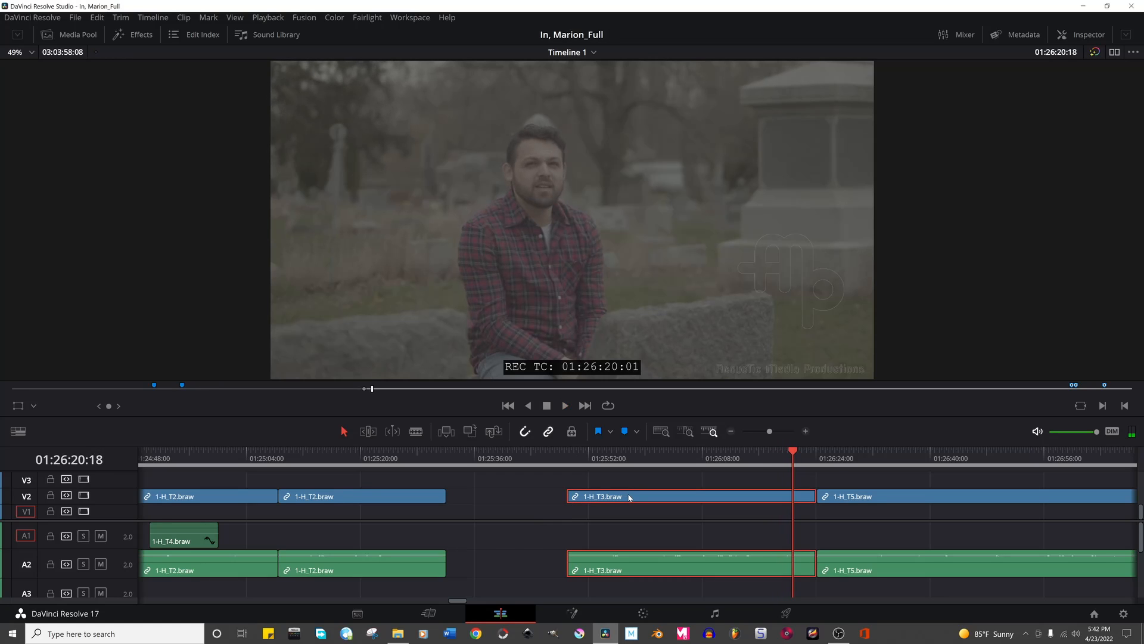
{"action": "key", "text": "Delete"}
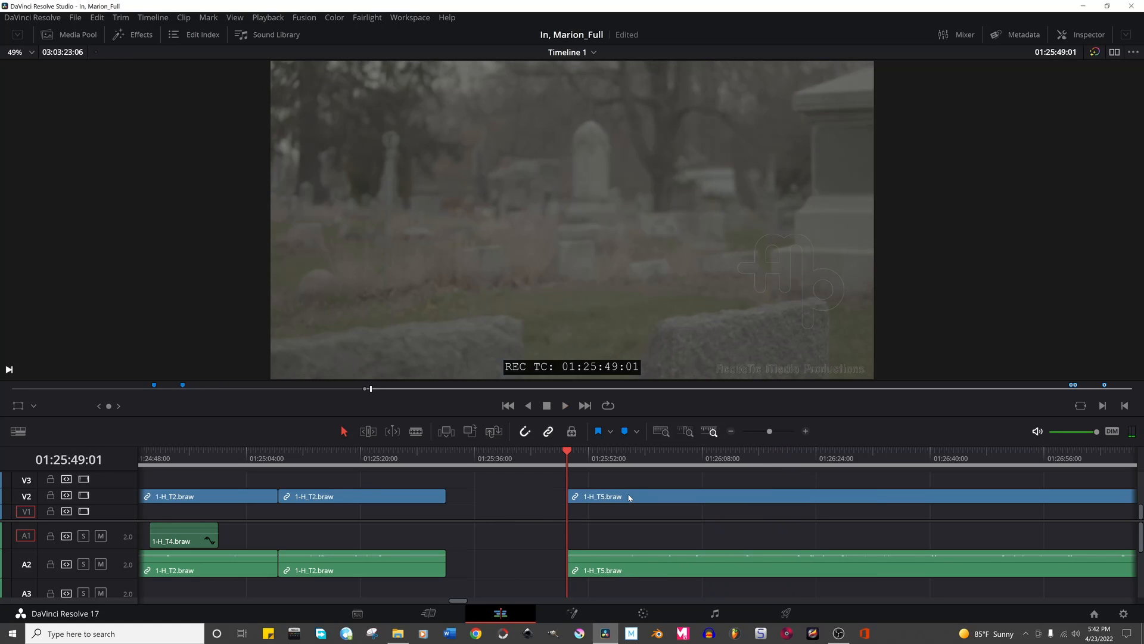
{"action": "left_click", "coordinate": [553, 498]}
{"action": "key", "text": "Delete"}
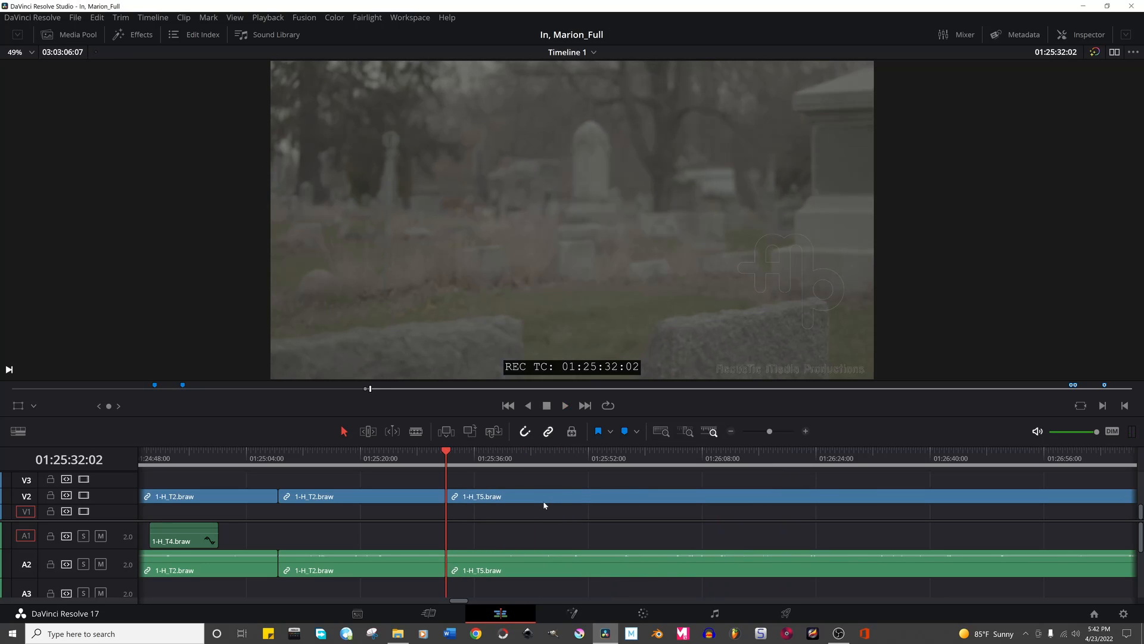
Play 1-H_T5.braw and enlarge the viewer by shrinking the timeline area.
{"action": "key", "text": "space"}
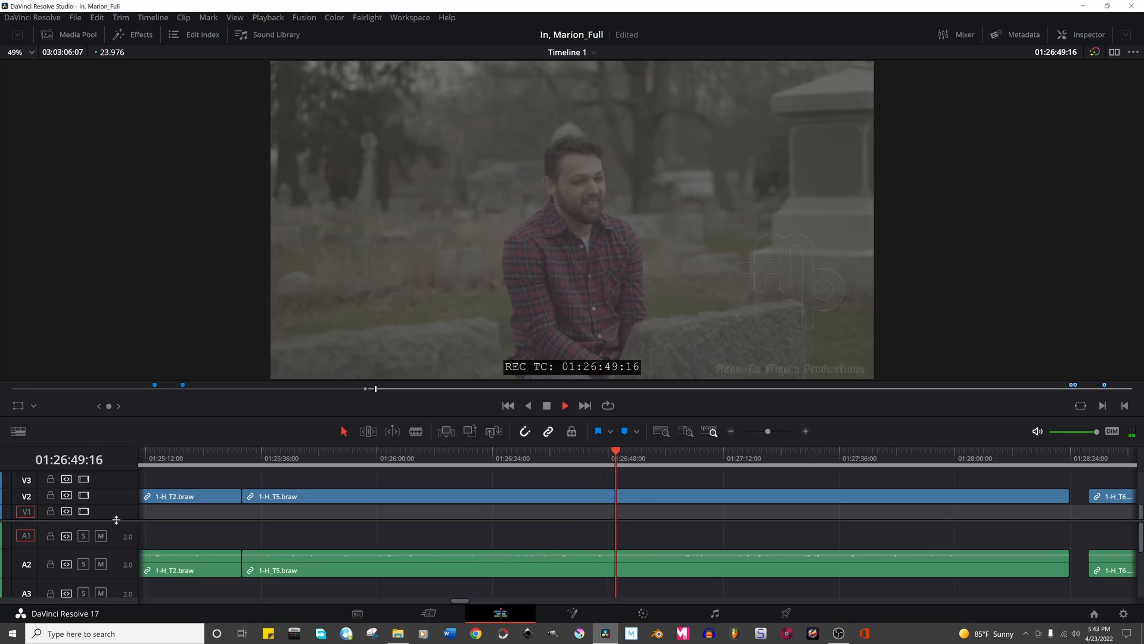
{"action": "left_click_drag", "start_coordinate": [116, 519], "coordinate": [118, 528]}
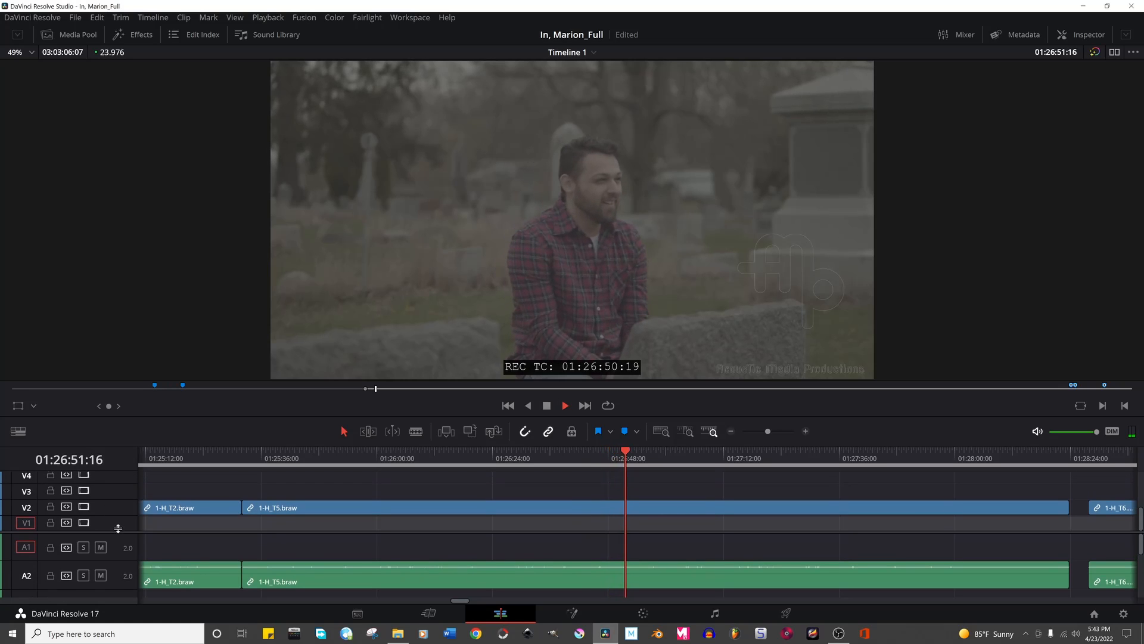
{"action": "left_click_drag", "start_coordinate": [133, 447], "coordinate": [135, 459]}
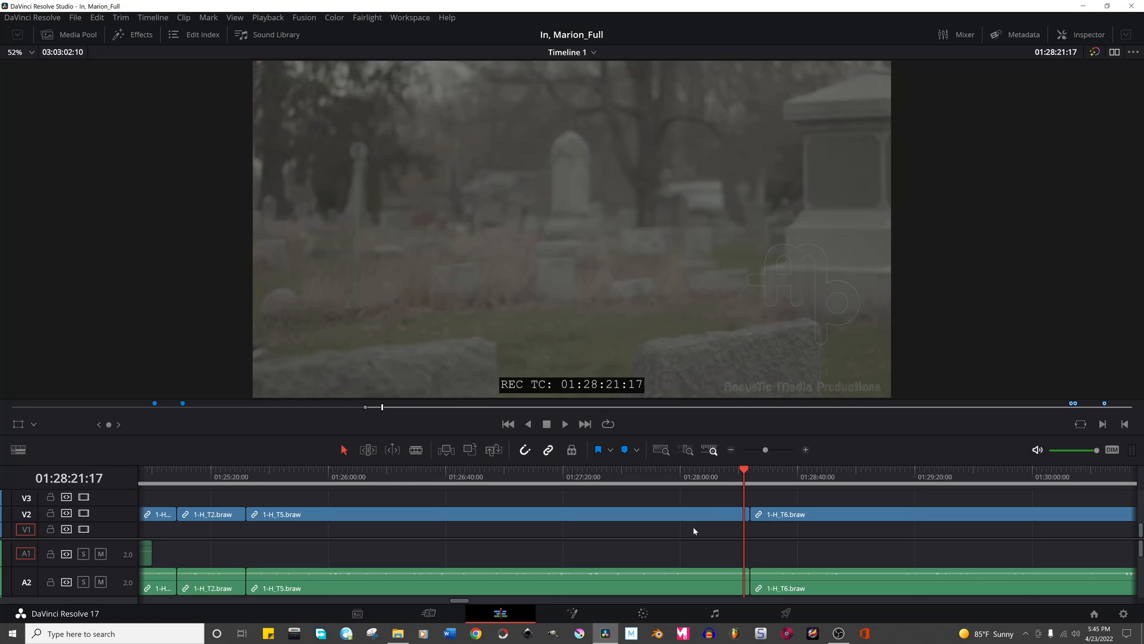
Scrub through 1-H_T5.braw and move it down to tracks V1 and A1.
{"action": "left_click", "coordinate": [516, 476]}
{"action": "left_click_drag", "start_coordinate": [497, 479], "coordinate": [511, 520]}
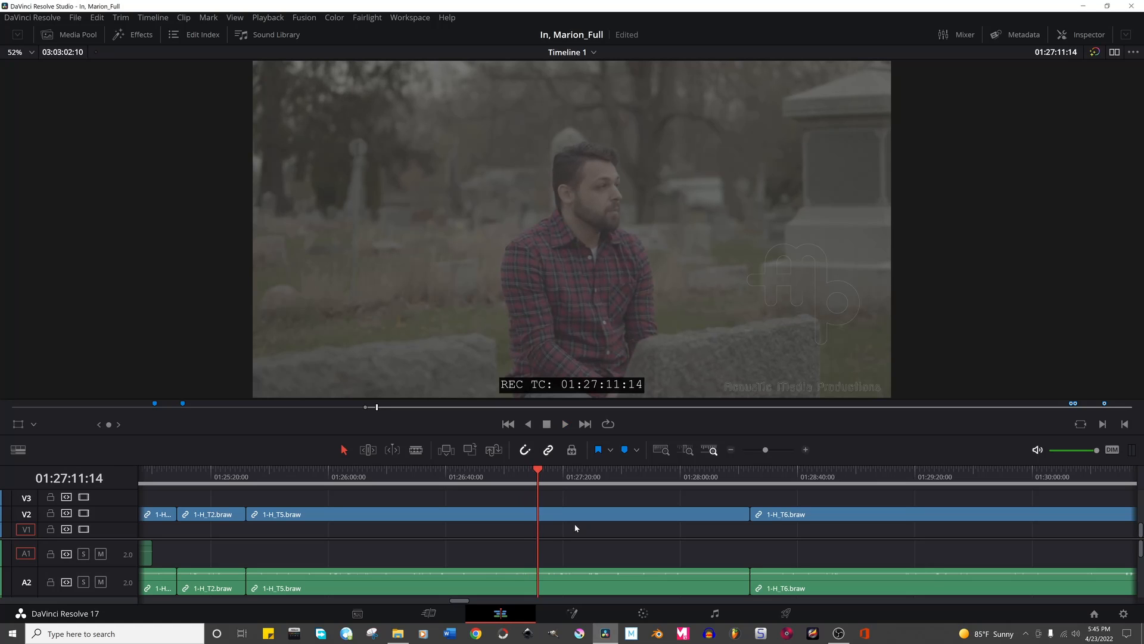
{"action": "left_click_drag", "start_coordinate": [566, 514], "coordinate": [566, 526]}
{"action": "left_click", "coordinate": [694, 478]}
{"action": "mouse_move", "coordinate": [681, 478]}
{"action": "left_mouse_down"}
{"action": "mouse_move", "coordinate": [355, 478]}
{"action": "mouse_move", "coordinate": [737, 478]}
{"action": "mouse_move", "coordinate": [250, 478]}
{"action": "mouse_move", "coordinate": [697, 479]}
{"action": "left_mouse_up"}
{"action": "left_click", "coordinate": [673, 508]}
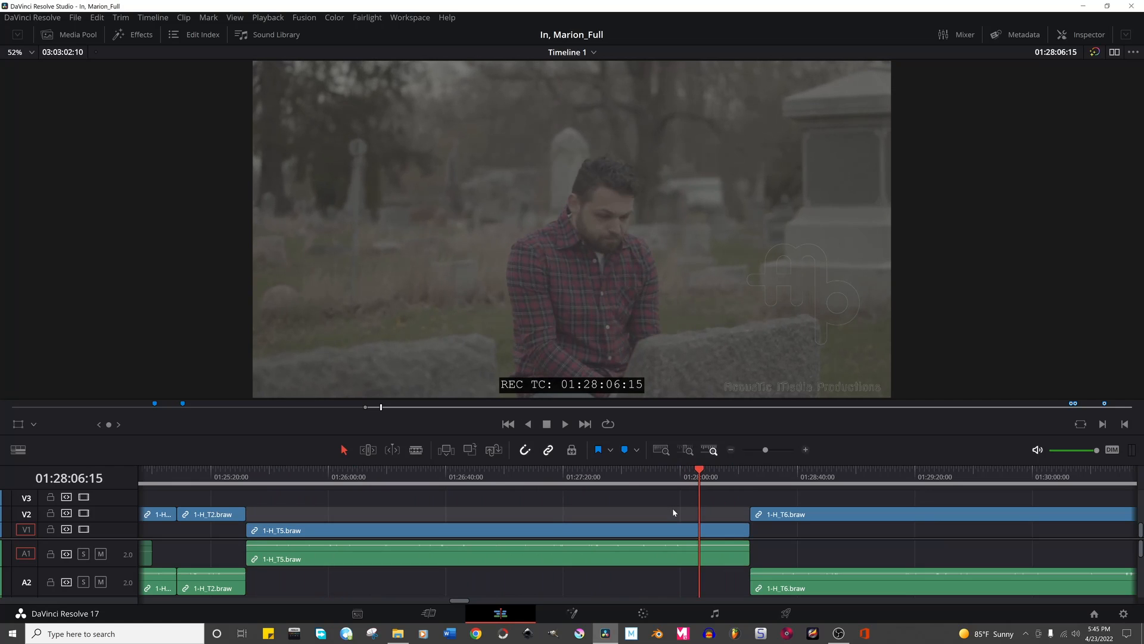
Review the first part of 1-H_T6.braw on V2 and split the take at 01:29:13:00.
{"action": "scroll", "coordinate": [590, 550], "scroll_direction": "down", "scroll_amount": 3}
{"action": "scroll", "coordinate": [590, 551], "scroll_direction": "up", "scroll_amount": 2}
{"action": "scroll", "coordinate": [581, 549], "scroll_direction": "right", "scroll_amount": 4}
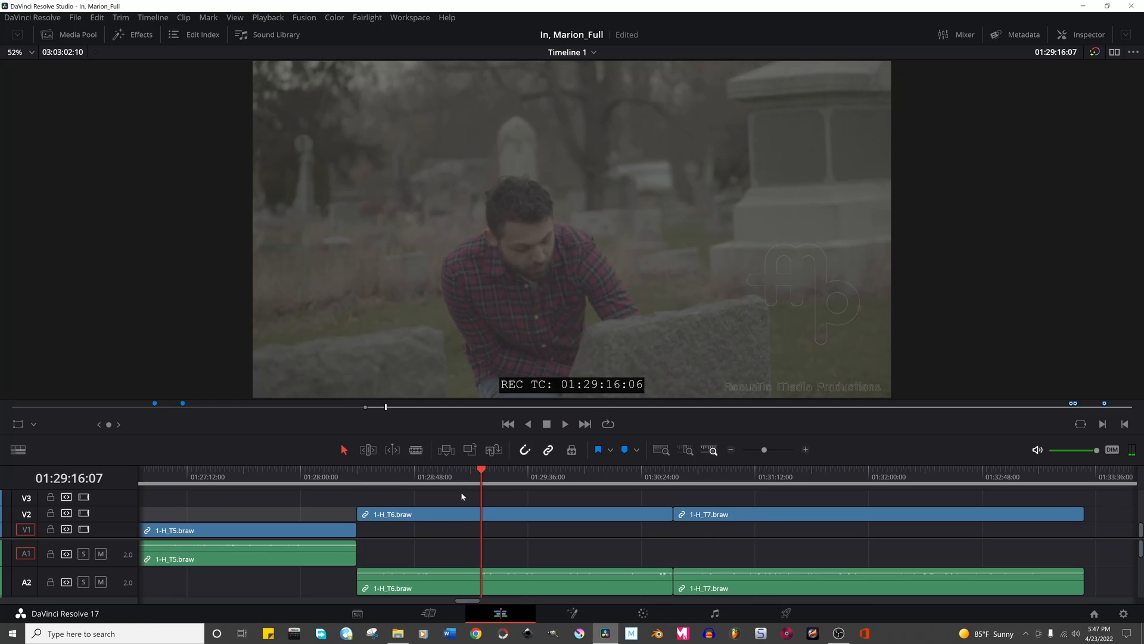
{"action": "left_click_drag", "start_coordinate": [350, 474], "coordinate": [468, 470]}
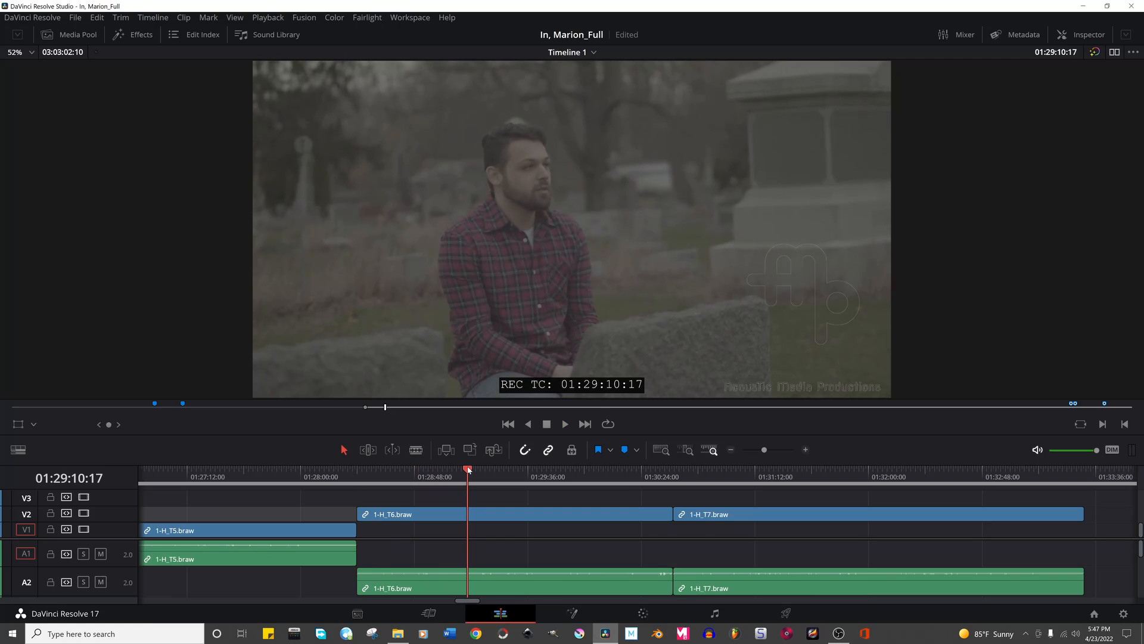
{"action": "key", "text": "space"}
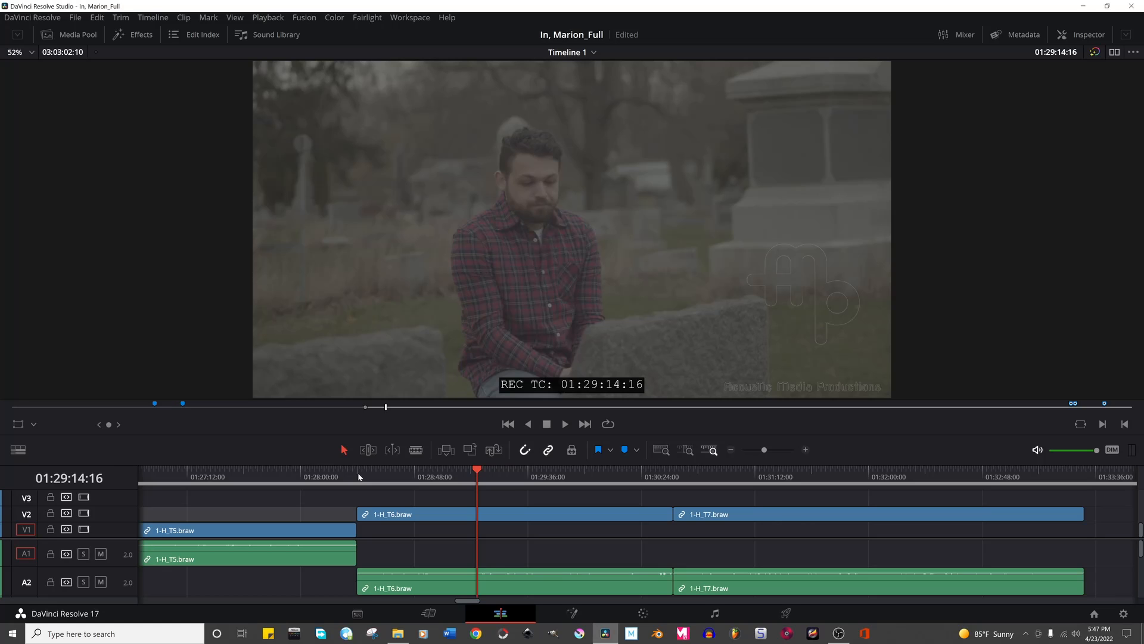
{"action": "mouse_move", "coordinate": [358, 476]}
{"action": "left_mouse_down"}
{"action": "mouse_move", "coordinate": [466, 469]}
{"action": "mouse_move", "coordinate": [362, 476]}
{"action": "left_mouse_up"}
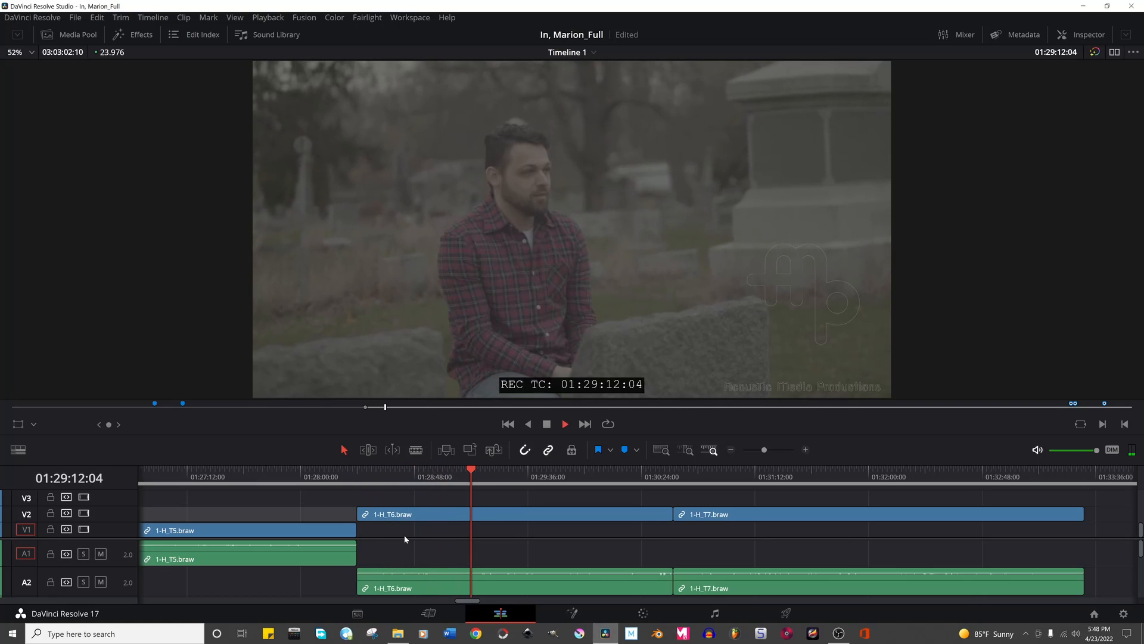
{"action": "key", "text": "space"}
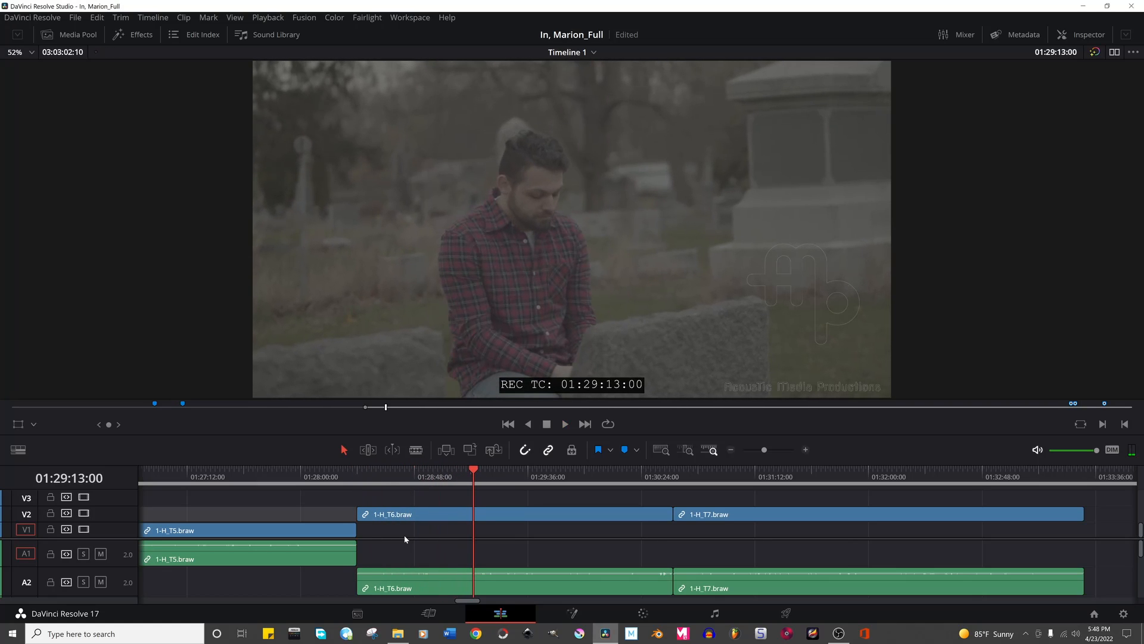
{"action": "key", "text": "b"}
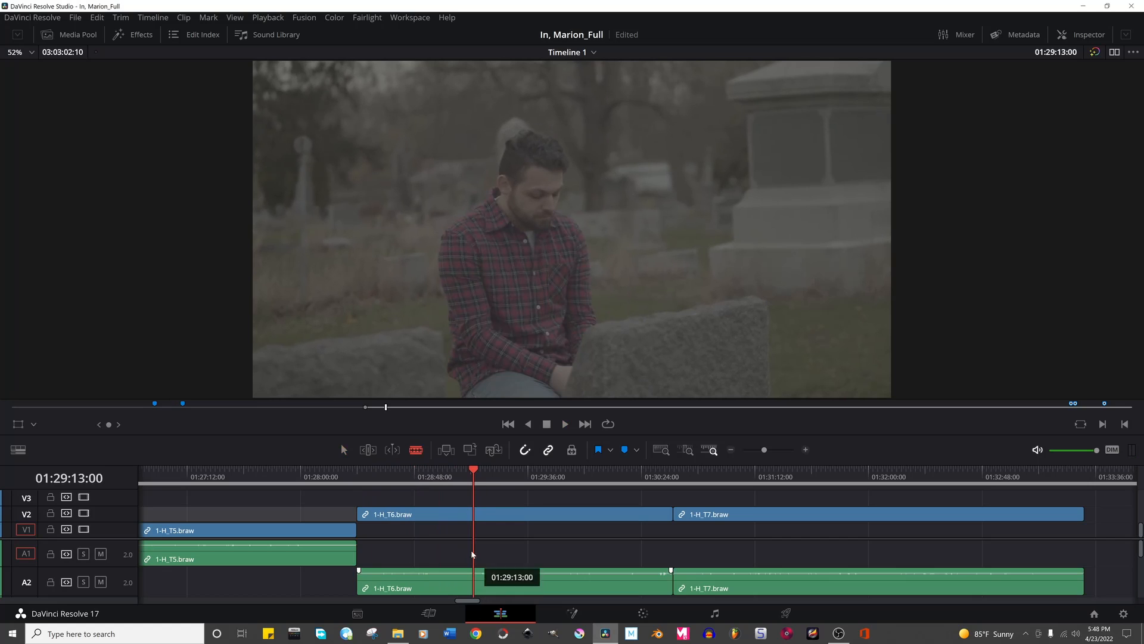
{"action": "left_click", "coordinate": [477, 514]}
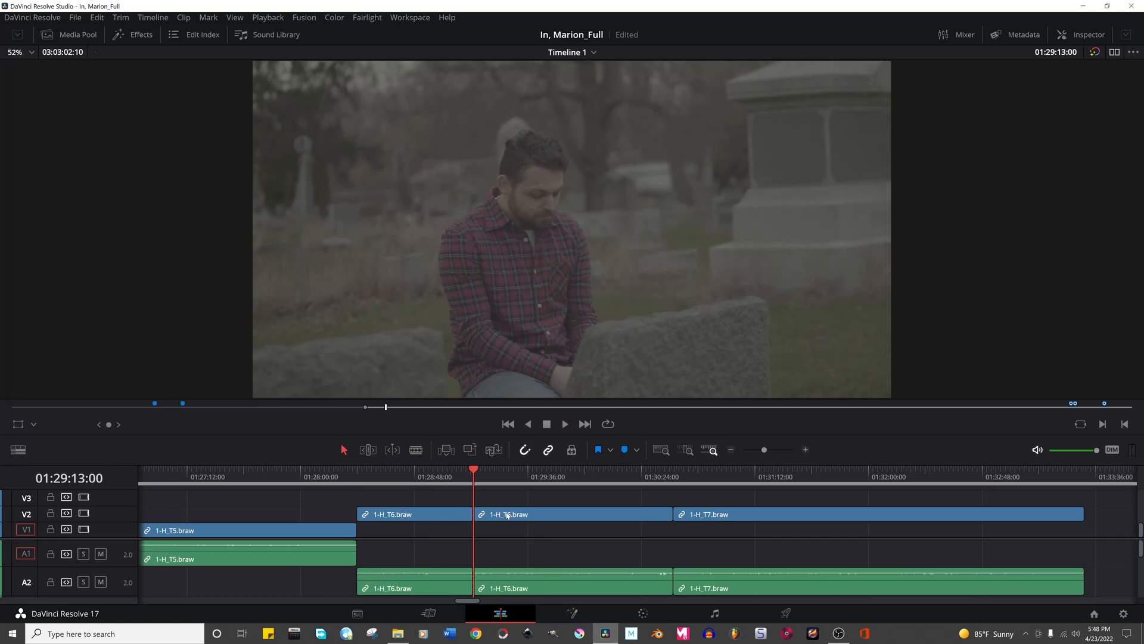
Split 1-H_T6.braw again at about 01:29:49 and move its middle section down to V1 and A1.
{"action": "mouse_move", "coordinate": [447, 477]}
{"action": "left_mouse_down"}
{"action": "mouse_move", "coordinate": [421, 472]}
{"action": "mouse_move", "coordinate": [466, 467]}
{"action": "left_mouse_up"}
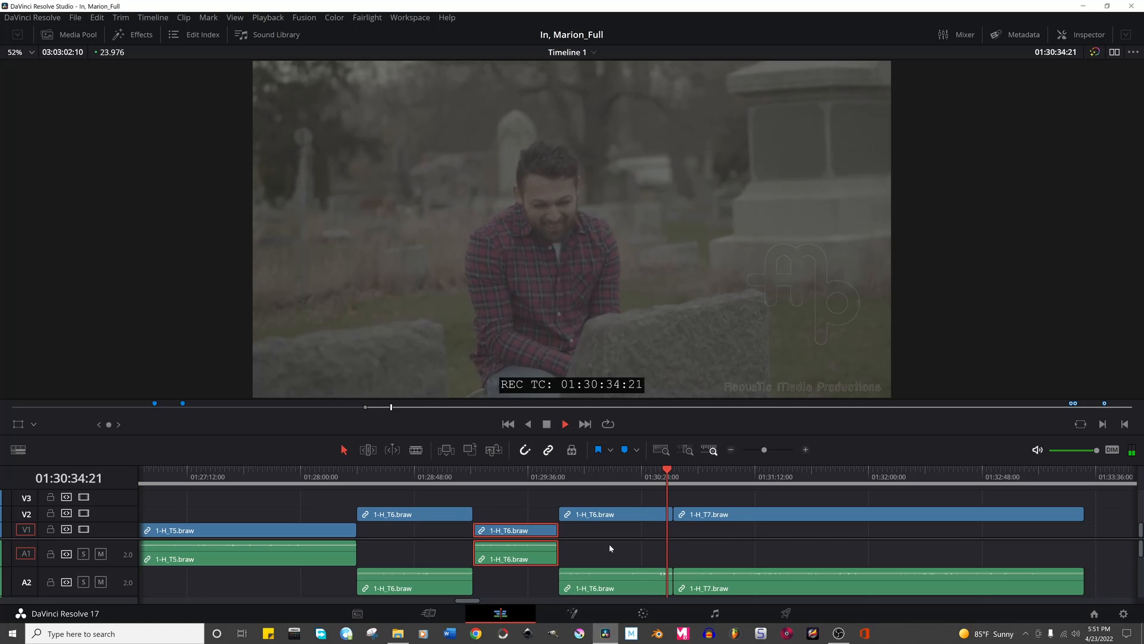
{"action": "key", "text": "ctrl+="}
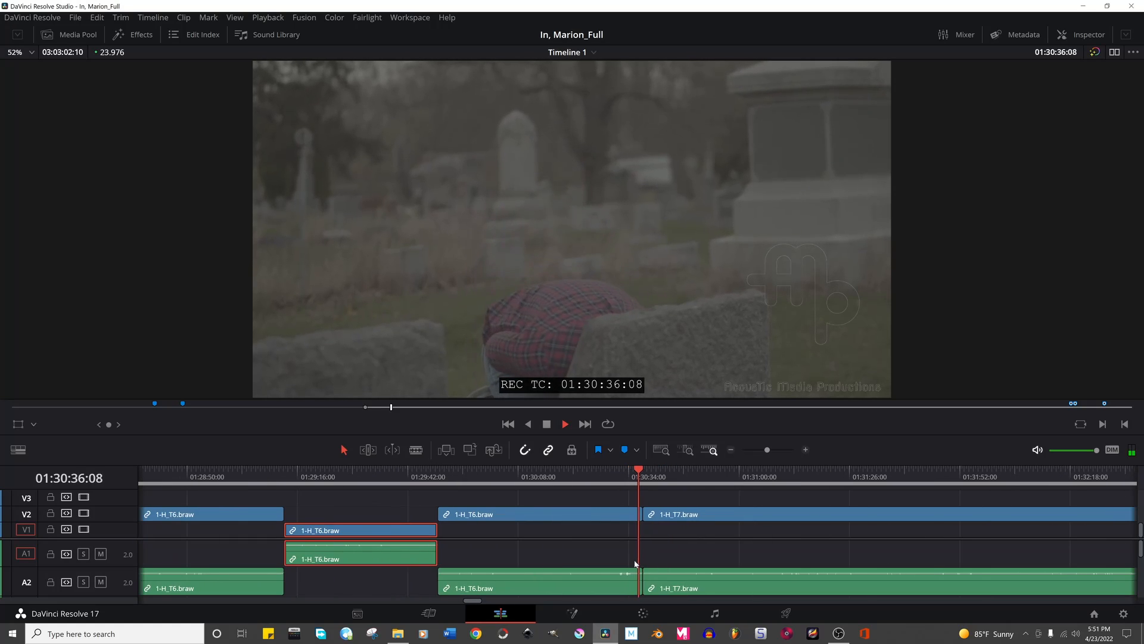
Trim the end of the last 1-H_T6.braw section on V2 to about 01:30:28 and replay its ending.
{"action": "key", "text": "space"}
{"action": "left_click", "coordinate": [633, 514]}
{"action": "key", "text": "slash"}
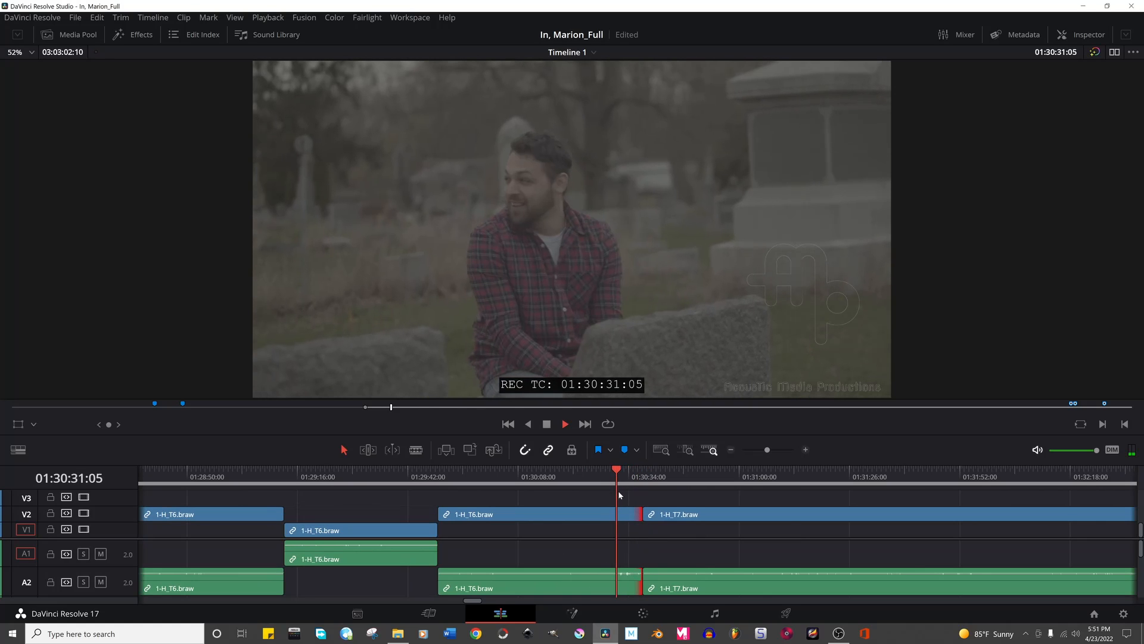
{"action": "key", "text": "space"}
{"action": "left_click", "coordinate": [598, 475]}
{"action": "left_click", "coordinate": [618, 516]}
{"action": "key", "text": "space"}
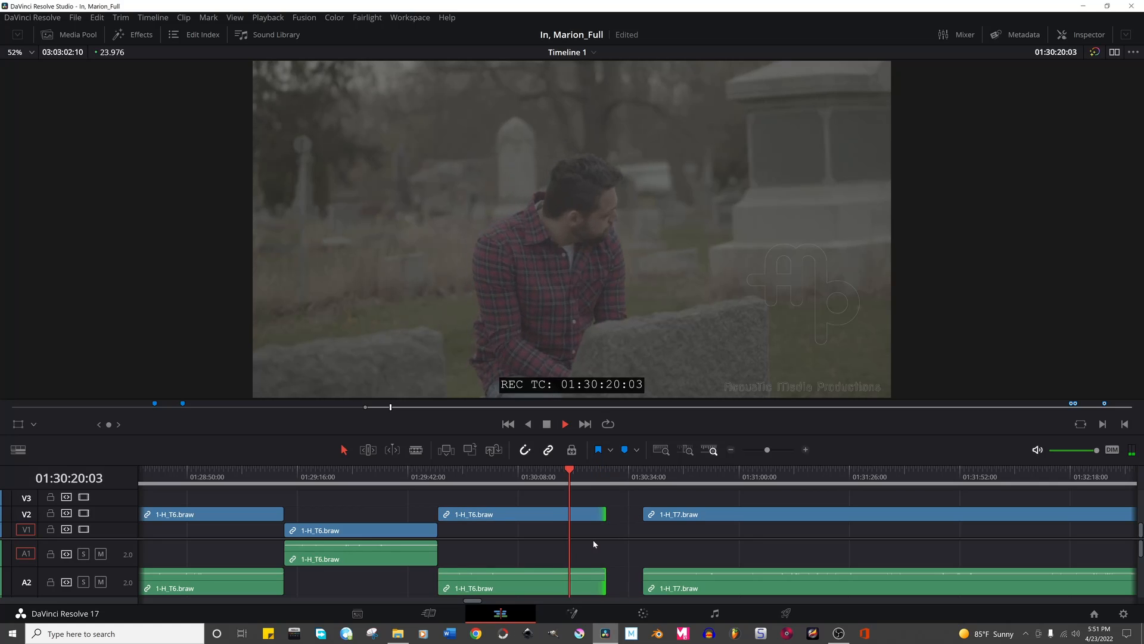
Replay the last 1-H_T6.braw section on V2 around 01:30:20 and scrub back to 01:30:10:01.
{"action": "key", "text": "space"}
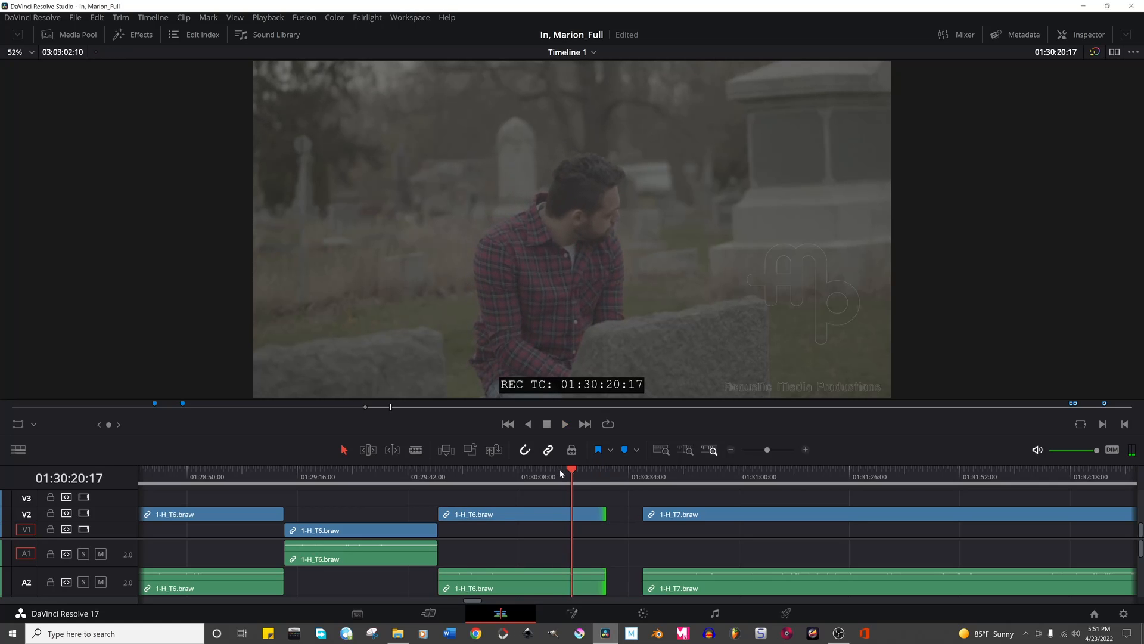
{"action": "left_click", "coordinate": [560, 469]}
{"action": "key", "text": "space"}
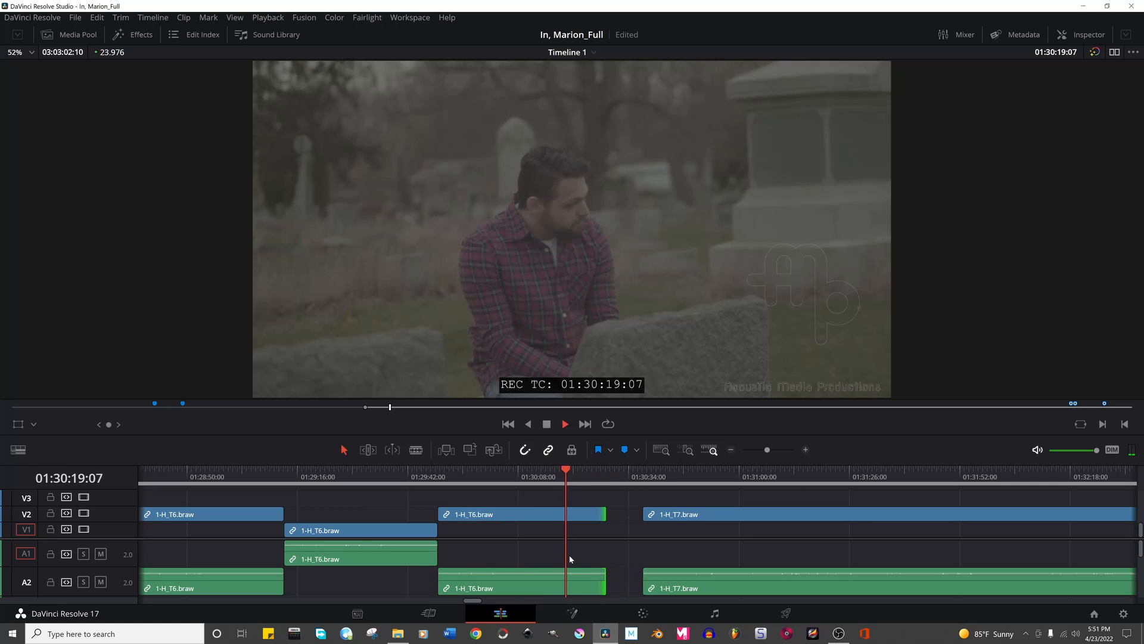
{"action": "left_click", "coordinate": [564, 475]}
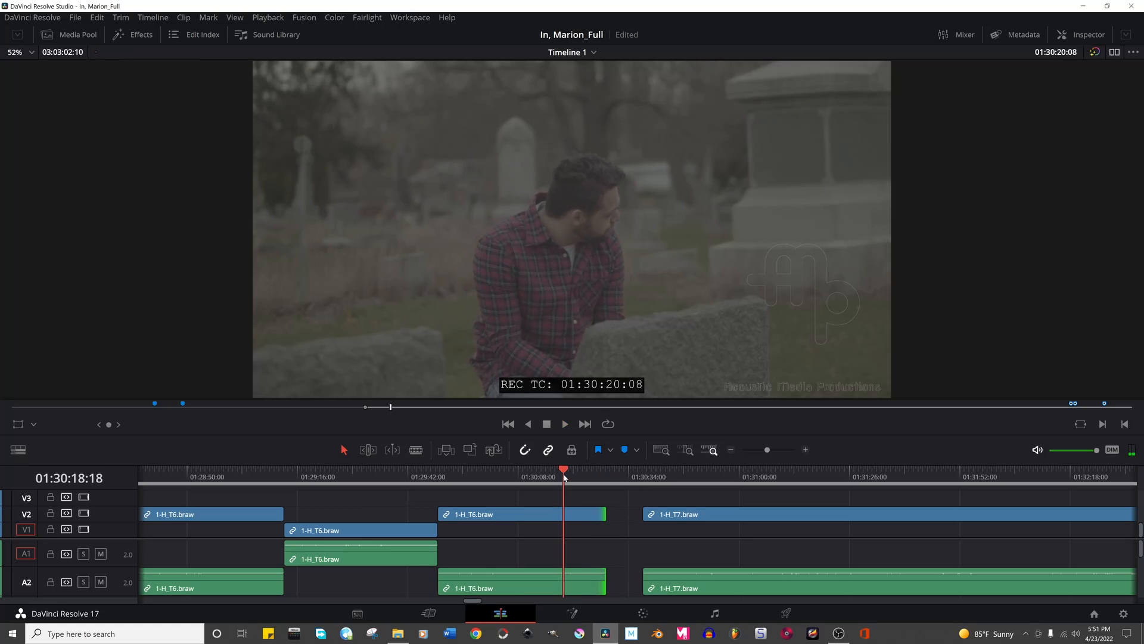
{"action": "key", "text": "space"}
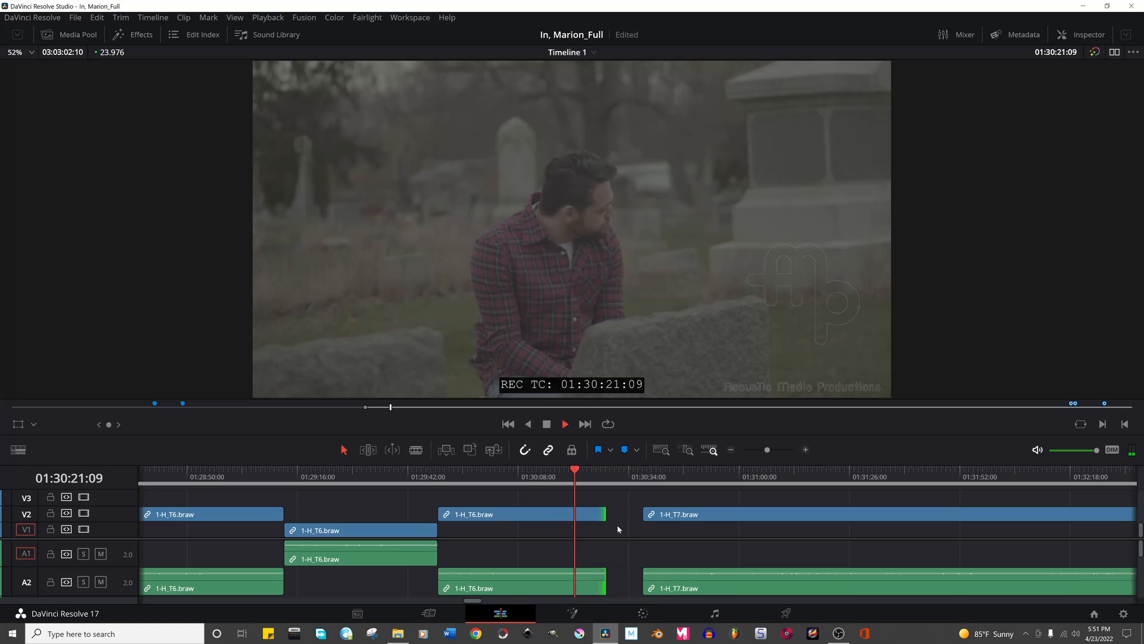
{"action": "left_click_drag", "start_coordinate": [441, 475], "coordinate": [527, 475]}
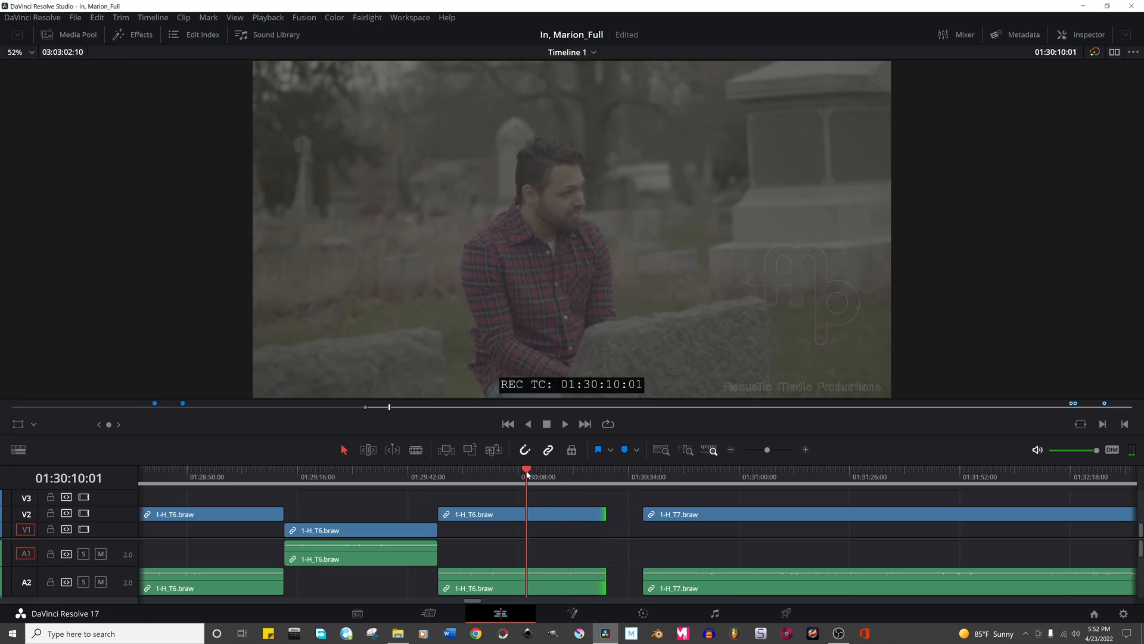
Close the gap between the last 1-H_T6.braw section and 1-H_T7.braw, and play 1-H_T7.braw.
{"action": "left_click_drag", "start_coordinate": [668, 519], "coordinate": [631, 520]}
{"action": "key", "text": "Down"}
{"action": "scroll", "coordinate": [631, 538], "scroll_direction": "right", "scroll_amount": 2}
{"action": "key", "text": "space"}
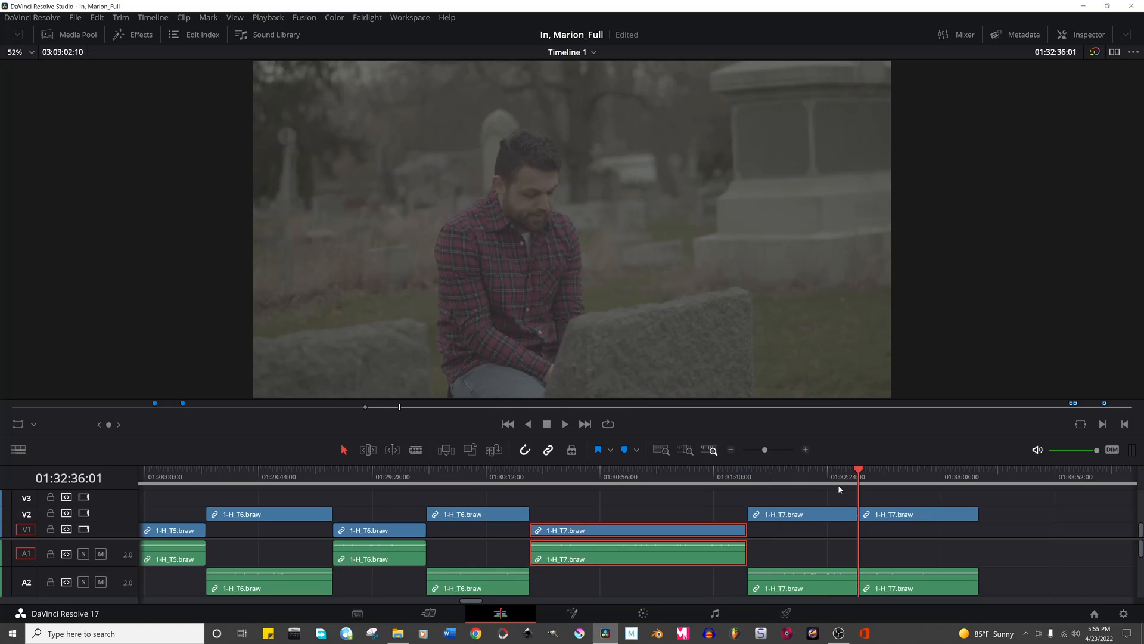
Review the last 1-H_T7.braw section on V2 from about 01:32:36 to 01:33:04:19.
{"action": "left_click", "coordinate": [827, 478]}
{"action": "mouse_move", "coordinate": [829, 478]}
{"action": "left_mouse_down"}
{"action": "mouse_move", "coordinate": [767, 478]}
{"action": "mouse_move", "coordinate": [847, 470]}
{"action": "left_mouse_up"}
{"action": "left_click", "coordinate": [859, 475]}
{"action": "key", "text": "space"}
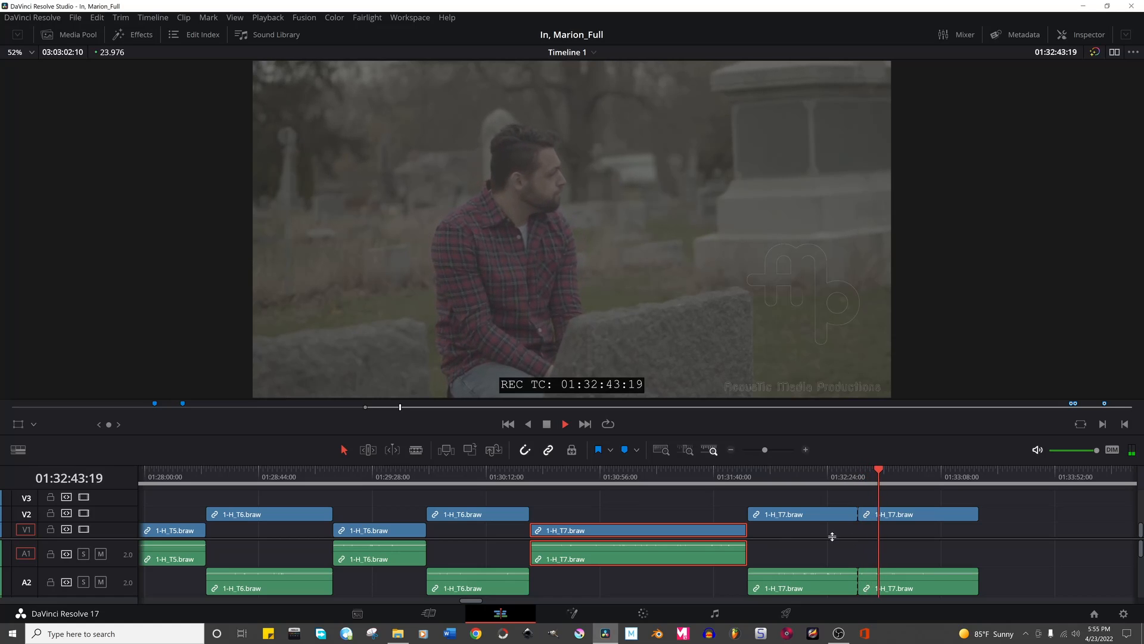
{"action": "key", "text": "space"}
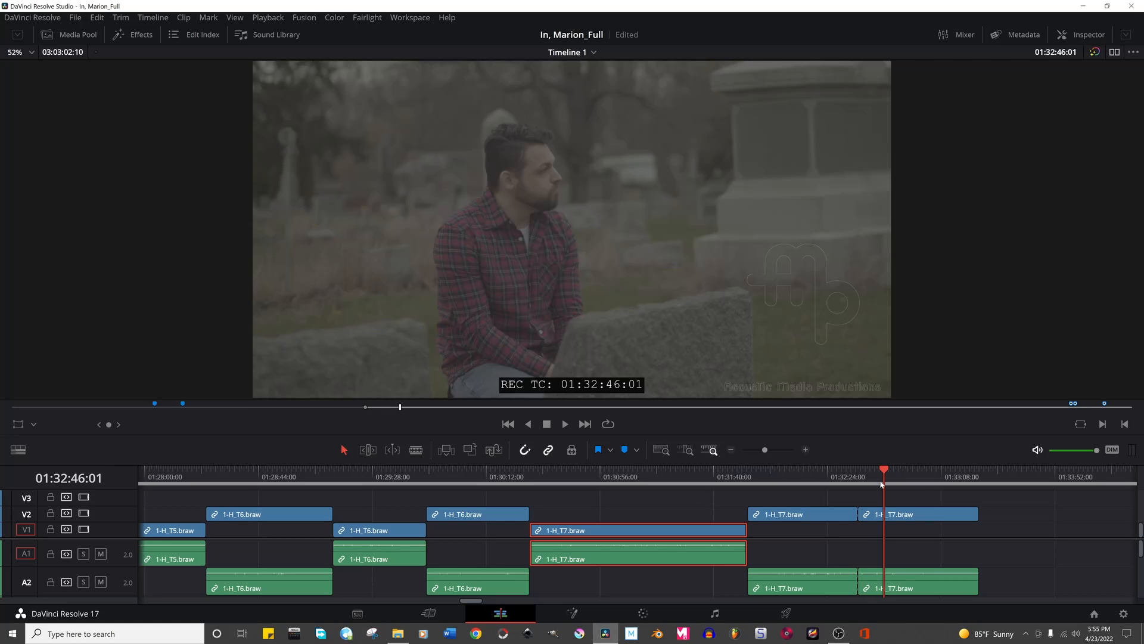
{"action": "key", "text": "space"}
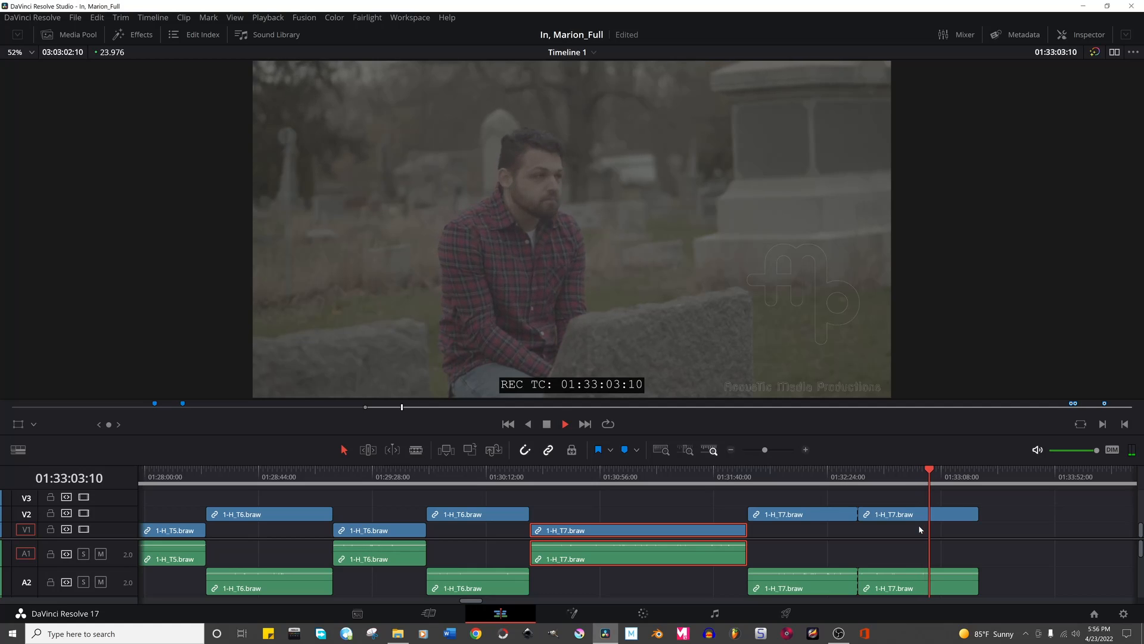
{"action": "key", "text": "space"}
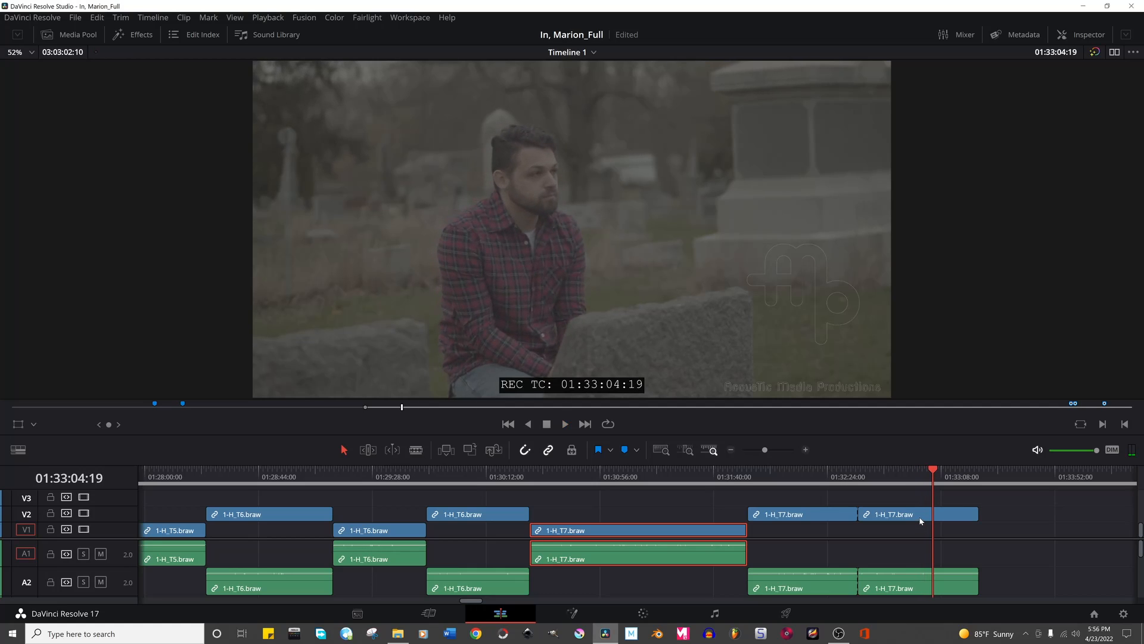
Split the last 1-H_T7.braw section at 01:33:04:19 and pick its ending for V1 and A1.
{"action": "key", "text": "b"}
{"action": "left_click", "coordinate": [933, 517]}
{"action": "left_click", "coordinate": [952, 519]}
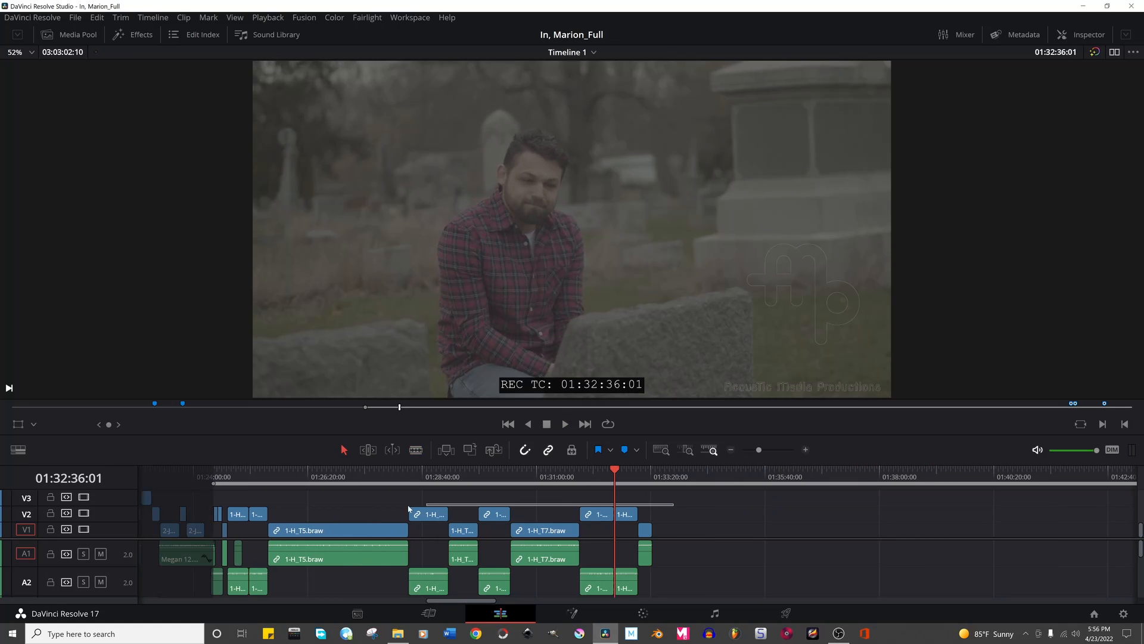
Select the 1-H takes on V2 and browse the clips in the media pool.
{"action": "left_click_drag", "start_coordinate": [672, 505], "coordinate": [235, 511]}
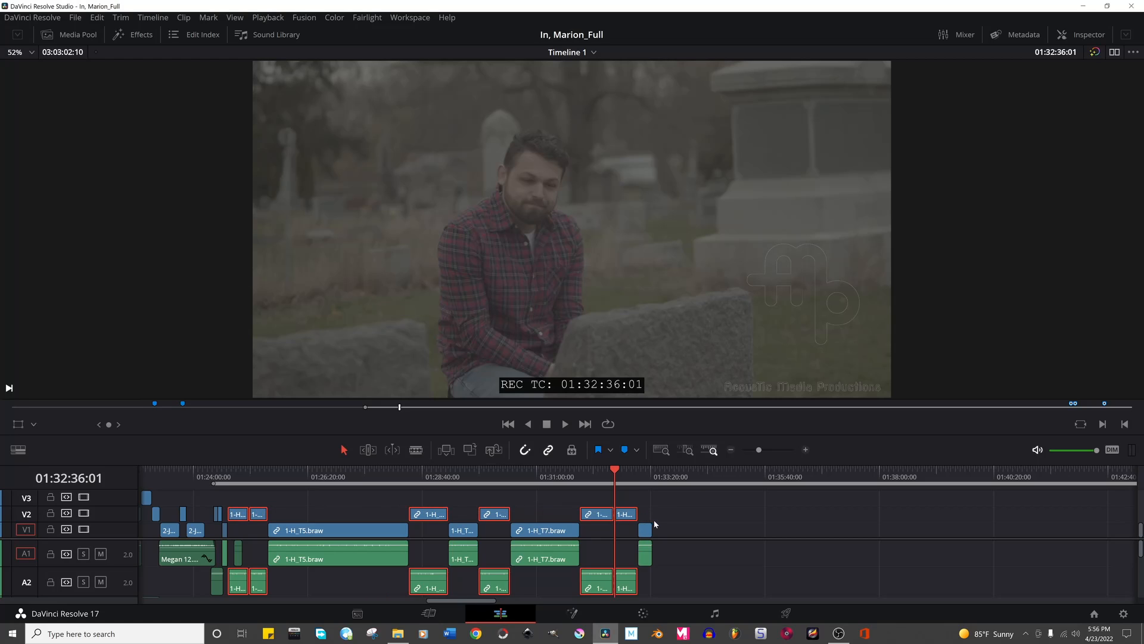
{"action": "left_click", "coordinate": [77, 35]}
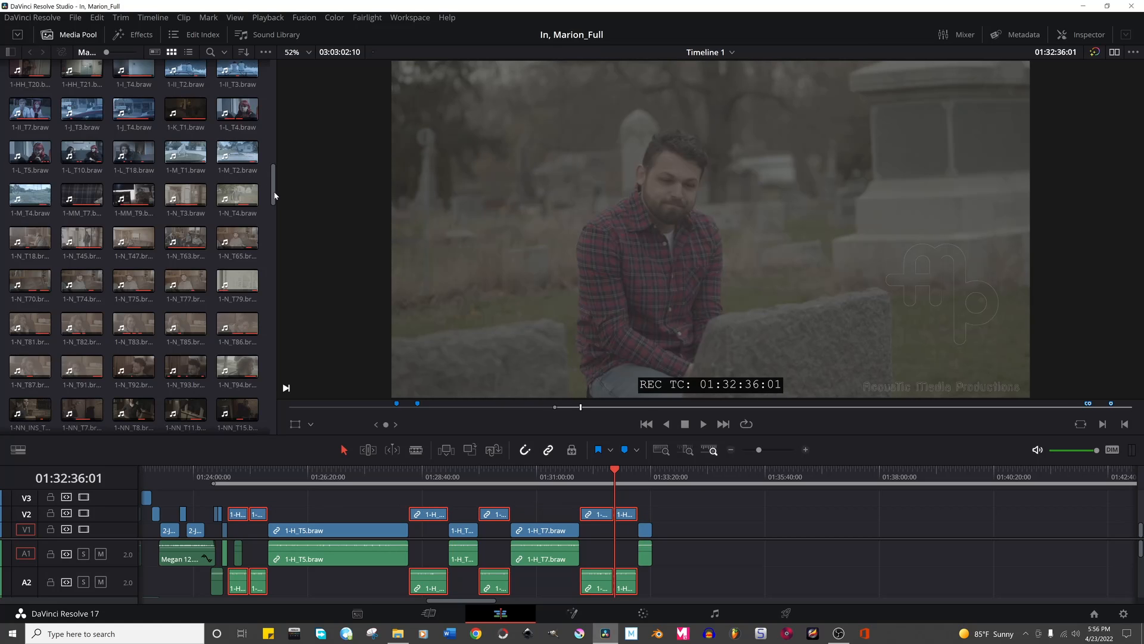
{"action": "left_click_drag", "start_coordinate": [275, 195], "coordinate": [266, 244]}
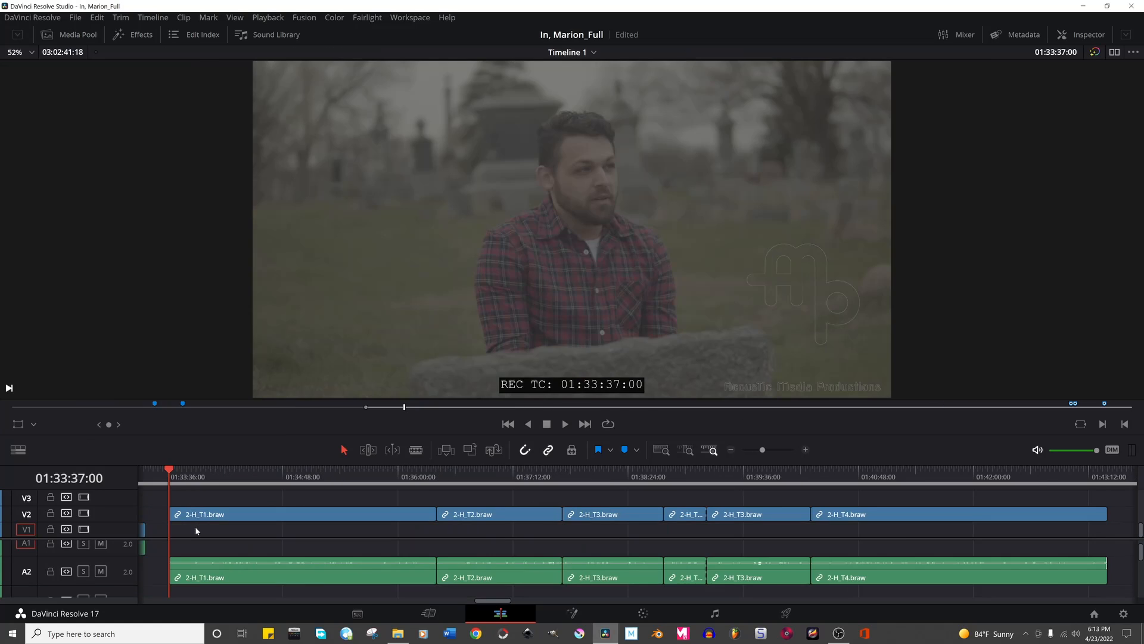
Move 2-H_T1.braw down to tracks V1 and A1 and play it.
{"action": "left_click_drag", "start_coordinate": [187, 496], "coordinate": [241, 528]}
{"action": "left_click", "coordinate": [241, 529]}
{"action": "key", "text": "space"}
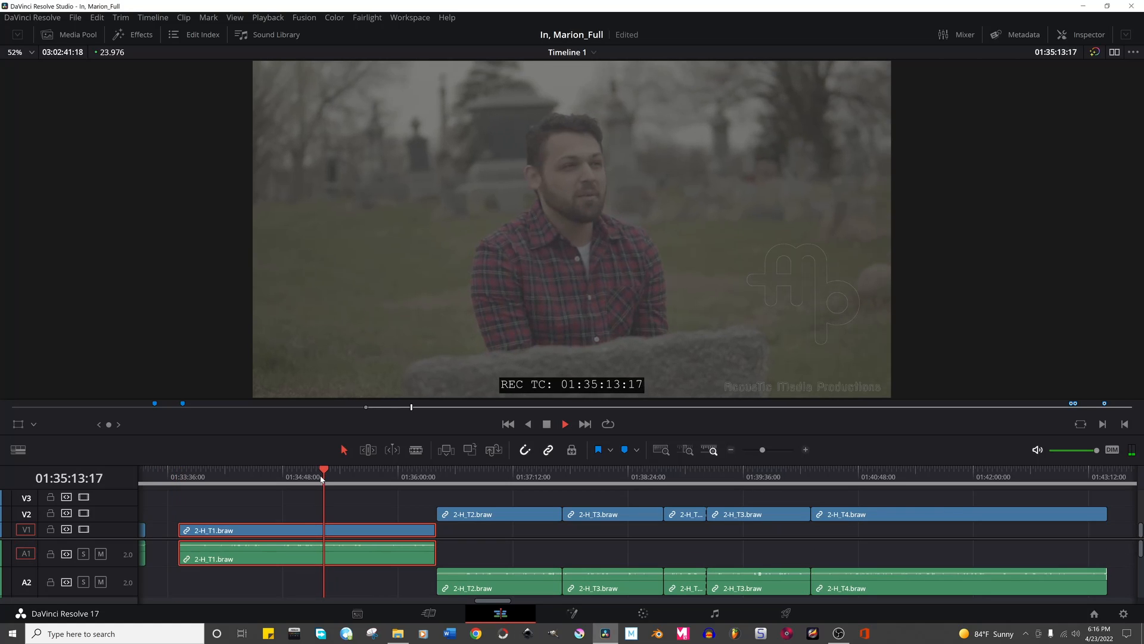
Split 2-H_T1.braw at 01:35:13:21 and select its second section.
{"action": "left_click", "coordinate": [322, 478]}
{"action": "key", "text": "b"}
{"action": "left_click", "coordinate": [325, 531]}
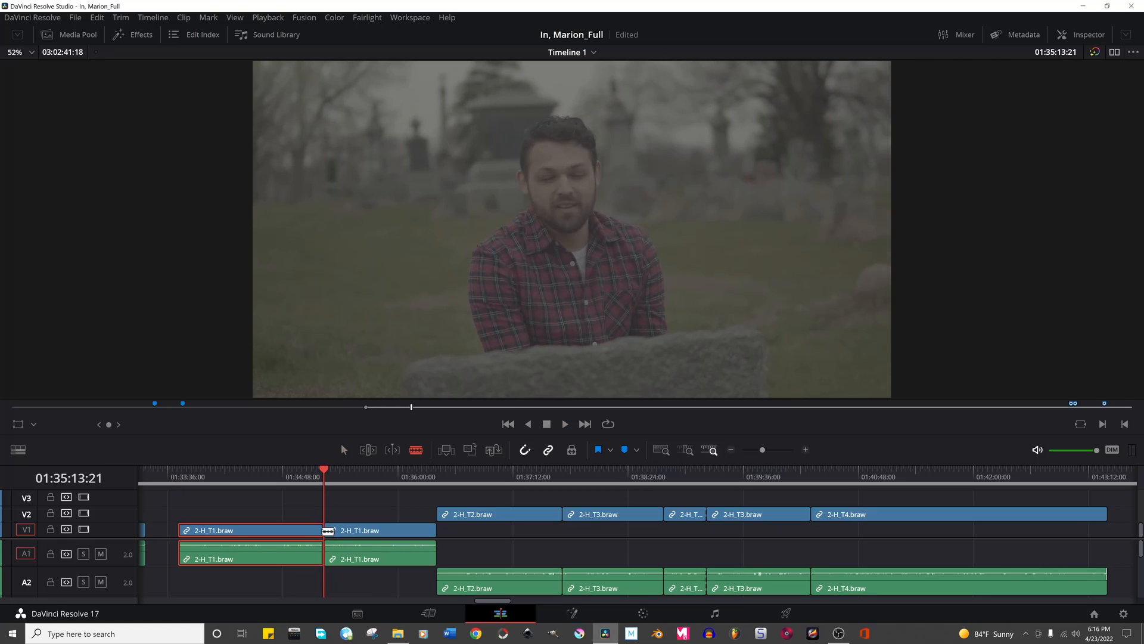
{"action": "left_click", "coordinate": [372, 527]}
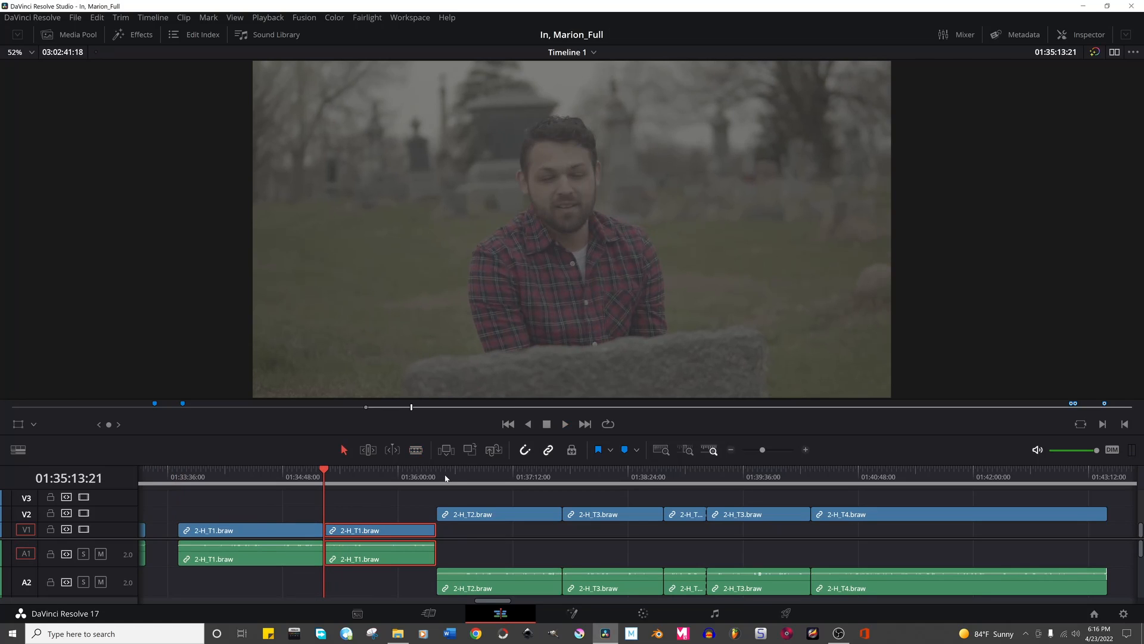
Review 2-H_T2.braw on V2 from its start and trim off the end of the take.
{"action": "scroll", "coordinate": [489, 544], "scroll_direction": "right", "scroll_amount": 2}
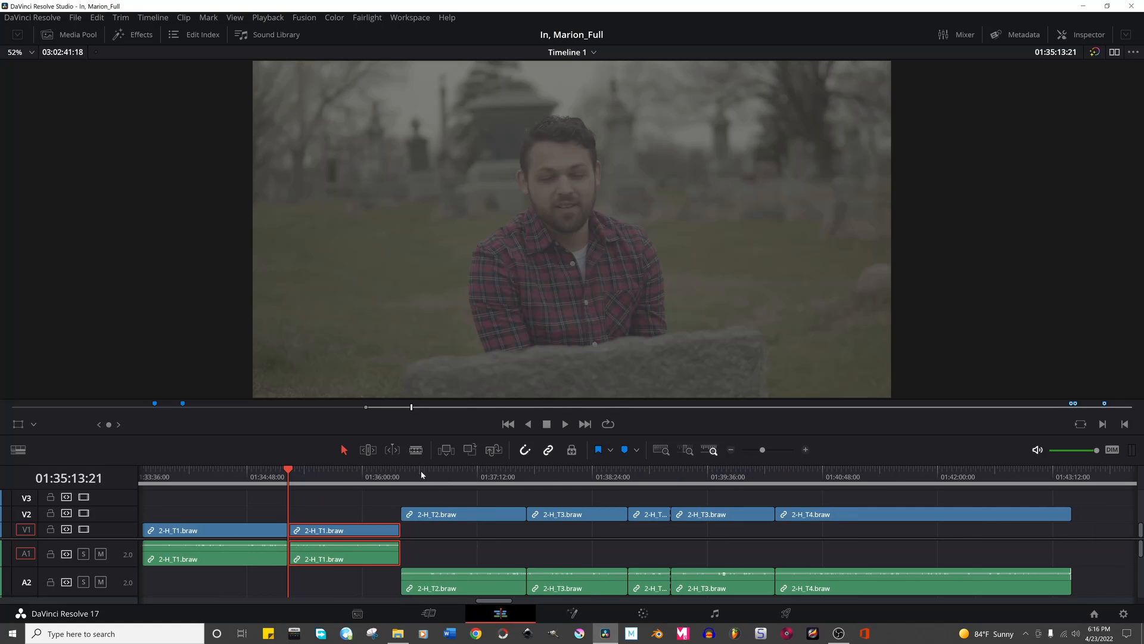
{"action": "left_click", "coordinate": [404, 475]}
{"action": "key", "text": "space"}
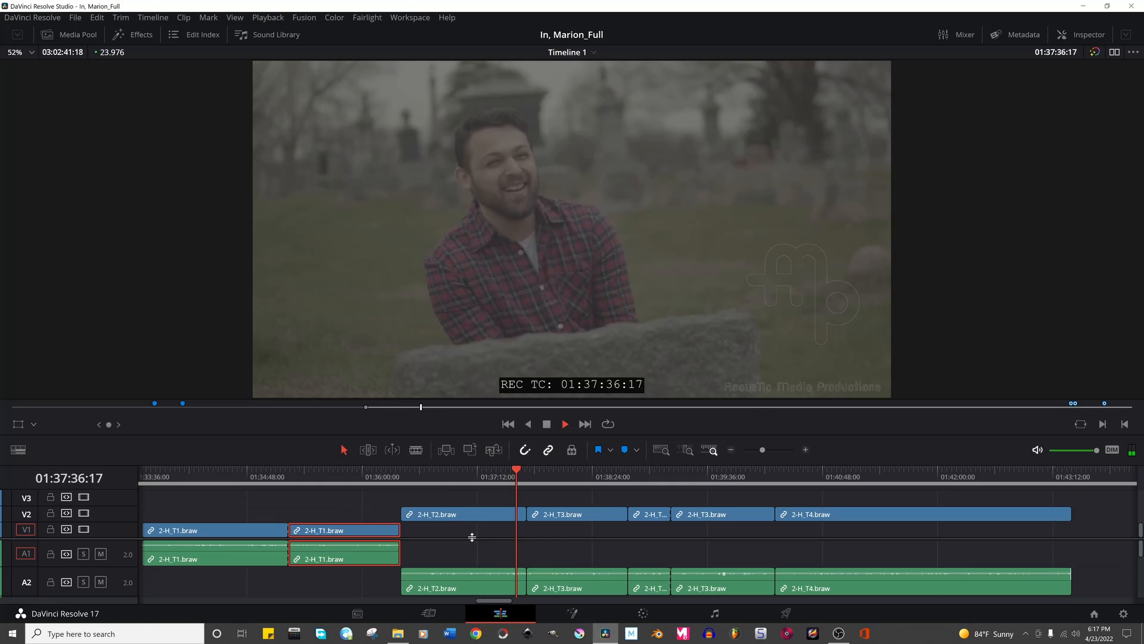
{"action": "key", "text": "space"}
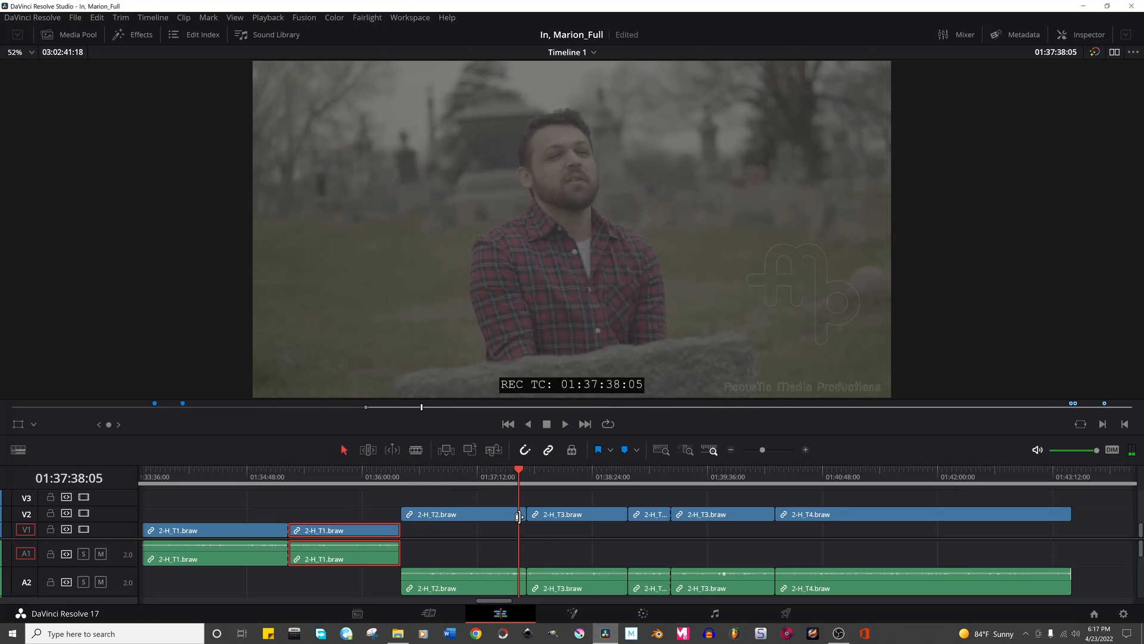
{"action": "key", "text": "space"}
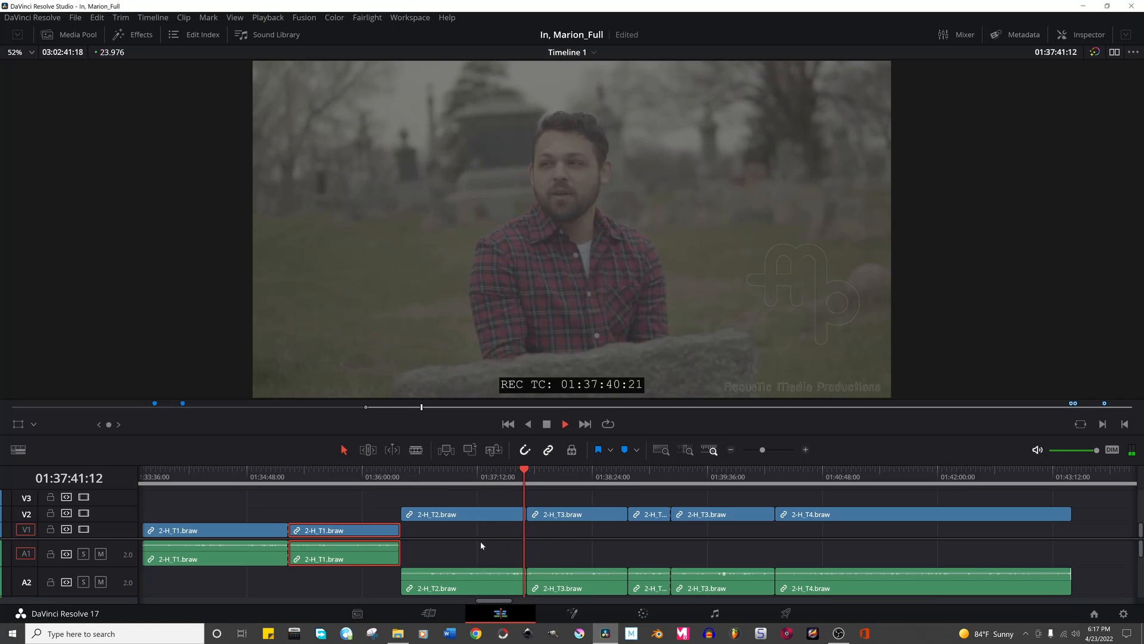
{"action": "left_click_drag", "start_coordinate": [520, 516], "coordinate": [504, 516]}
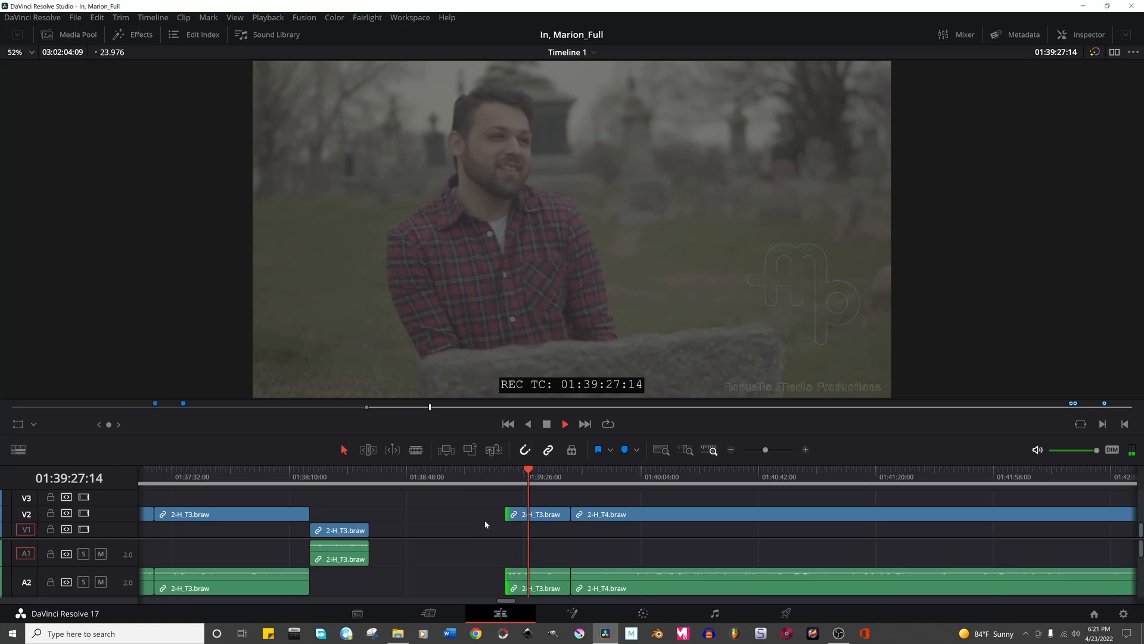
Stop reviewing the last 2-H_T3.braw section on V2 at 01:39:29:00 and delete that section.
{"action": "key", "text": "space"}
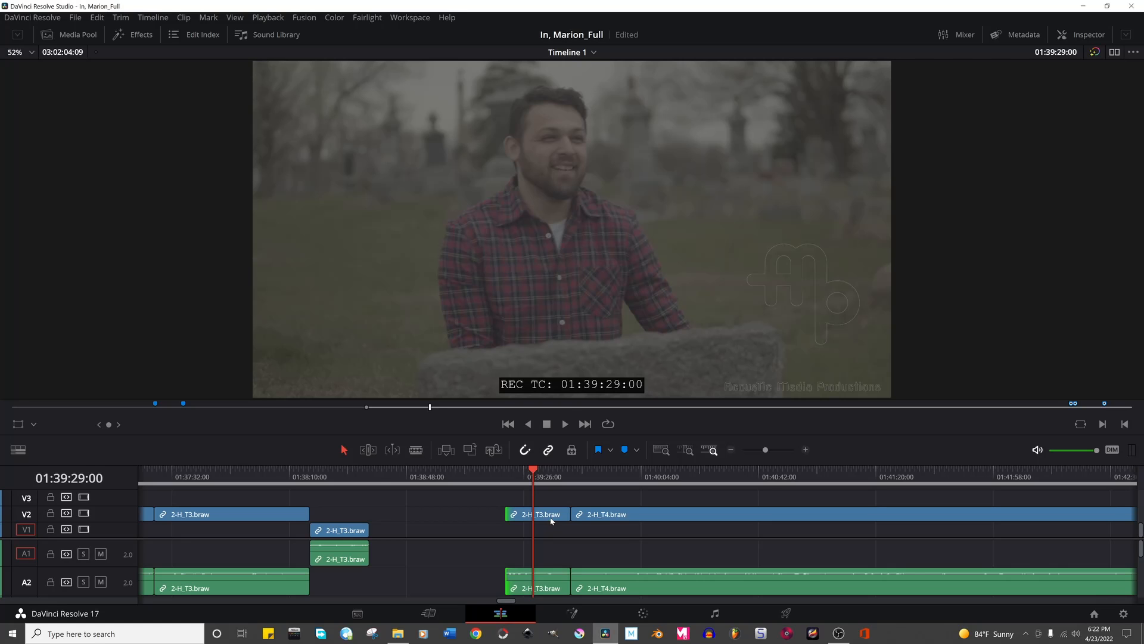
{"action": "left_click", "coordinate": [549, 519]}
{"action": "key", "text": "Delete"}
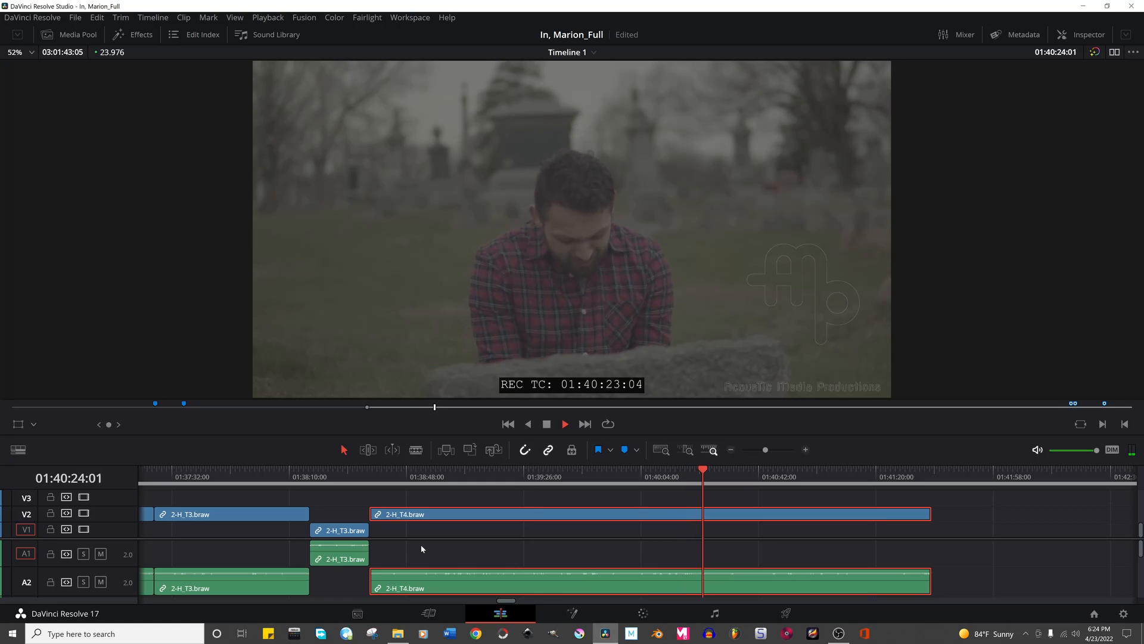
Replay 2-H_T4.braw on V2 from 01:40:21:14 through to its end.
{"action": "key", "text": "space"}
{"action": "left_click", "coordinate": [696, 480]}
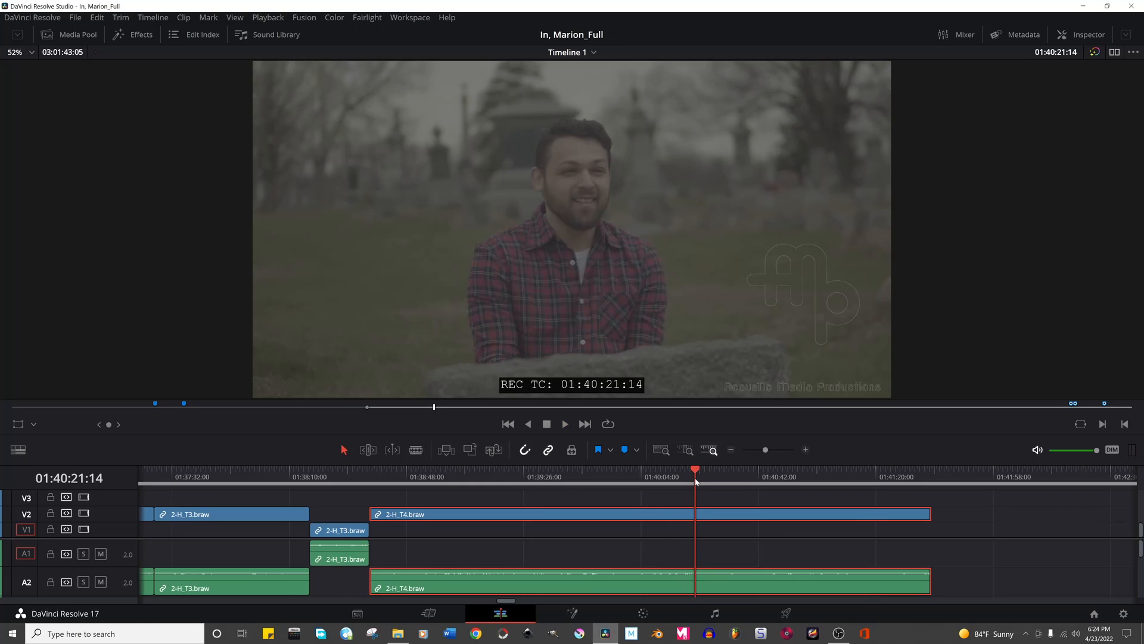
{"action": "key", "text": "space"}
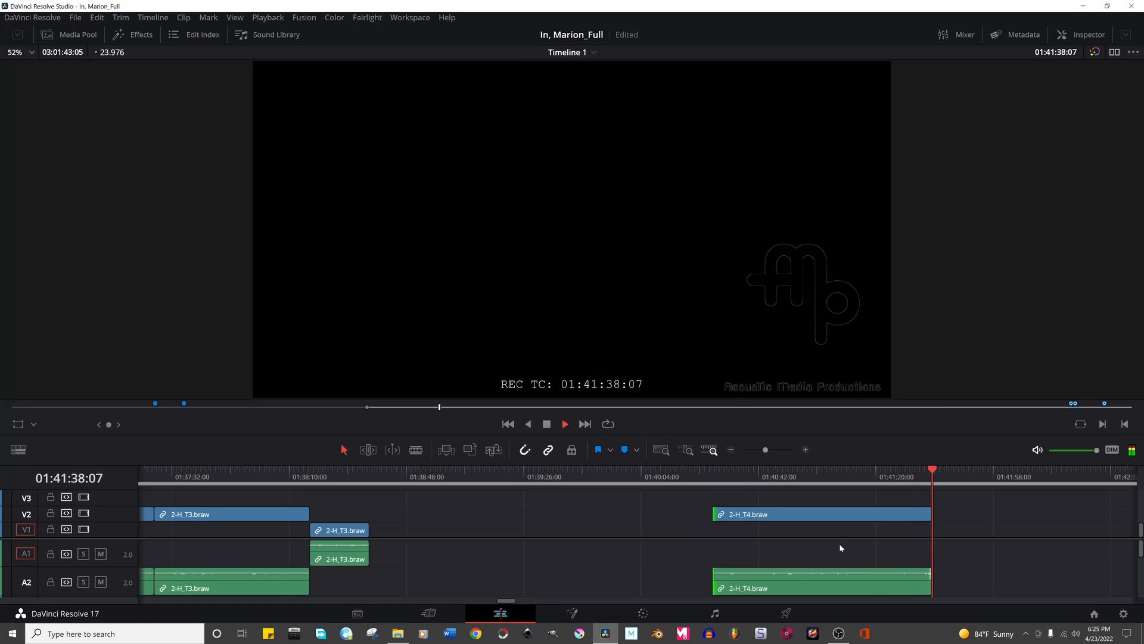
Trim the start of the last 2-H_T4.braw section on V2 to 01:40:59:07 and replay its opening.
{"action": "scroll", "coordinate": [842, 548], "scroll_direction": "up", "scroll_amount": 2}
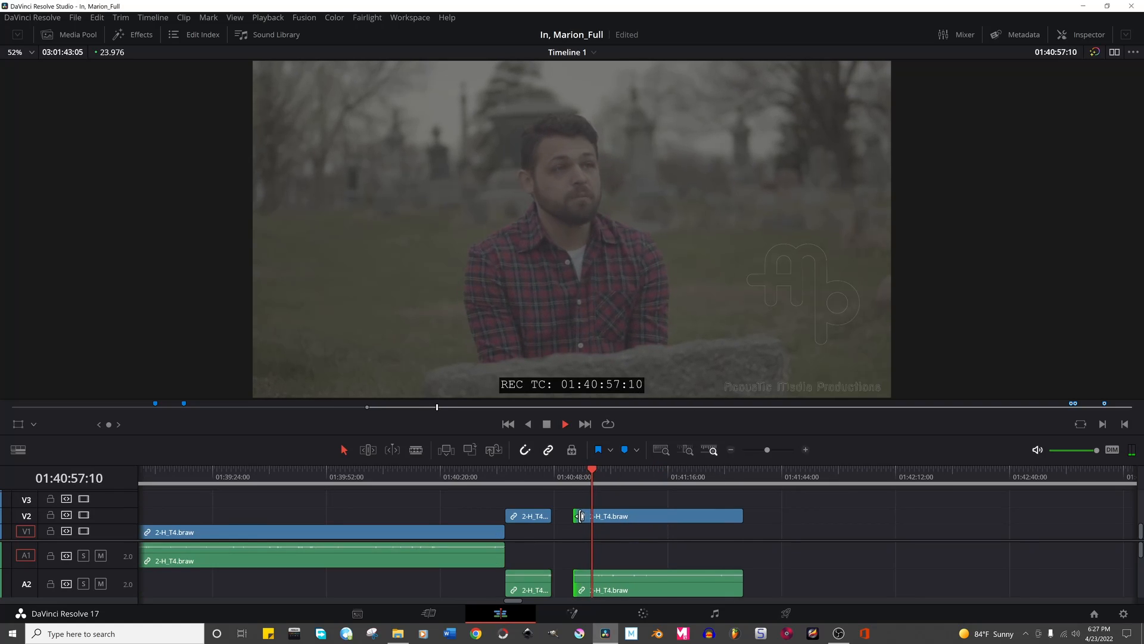
{"action": "left_click_drag", "start_coordinate": [579, 516], "coordinate": [599, 516]}
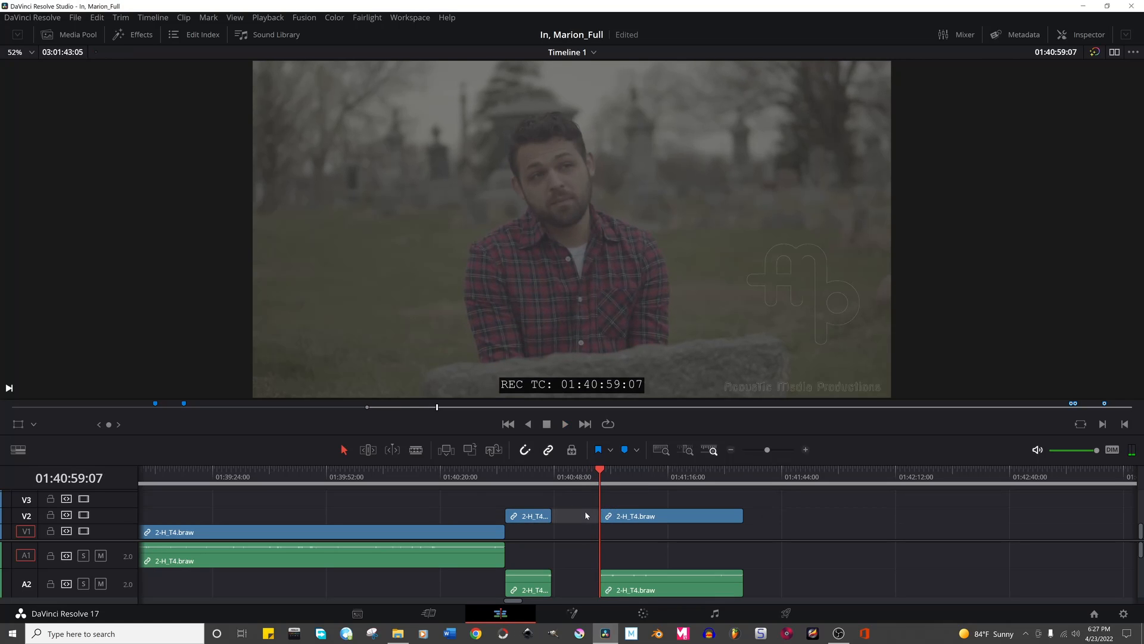
{"action": "key", "text": "space"}
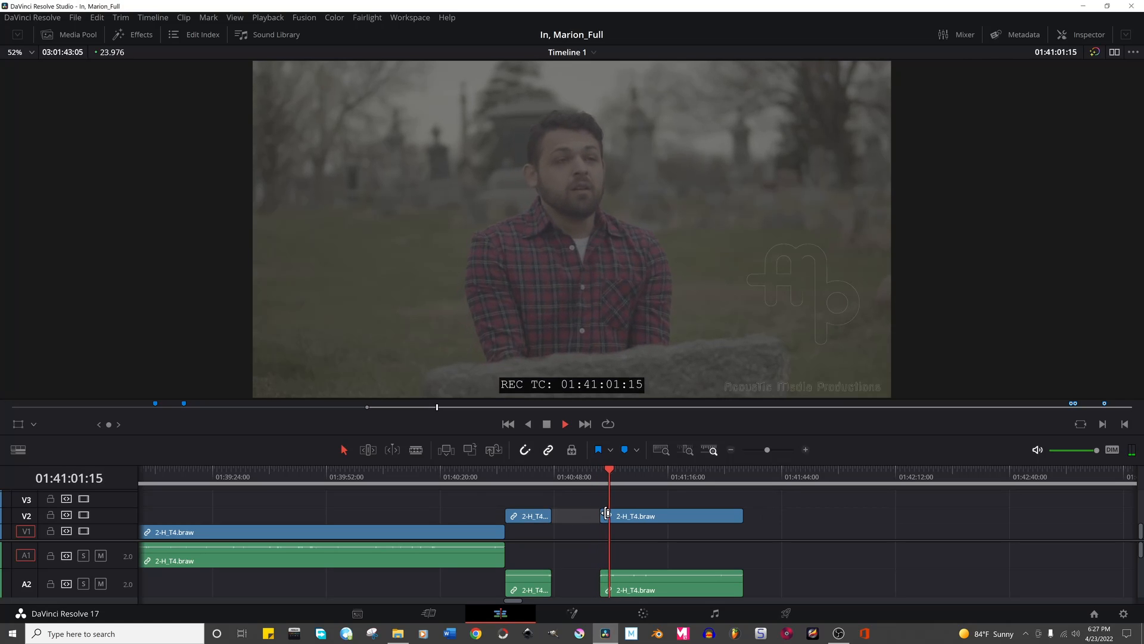
{"action": "left_click", "coordinate": [605, 481]}
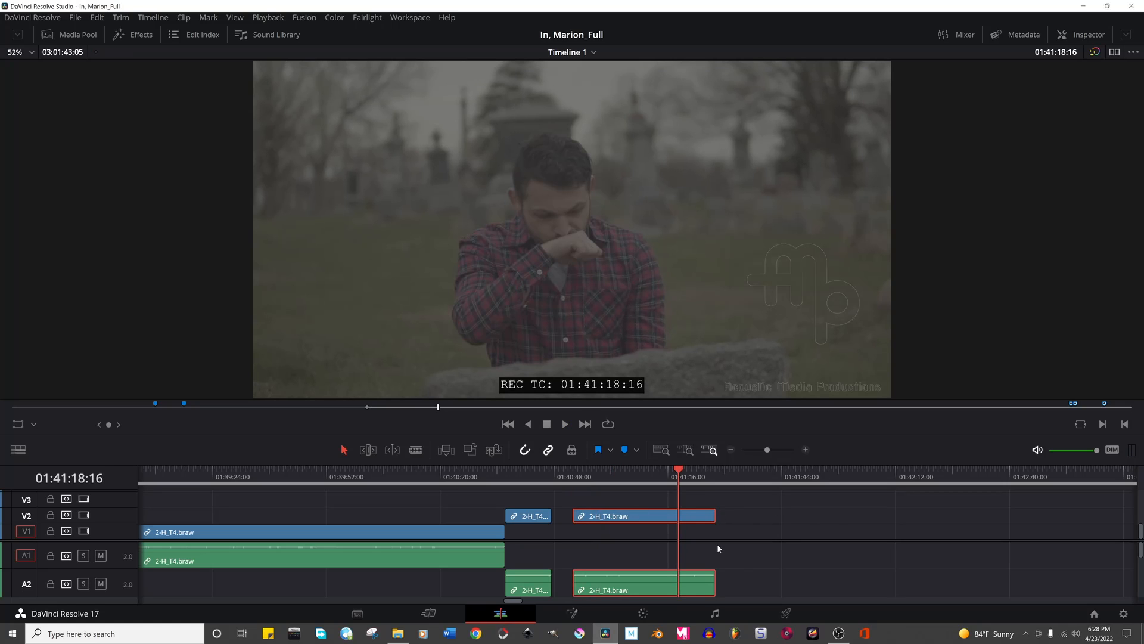
Move the 2-H_T1, 2-H_T2 and 2-H_T3 clips from V2 and A2 down to tracks V1 and A1.
{"action": "scroll", "coordinate": [680, 538], "scroll_direction": "right", "scroll_amount": 1}
{"action": "scroll", "coordinate": [679, 538], "scroll_direction": "left", "scroll_amount": 2}
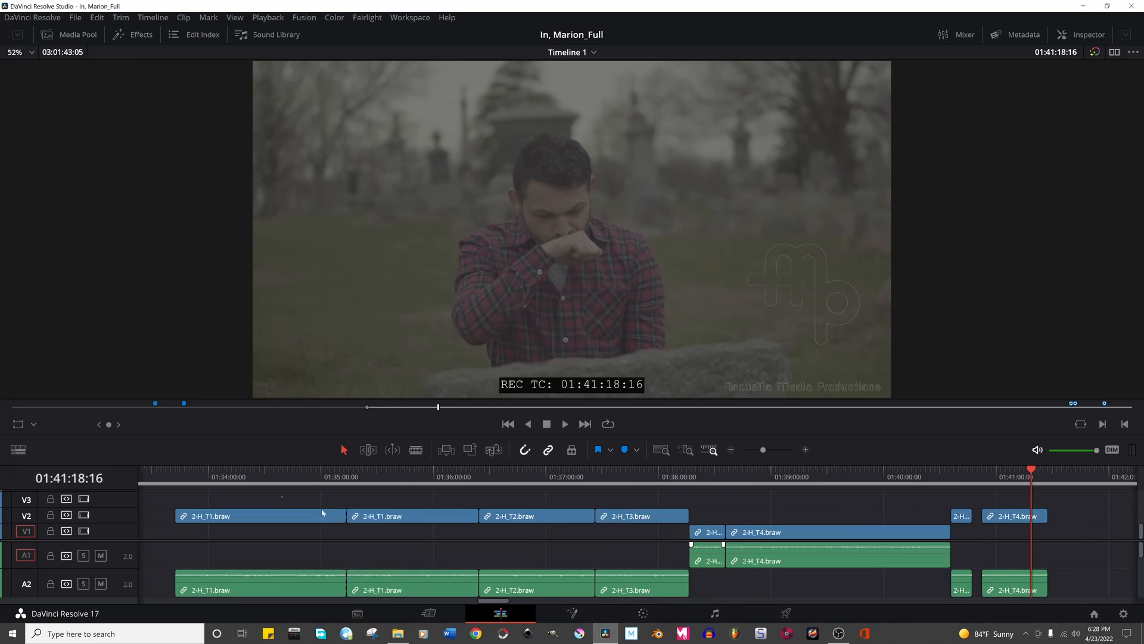
{"action": "left_click_drag", "start_coordinate": [281, 495], "coordinate": [630, 531]}
{"action": "left_click_drag", "start_coordinate": [635, 516], "coordinate": [638, 545]}
Scrub through the assembled 2-H takes up to 01:40:52:14 and look over the whole cemetery scene on the timeline.
{"action": "left_click_drag", "start_coordinate": [243, 481], "coordinate": [495, 500]}
{"action": "left_click", "coordinate": [456, 505]}
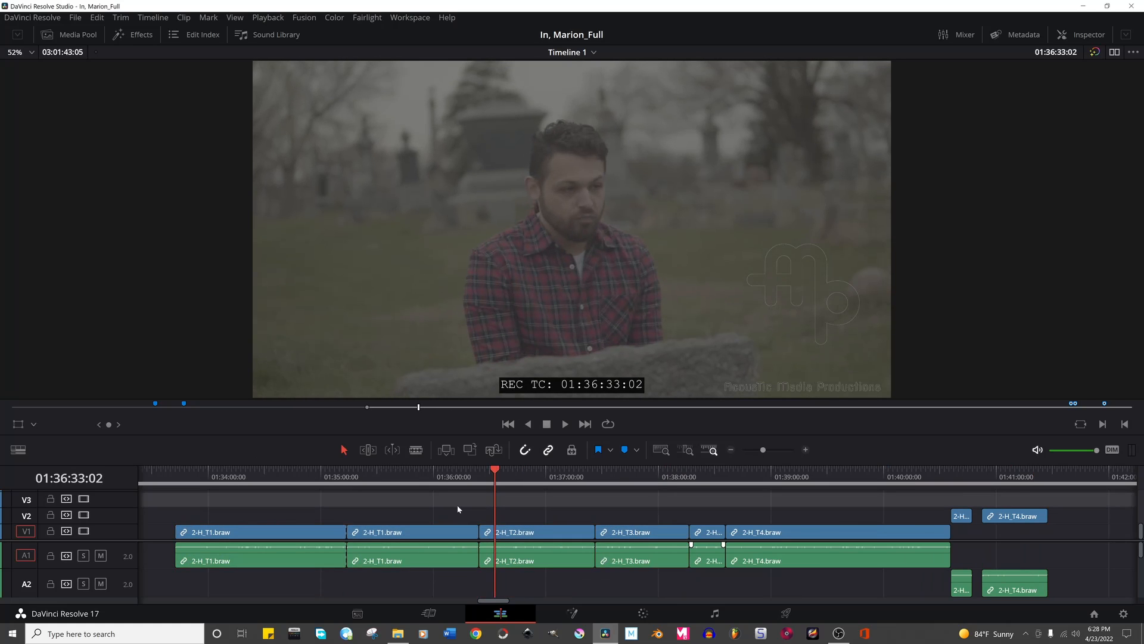
{"action": "left_click_drag", "start_coordinate": [214, 477], "coordinate": [615, 502]}
{"action": "key", "text": "ctrl+minus"}
{"action": "key", "text": "ctrl+minus"}
{"action": "key", "text": "ctrl+minus"}
{"action": "key", "text": "ctrl+minus"}
{"action": "key", "text": "ctrl+minus"}
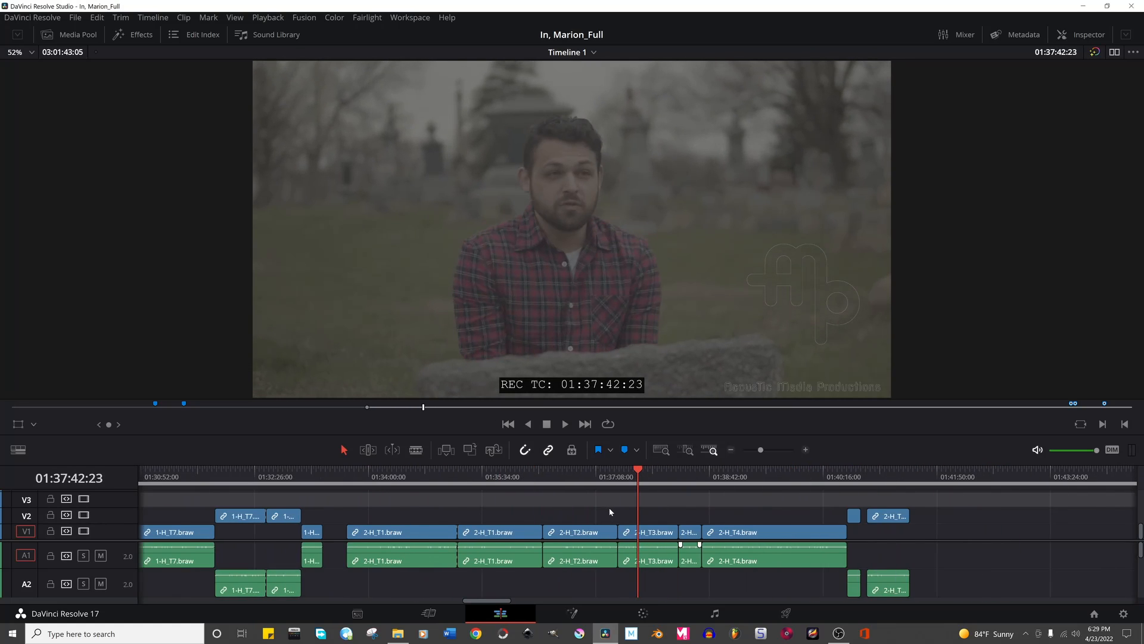
{"action": "left_click_drag", "start_coordinate": [766, 472], "coordinate": [770, 475]}
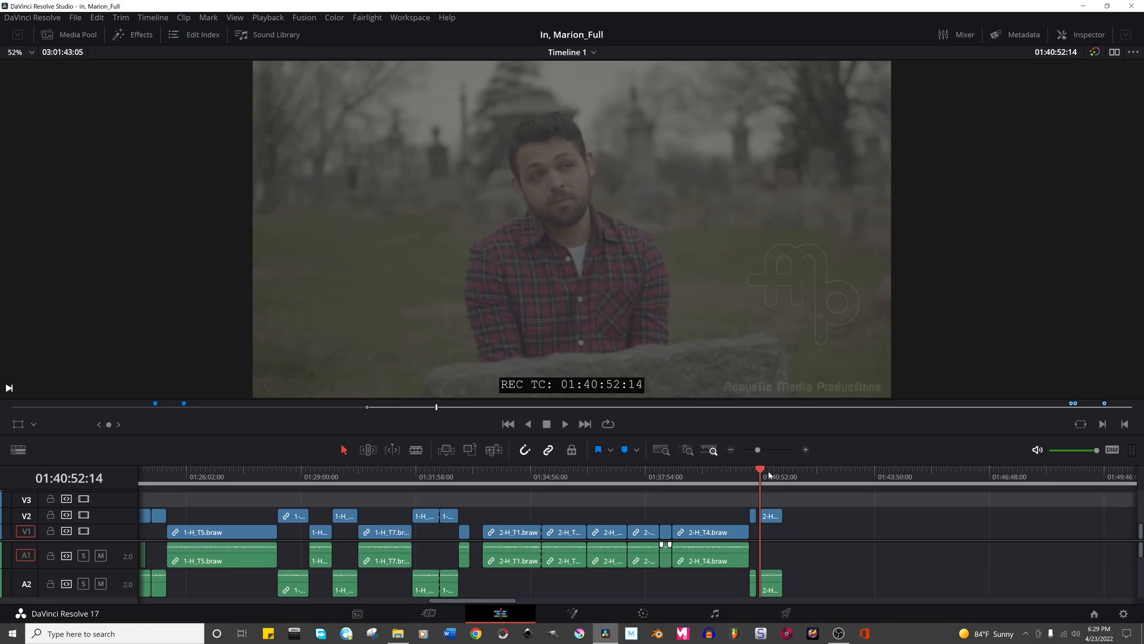
{"action": "key", "text": "ctrl+minus"}
{"action": "scroll", "coordinate": [613, 513], "scroll_direction": "left", "scroll_amount": 5}
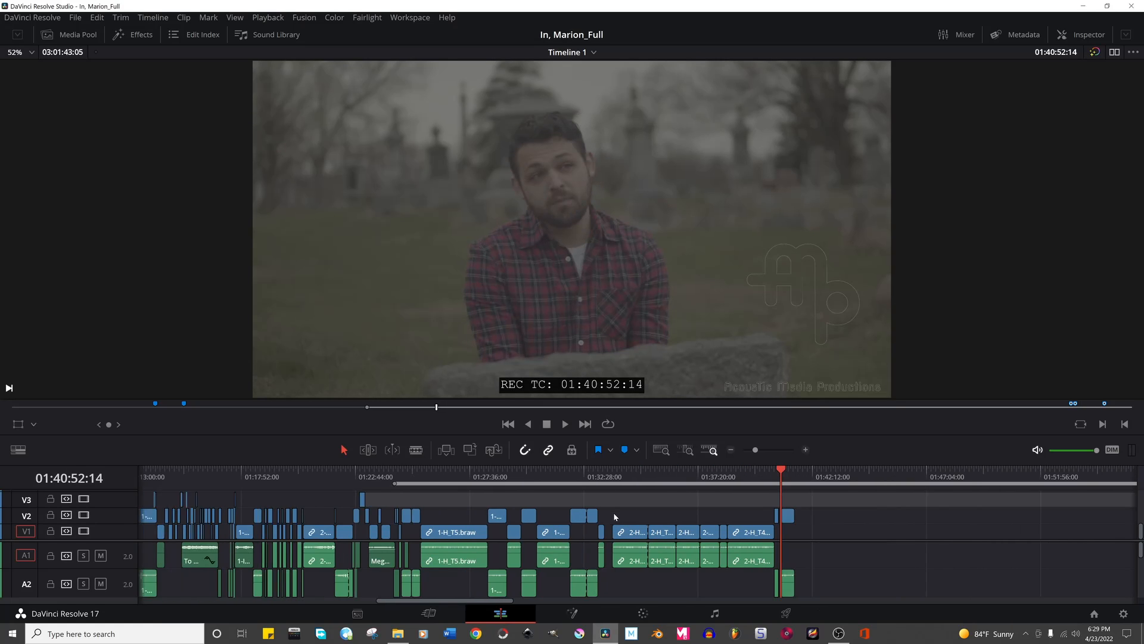
Go back to the start of the cemetery scene and play its opening clips from 01:24:25:06 to 01:24:37:19.
{"action": "mouse_move", "coordinate": [437, 474]}
{"action": "left_mouse_down"}
{"action": "mouse_move", "coordinate": [833, 481]}
{"action": "mouse_move", "coordinate": [434, 487]}
{"action": "left_mouse_up"}
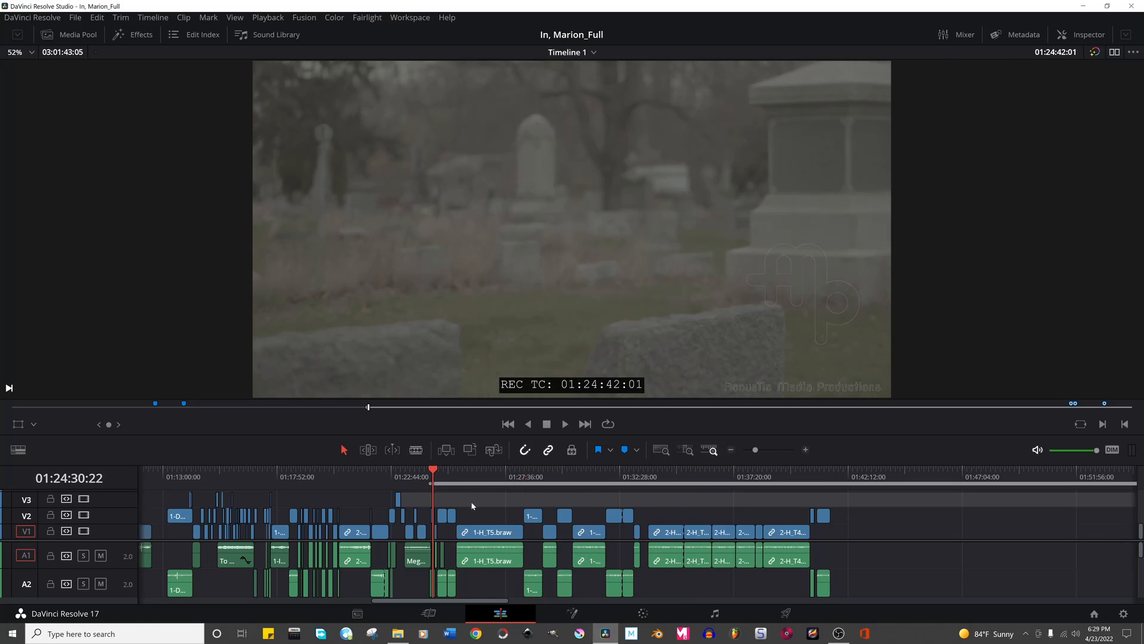
{"action": "scroll", "coordinate": [566, 527], "scroll_direction": "up", "scroll_amount": 3}
{"action": "scroll", "coordinate": [584, 522], "scroll_direction": "up", "scroll_amount": 3}
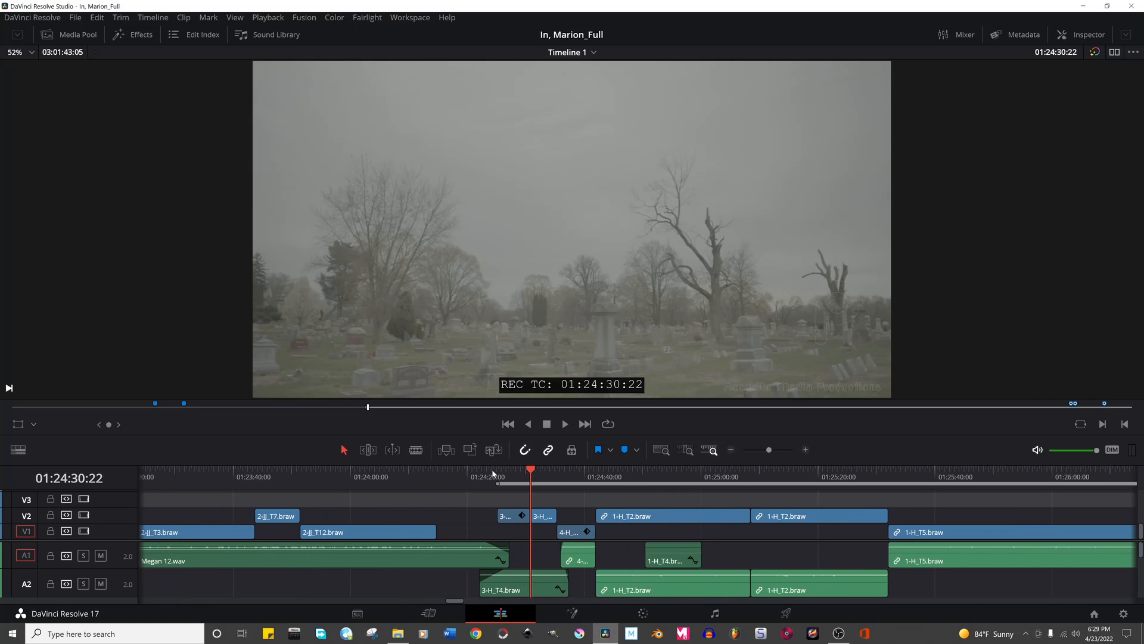
{"action": "left_click_drag", "start_coordinate": [492, 475], "coordinate": [564, 476]}
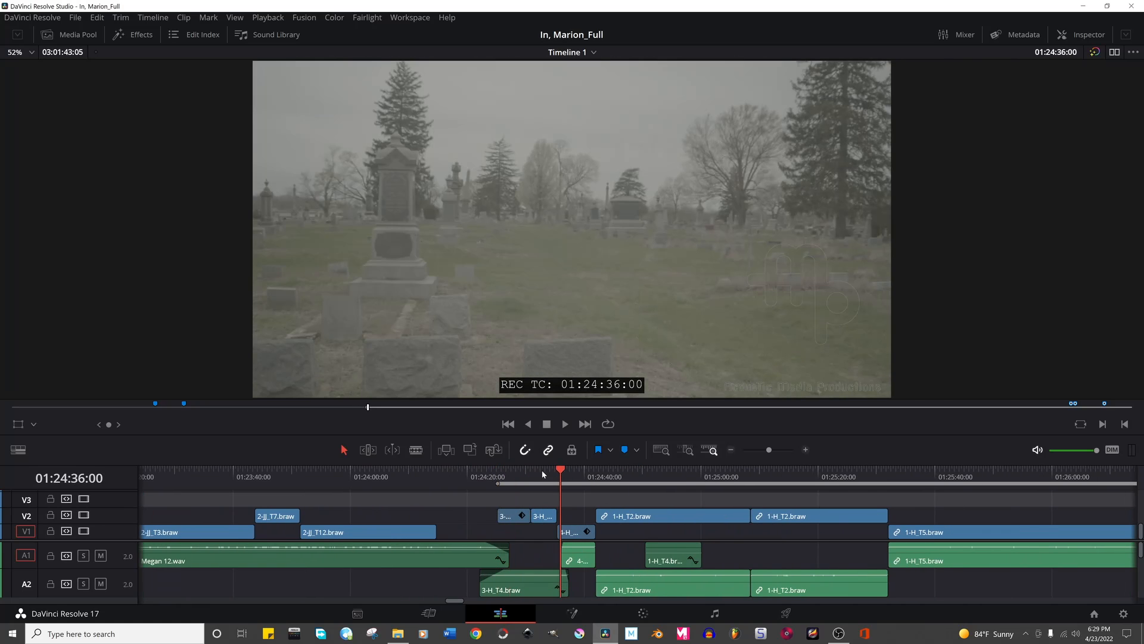
{"action": "key", "text": "space"}
{"action": "left_click", "coordinate": [499, 473]}
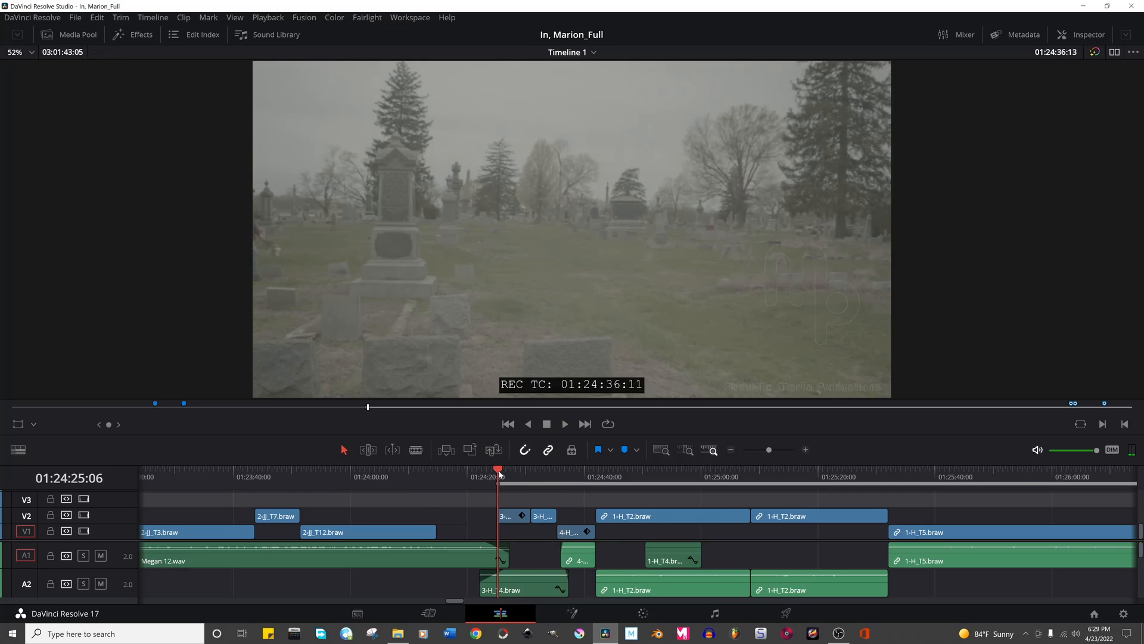
{"action": "key", "text": "space"}
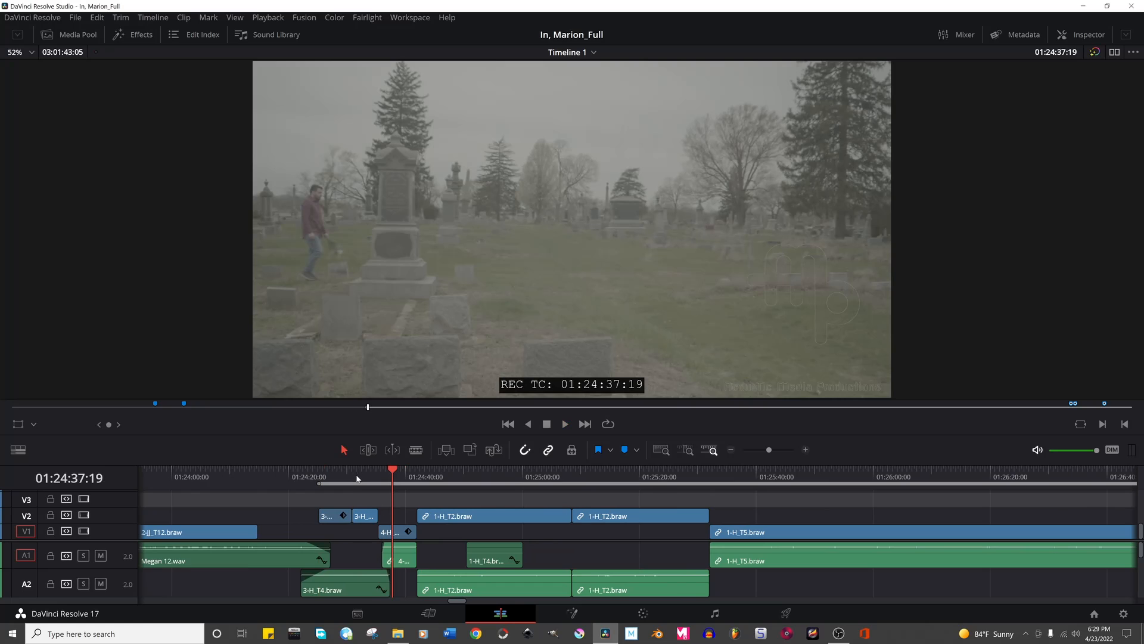
Replay the fade-in of 3-H_T3.braw and check the black gap back to the end of 2-jj_T12.braw at 01:24:14:20.
{"action": "key", "text": "ctrl+equal"}
{"action": "scroll", "coordinate": [478, 546], "scroll_direction": "right", "scroll_amount": 2}
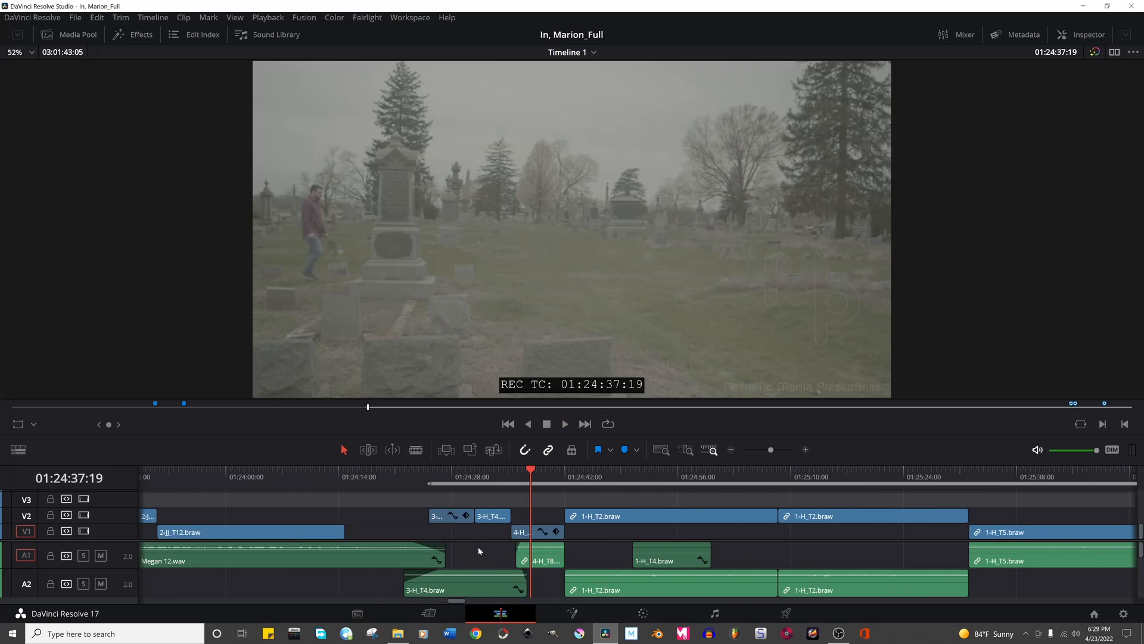
{"action": "key", "text": "ctrl+equal"}
{"action": "scroll", "coordinate": [441, 551], "scroll_direction": "right", "scroll_amount": 3}
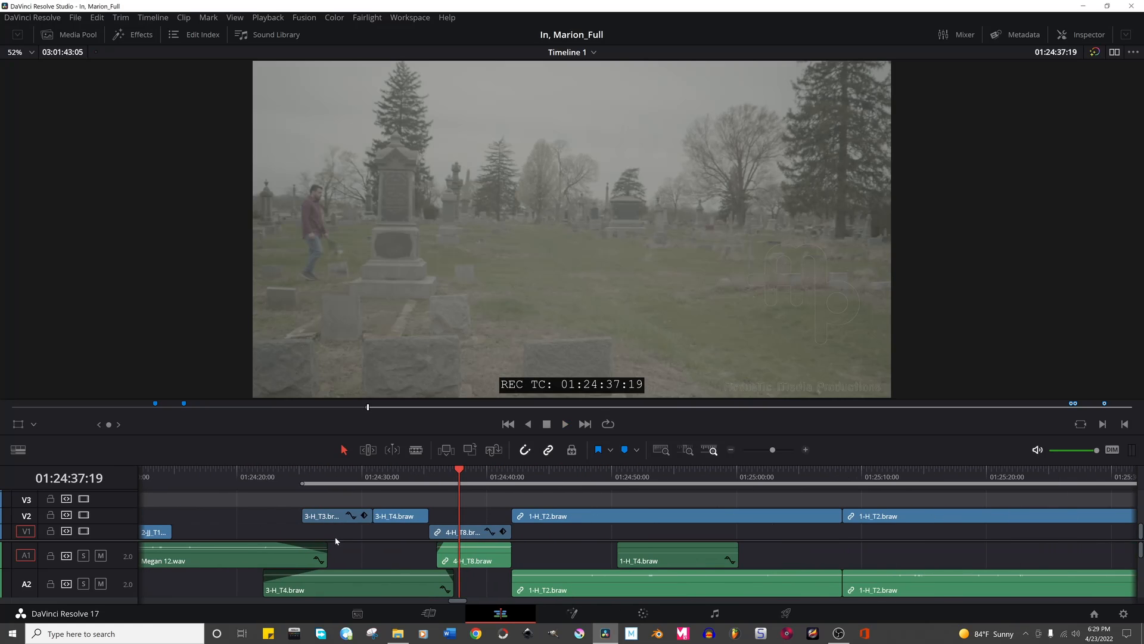
{"action": "left_click_drag", "start_coordinate": [337, 539], "coordinate": [340, 536]}
{"action": "left_click", "coordinate": [277, 467]}
{"action": "key", "text": "space"}
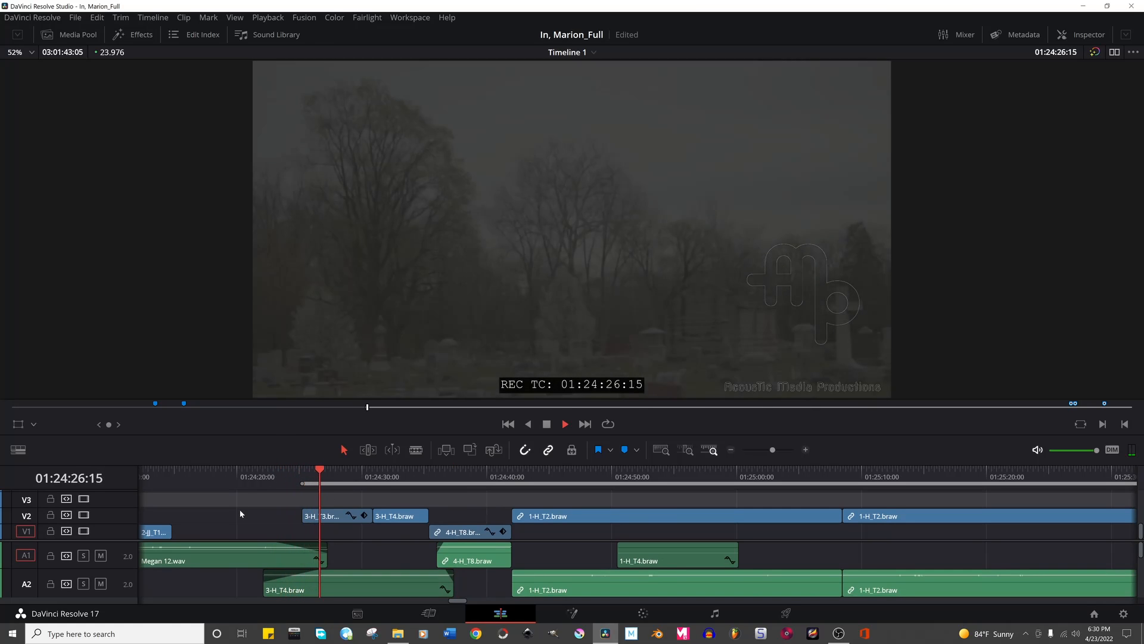
{"action": "key", "text": "space"}
{"action": "left_click", "coordinate": [180, 477]}
{"action": "mouse_move", "coordinate": [176, 471]}
{"action": "left_mouse_down"}
{"action": "mouse_move", "coordinate": [295, 474]}
{"action": "mouse_move", "coordinate": [162, 477]}
{"action": "left_mouse_up"}
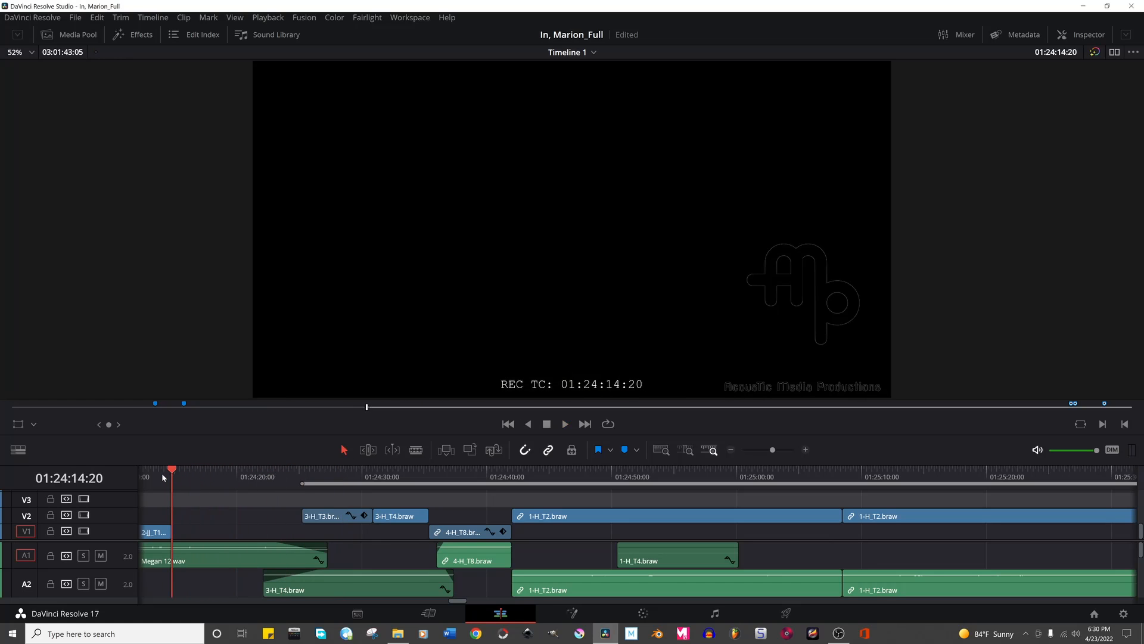
Shift the 3-H_T3, 3-H_T4 and 4-H_T8 clips with their audio earlier to 01:24:22:14 and move the timeline in point there.
{"action": "left_click", "coordinate": [301, 472]}
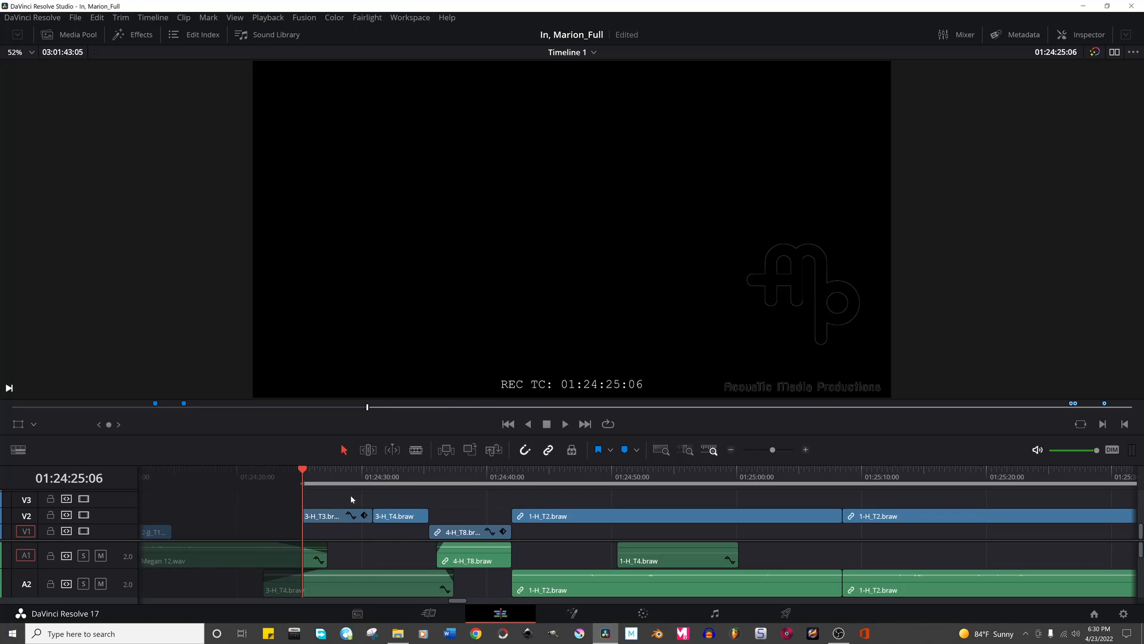
{"action": "left_click_drag", "start_coordinate": [351, 499], "coordinate": [482, 597]}
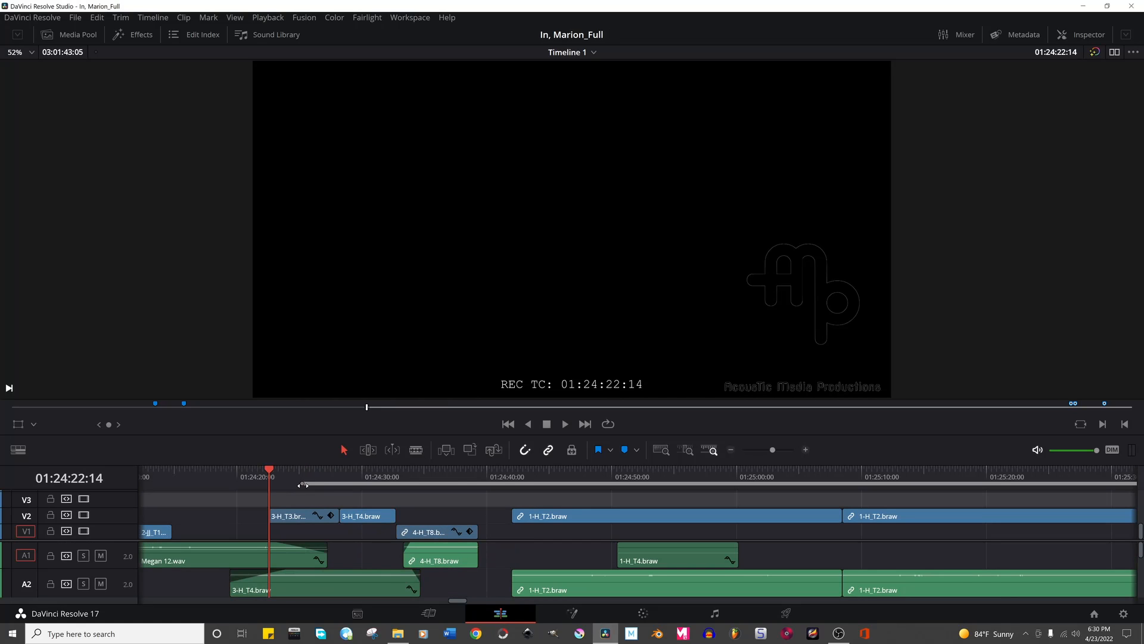
{"action": "left_click_drag", "start_coordinate": [303, 484], "coordinate": [273, 483]}
{"action": "left_click", "coordinate": [177, 475]}
{"action": "left_click", "coordinate": [269, 474]}
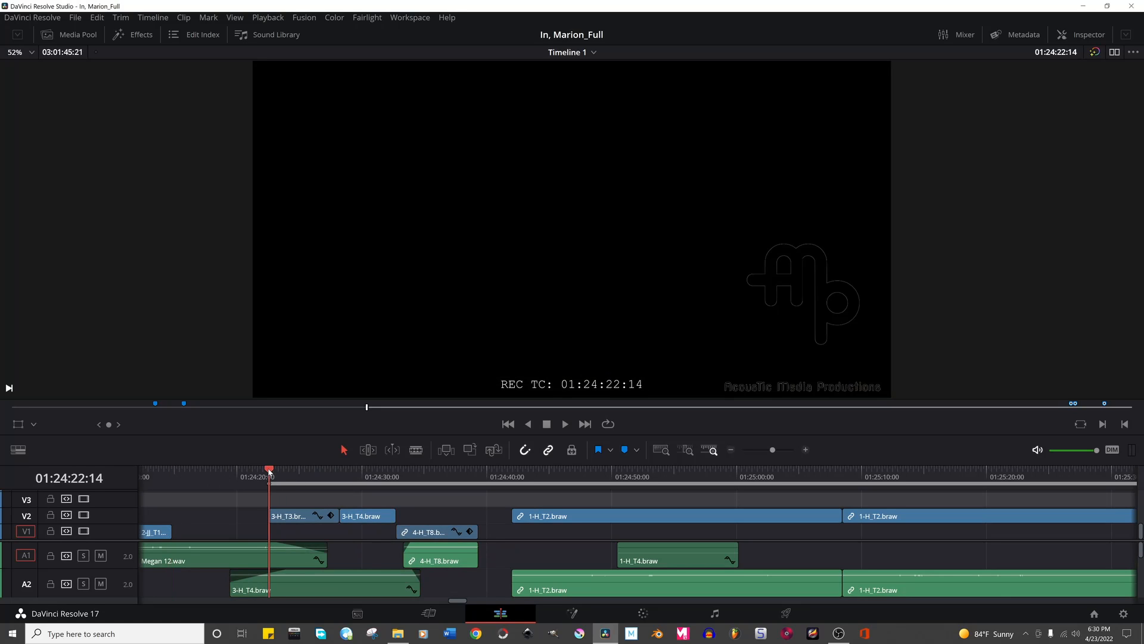
While playing from 01:24:14:20, lengthen the fade-in of the 3-H_T4.braw audio on A2 and shorten the fade-out of Megan 12.wav on A1.
{"action": "left_click", "coordinate": [171, 472]}
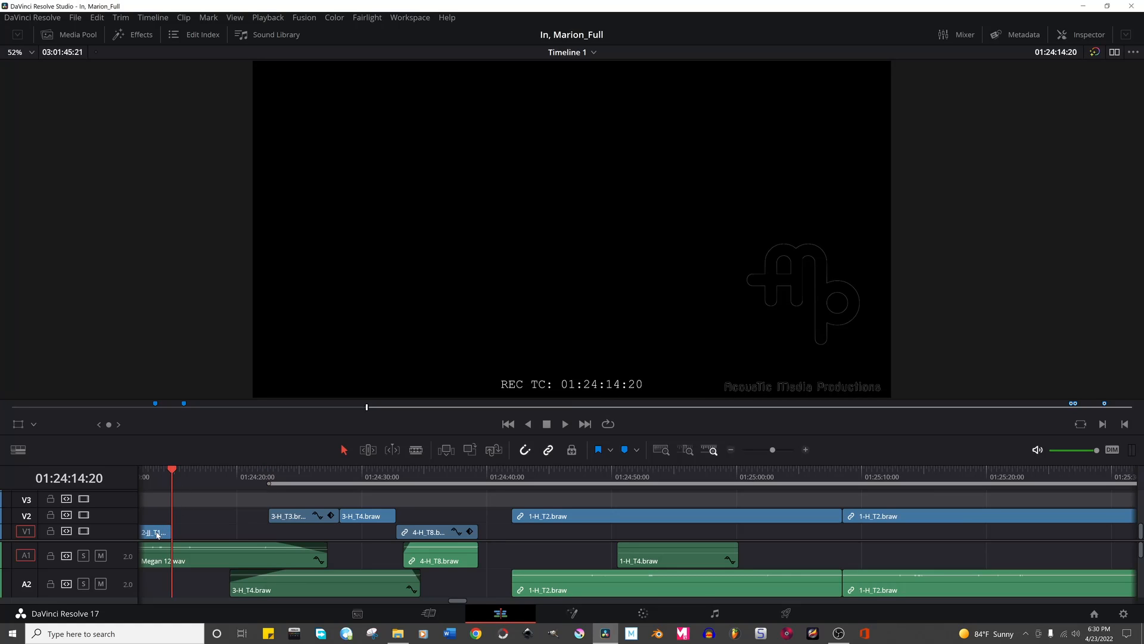
{"action": "key", "text": "space"}
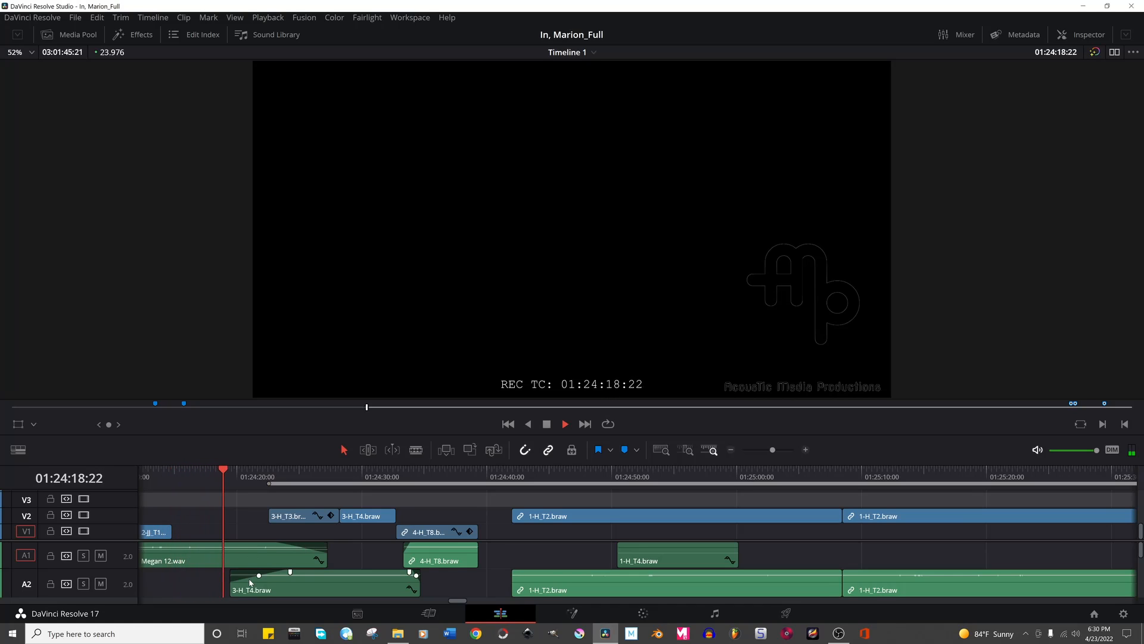
{"action": "left_click_drag", "start_coordinate": [290, 571], "coordinate": [314, 572]}
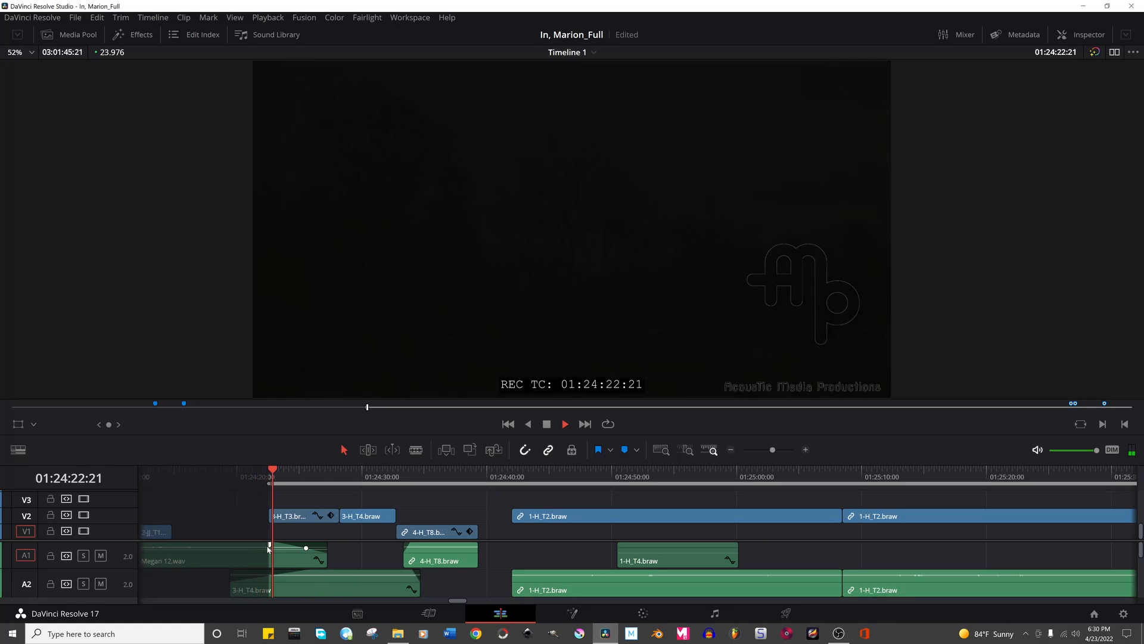
{"action": "left_click_drag", "start_coordinate": [269, 544], "coordinate": [276, 545]}
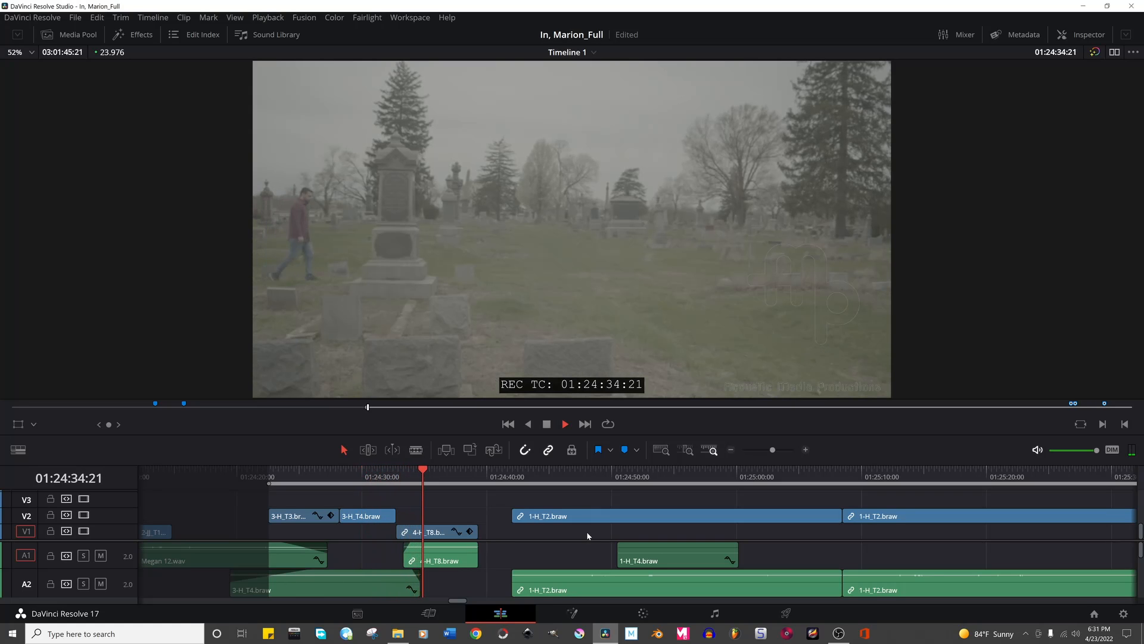
{"action": "key", "text": "space"}
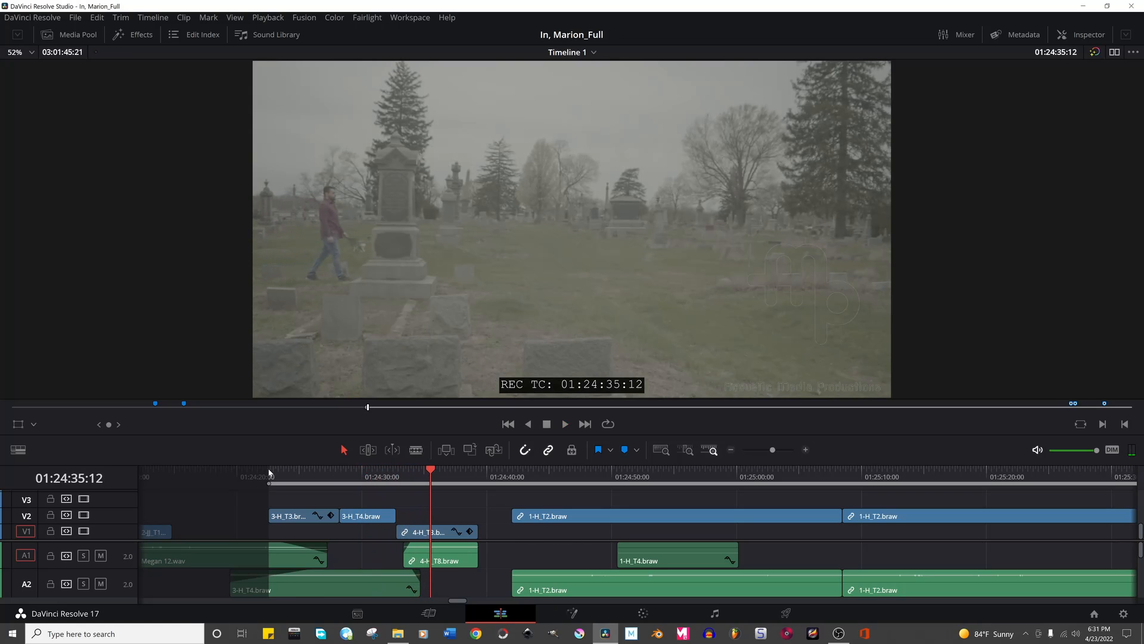
Replay the shifted opening from 01:24:22:14 to 01:24:35:15.
{"action": "left_click_drag", "start_coordinate": [274, 473], "coordinate": [309, 471]}
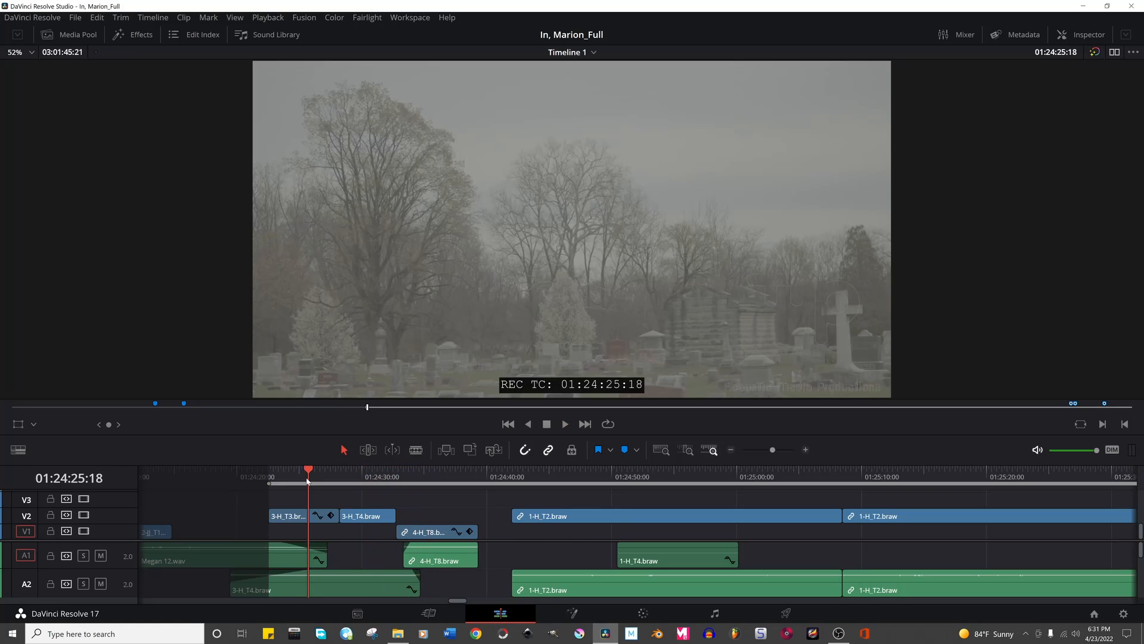
{"action": "left_click", "coordinate": [269, 471]}
{"action": "key", "text": "space"}
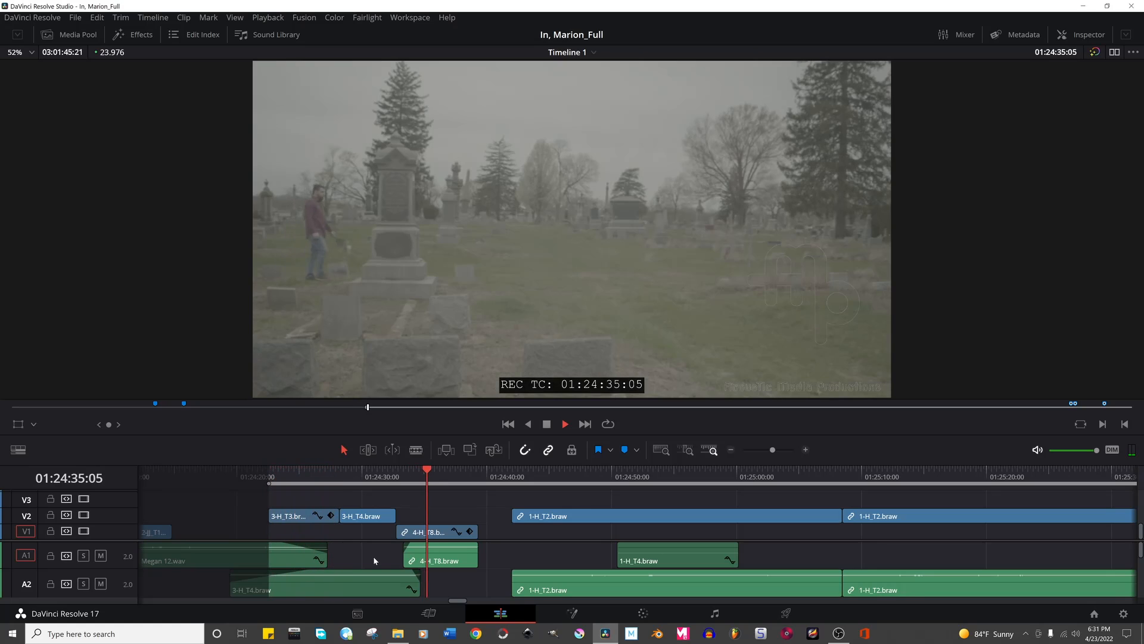
{"action": "key", "text": "space"}
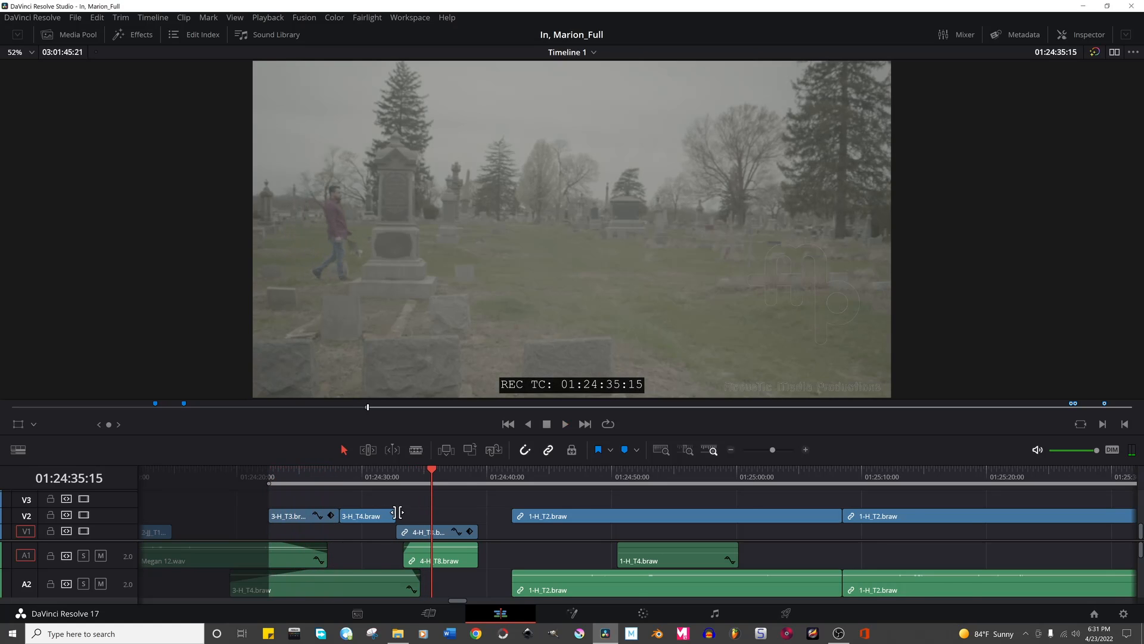
Try moving the linked 4-H_T8.braw clip earlier on V1 and A1 until its video starts beneath the beginning of 3-H_T4.braw.
{"action": "scroll", "coordinate": [433, 544], "scroll_direction": "up", "scroll_amount": 3}
{"action": "scroll", "coordinate": [434, 549], "scroll_direction": "up", "scroll_amount": 1}
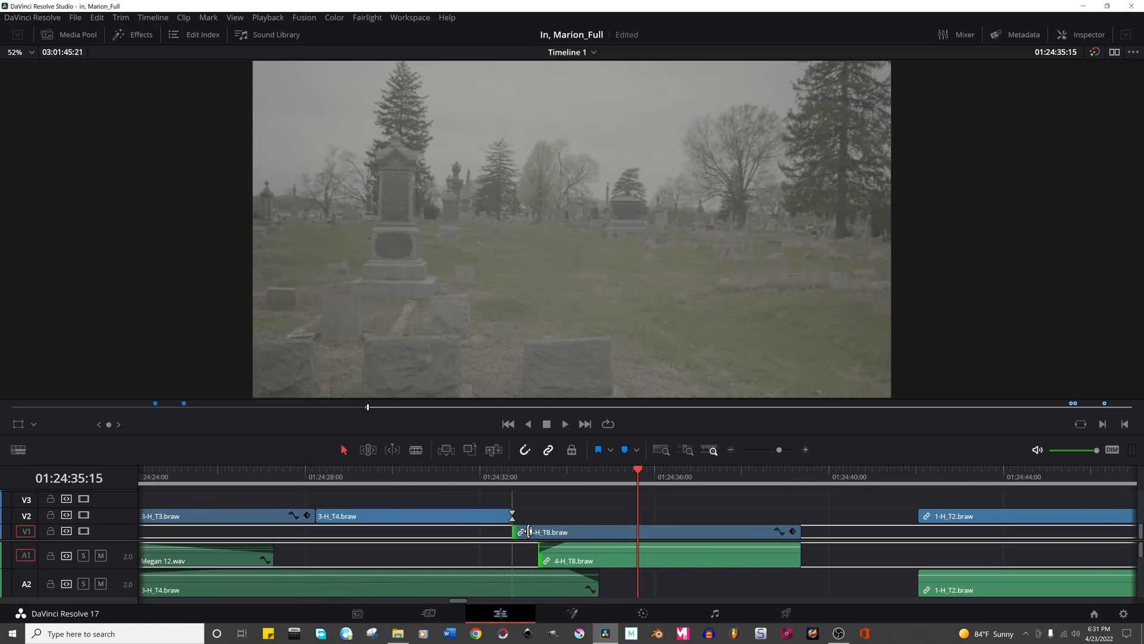
{"action": "left_click", "coordinate": [579, 532]}
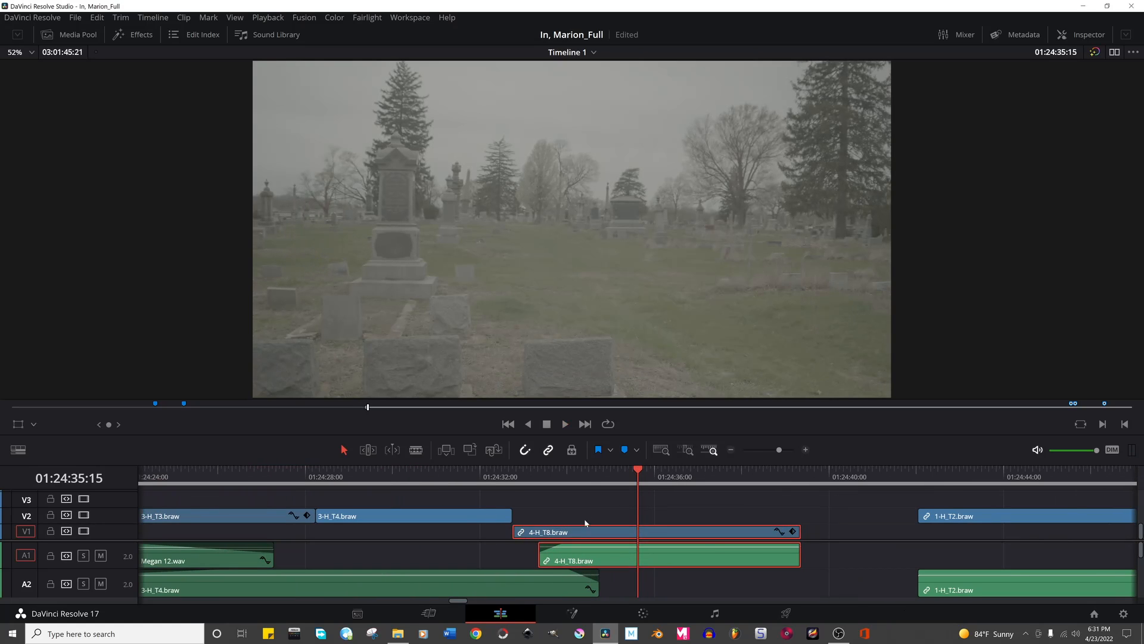
{"action": "left_click_drag", "start_coordinate": [595, 530], "coordinate": [568, 527]}
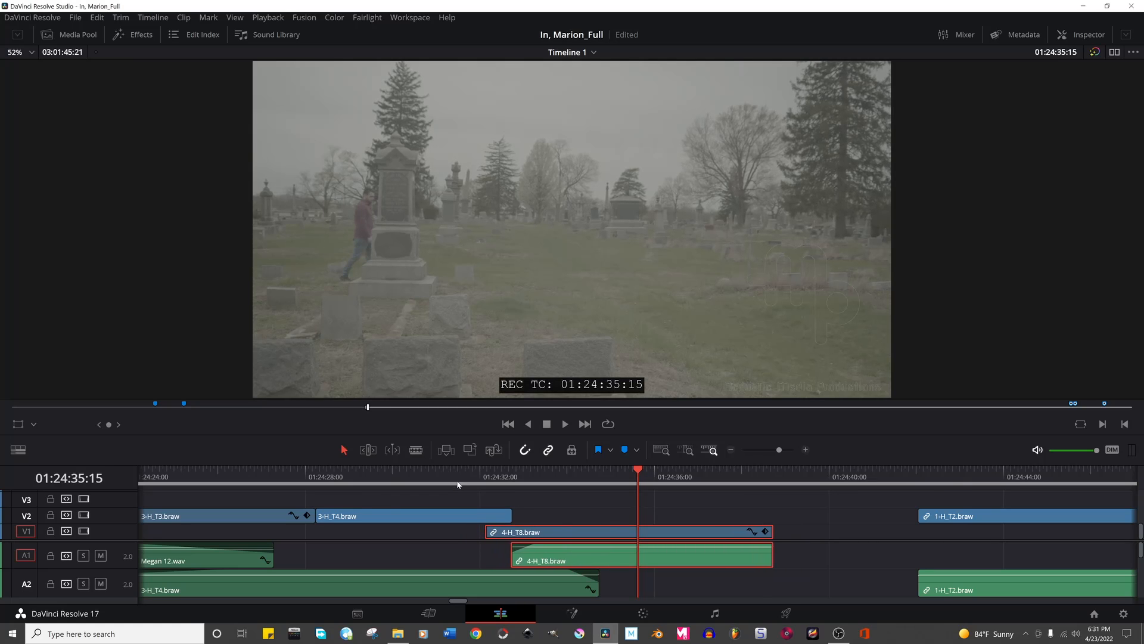
{"action": "left_click", "coordinate": [414, 476]}
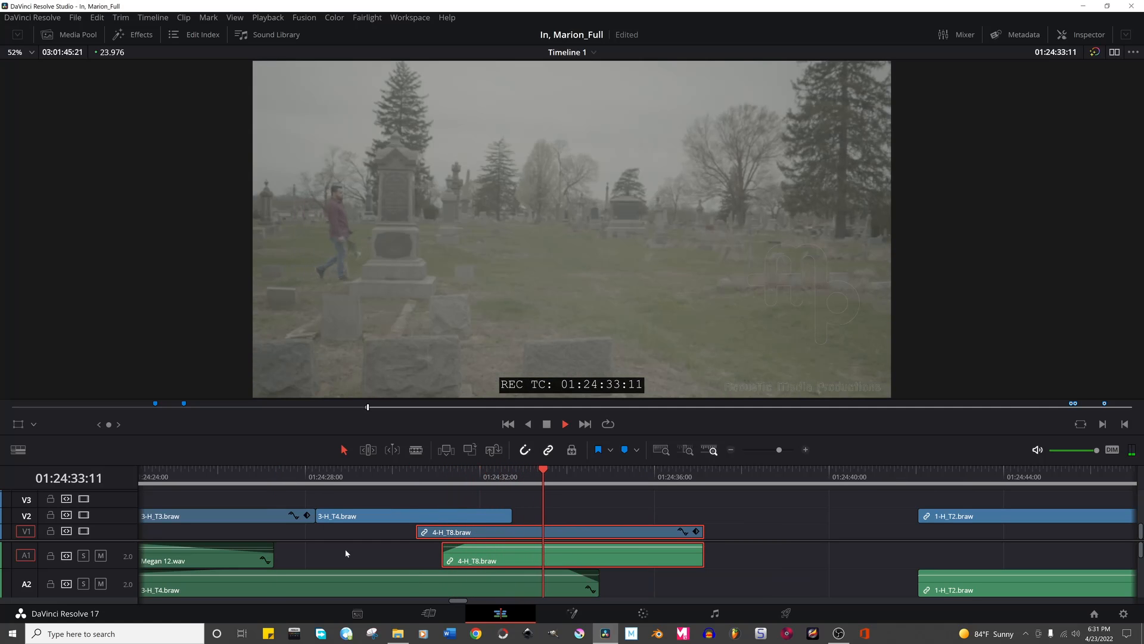
{"action": "key", "text": "space"}
{"action": "left_click_drag", "start_coordinate": [509, 470], "coordinate": [592, 481]}
{"action": "left_click_drag", "start_coordinate": [563, 538], "coordinate": [462, 539]}
{"action": "left_click", "coordinate": [514, 475]}
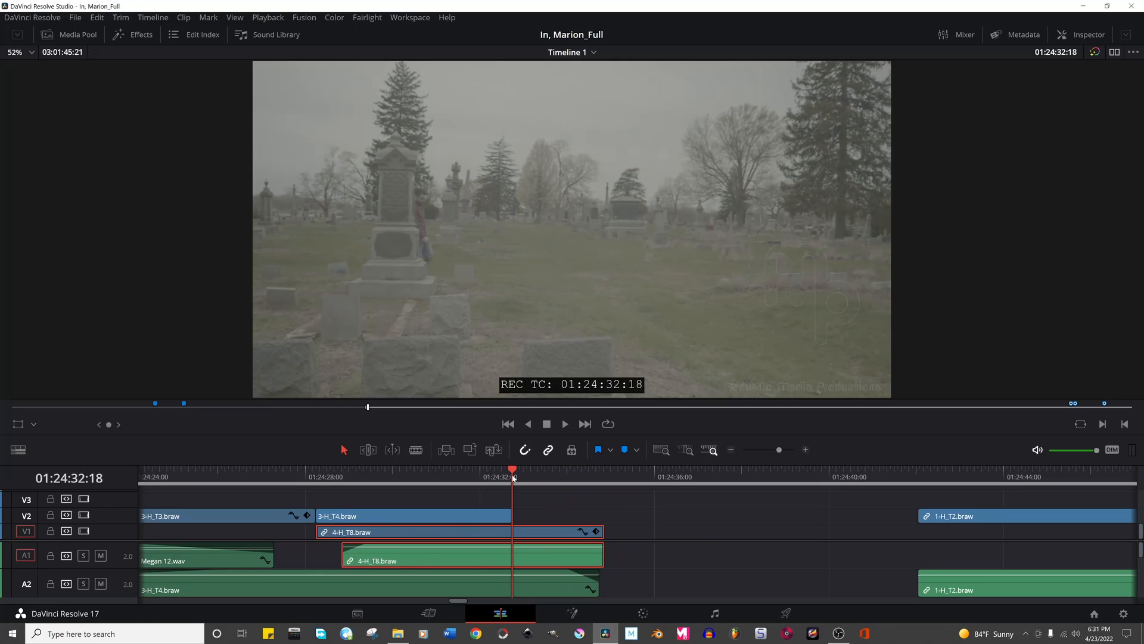
Play the rearranged opening to 01:24:35:08 and view the start of 1-H_T2.braw at 01:24:42:05.
{"action": "left_click", "coordinate": [243, 468]}
{"action": "key", "text": "space"}
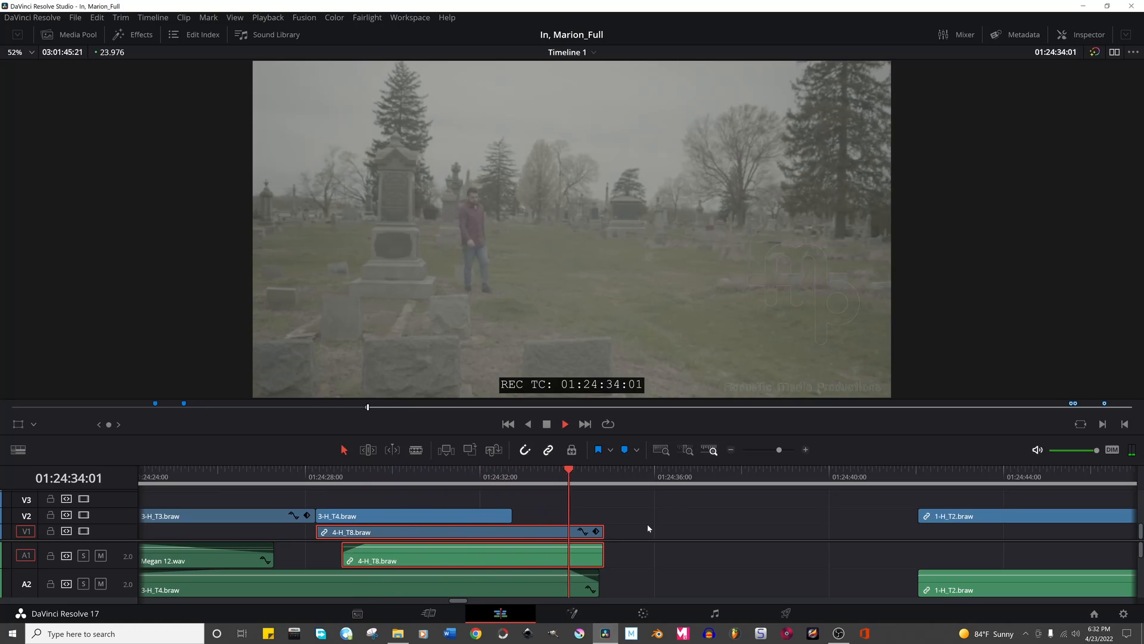
{"action": "key", "text": "space"}
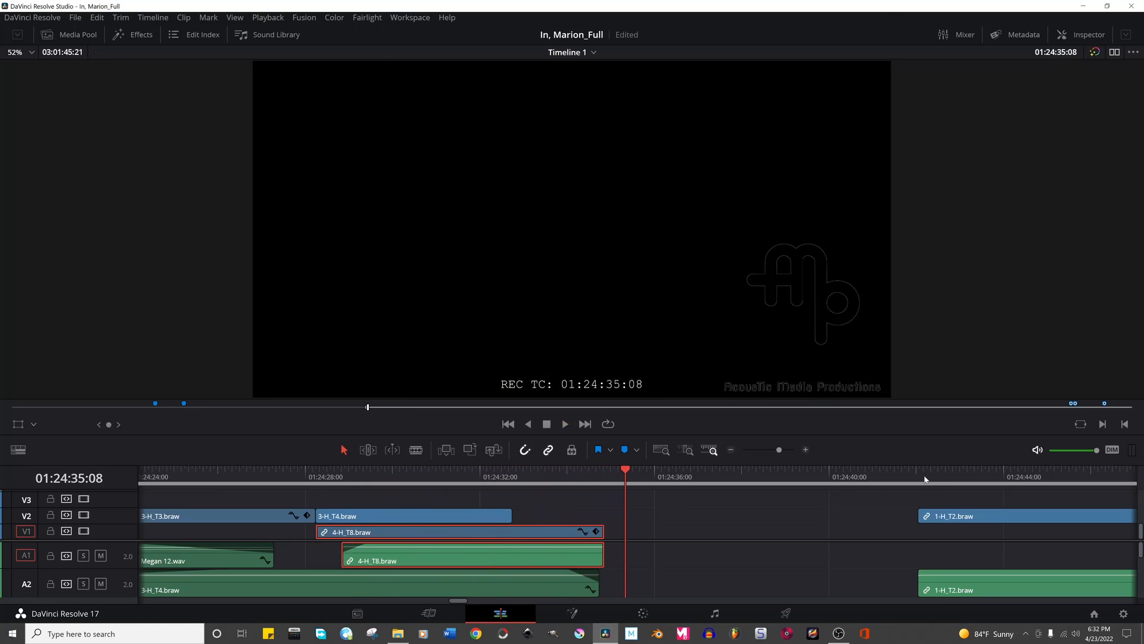
{"action": "left_click", "coordinate": [925, 479]}
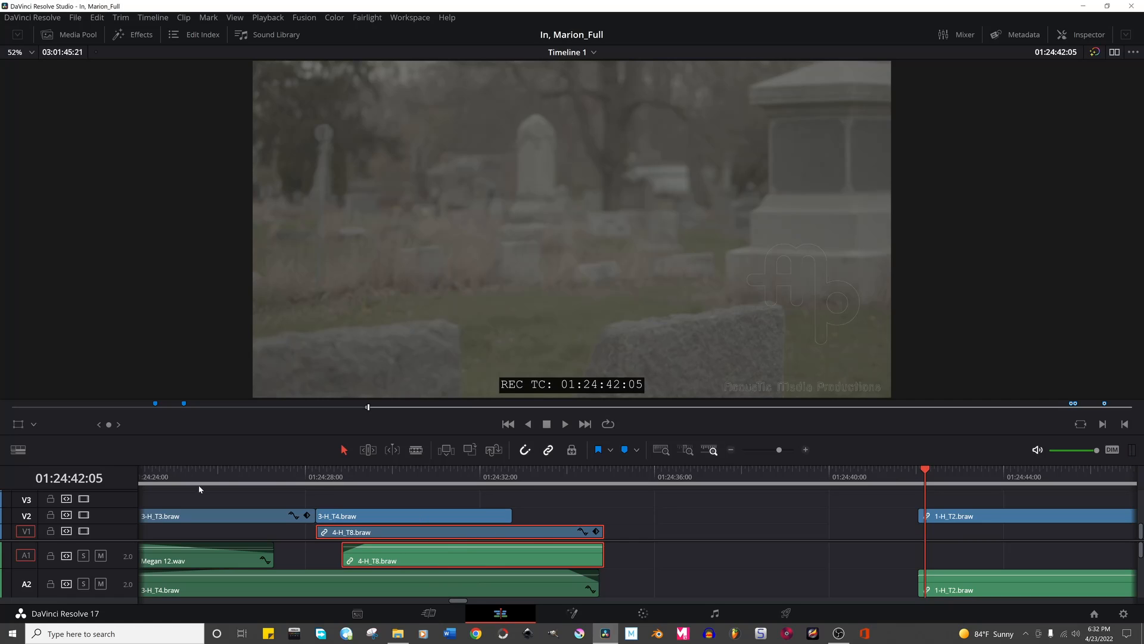
Move the linked 4-H_T8.braw clip to about 01:24:33, just after the end of 3-H_T4.braw on V2.
{"action": "left_click", "coordinate": [387, 516]}
{"action": "key", "text": "ctrl+minus"}
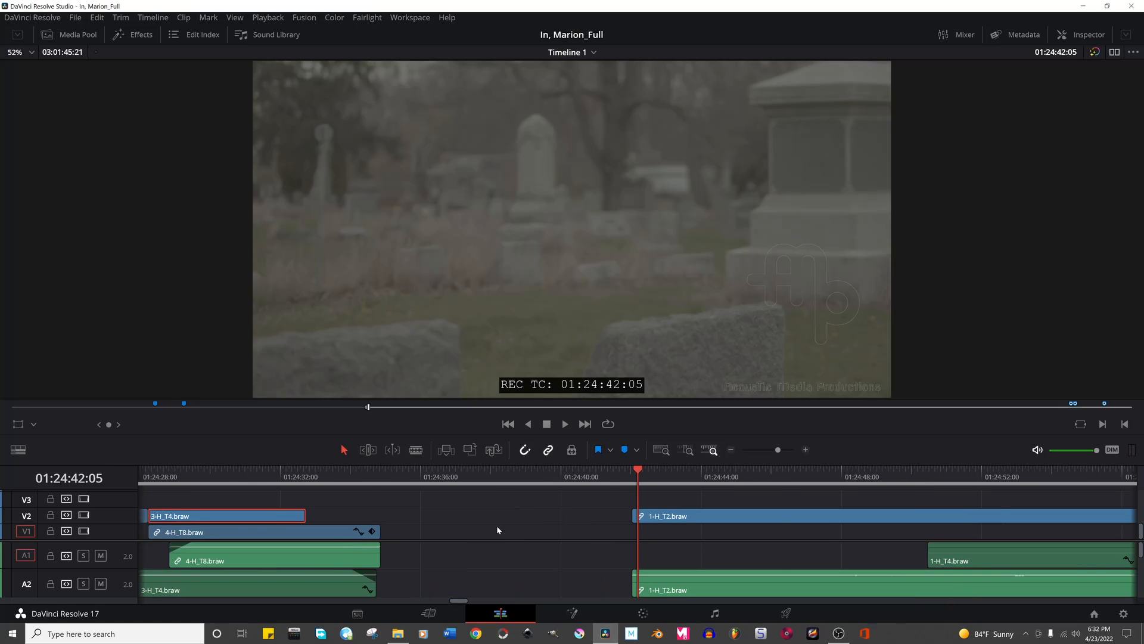
{"action": "scroll", "coordinate": [466, 534], "scroll_direction": "left", "scroll_amount": 2}
{"action": "left_click_drag", "start_coordinate": [381, 534], "coordinate": [539, 534]}
{"action": "scroll", "coordinate": [607, 557], "scroll_direction": "right", "scroll_amount": 1}
{"action": "key", "text": "ctrl+minus"}
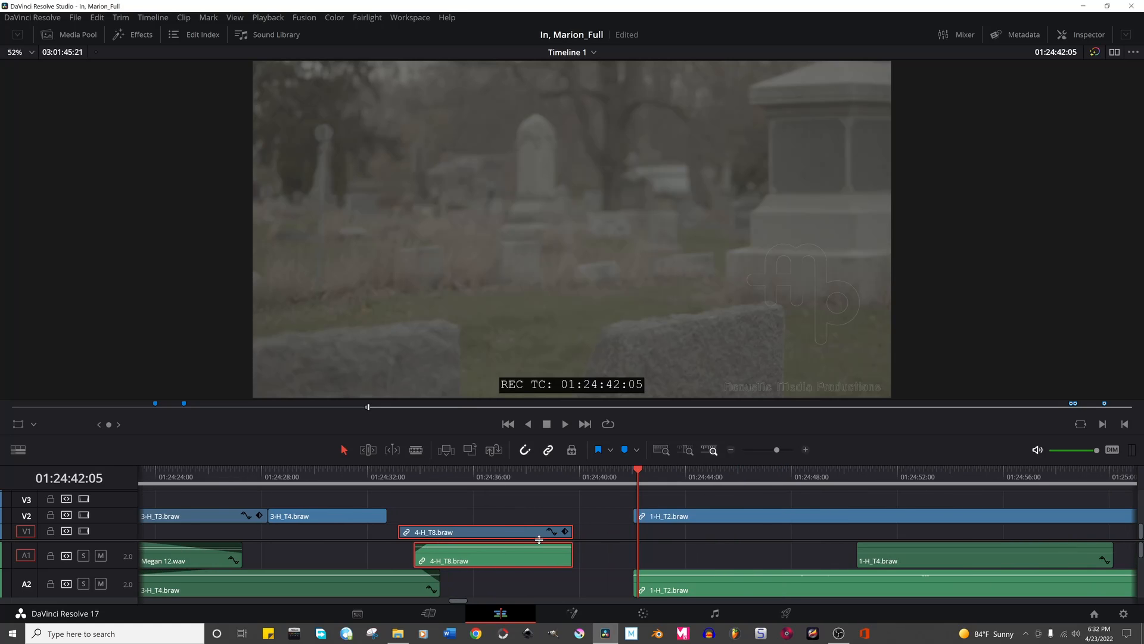
Replay the fade-in of 3-H_T3.braw from 01:24:22:14 to 01:24:27:11.
{"action": "scroll", "coordinate": [539, 540], "scroll_direction": "left", "scroll_amount": 3}
{"action": "left_click", "coordinate": [188, 477]}
{"action": "key", "text": "space"}
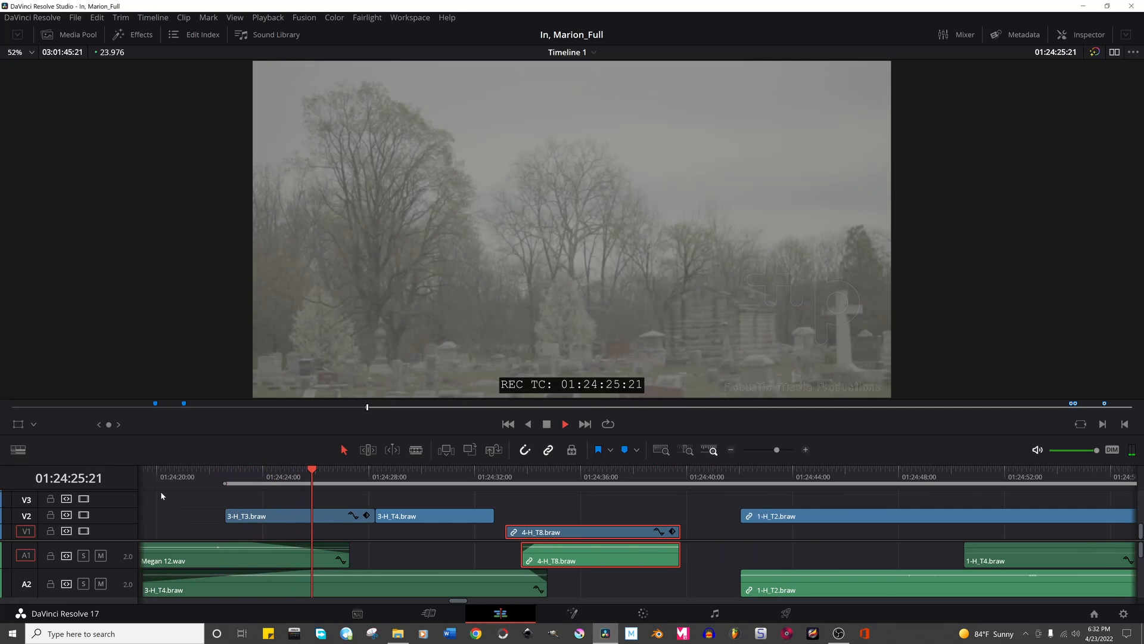
{"action": "key", "text": "space"}
{"action": "left_click", "coordinate": [226, 474]}
{"action": "left_click", "coordinate": [491, 475]}
{"action": "left_click", "coordinate": [227, 470]}
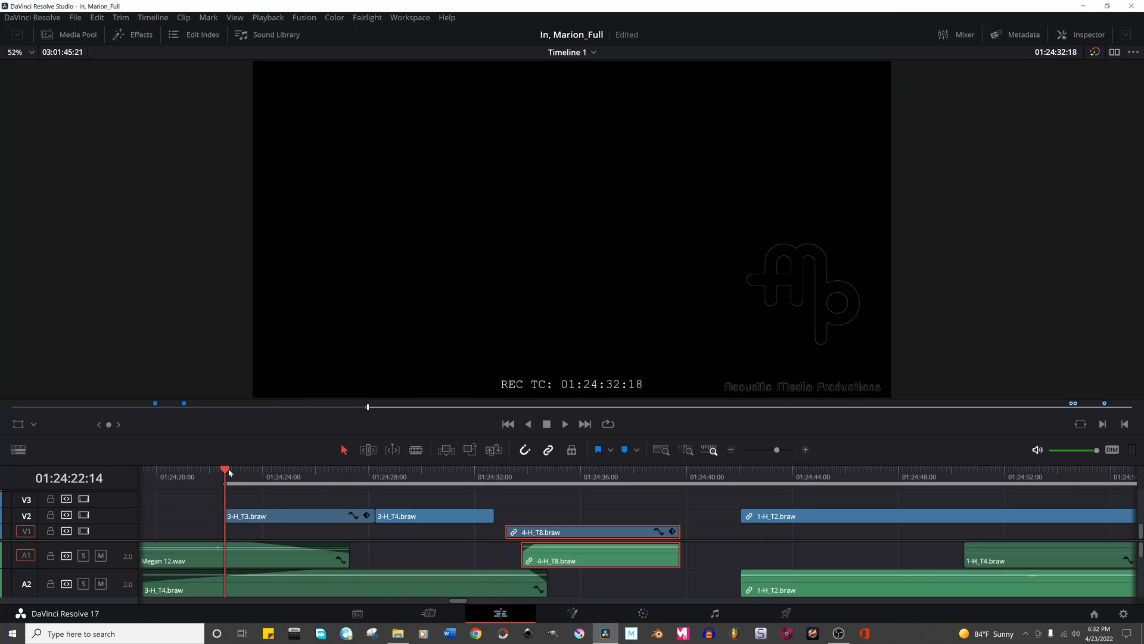
{"action": "key", "text": "space"}
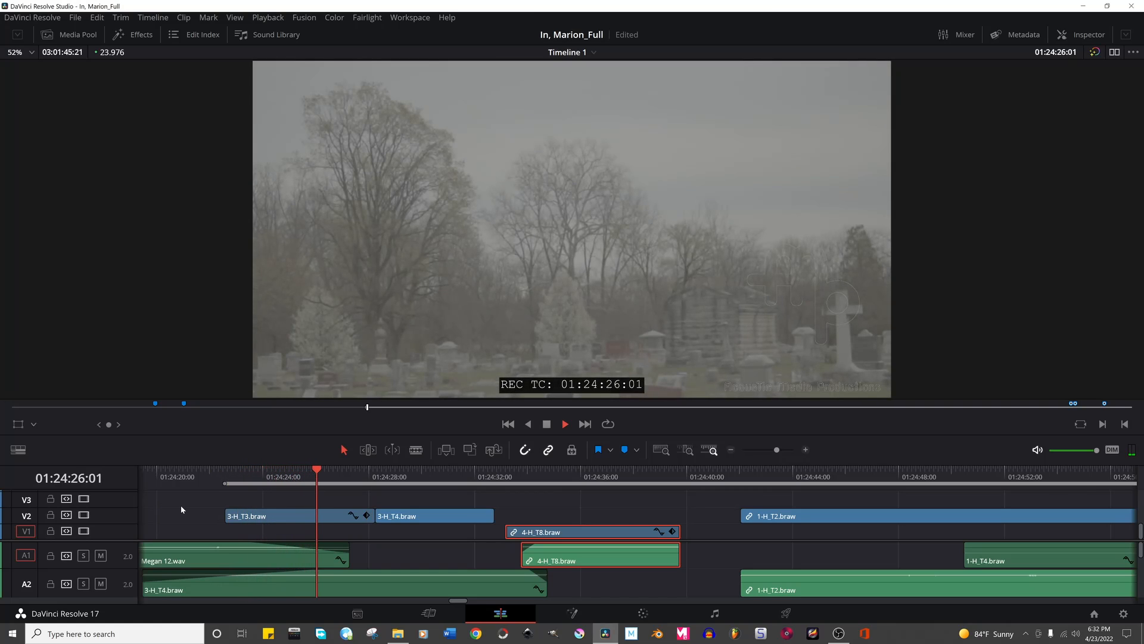
{"action": "key", "text": "space"}
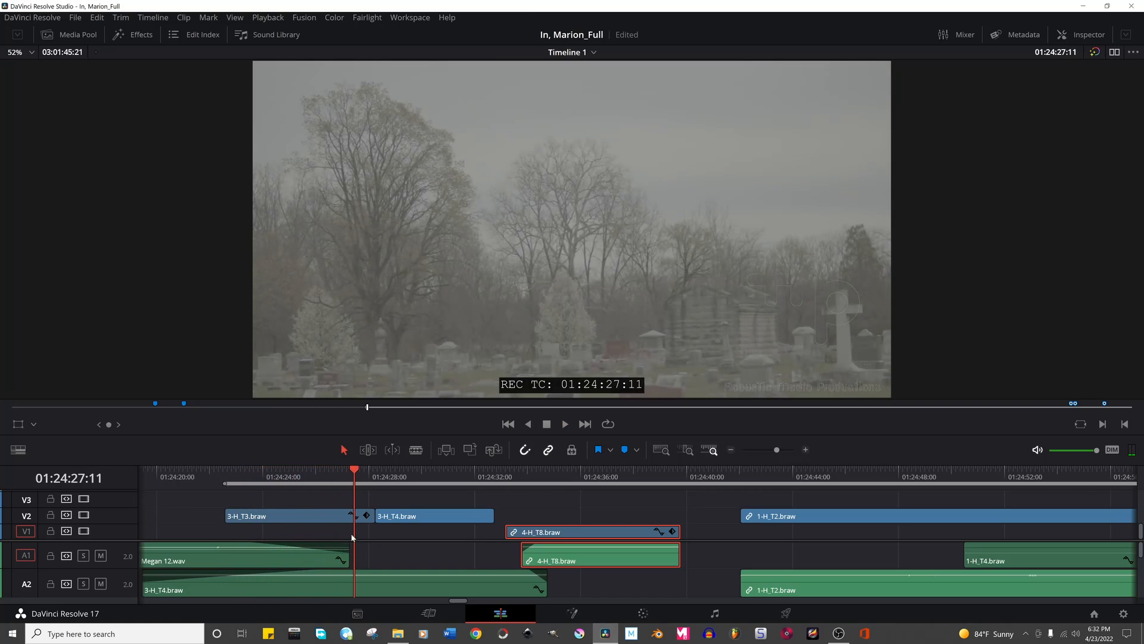
Trim the end of 3-H_T3.braw on V2 back to about 01:24:27:11, with 3-H_T4.braw placed directly after it.
{"action": "mouse_move", "coordinate": [374, 522]}
{"action": "left_mouse_down"}
{"action": "mouse_move", "coordinate": [353, 523]}
{"action": "mouse_move", "coordinate": [376, 516]}
{"action": "left_mouse_up"}
{"action": "left_click", "coordinate": [353, 517]}
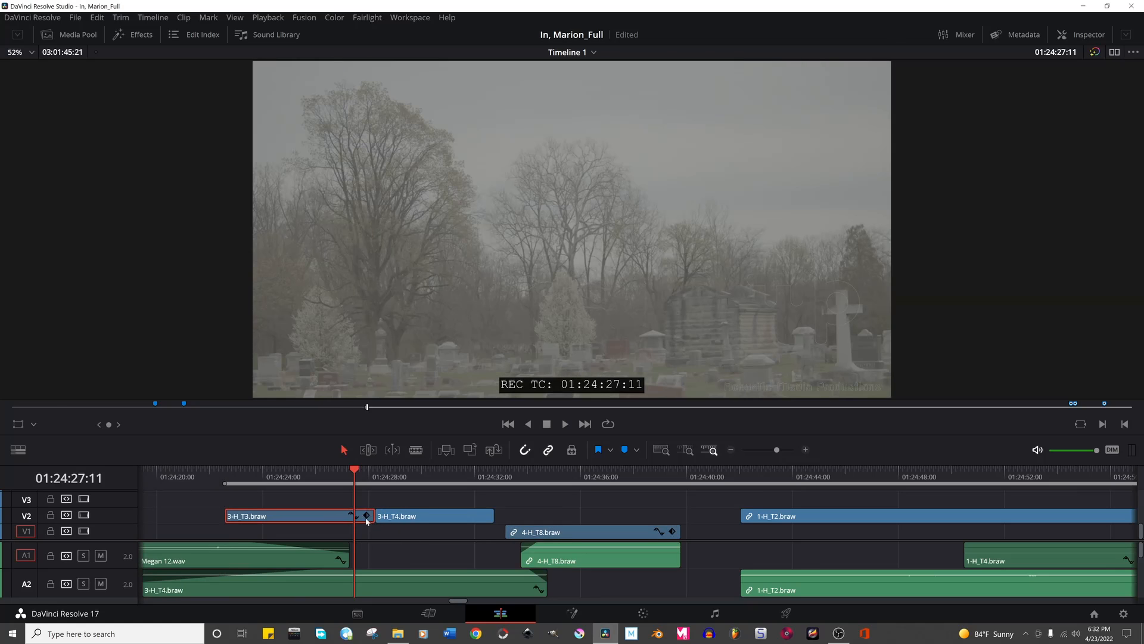
{"action": "mouse_move", "coordinate": [373, 515]}
{"action": "left_mouse_down"}
{"action": "mouse_move", "coordinate": [357, 516]}
{"action": "mouse_move", "coordinate": [366, 515]}
{"action": "left_mouse_up"}
{"action": "key", "text": "ctrl+equal"}
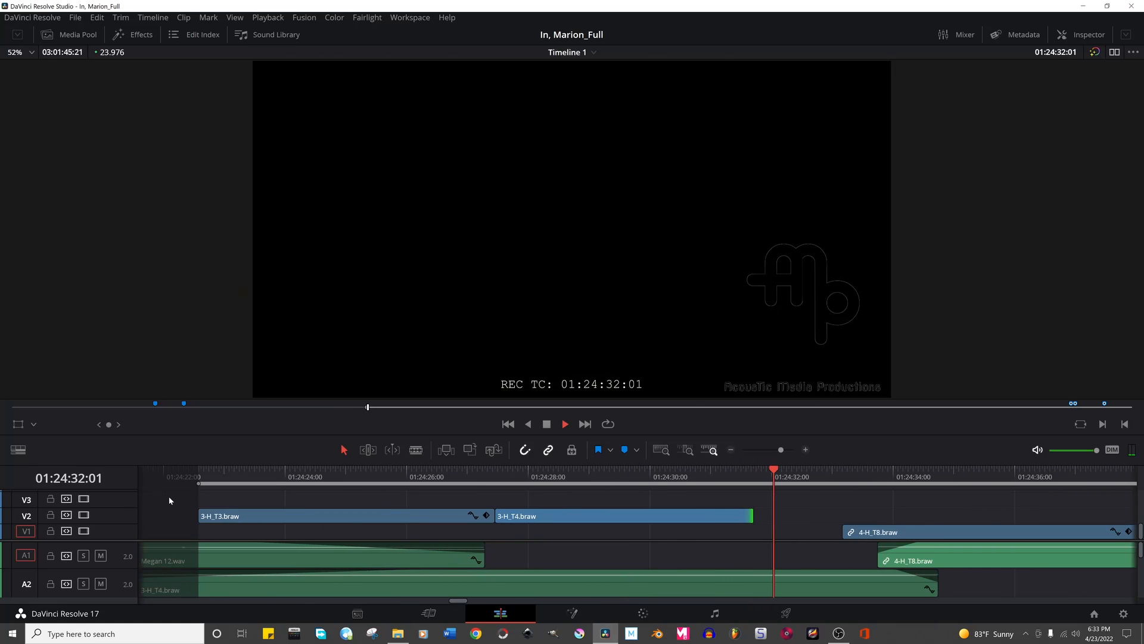
Stop playback and compare frames of 3-H_T4.braw and 3-H_T3.braw at about 01:24:28:18 and 01:24:25:00.
{"action": "key", "text": "space"}
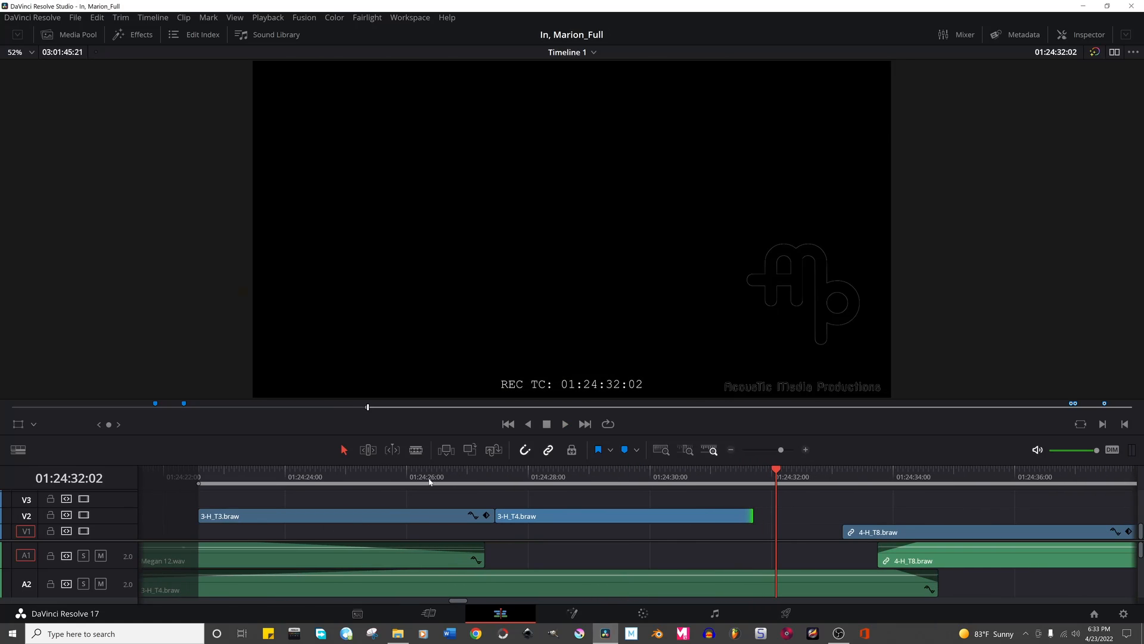
{"action": "left_click", "coordinate": [577, 473]}
{"action": "left_click", "coordinate": [346, 473]}
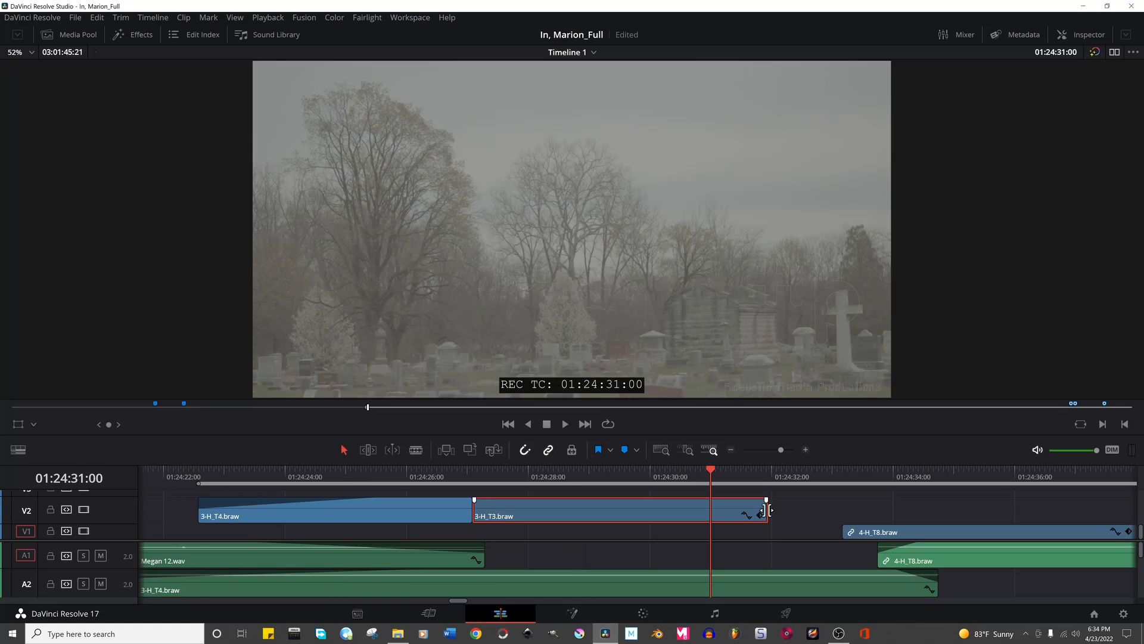
Trim the end of 3-H_T3.braw on V2 to 01:24:31:00 and check frames of the two opening shots.
{"action": "left_click_drag", "start_coordinate": [763, 511], "coordinate": [715, 510]}
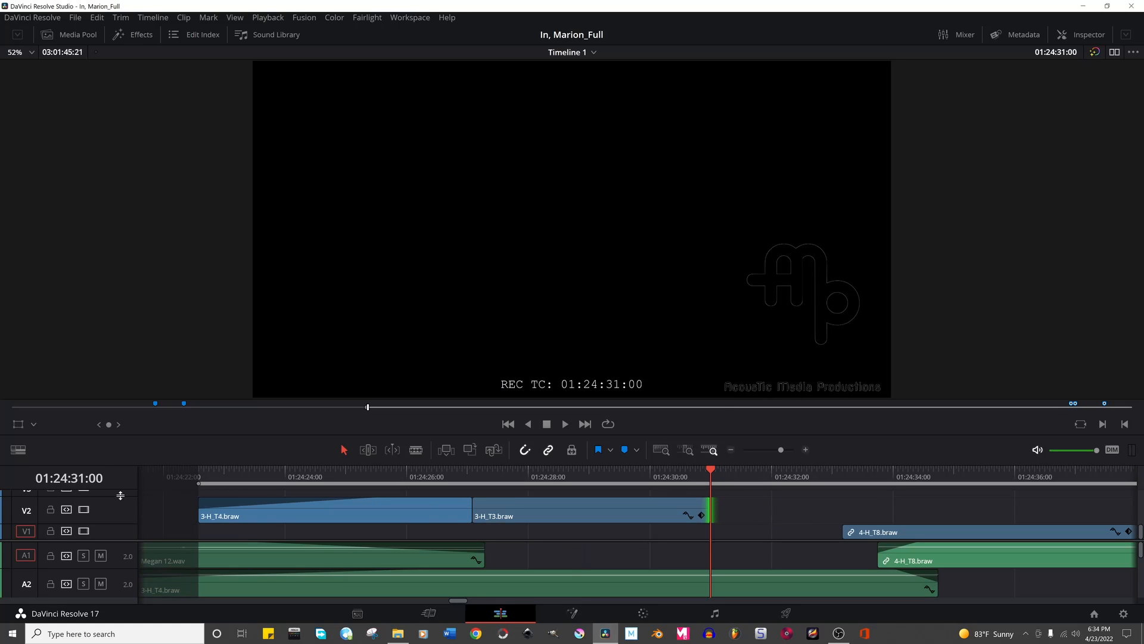
{"action": "left_click", "coordinate": [270, 472]}
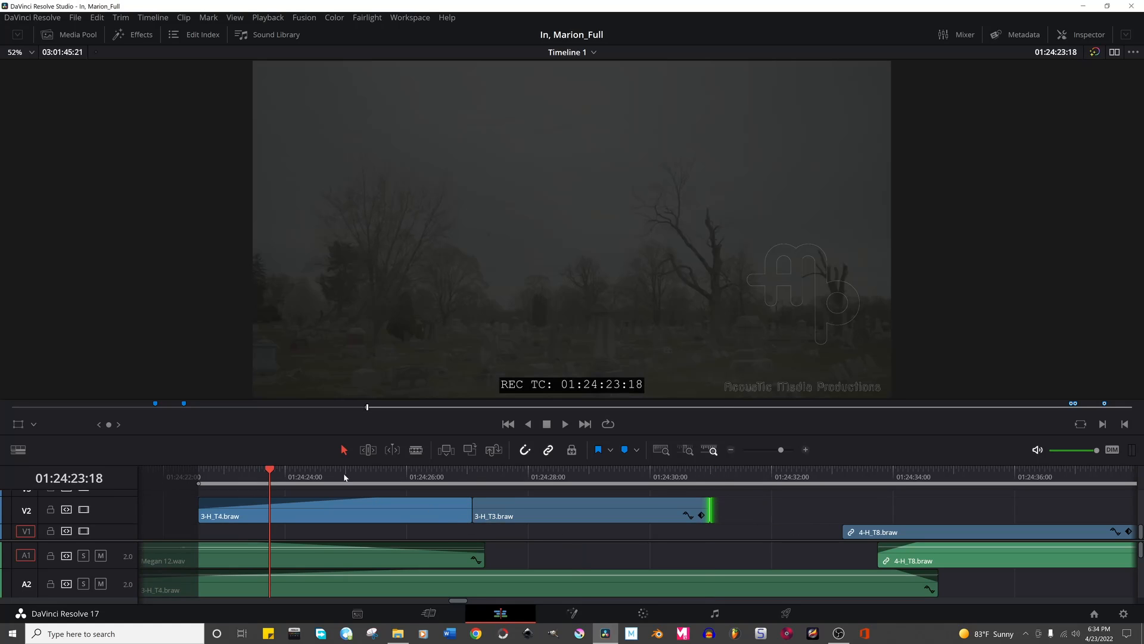
{"action": "left_click", "coordinate": [448, 472]}
{"action": "left_click", "coordinate": [575, 470]}
Move the linked 4-H_T8.braw clip to start at the end of 3-H_T3.braw and play it to 01:24:34:22.
{"action": "left_click_drag", "start_coordinate": [934, 529], "coordinate": [802, 505]}
{"action": "key", "text": "space"}
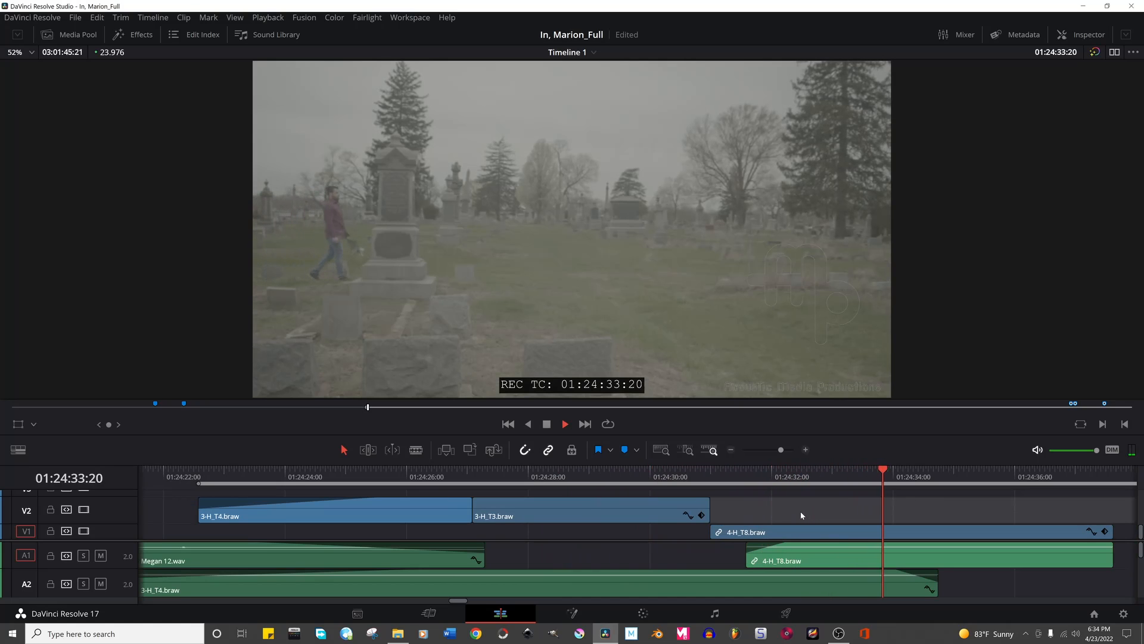
{"action": "key", "text": "space"}
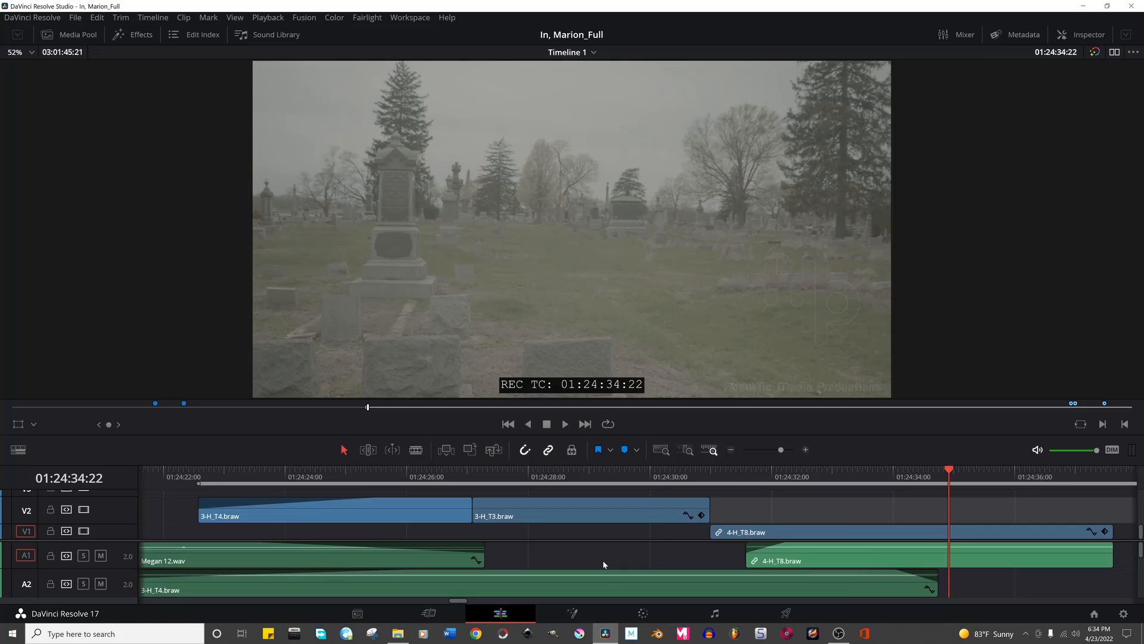
Replay the opening shots from about 01:24:26:08 across the cut into 4-H_T8.braw.
{"action": "key", "text": "ctrl+minus"}
{"action": "scroll", "coordinate": [477, 517], "scroll_direction": "left", "scroll_amount": 3}
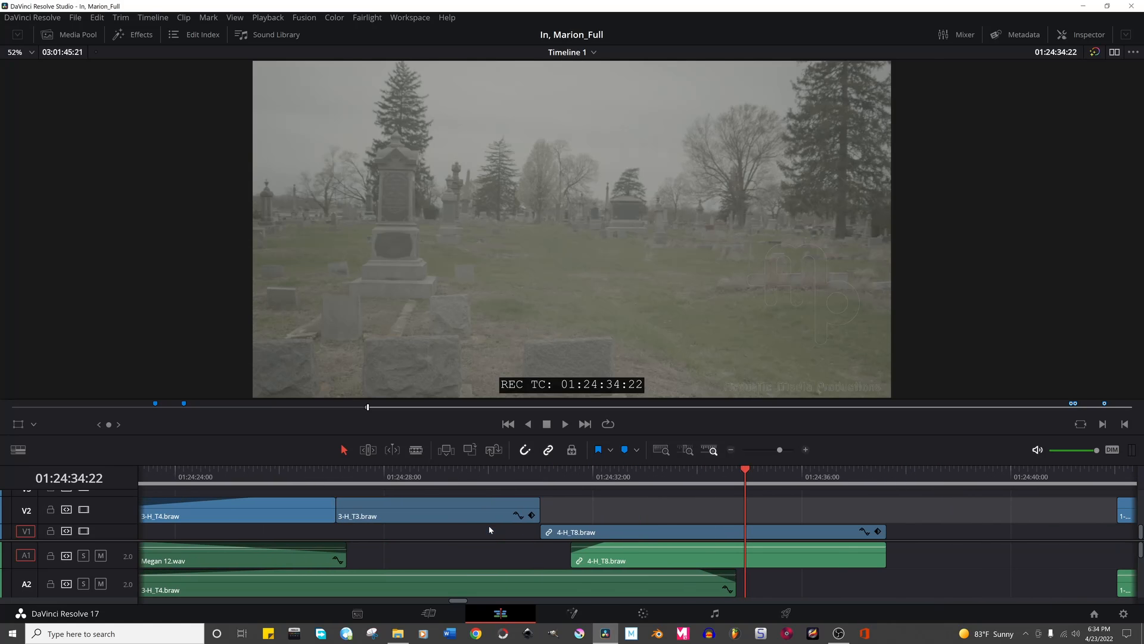
{"action": "left_click", "coordinate": [298, 468]}
{"action": "key", "text": "space"}
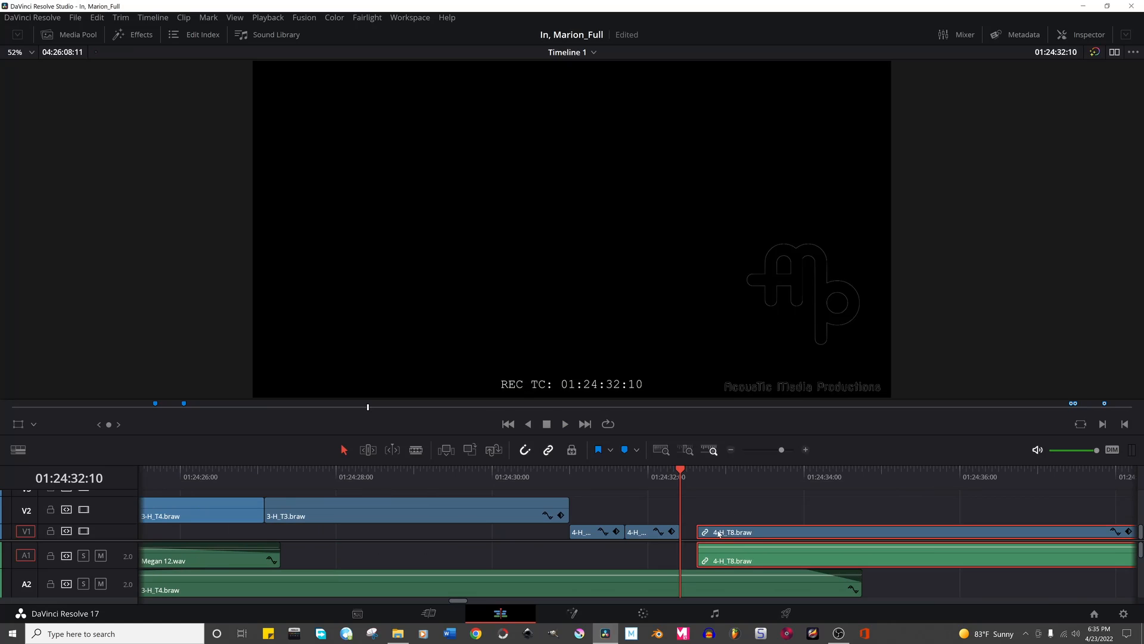
Move the linked 4-H_T8.braw clip to 01:24:32:10, against the two short 4-H_T8.braw pieces, and check those pieces.
{"action": "left_click_drag", "start_coordinate": [719, 532], "coordinate": [714, 532]}
{"action": "left_click_drag", "start_coordinate": [616, 506], "coordinate": [662, 539]}
{"action": "left_click_drag", "start_coordinate": [590, 478], "coordinate": [628, 488]}
{"action": "left_click", "coordinate": [640, 514]}
{"action": "left_click", "coordinate": [640, 532]}
{"action": "left_click", "coordinate": [591, 533]}
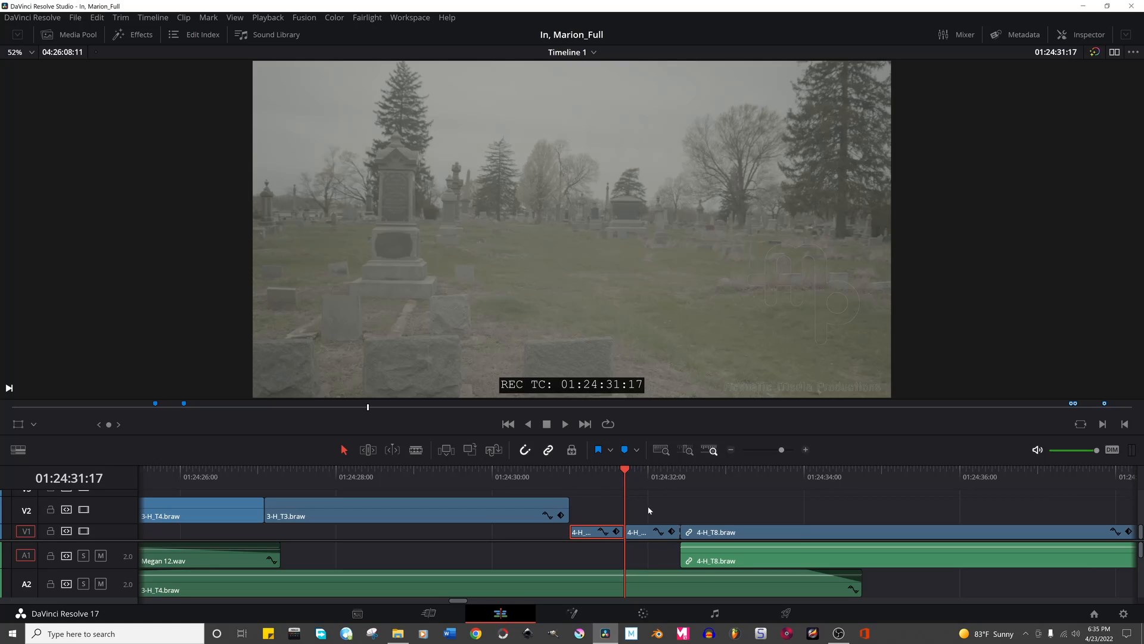
Play repeatedly from about 01:24:31:08 across the short 4-H_T8.braw pieces into the linked 4-H_T8.braw clip.
{"action": "mouse_move", "coordinate": [609, 470]}
{"action": "left_mouse_down"}
{"action": "mouse_move", "coordinate": [592, 471]}
{"action": "mouse_move", "coordinate": [632, 471]}
{"action": "mouse_move", "coordinate": [596, 473]}
{"action": "left_mouse_up"}
{"action": "key", "text": "space"}
{"action": "left_click", "coordinate": [596, 472]}
{"action": "key", "text": "space"}
{"action": "key", "text": "space"}
{"action": "key", "text": "space"}
Delete the second short 4-H_T8.braw piece on V1 and move the linked 4-H_T8.braw clip to 01:24:31:17.
{"action": "left_click", "coordinate": [650, 537]}
{"action": "left_click_drag", "start_coordinate": [680, 533], "coordinate": [627, 532]}
Examine the remaining short 4-H_T8.braw piece's speed change settings and play from about 01:24:31:00.
{"action": "left_click", "coordinate": [594, 535]}
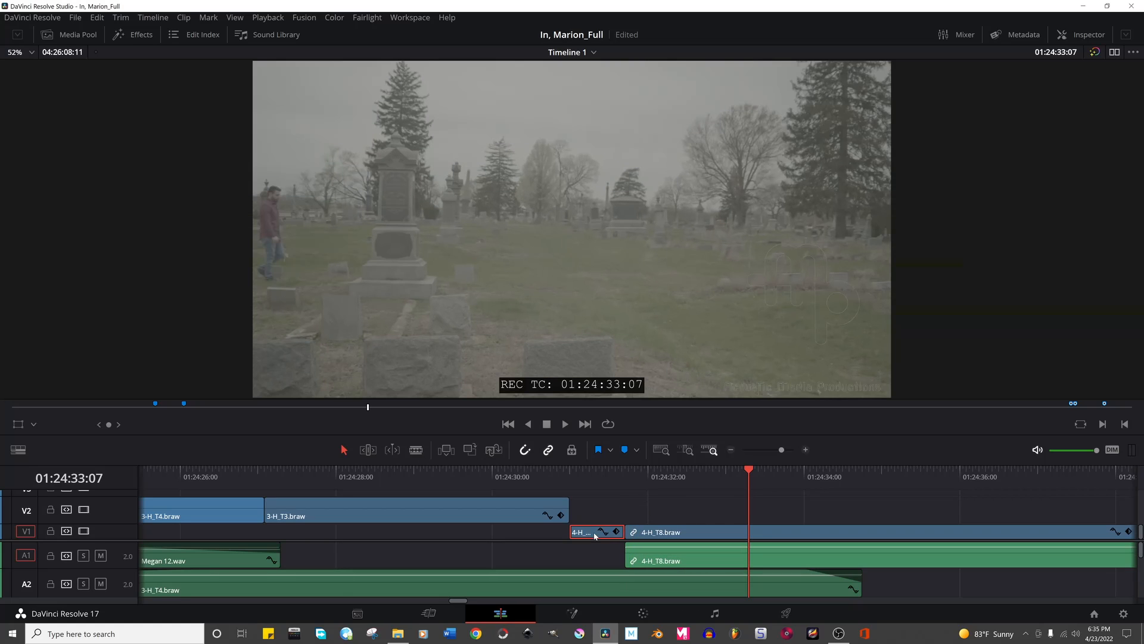
{"action": "left_click", "coordinate": [1060, 39]}
{"action": "scroll", "coordinate": [1007, 281], "scroll_direction": "down", "scroll_amount": 3}
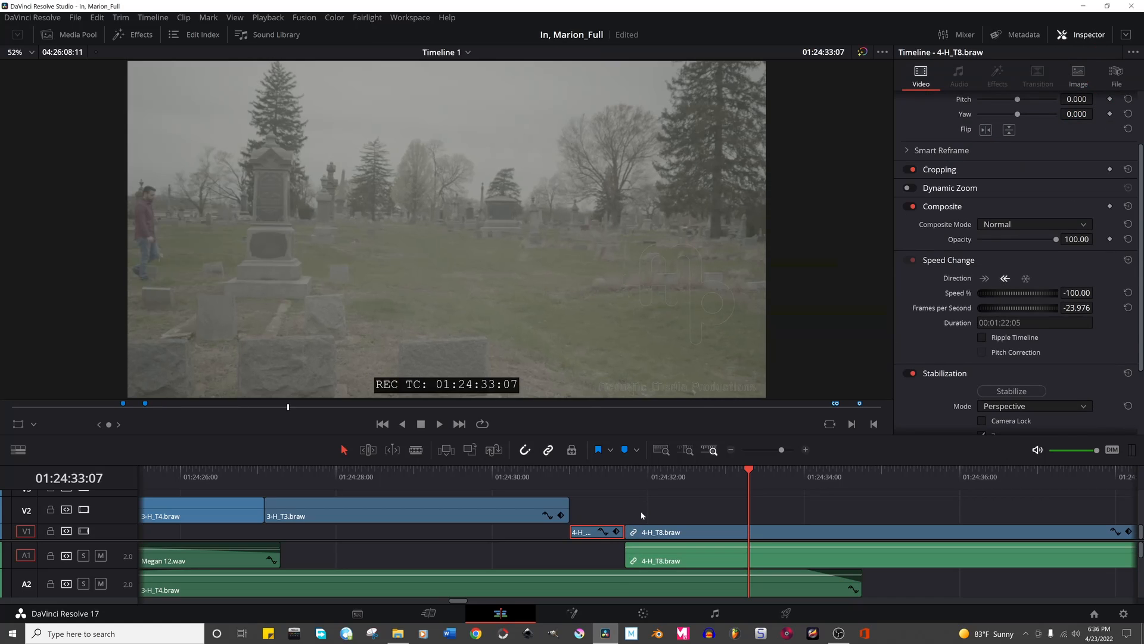
{"action": "left_click", "coordinate": [570, 479]}
{"action": "key", "text": "space"}
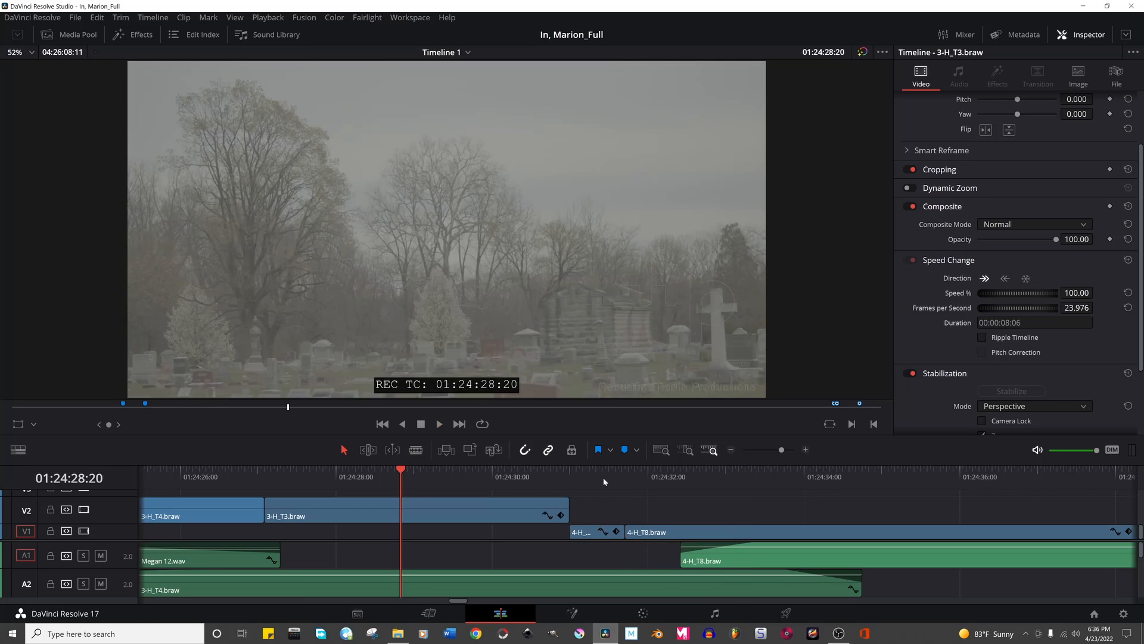
Check the end of 3-H_T3.braw at 01:24:30:20 and play the opening from about 01:24:22:14.
{"action": "left_click_drag", "start_coordinate": [660, 479], "coordinate": [558, 481]}
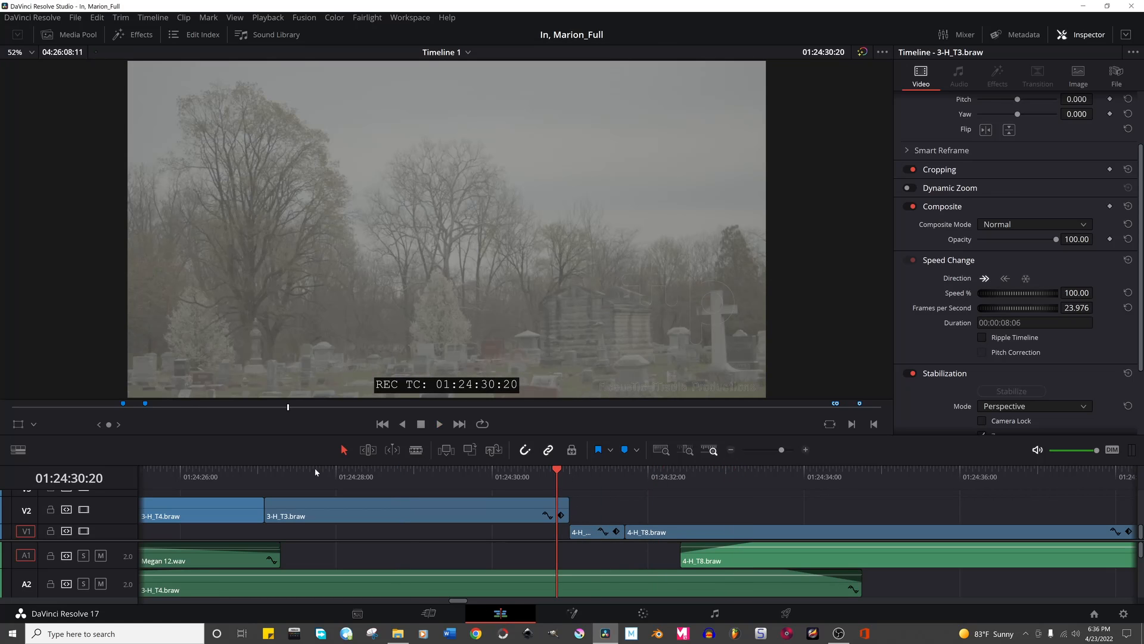
{"action": "scroll", "coordinate": [476, 530], "scroll_direction": "down", "scroll_amount": 4}
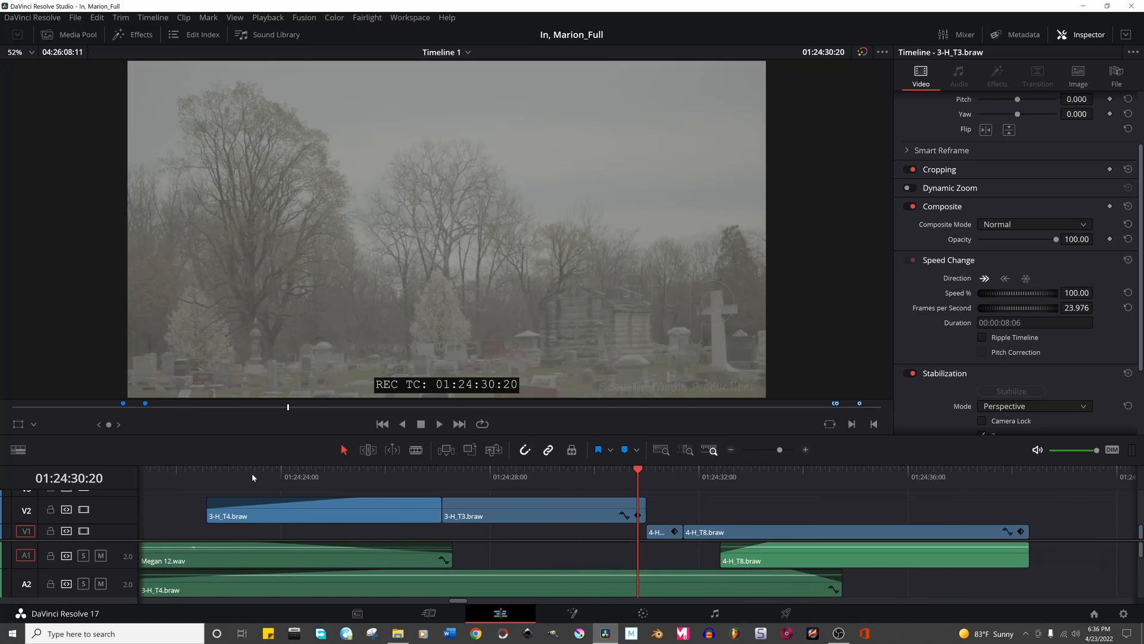
{"action": "left_click", "coordinate": [208, 473]}
{"action": "key", "text": "space"}
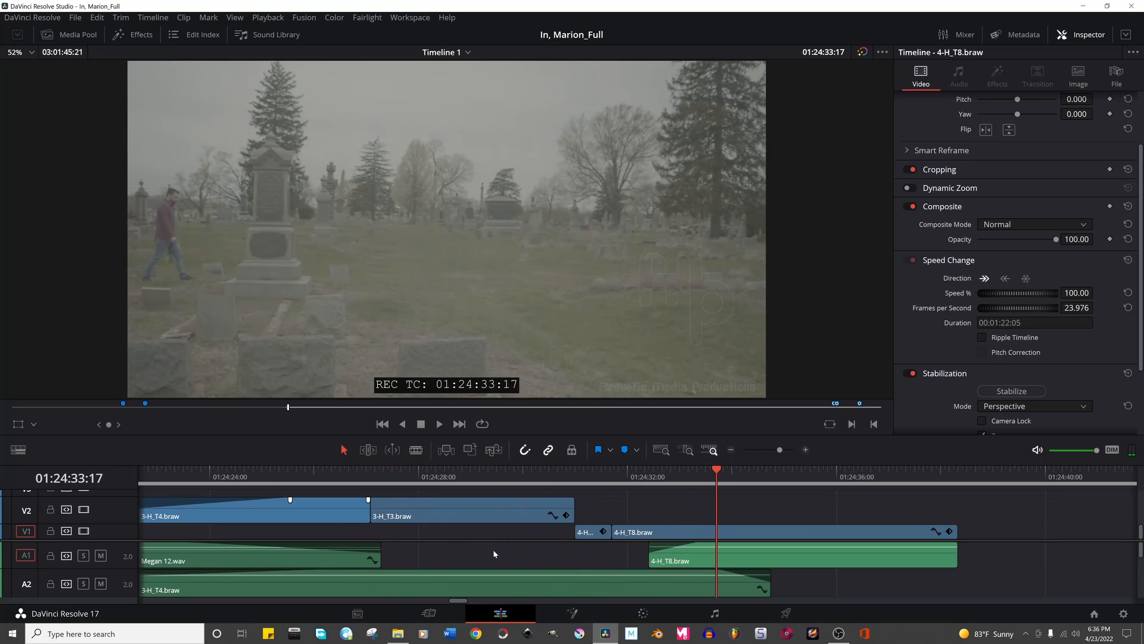
Inspect the cut from 3-H_T3.braw to the short 4-H_T8.braw piece at 01:24:31:00.
{"action": "scroll", "coordinate": [495, 554], "scroll_direction": "up", "scroll_amount": 2}
{"action": "scroll", "coordinate": [494, 549], "scroll_direction": "left", "scroll_amount": 10}
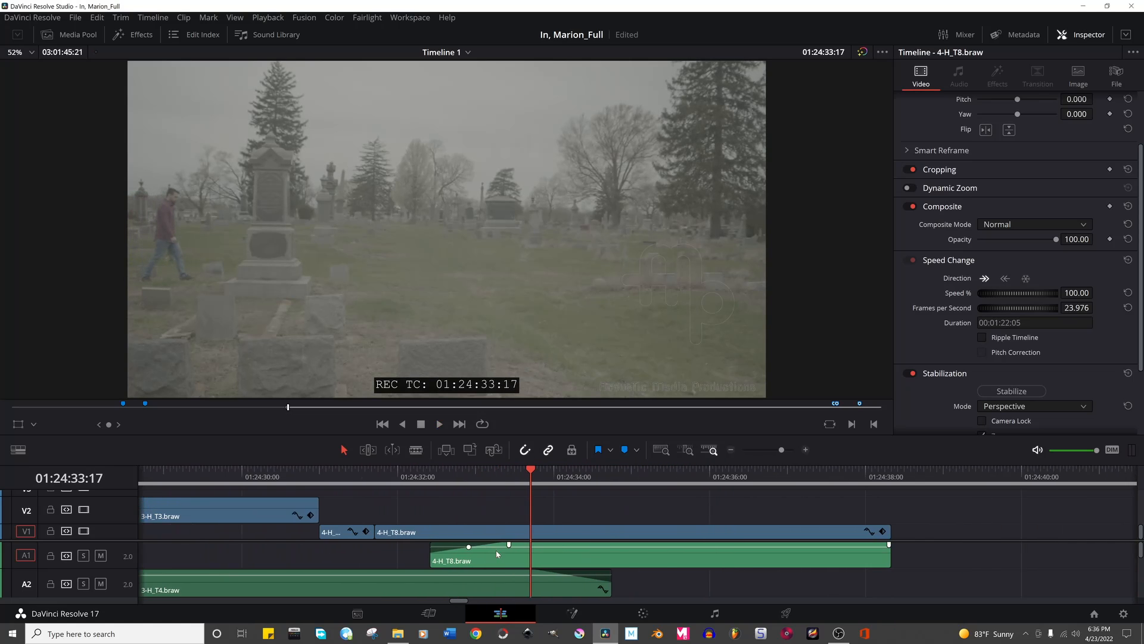
{"action": "left_click_drag", "start_coordinate": [745, 507], "coordinate": [770, 510]}
{"action": "left_click_drag", "start_coordinate": [656, 512], "coordinate": [670, 512]}
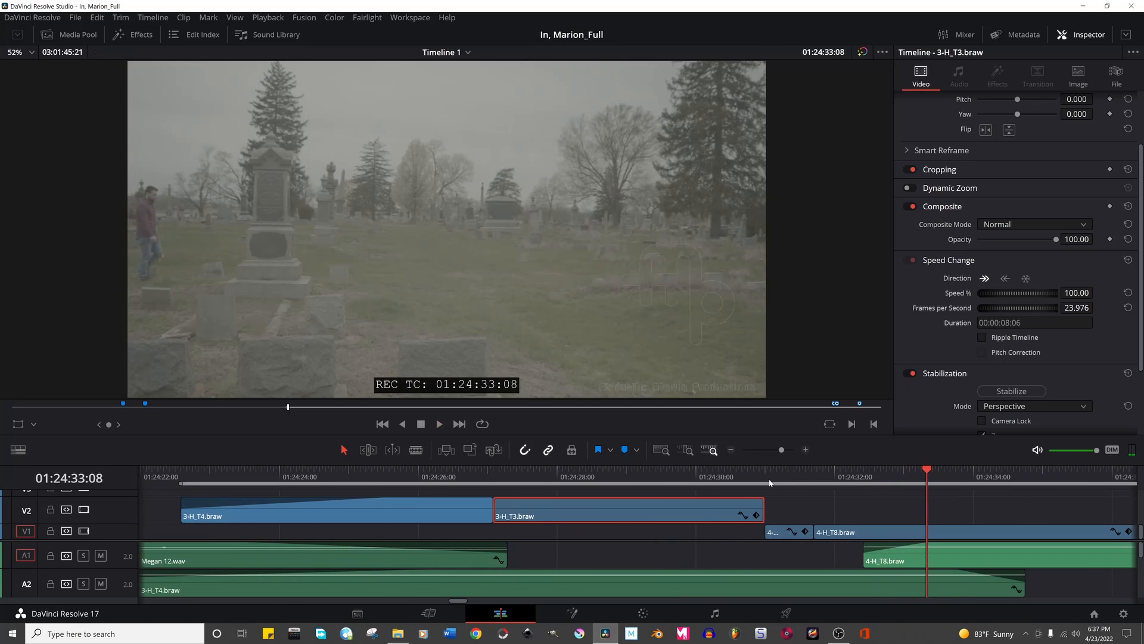
{"action": "left_click", "coordinate": [769, 483]}
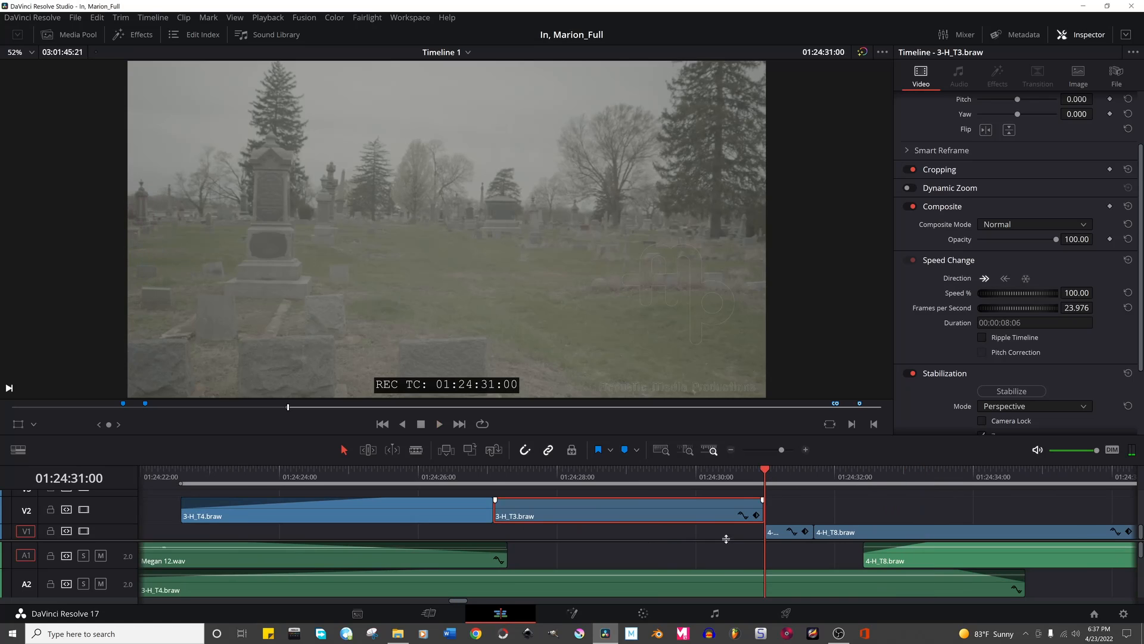
{"action": "scroll", "coordinate": [532, 551], "scroll_direction": "right", "scroll_amount": 4}
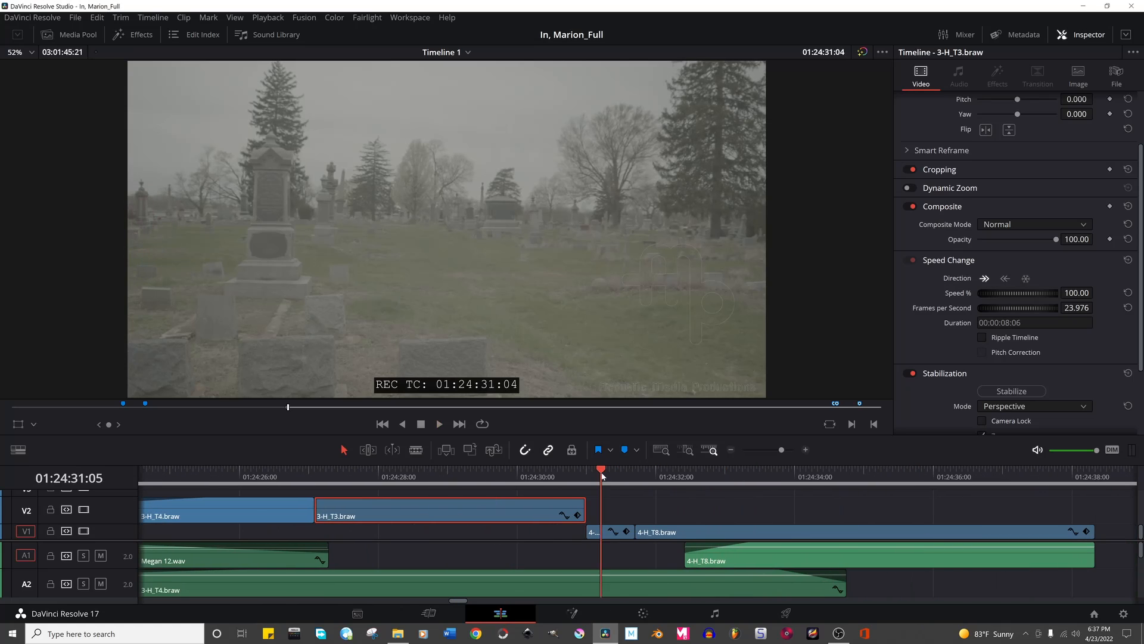
Select the short reversed 4-H_T8.braw piece and replay its join with the forward clip up to 01:24:35:11.
{"action": "left_click", "coordinate": [595, 531]}
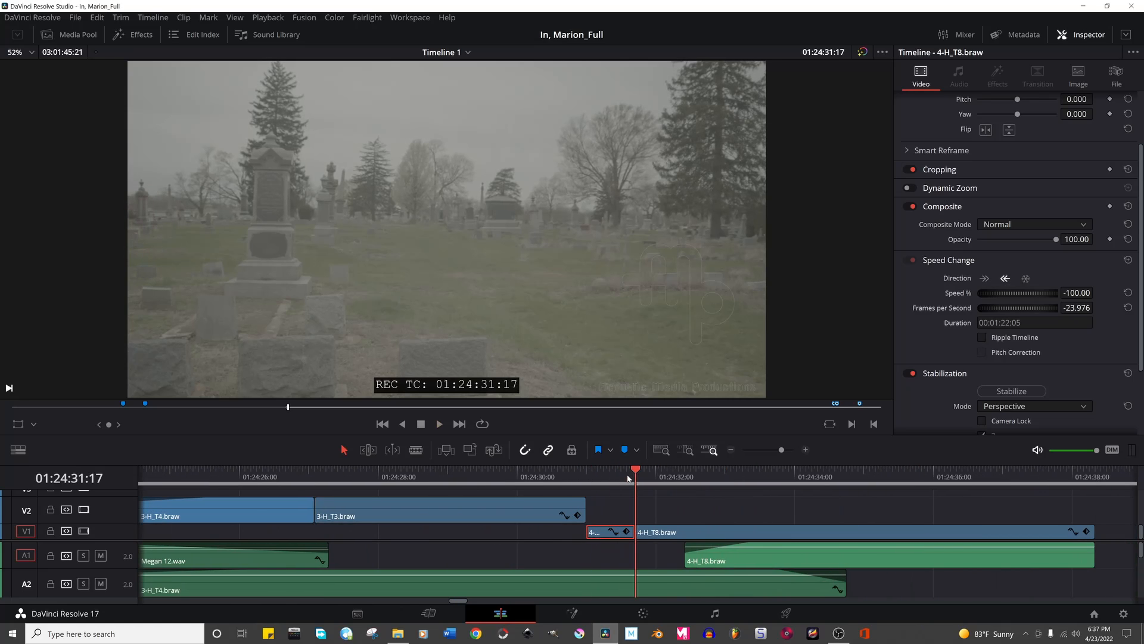
{"action": "key", "text": "space"}
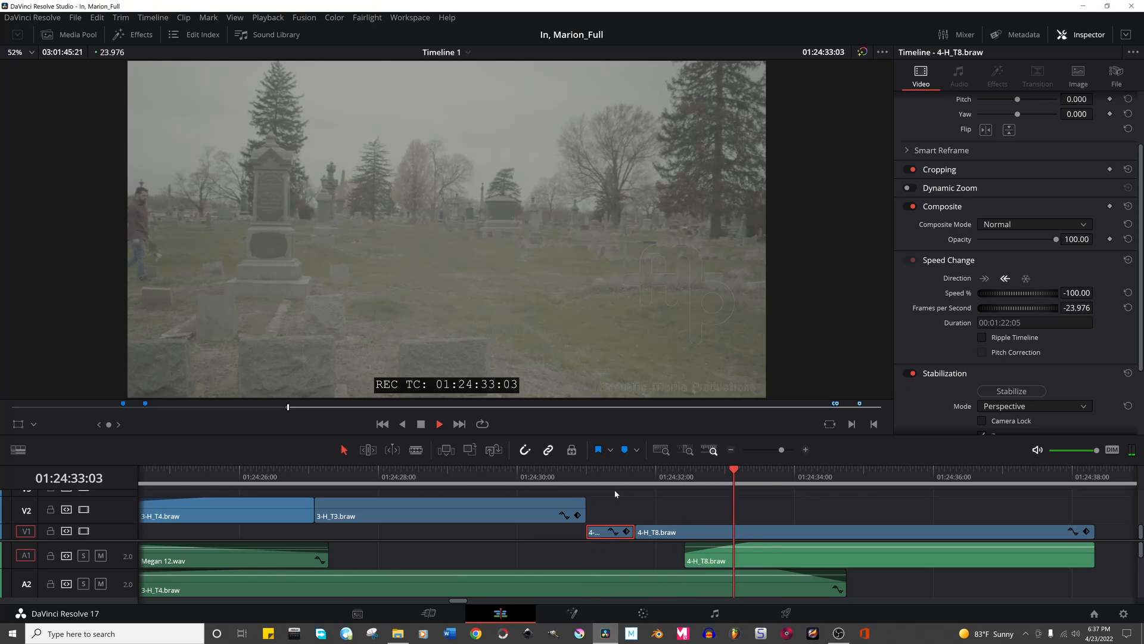
{"action": "key", "text": "space"}
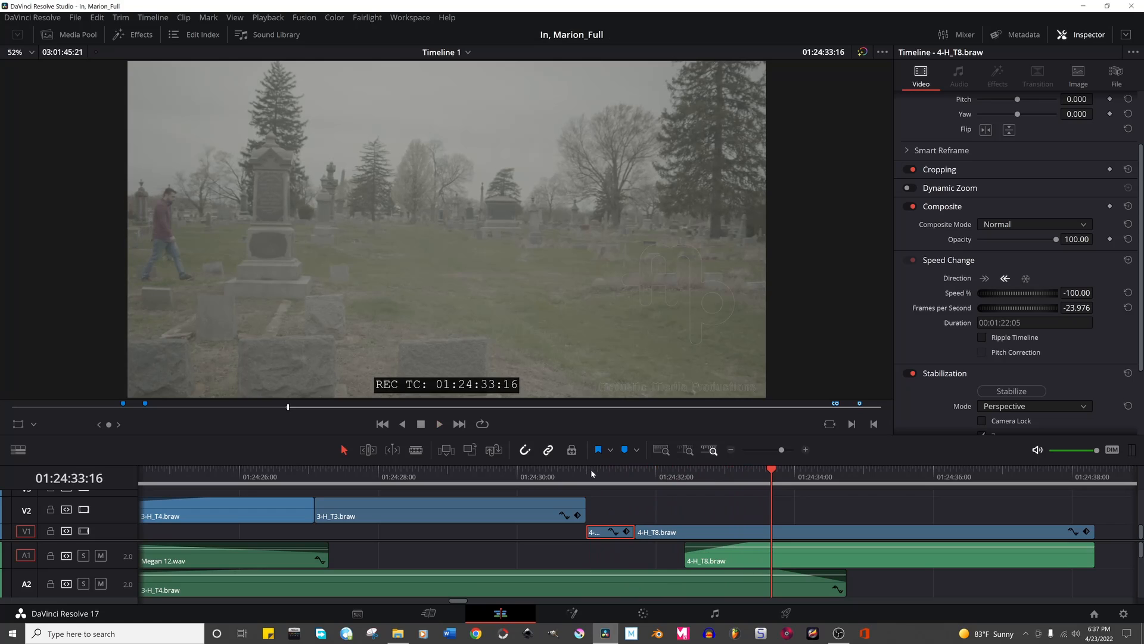
{"action": "left_click", "coordinate": [591, 470]}
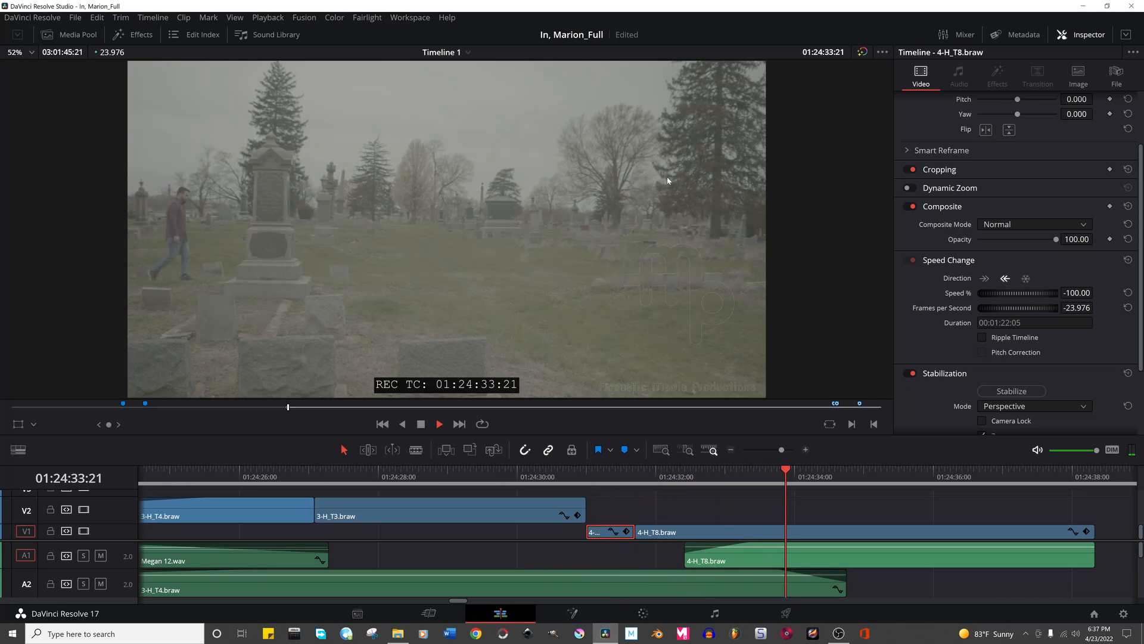
{"action": "key", "text": "space"}
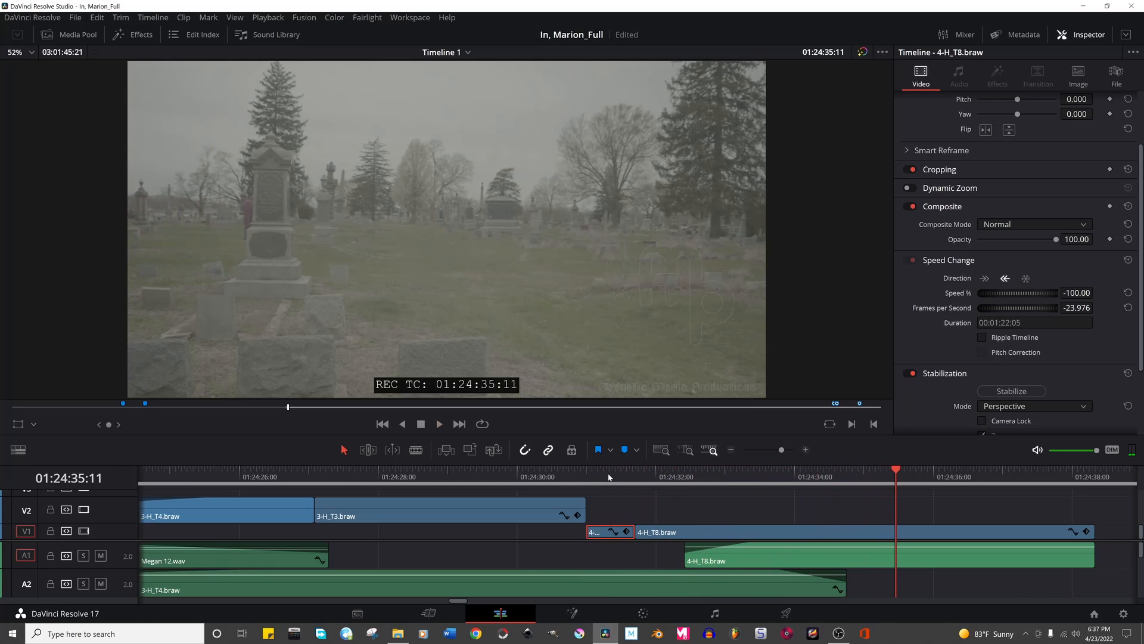
Save the project and set the timeline proxy mode to Quarter Resolution.
{"action": "key", "text": "ctrl+s"}
{"action": "left_click", "coordinate": [266, 19]}
{"action": "mouse_move", "coordinate": [315, 61]}
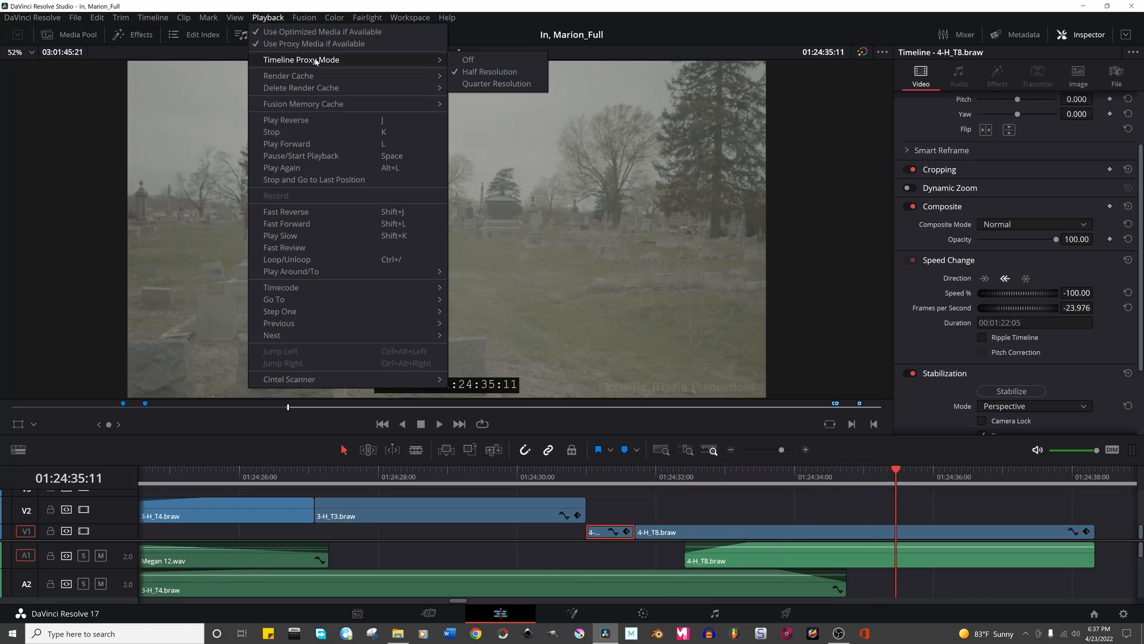
{"action": "left_click", "coordinate": [477, 72]}
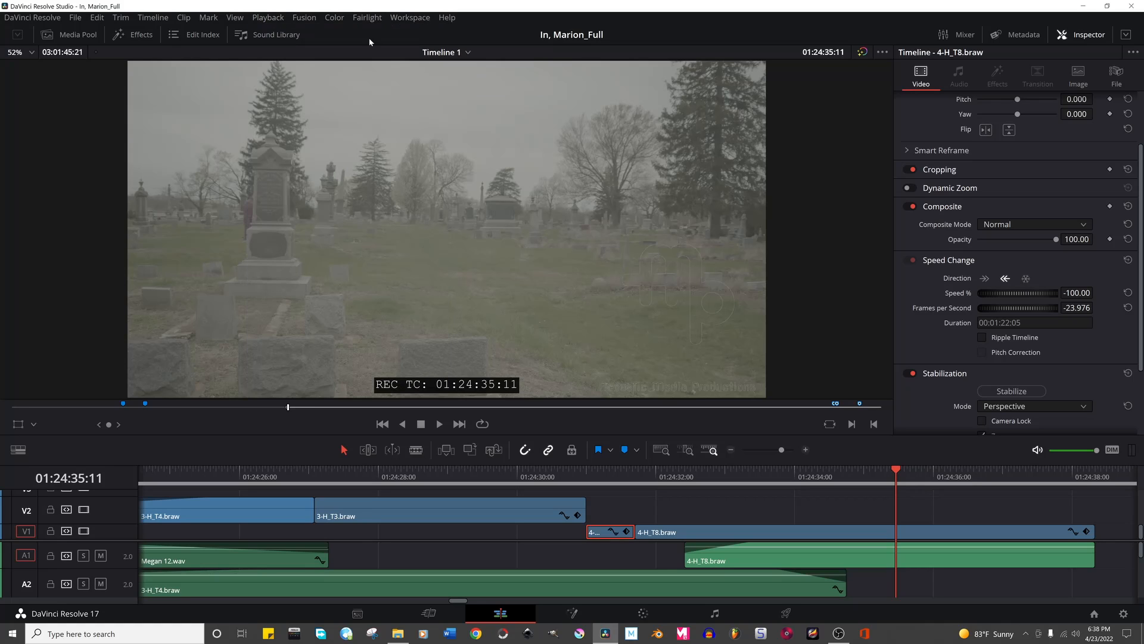
{"action": "left_click", "coordinate": [268, 18]}
{"action": "mouse_move", "coordinate": [316, 62]}
{"action": "left_click", "coordinate": [472, 82]}
Play the shots from about 01:24:29:15 and move the linked 1-H_T2.braw clip directly after 4-H_T8.braw.
{"action": "left_click", "coordinate": [490, 477]}
{"action": "key", "text": "space"}
{"action": "left_click_drag", "start_coordinate": [536, 504], "coordinate": [481, 506]}
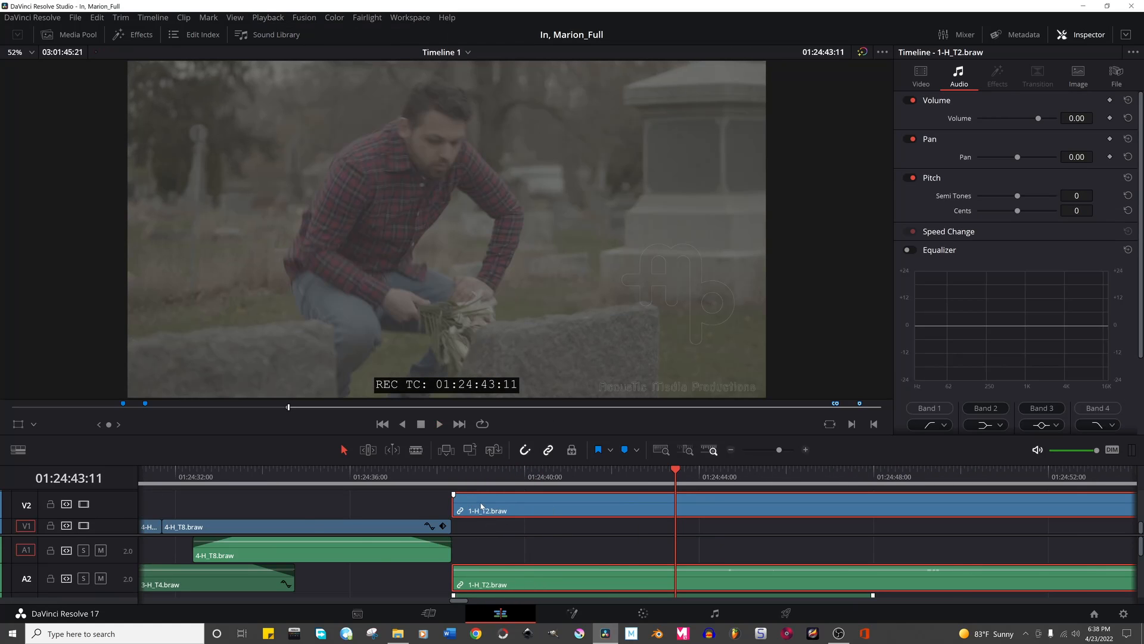
Review both 1-H_T2.braw clips on V2, including the frames around 01:24:46:10 and 01:25:13:03.
{"action": "scroll", "coordinate": [535, 521], "scroll_direction": "down", "scroll_amount": 5}
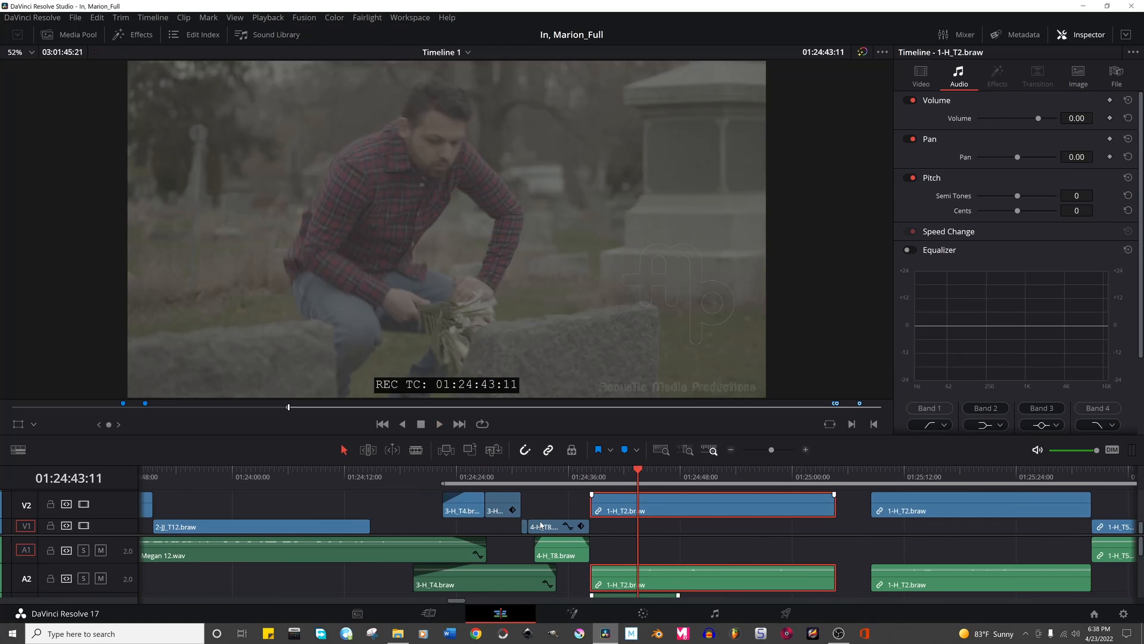
{"action": "left_click", "coordinate": [522, 477]}
{"action": "left_click", "coordinate": [598, 477]}
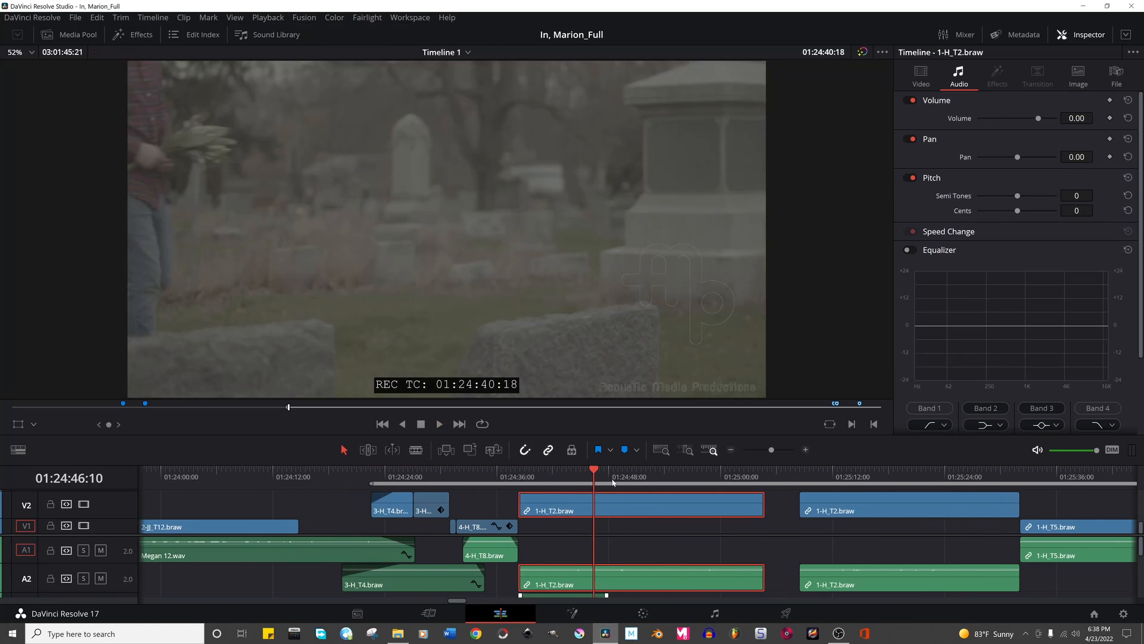
{"action": "left_click", "coordinate": [843, 476]}
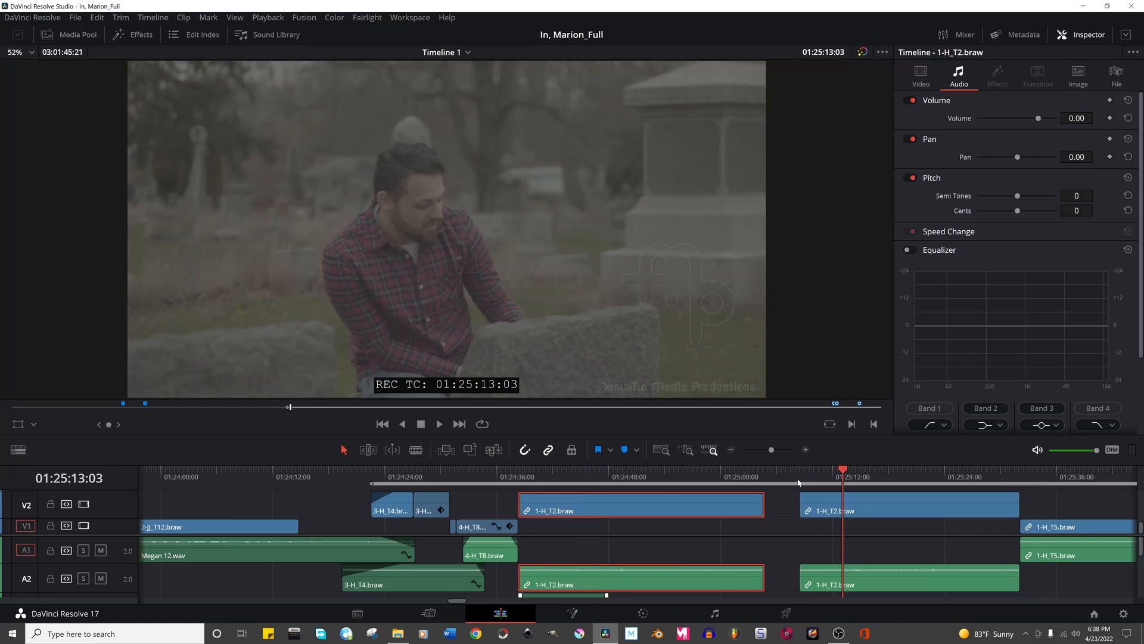
{"action": "left_click_drag", "start_coordinate": [678, 500], "coordinate": [713, 500]}
{"action": "left_click", "coordinate": [563, 474]}
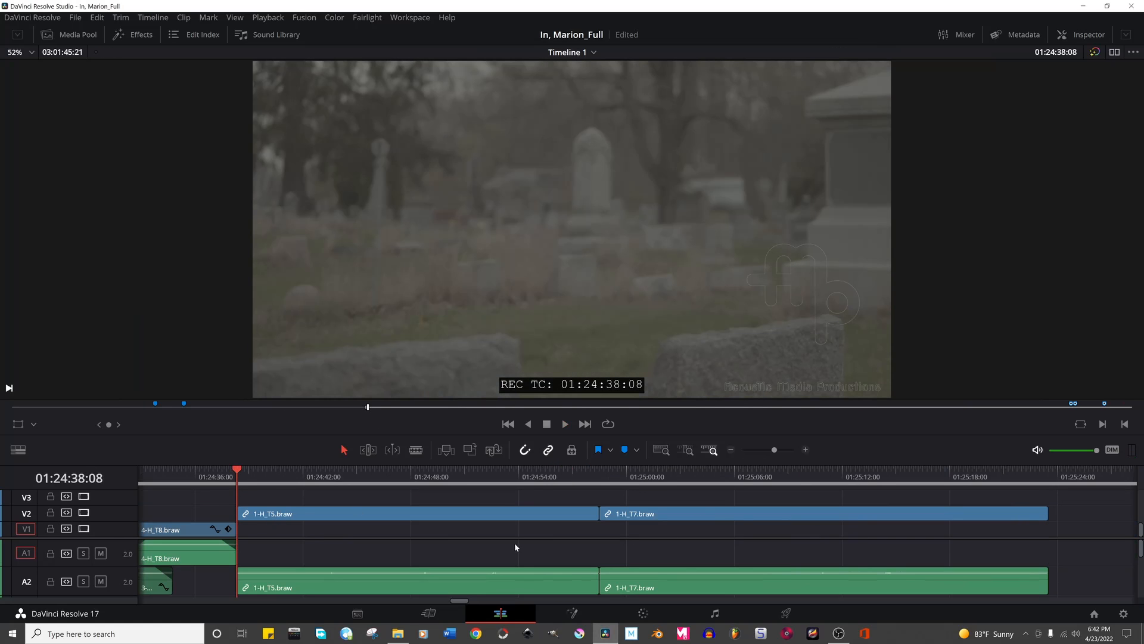
Save the project and review 1-H_T5.braw and 1-H_T7.braw on V2, including the frames around 01:24:48:05 and 01:25:07:10.
{"action": "key", "text": "space"}
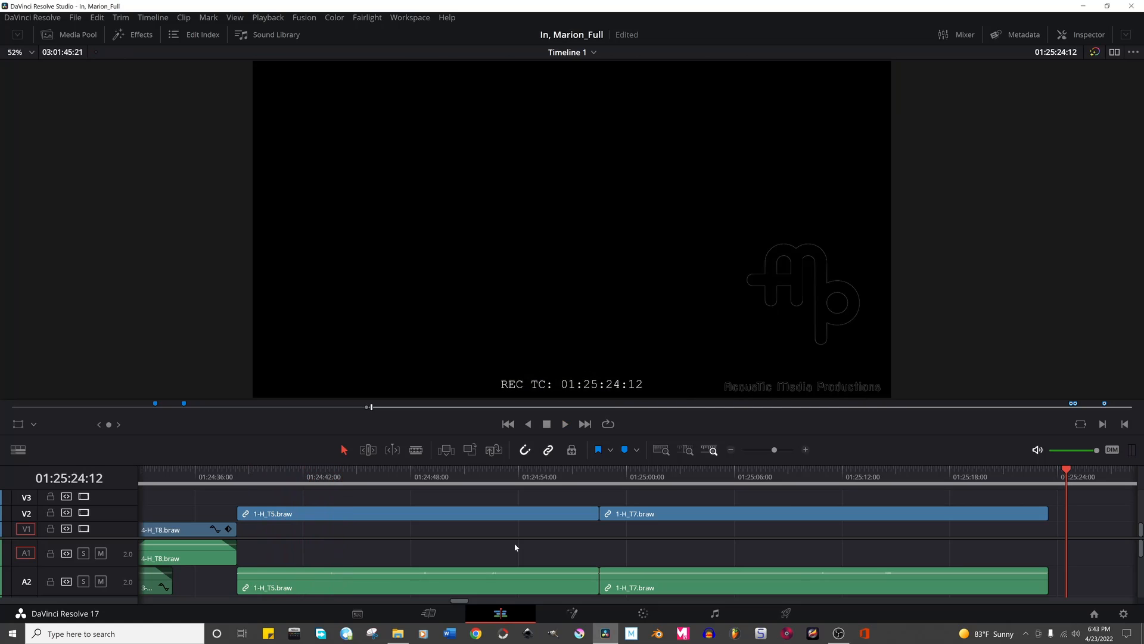
{"action": "key", "text": "ctrl+s"}
{"action": "left_click_drag", "start_coordinate": [319, 478], "coordinate": [402, 490]}
{"action": "key", "text": "space"}
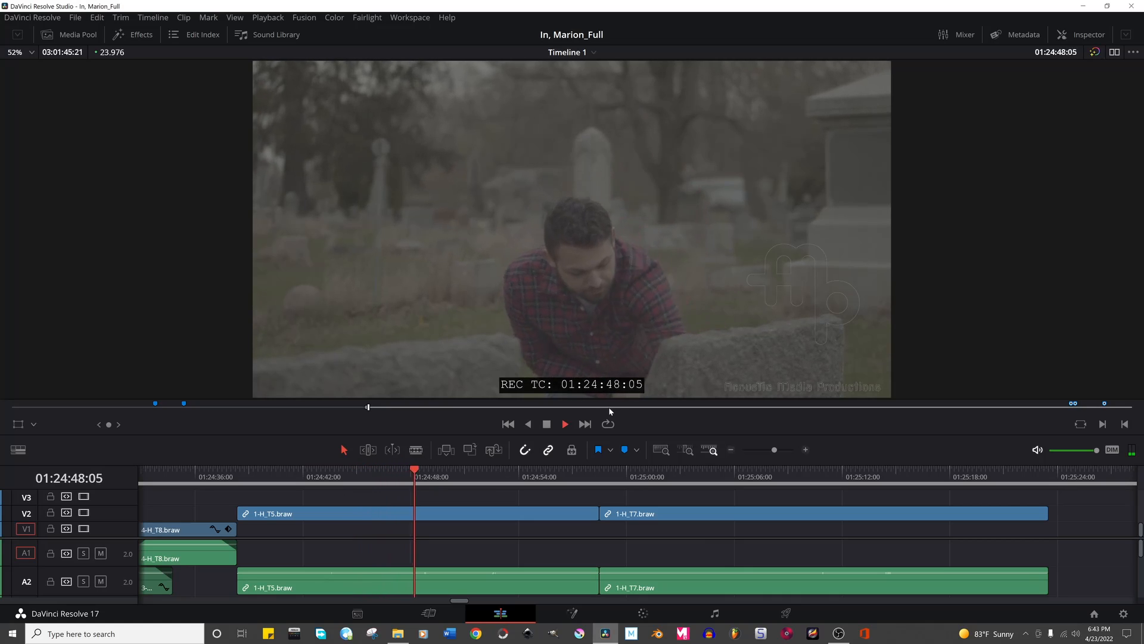
{"action": "key", "text": "space"}
{"action": "left_click_drag", "start_coordinate": [712, 479], "coordinate": [751, 483]}
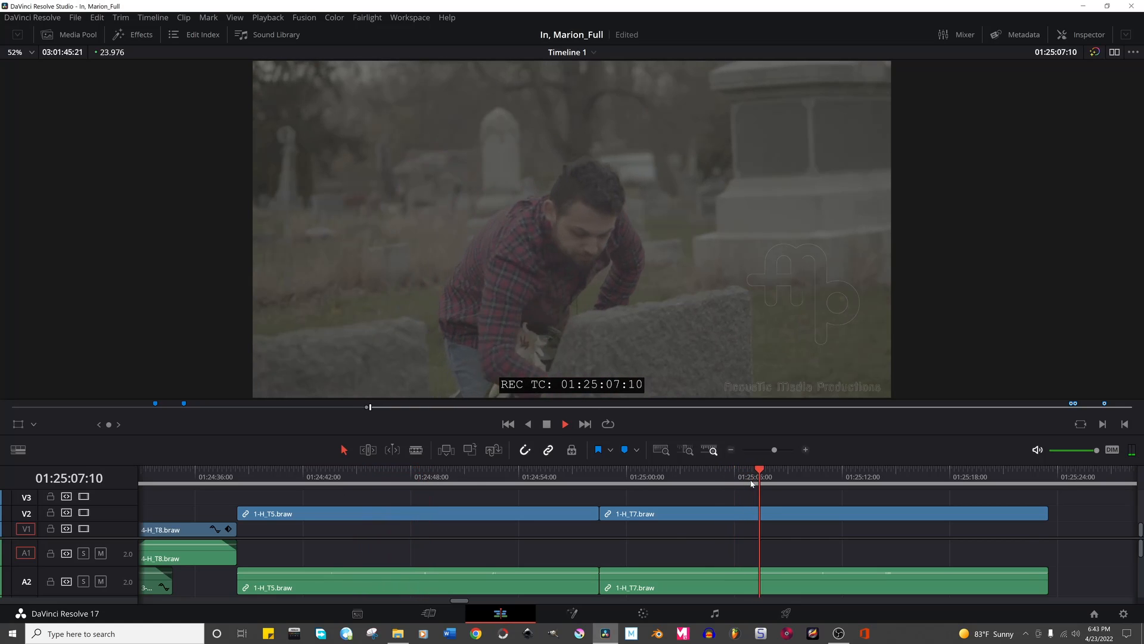
{"action": "key", "text": "space"}
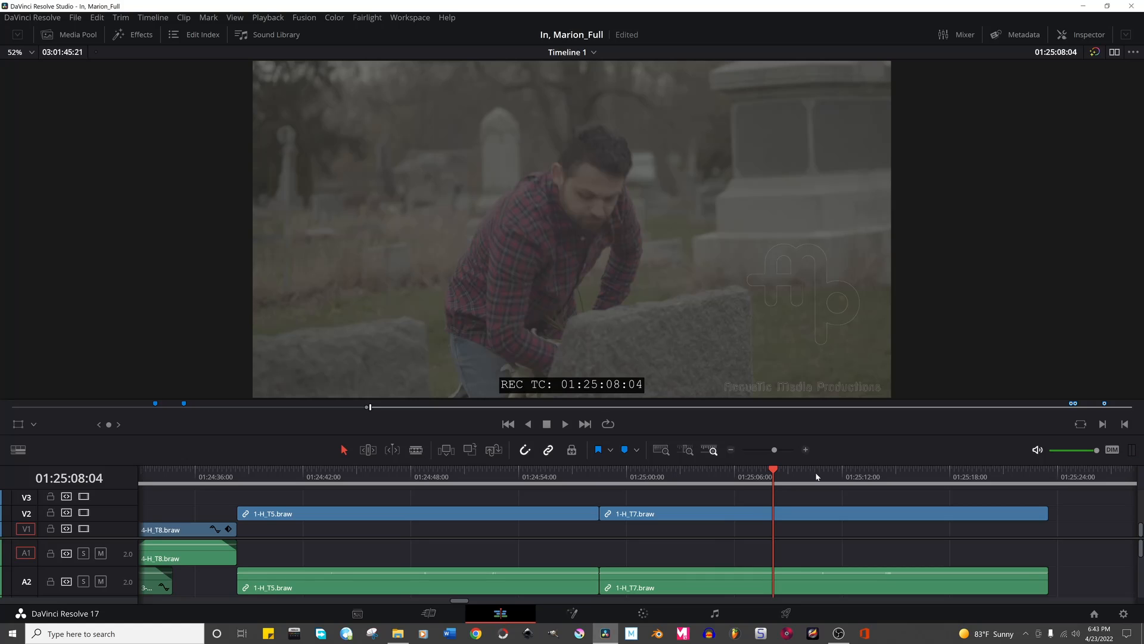
{"action": "left_click_drag", "start_coordinate": [759, 479], "coordinate": [761, 477]}
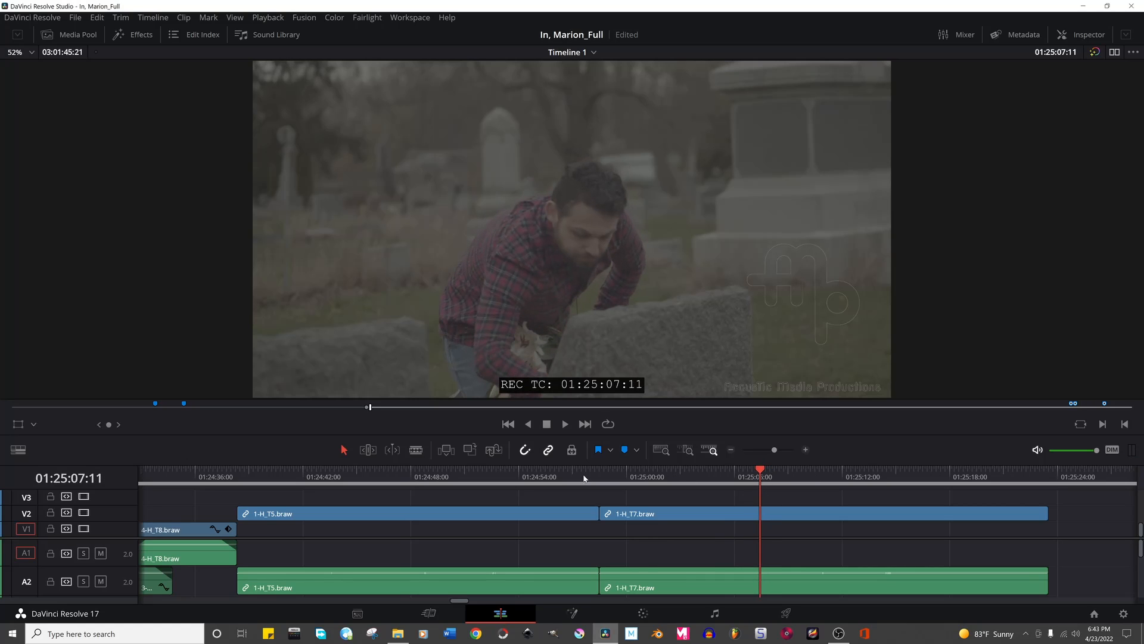
Compare the actor's performance in 1-H_T7.braw from 01:25:09:02 with the end of 1-H_T5.braw around 01:24:58:06.
{"action": "left_click_drag", "start_coordinate": [270, 477], "coordinate": [791, 480]}
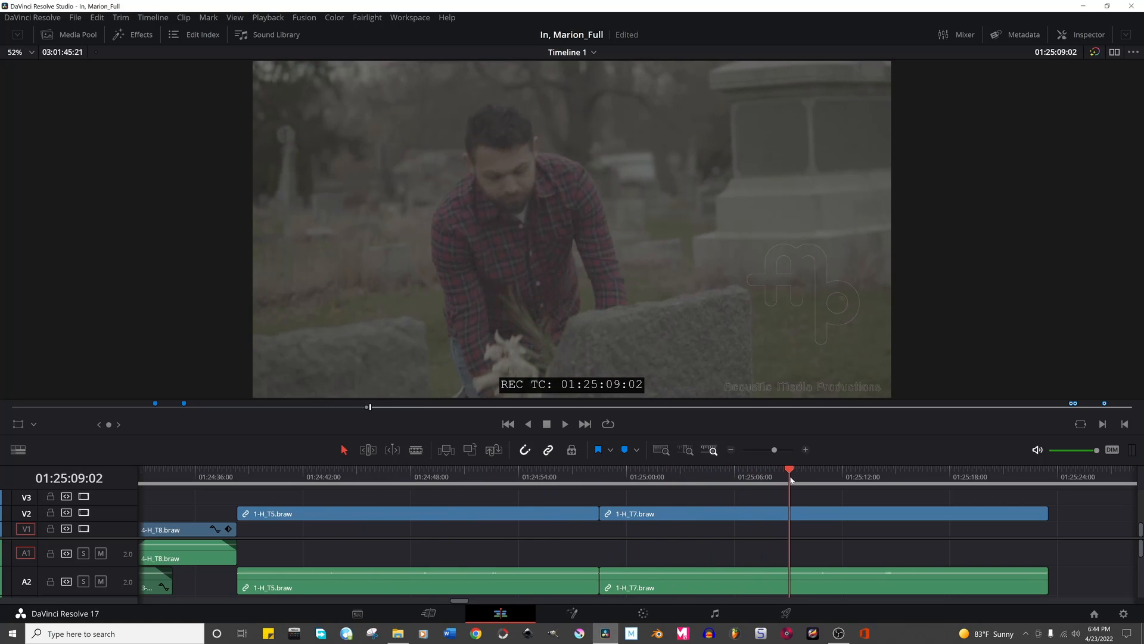
{"action": "key", "text": "space"}
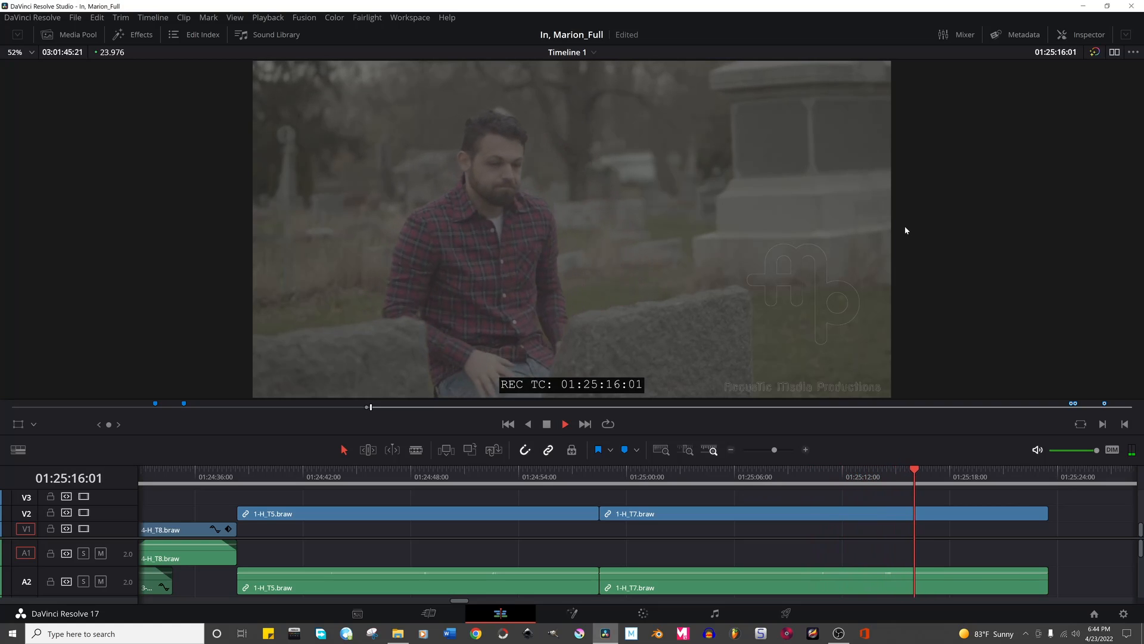
{"action": "scroll", "coordinate": [473, 170], "scroll_direction": "up", "scroll_amount": 4}
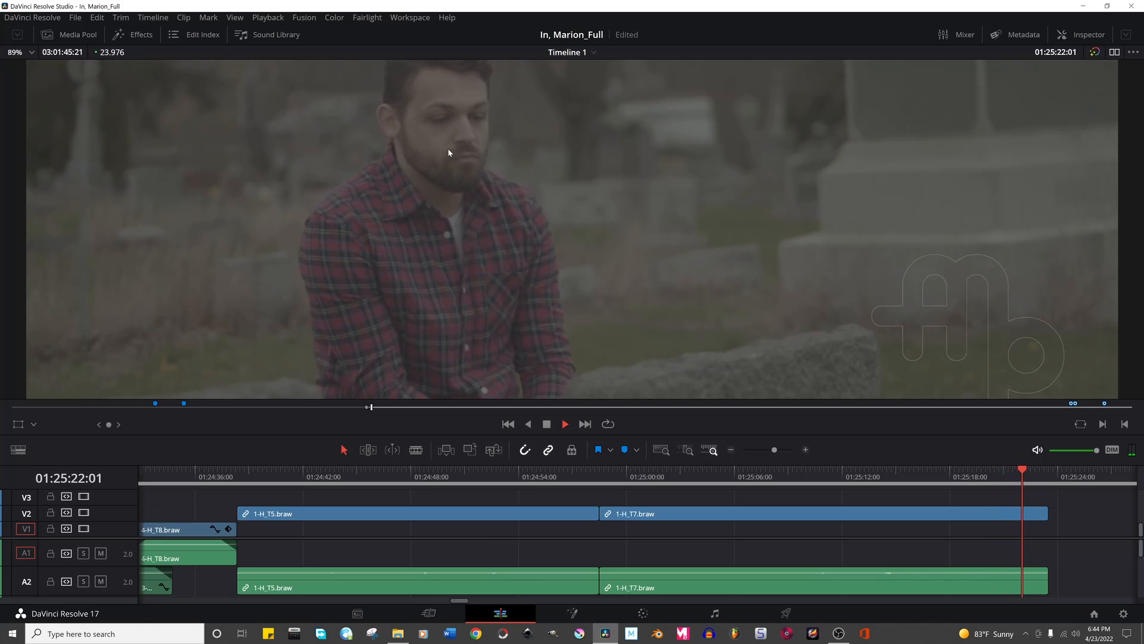
{"action": "scroll", "coordinate": [449, 152], "scroll_direction": "up", "scroll_amount": 2}
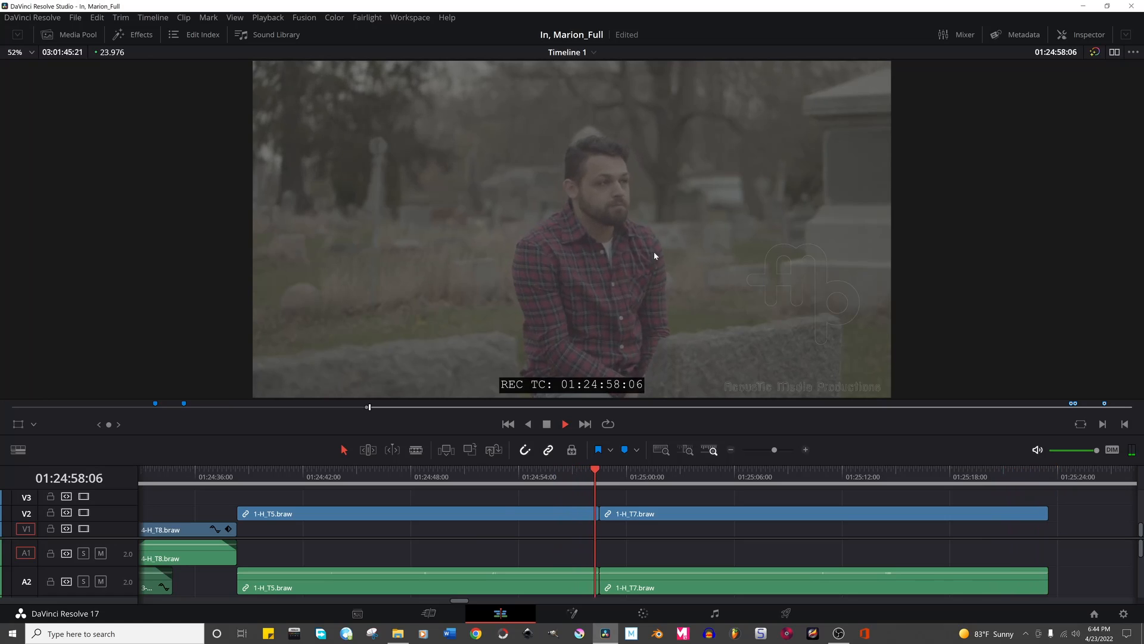
{"action": "key", "text": "space"}
Ripple-delete the linked 1-H_T5.braw clip so that 1-H_T7.braw directly follows 4-H_T8.braw.
{"action": "left_click", "coordinate": [496, 511]}
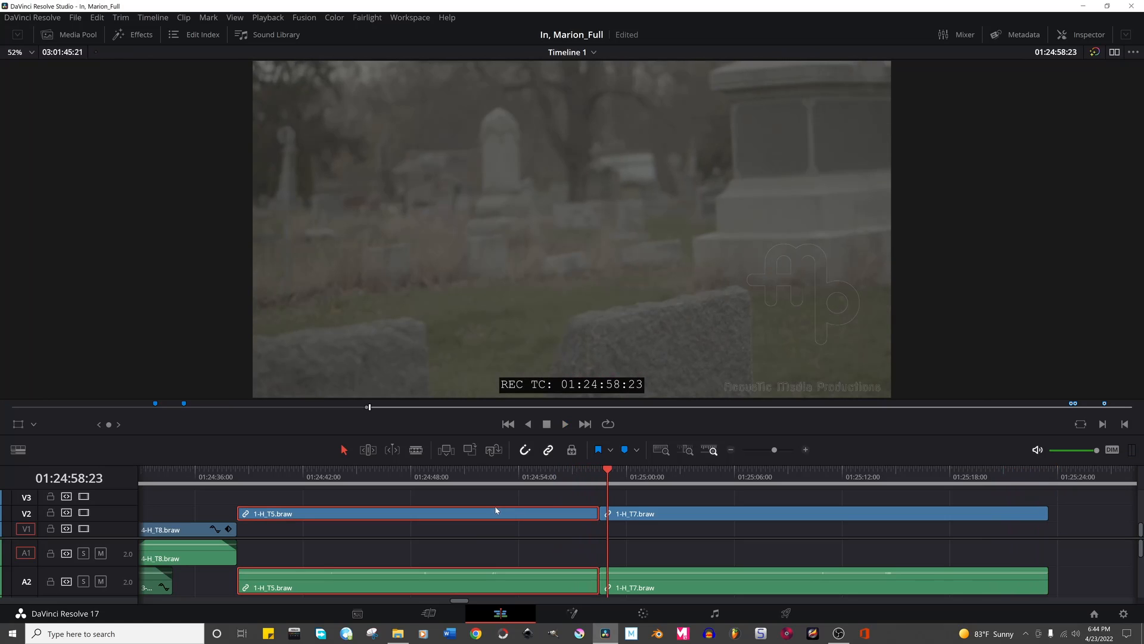
{"action": "key", "text": "Delete"}
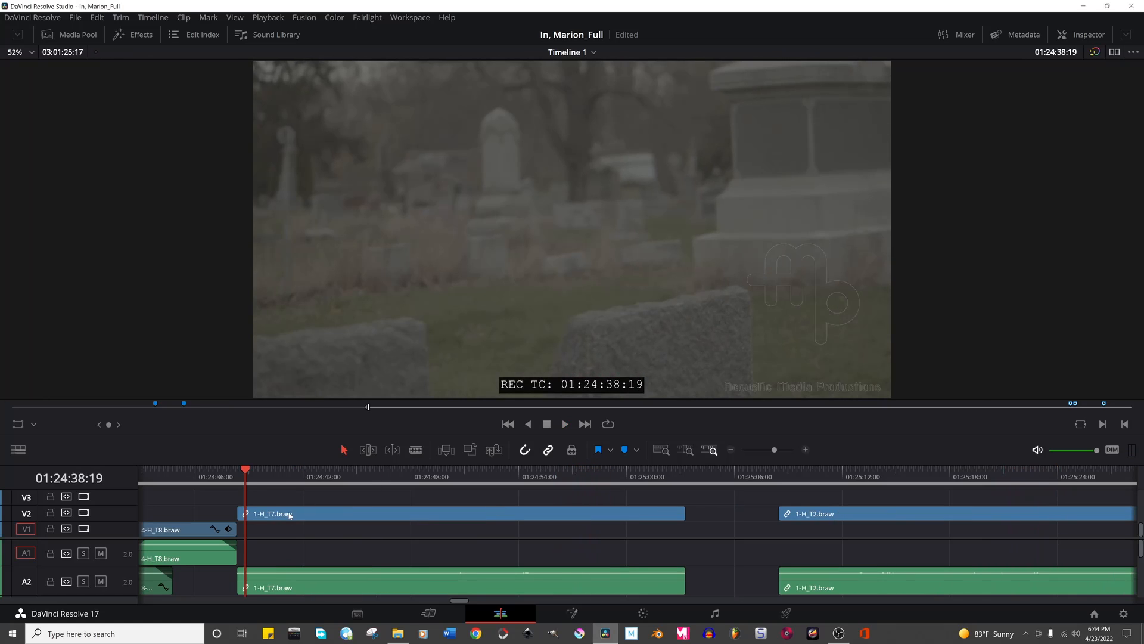
{"action": "left_click_drag", "start_coordinate": [283, 515], "coordinate": [277, 515]}
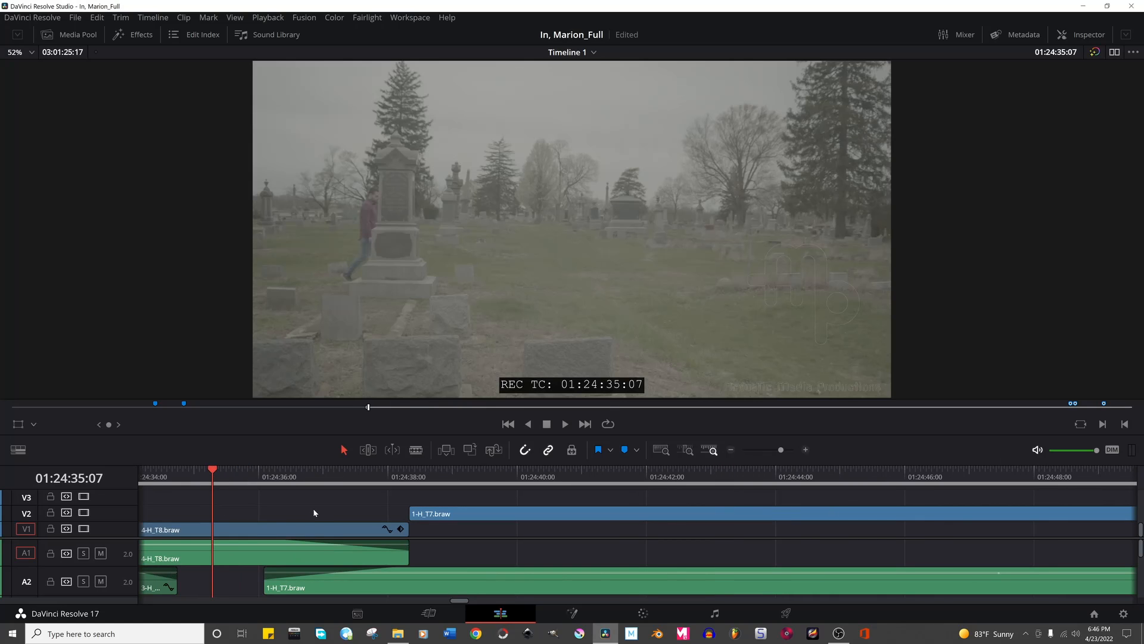
Shift the content of 1-H_T7.braw slightly later while keeping its video start directly after 4-H_T8.braw, and replay the join.
{"action": "key", "text": "space"}
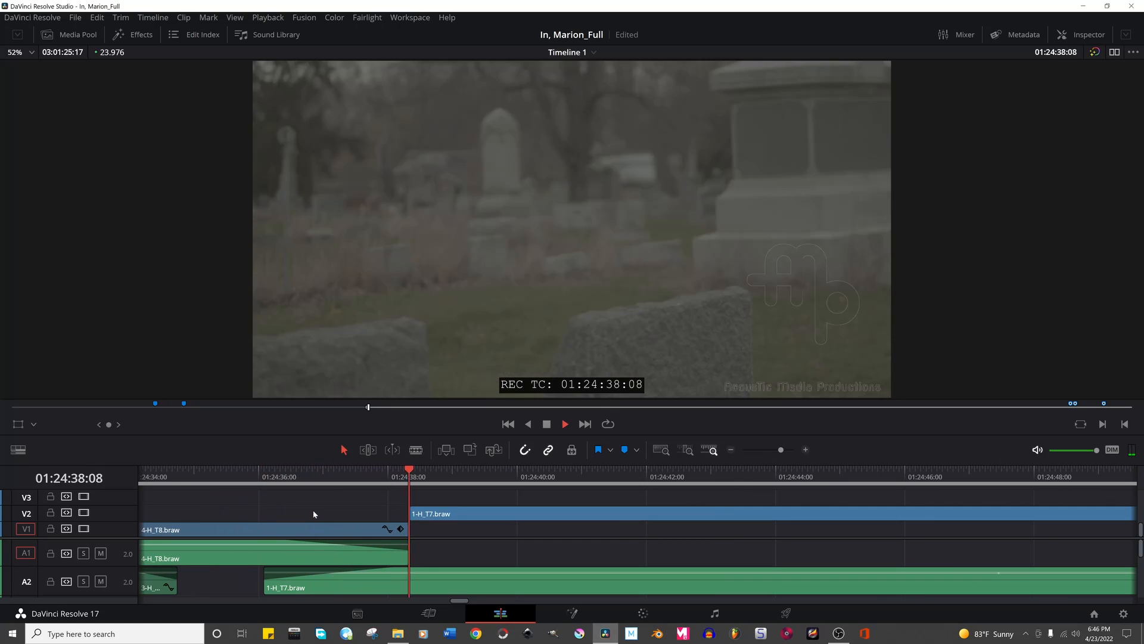
{"action": "key", "text": "space"}
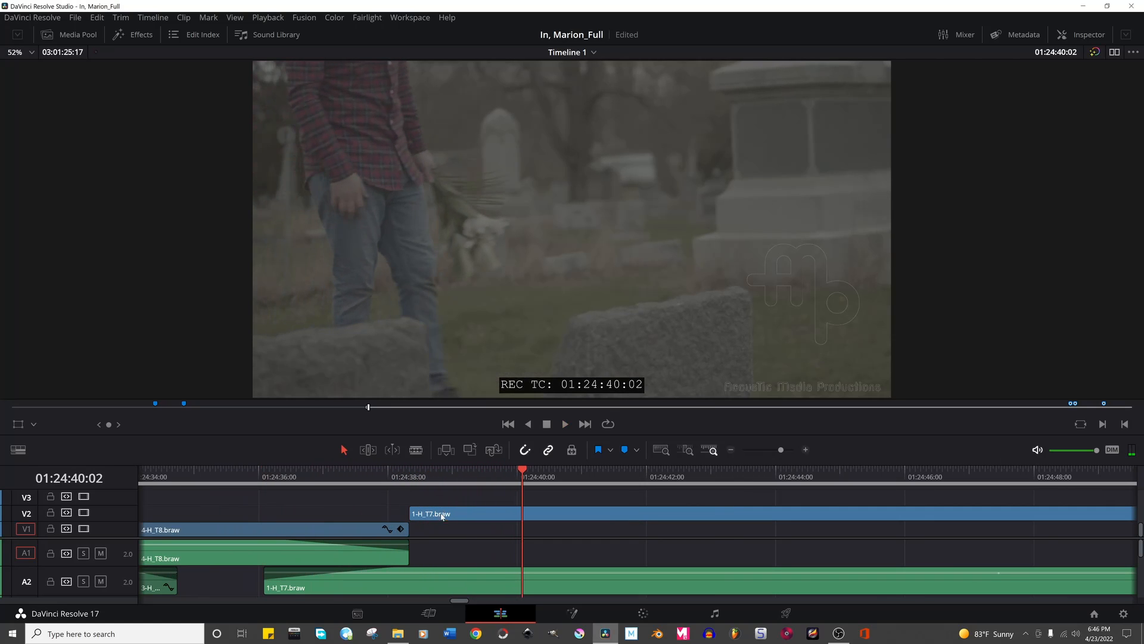
{"action": "left_click", "coordinate": [444, 518]}
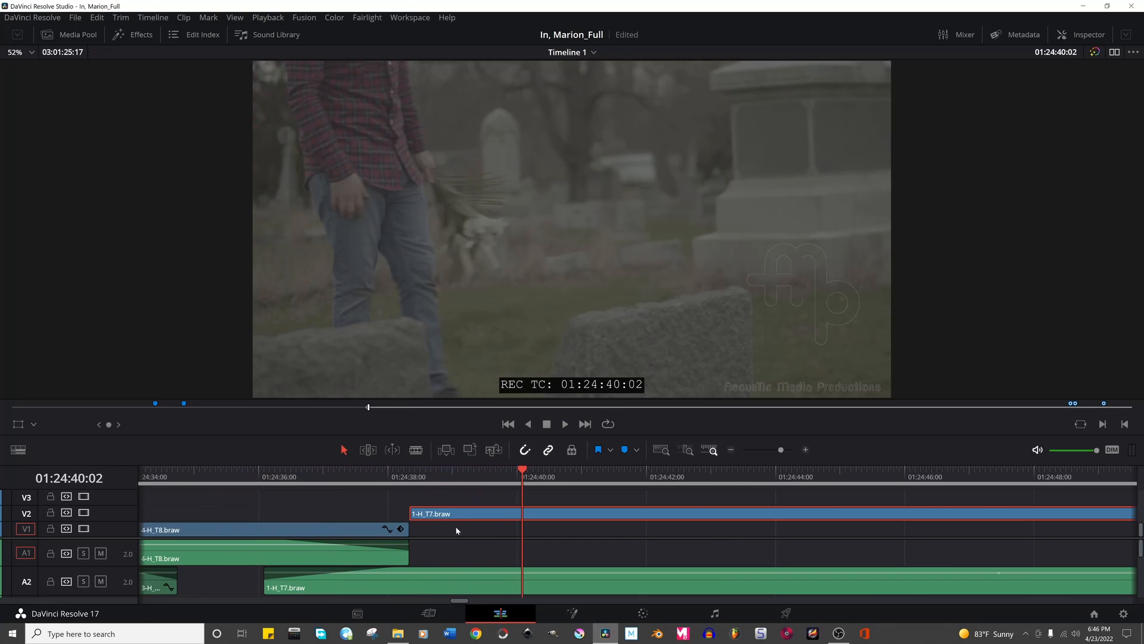
{"action": "left_click_drag", "start_coordinate": [439, 518], "coordinate": [506, 521]}
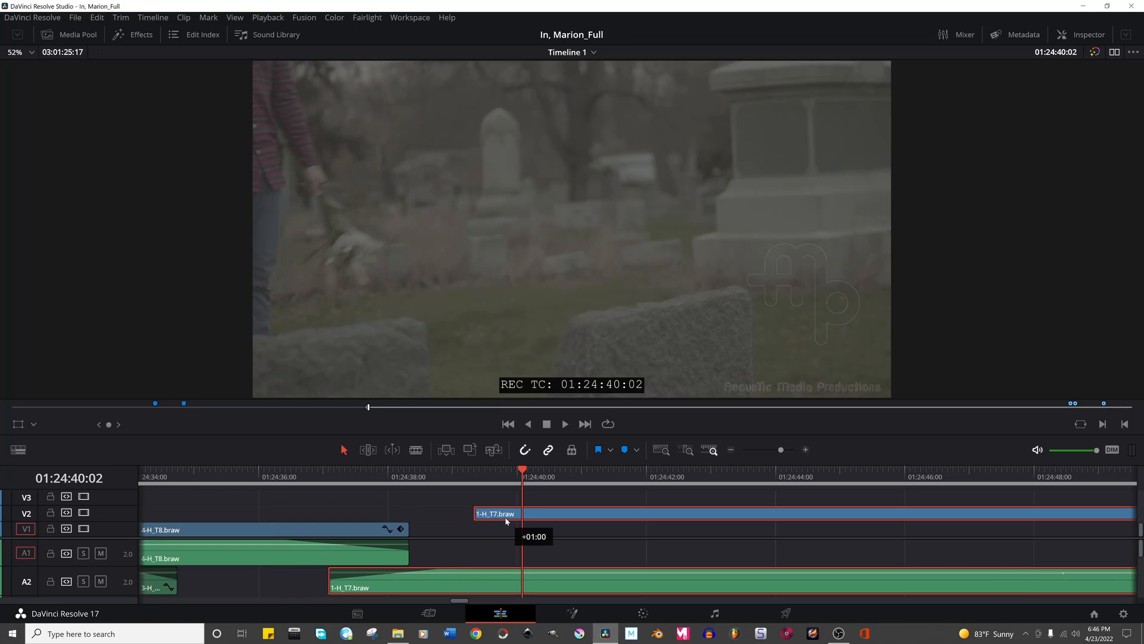
{"action": "left_click", "coordinate": [473, 515]}
{"action": "key", "text": "Delete"}
{"action": "key", "text": "slash"}
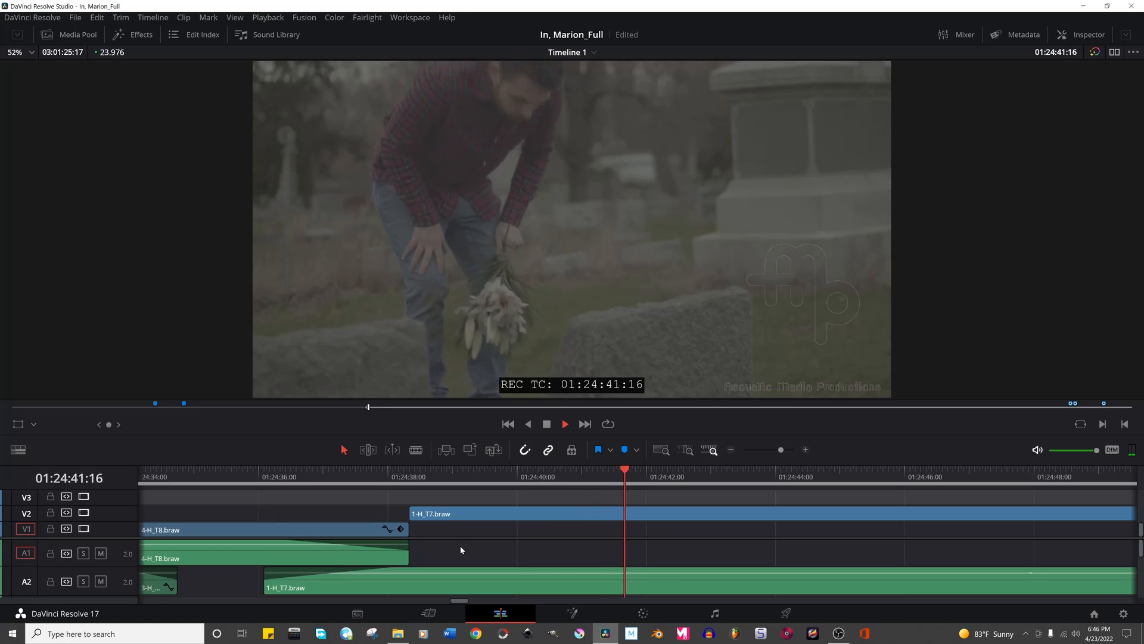
Select the 1-H_T7.braw video clip with the playhead at 01:24:39:10 and open the Inspector for it.
{"action": "left_click", "coordinate": [478, 473]}
{"action": "left_click", "coordinate": [518, 508]}
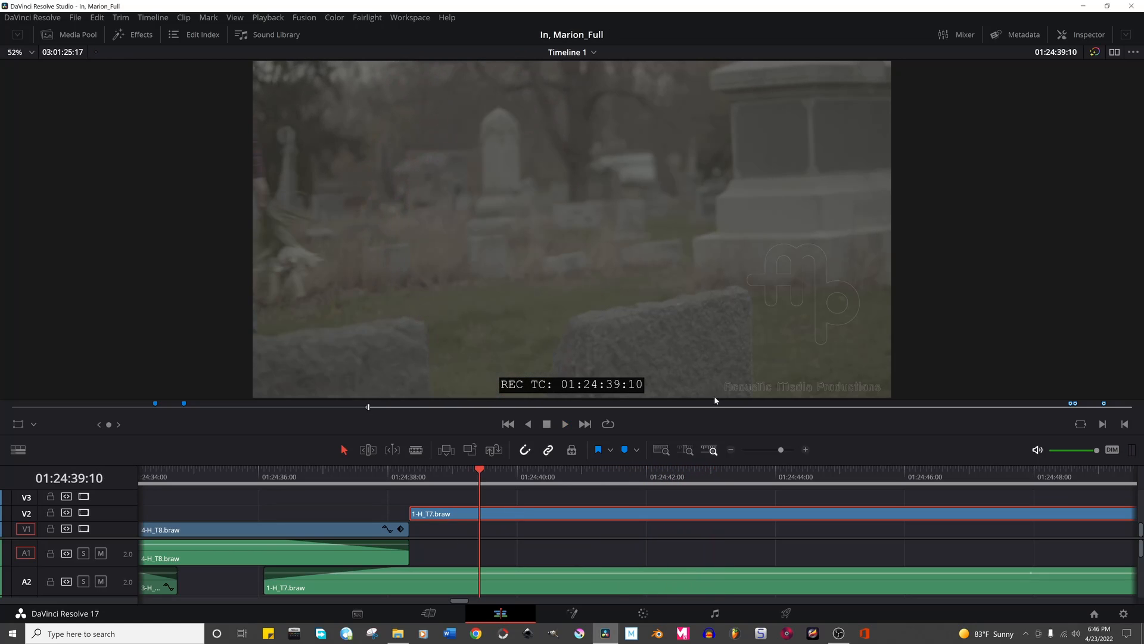
{"action": "left_click", "coordinate": [1075, 40]}
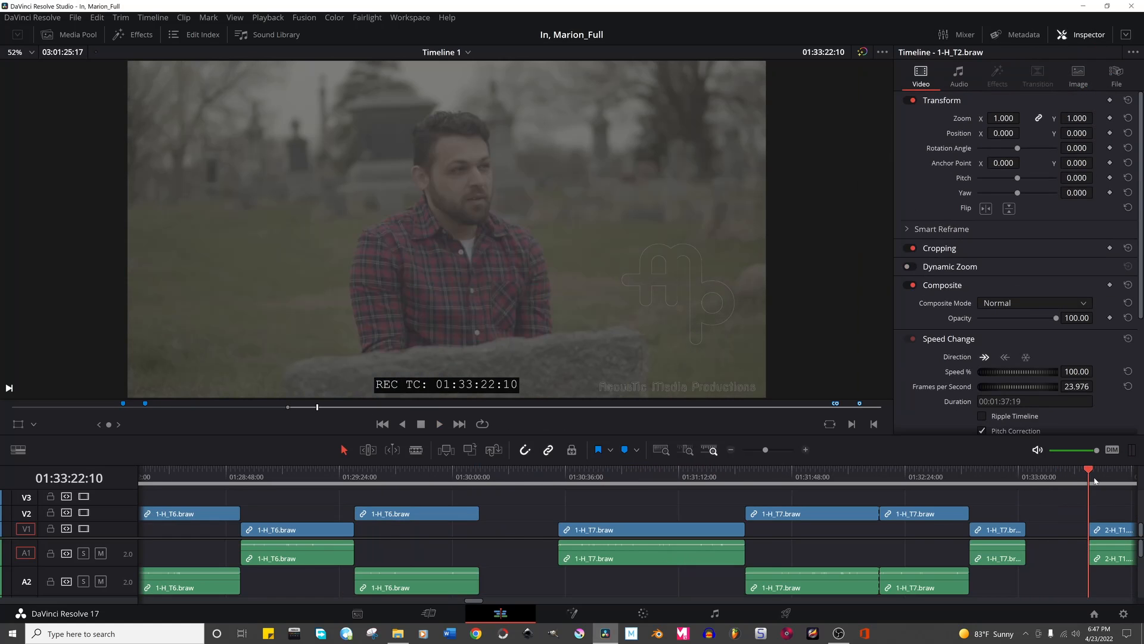
Look through the takes further along the timeline, from the 1-H_T7.braw clips to the 2-H_T4.braw clips.
{"action": "scroll", "coordinate": [637, 538], "scroll_direction": "right", "scroll_amount": 5}
{"action": "scroll", "coordinate": [637, 539], "scroll_direction": "right", "scroll_amount": 3}
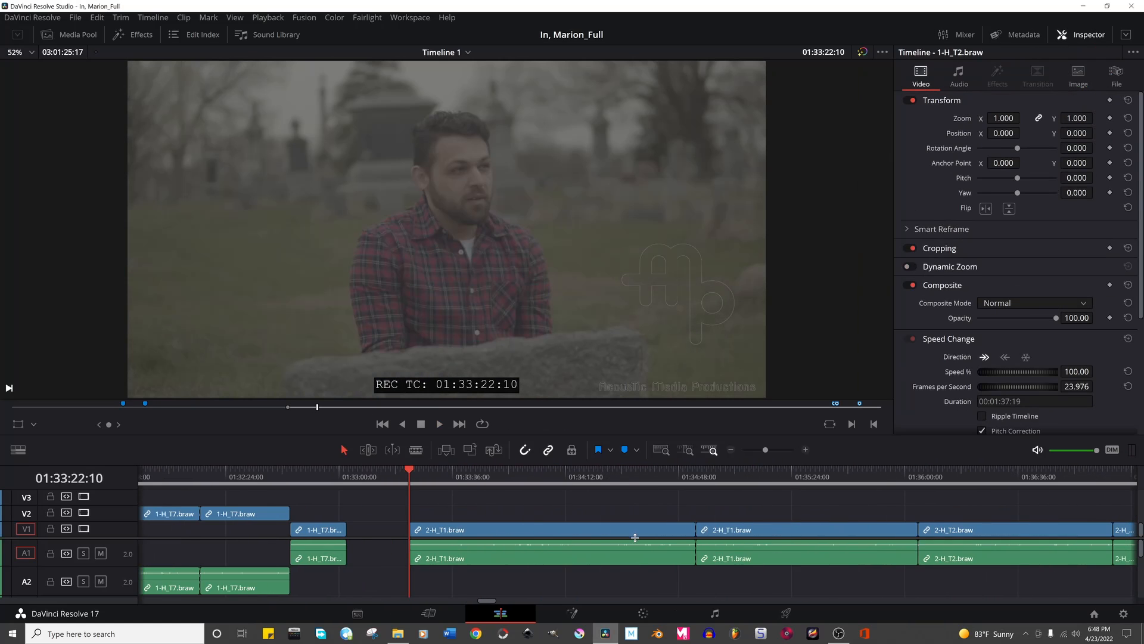
{"action": "scroll", "coordinate": [606, 549], "scroll_direction": "right", "scroll_amount": 4}
{"action": "scroll", "coordinate": [603, 546], "scroll_direction": "down", "scroll_amount": 5}
{"action": "scroll", "coordinate": [601, 550], "scroll_direction": "right", "scroll_amount": 3}
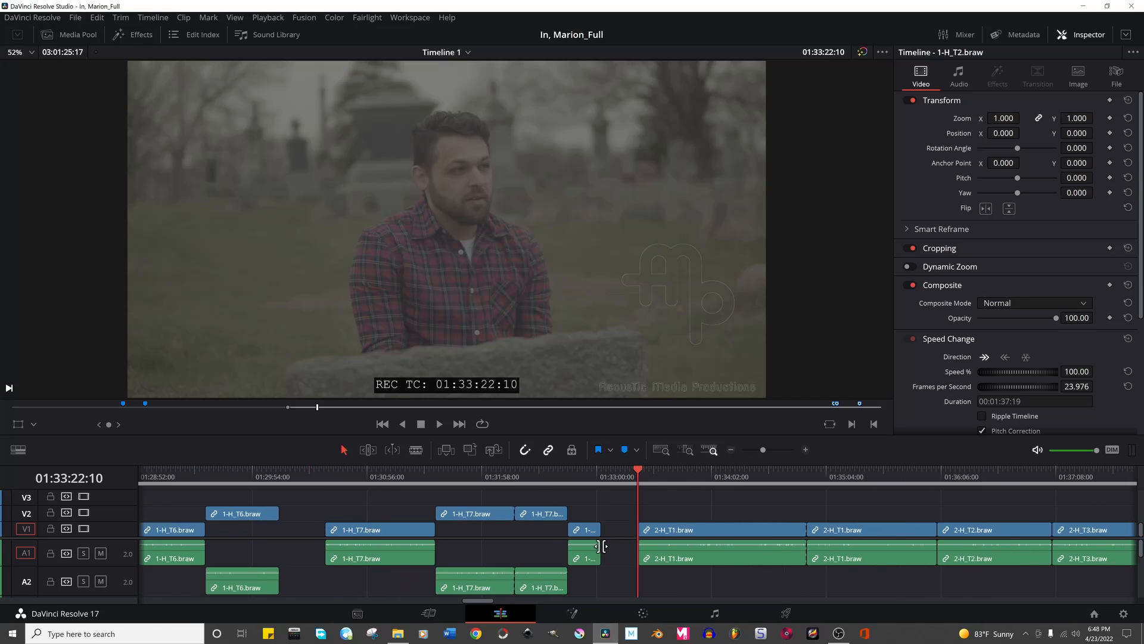
{"action": "scroll", "coordinate": [602, 550], "scroll_direction": "right", "scroll_amount": 3}
{"action": "scroll", "coordinate": [1073, 517], "scroll_direction": "right", "scroll_amount": 3}
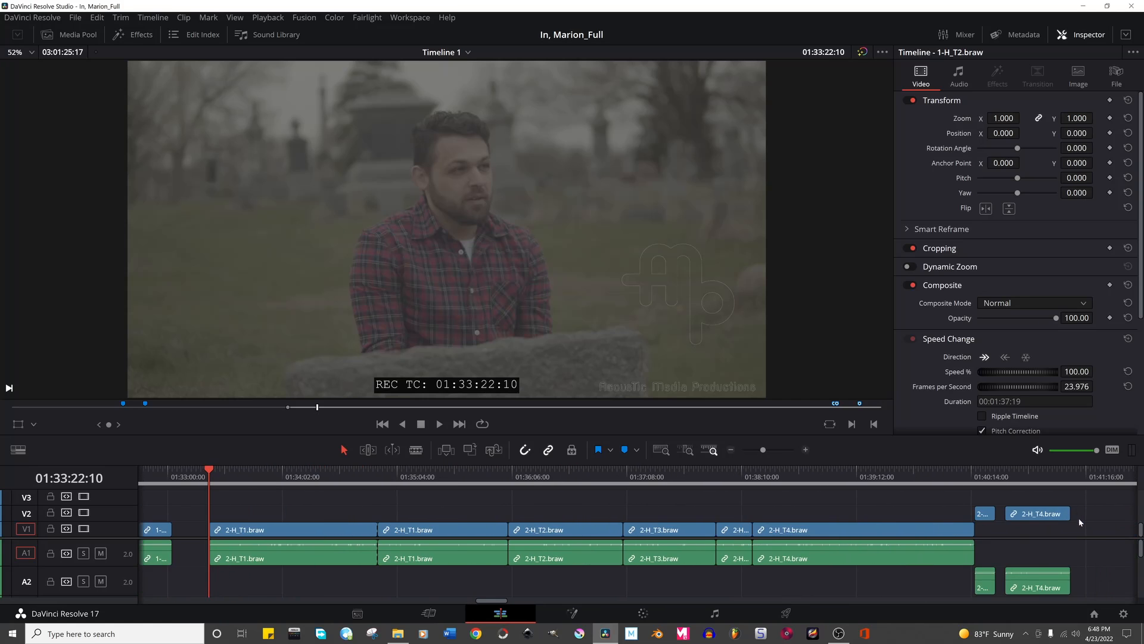
{"action": "scroll", "coordinate": [1081, 521], "scroll_direction": "left", "scroll_amount": 4}
{"action": "scroll", "coordinate": [593, 537], "scroll_direction": "up", "scroll_amount": 4}
{"action": "scroll", "coordinate": [556, 538], "scroll_direction": "right", "scroll_amount": 8}
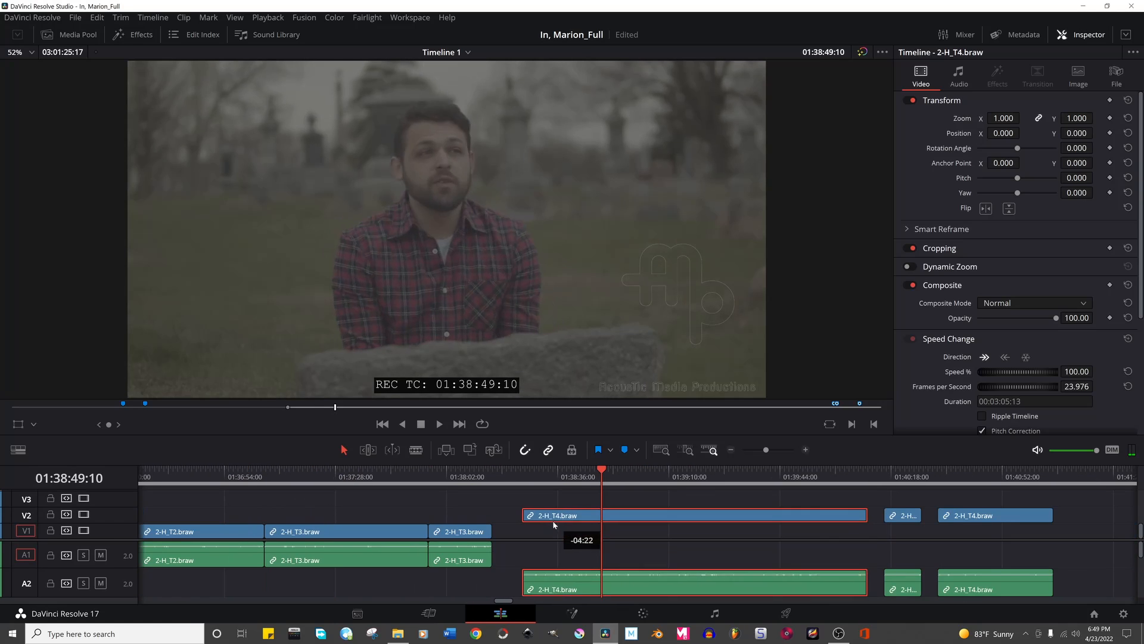
Move the long linked 2-H_T4.braw take on V2 directly after the first 2-H_T1.braw clip for comparison.
{"action": "left_click_drag", "start_coordinate": [552, 520], "coordinate": [552, 525]}
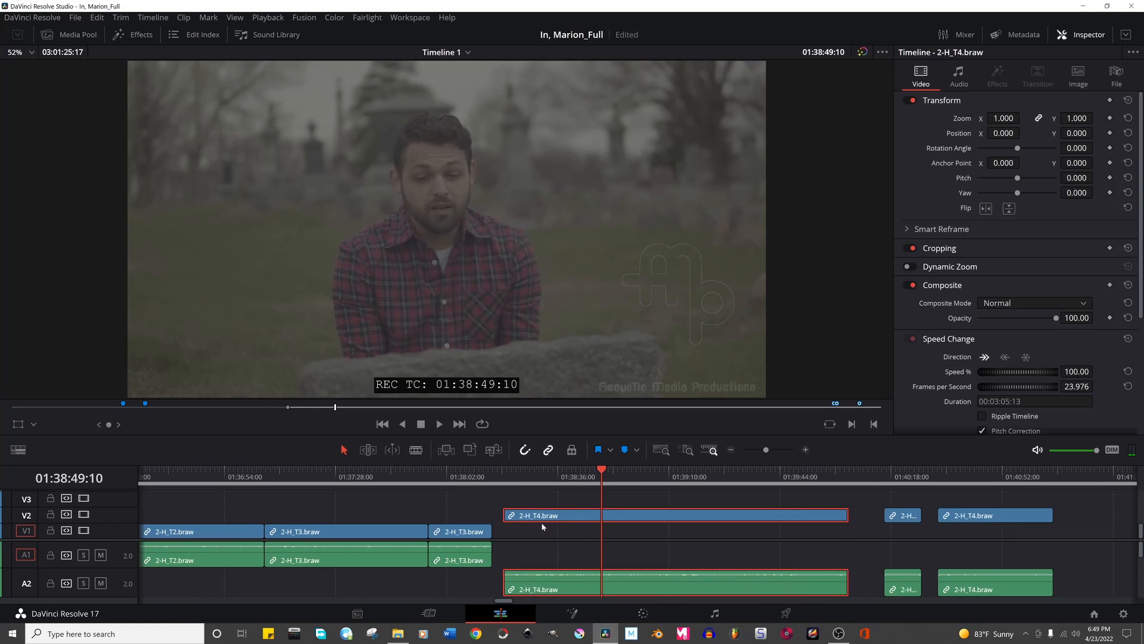
{"action": "scroll", "coordinate": [552, 524], "scroll_direction": "left", "scroll_amount": 4}
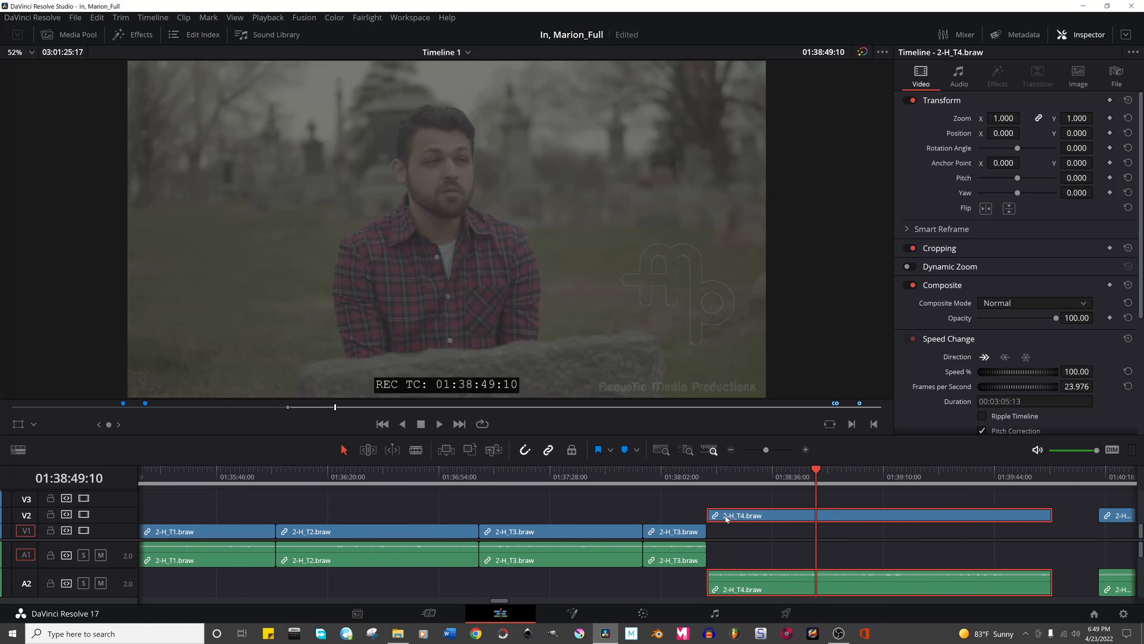
{"action": "scroll", "coordinate": [490, 531], "scroll_direction": "left", "scroll_amount": 4}
{"action": "scroll", "coordinate": [258, 520], "scroll_direction": "left", "scroll_amount": 3}
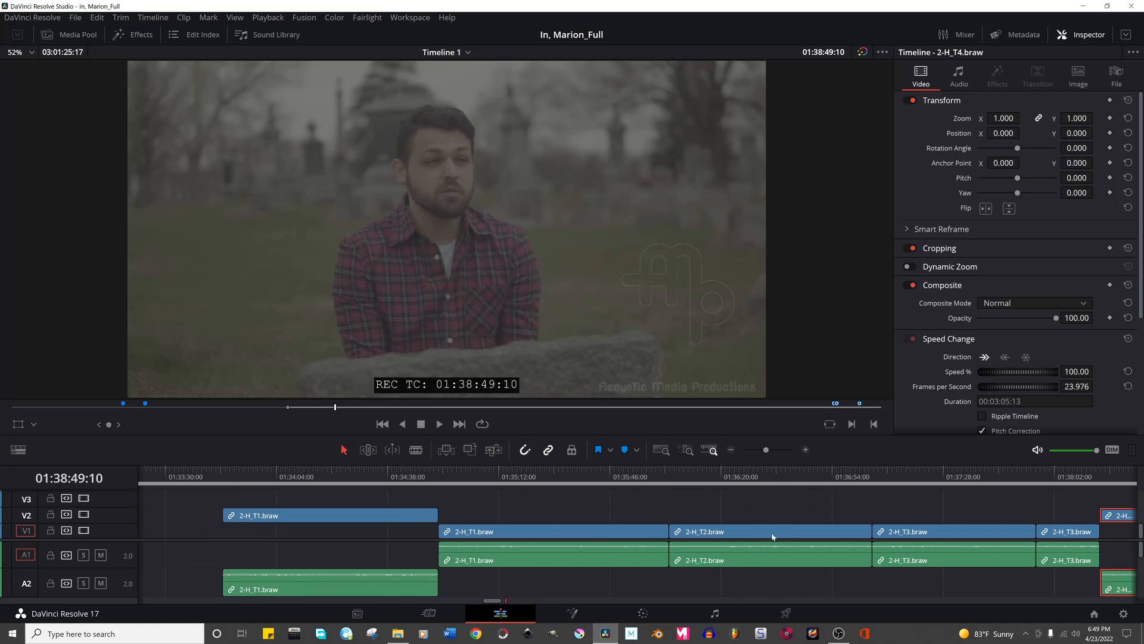
{"action": "scroll", "coordinate": [943, 531], "scroll_direction": "right", "scroll_amount": 3}
{"action": "left_click_drag", "start_coordinate": [1014, 524], "coordinate": [353, 518]}
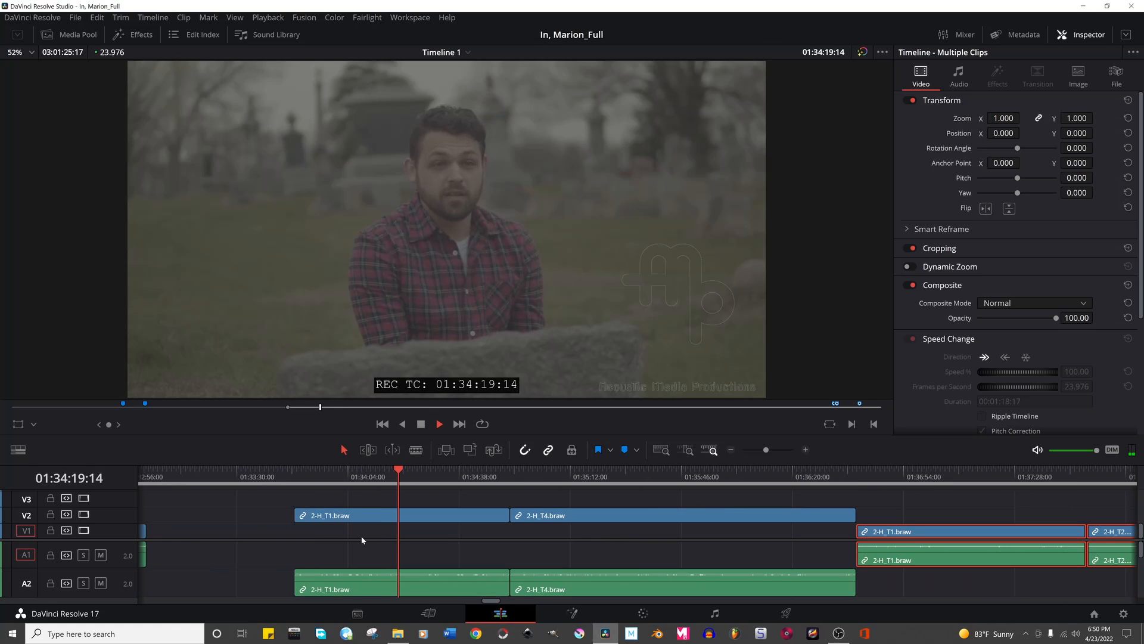
Play and compare the first 2-H_T1.braw take with the neighbouring 2-H_T4.braw take, including the frames around 01:35:13:15.
{"action": "key", "text": "space"}
{"action": "left_click", "coordinate": [515, 468]}
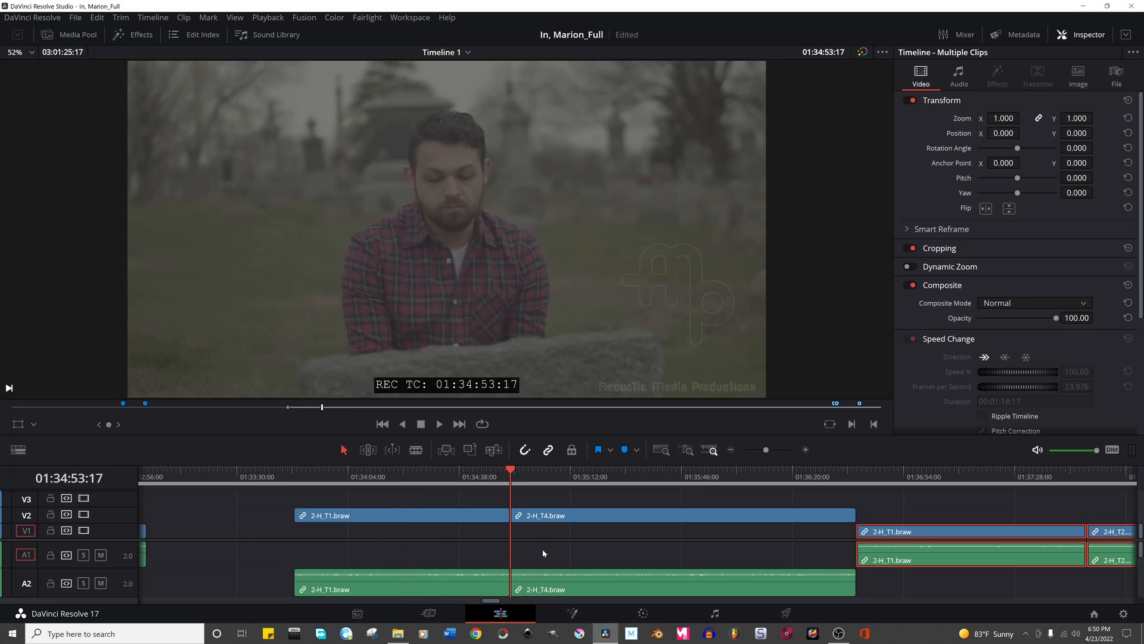
{"action": "key", "text": "space"}
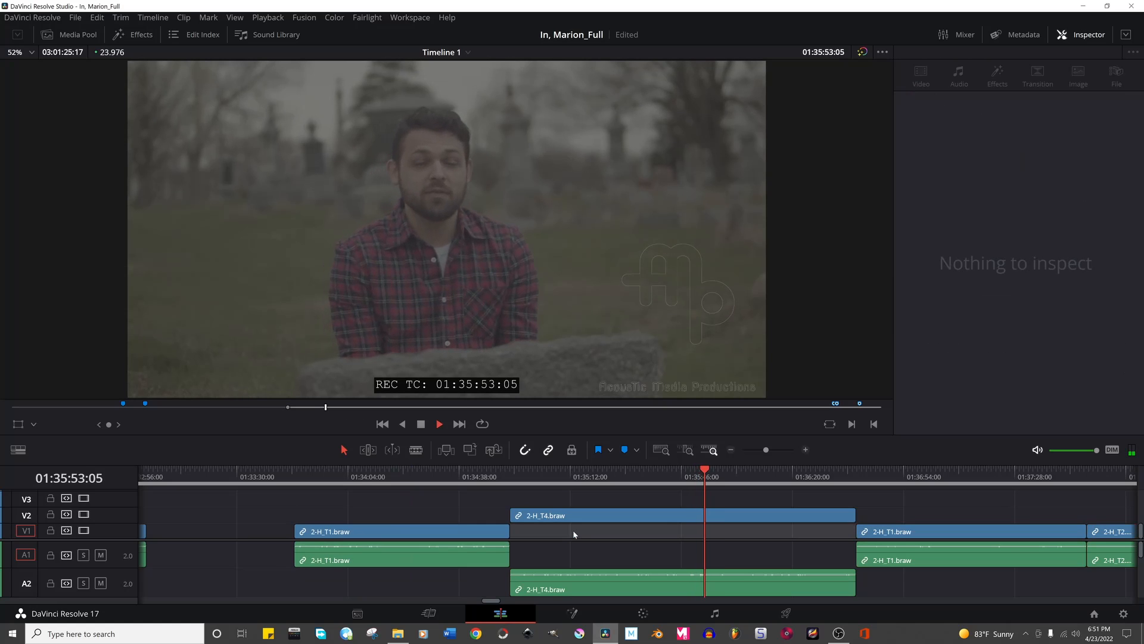
{"action": "key", "text": "space"}
{"action": "left_click_drag", "start_coordinate": [538, 481], "coordinate": [572, 469]}
{"action": "key", "text": "space"}
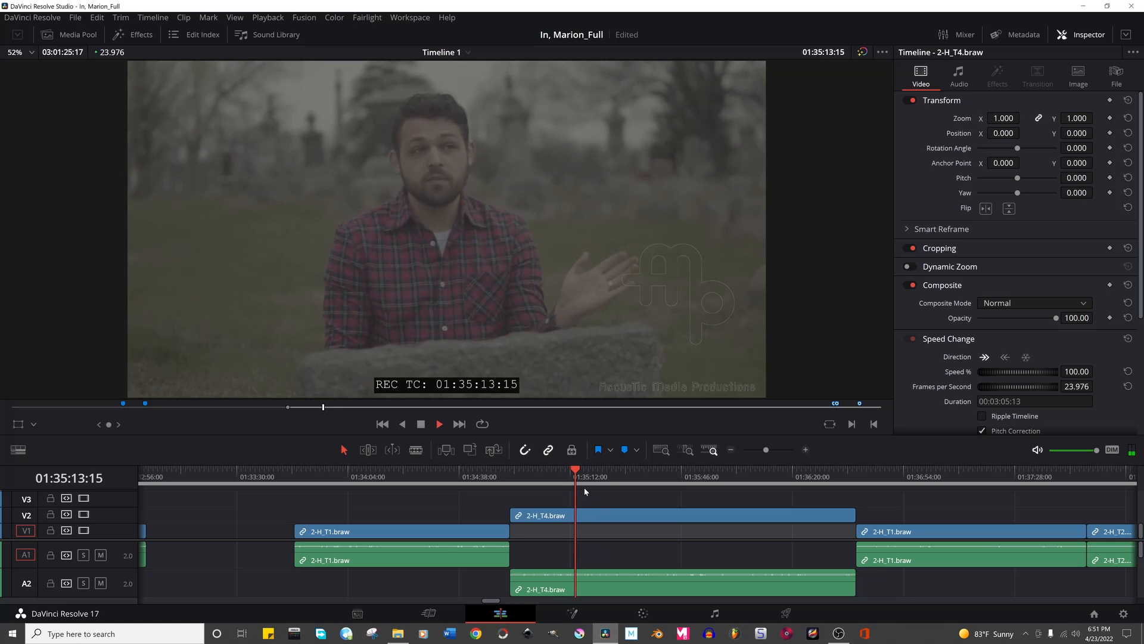
{"action": "key", "text": "space"}
Close the Inspector, play 2-H_T4.braw from 01:34:53:17 and split the linked clip at 01:35:16:19.
{"action": "mouse_move", "coordinate": [519, 480]}
{"action": "left_mouse_down"}
{"action": "mouse_move", "coordinate": [574, 481]}
{"action": "mouse_move", "coordinate": [510, 484]}
{"action": "left_mouse_up"}
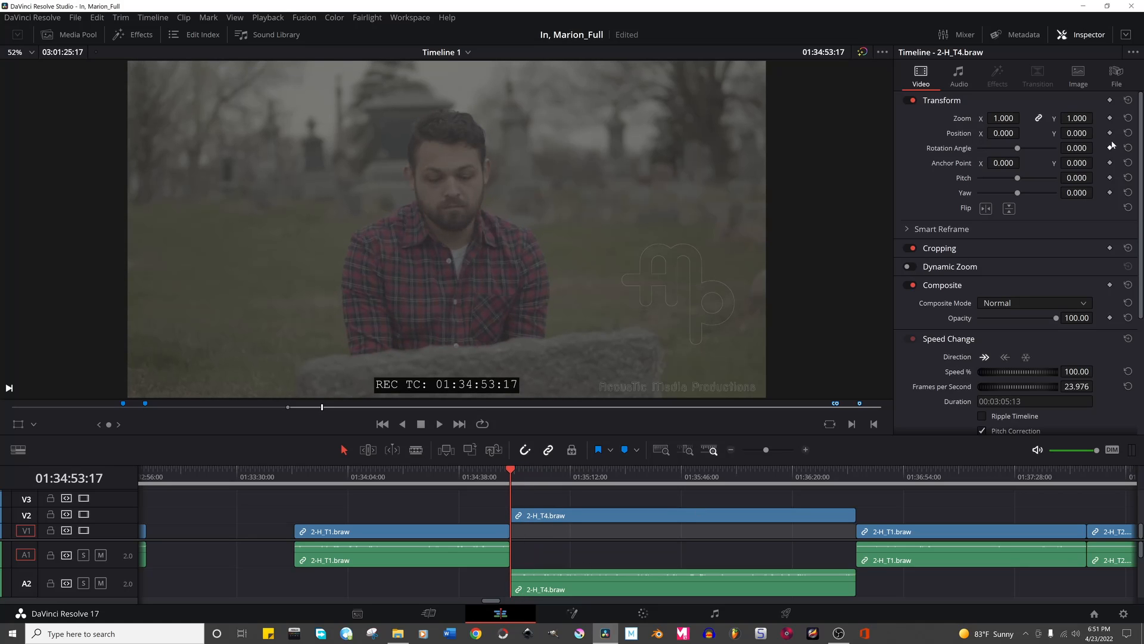
{"action": "left_click", "coordinate": [1078, 31]}
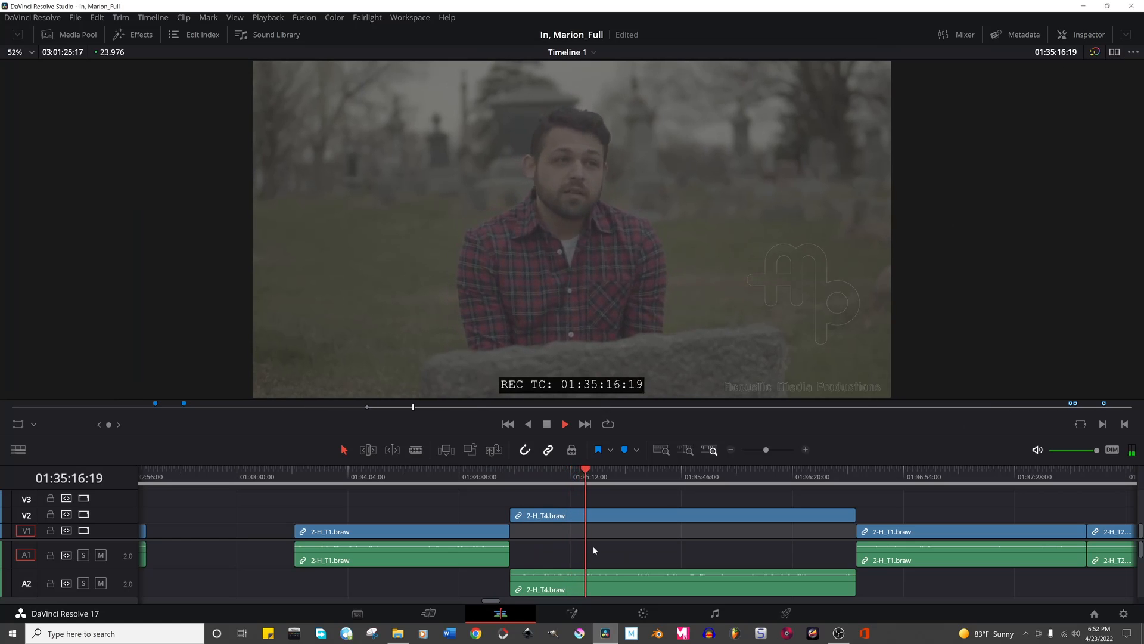
{"action": "key", "text": "ctrl+b"}
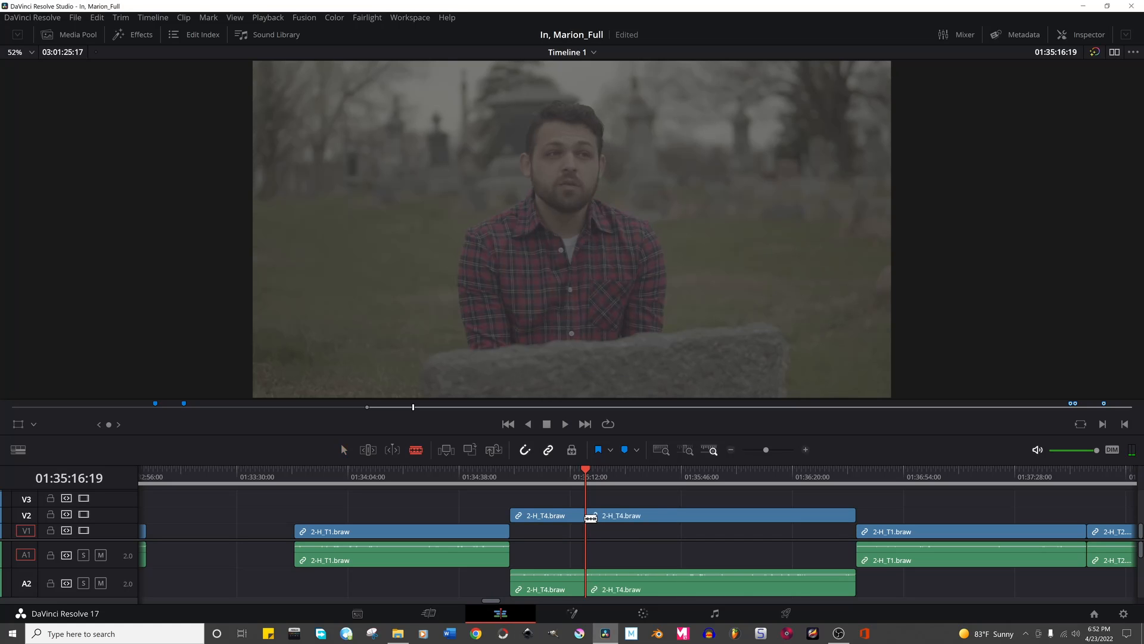
Move the first piece of the split 2-H_T4.braw back to V1 and A1, shortly after the end of 1-H_T7.braw.
{"action": "left_click_drag", "start_coordinate": [557, 517], "coordinate": [438, 520]}
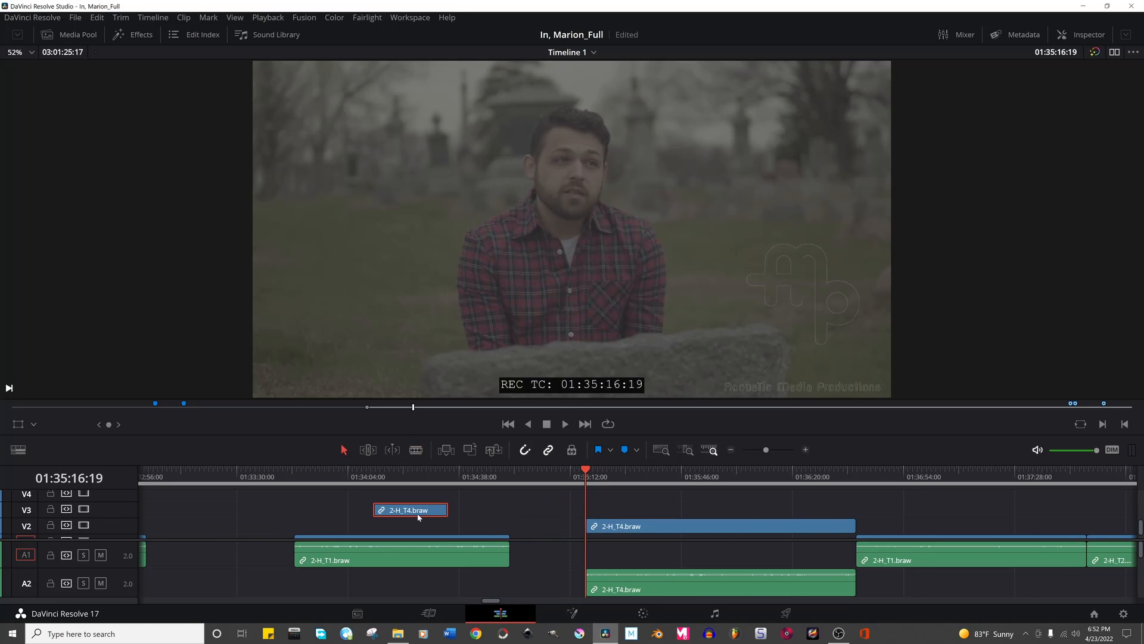
{"action": "scroll", "coordinate": [531, 541], "scroll_direction": "left", "scroll_amount": 6}
{"action": "left_click_drag", "start_coordinate": [810, 506], "coordinate": [292, 509]}
{"action": "scroll", "coordinate": [669, 522], "scroll_direction": "left", "scroll_amount": 8}
{"action": "left_click_drag", "start_coordinate": [780, 511], "coordinate": [337, 510]}
{"action": "scroll", "coordinate": [644, 524], "scroll_direction": "left", "scroll_amount": 7}
{"action": "left_click_drag", "start_coordinate": [773, 511], "coordinate": [472, 512]}
{"action": "left_click_drag", "start_coordinate": [362, 511], "coordinate": [549, 540]}
Extend the end of 1-H_T7.braw with its linked audio up to the start of 2-H_T4.braw, and scrub across the join.
{"action": "left_click", "coordinate": [527, 474]}
{"action": "key", "text": "ctrl+equal"}
{"action": "key", "text": "ctrl+equal"}
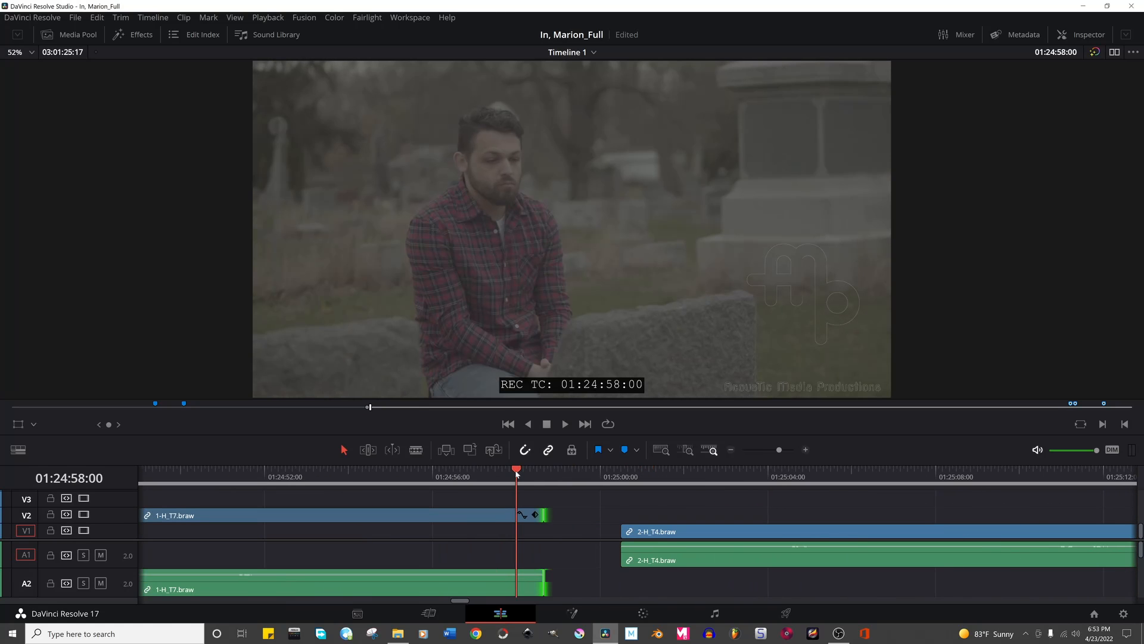
{"action": "left_click_drag", "start_coordinate": [547, 515], "coordinate": [621, 517]}
{"action": "left_click", "coordinate": [473, 477]}
{"action": "left_click_drag", "start_coordinate": [636, 475], "coordinate": [586, 483]}
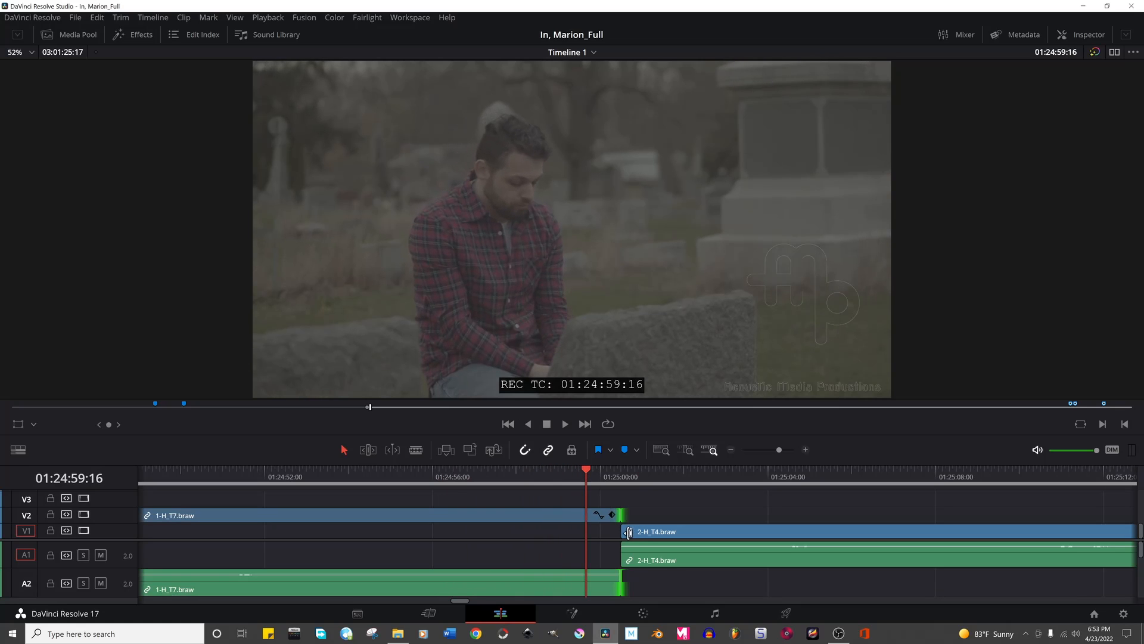
Shift 2-H_T4.braw slightly earlier so its start overlaps the audio tail of 1-H_T7.braw, and play the cut between them.
{"action": "left_click", "coordinate": [630, 534]}
{"action": "left_click_drag", "start_coordinate": [629, 532], "coordinate": [613, 531]}
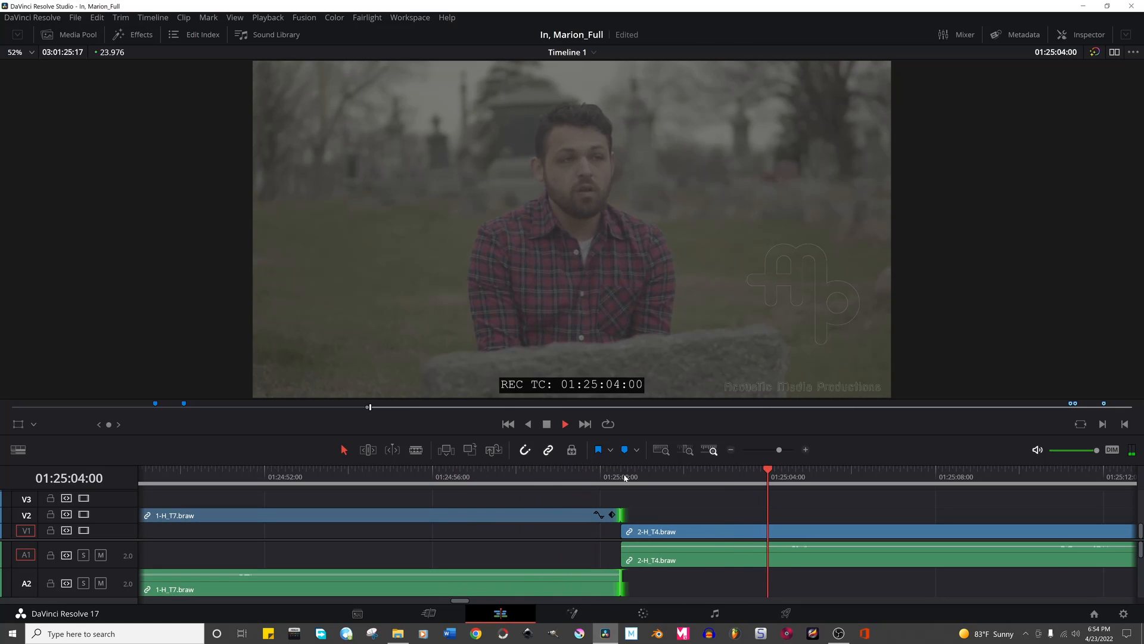
{"action": "key", "text": "space"}
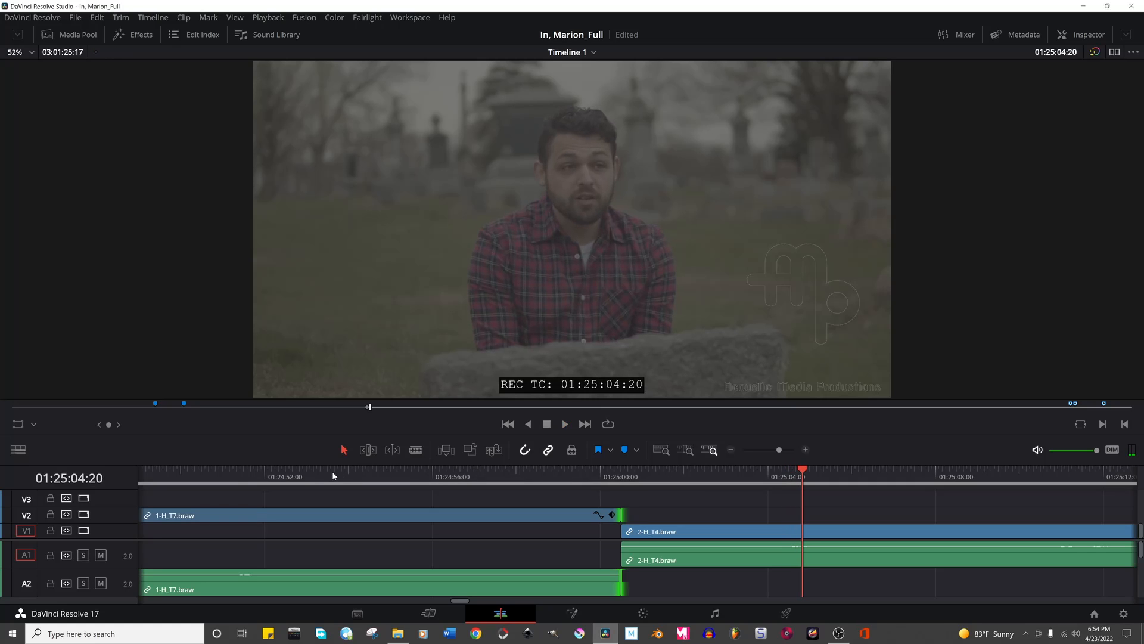
{"action": "left_click", "coordinate": [241, 471]}
{"action": "key", "text": "space"}
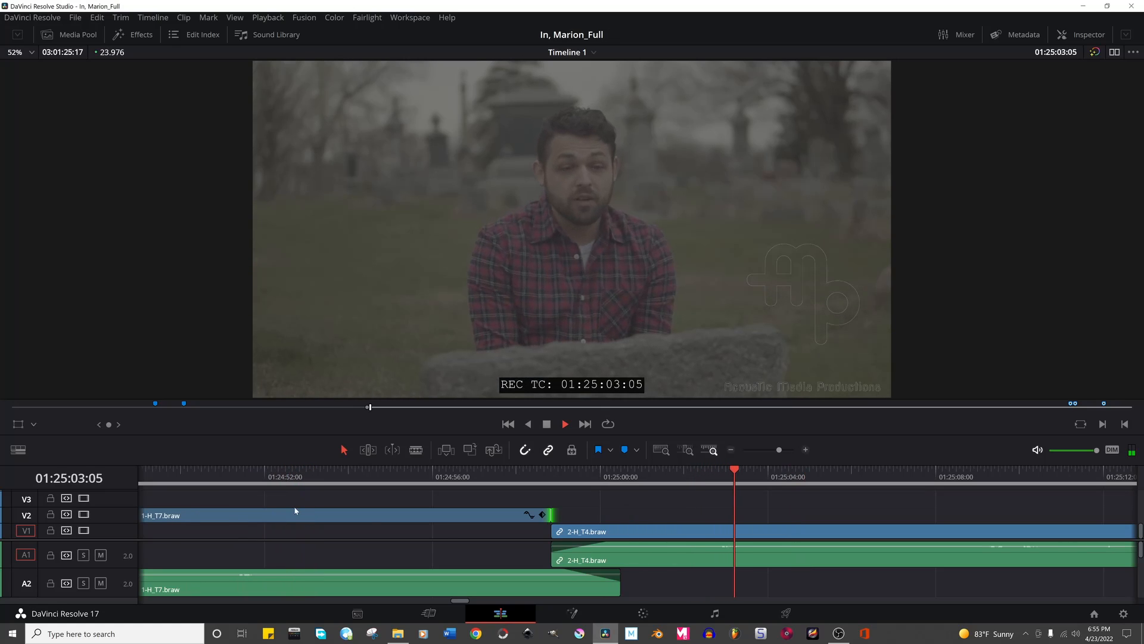
{"action": "key", "text": "space"}
Scrub and replay the last seconds of 1-H_T7.braw around 01:24:56:00 to examine the actor's expression before the cut to 2-H_T4.braw.
{"action": "key", "text": "ctrl+minus"}
{"action": "key", "text": "ctrl+minus"}
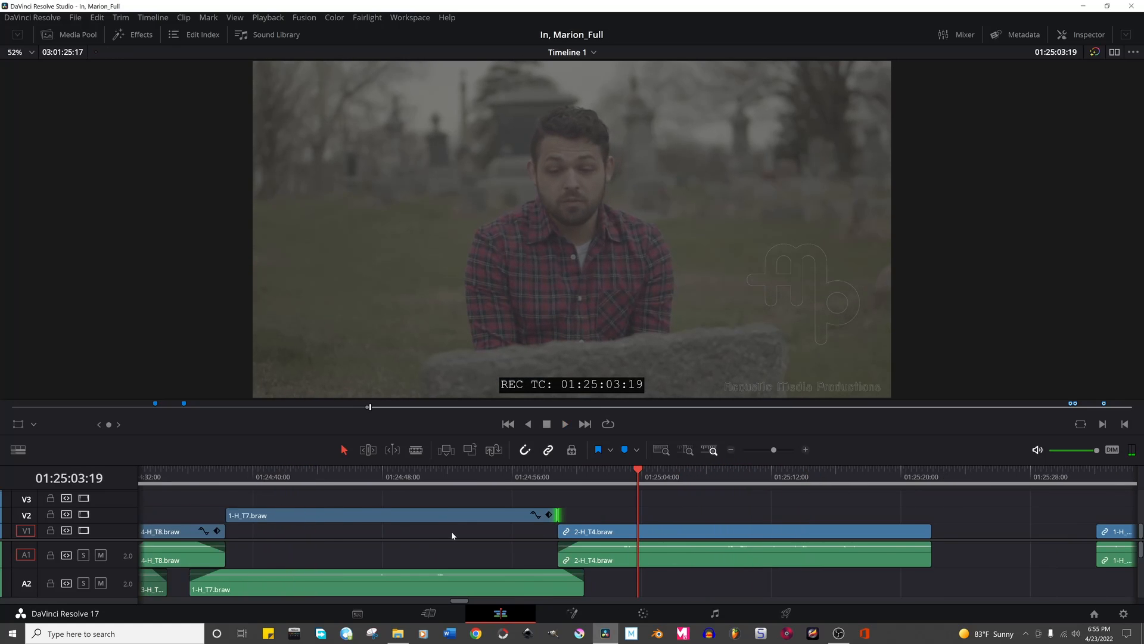
{"action": "key", "text": "ctrl+equal"}
{"action": "left_click_drag", "start_coordinate": [550, 475], "coordinate": [574, 483]}
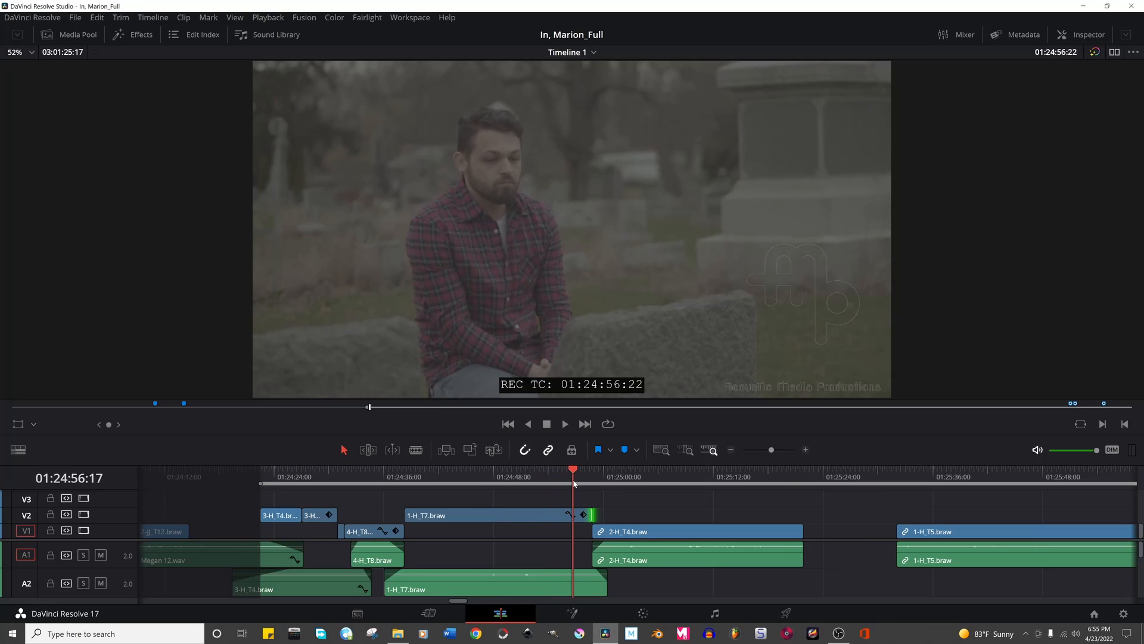
{"action": "scroll", "coordinate": [571, 522], "scroll_direction": "up", "scroll_amount": 5}
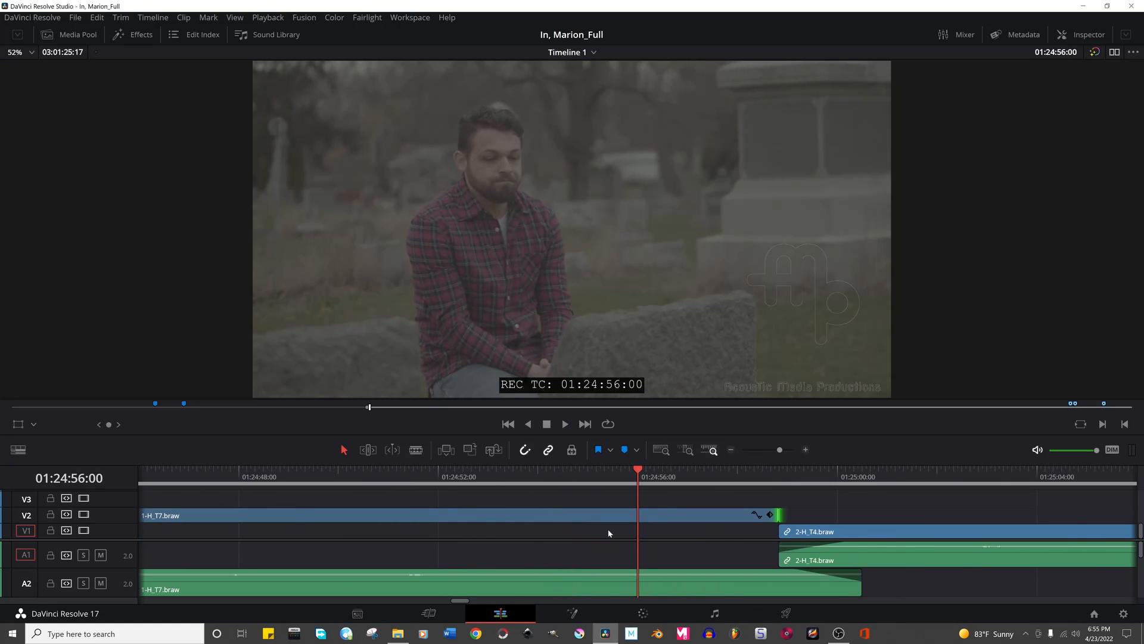
{"action": "left_click_drag", "start_coordinate": [428, 480], "coordinate": [501, 482]}
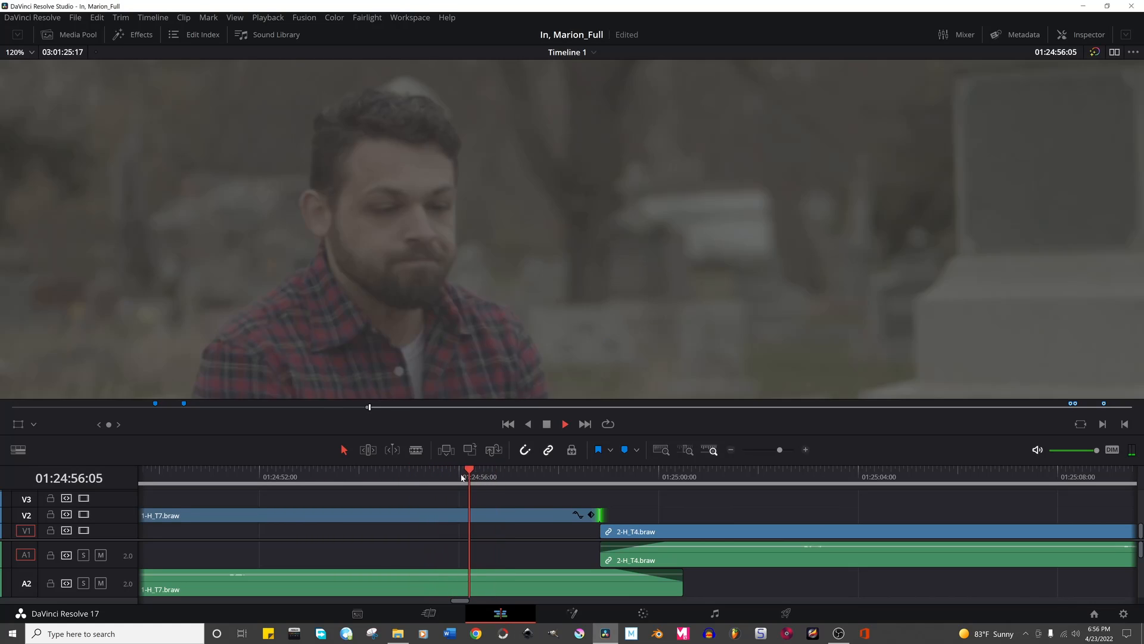
{"action": "left_click", "coordinate": [429, 478]}
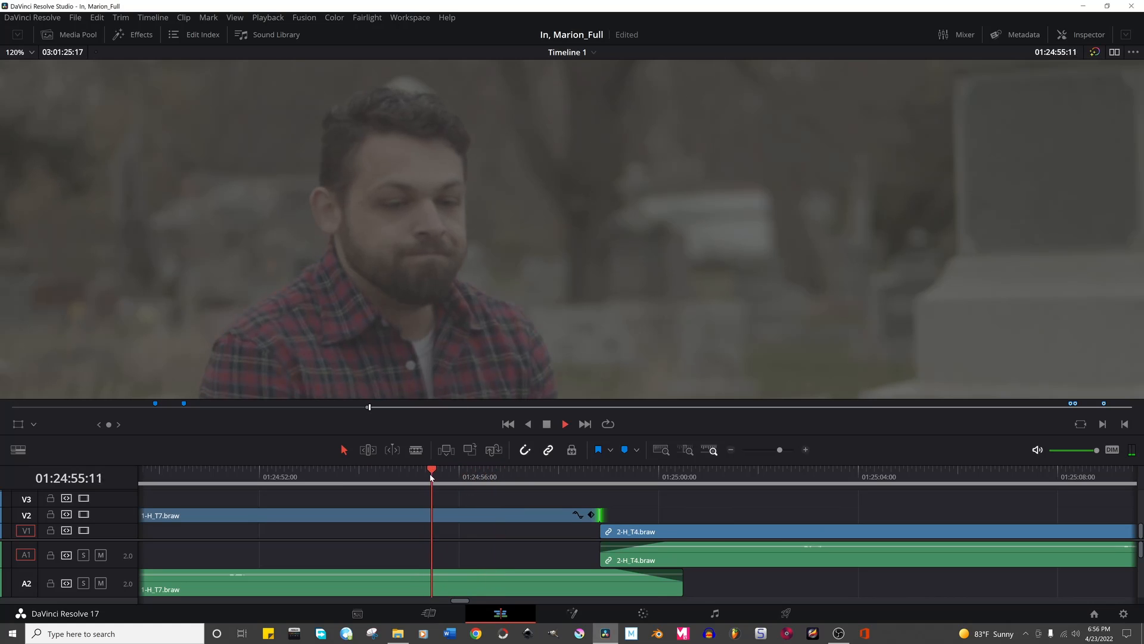
{"action": "key", "text": "space"}
{"action": "left_click_drag", "start_coordinate": [451, 478], "coordinate": [391, 478]}
{"action": "key", "text": "space"}
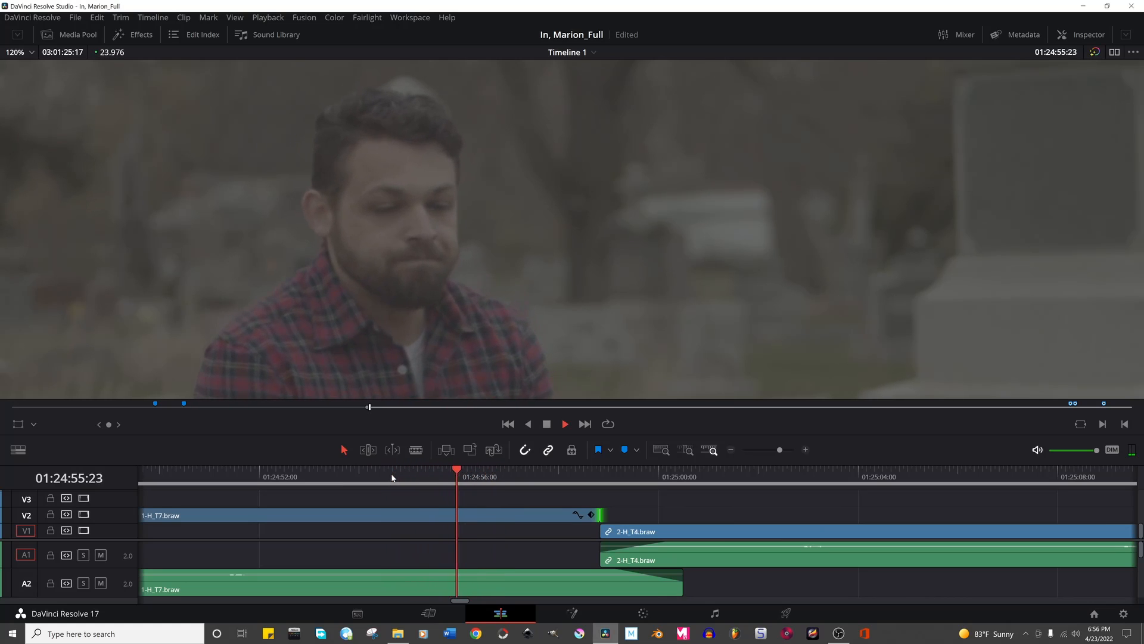
{"action": "key", "text": "space"}
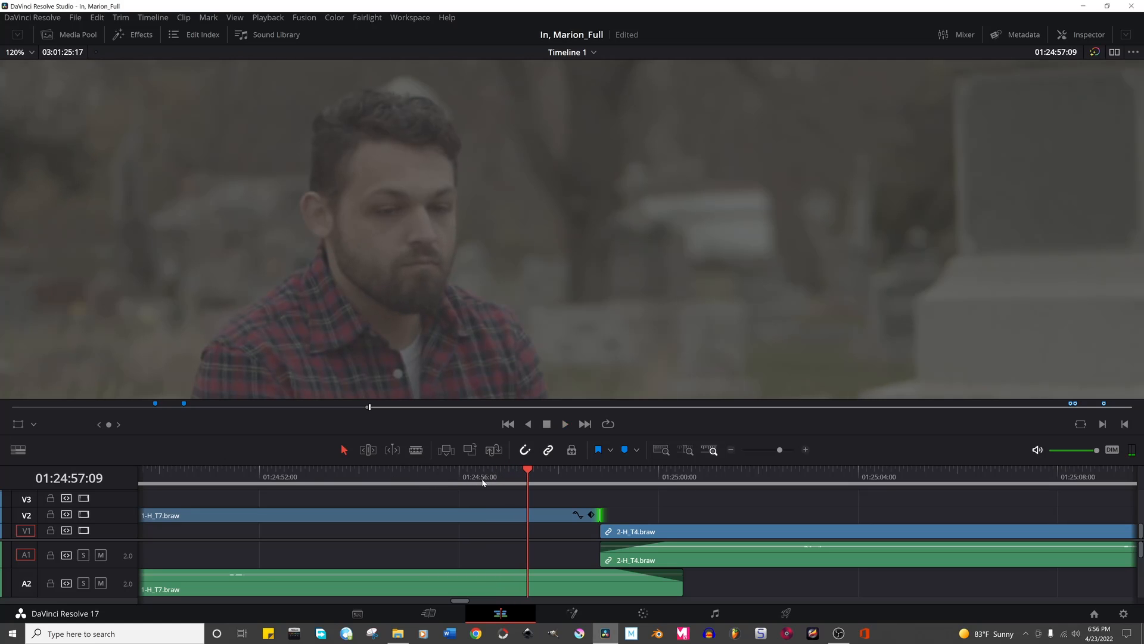
Play back the cut from clip 1-H_T7 to clip 2-H_T4, starting at 01:24:49:17.
{"action": "left_click", "coordinate": [530, 513]}
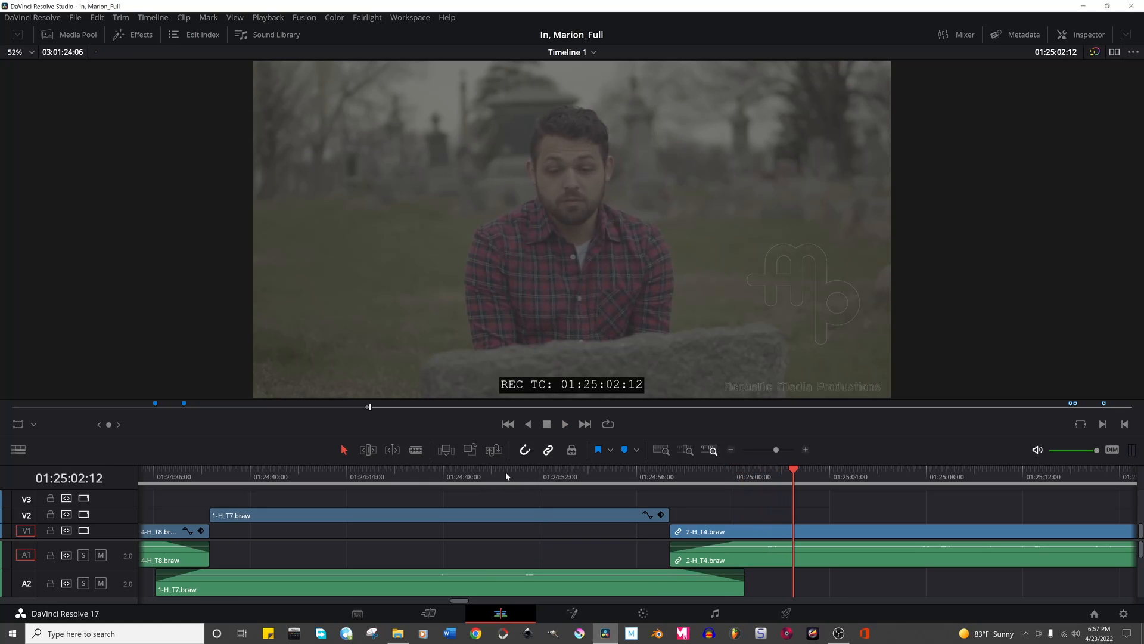
{"action": "left_click", "coordinate": [484, 473]}
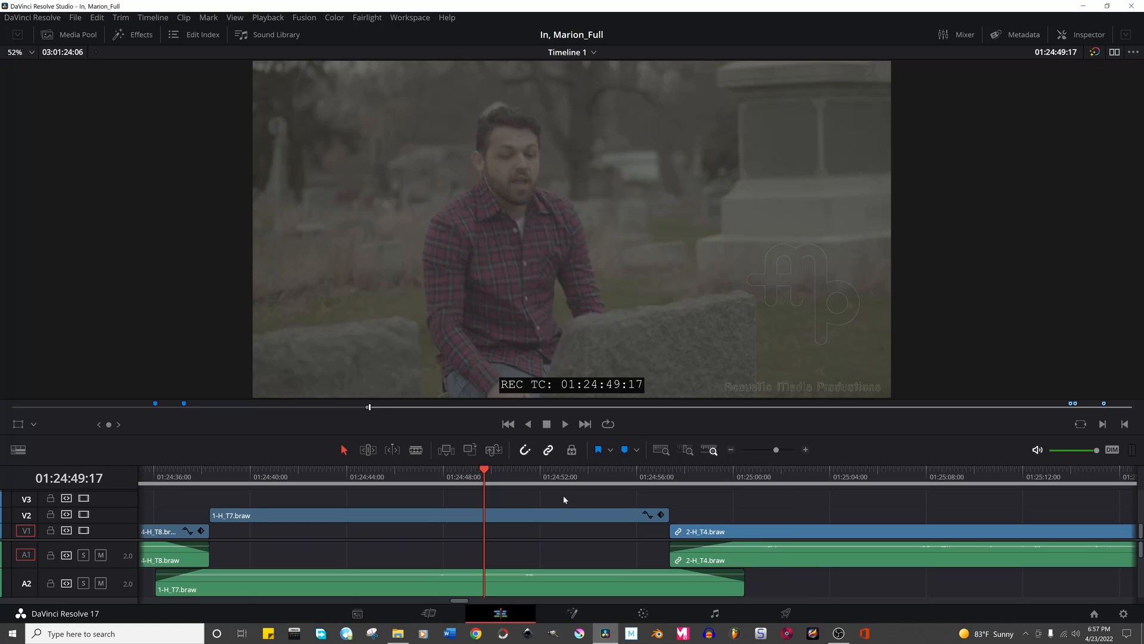
{"action": "key", "text": "space"}
{"action": "scroll", "coordinate": [562, 534], "scroll_direction": "up", "scroll_amount": 2}
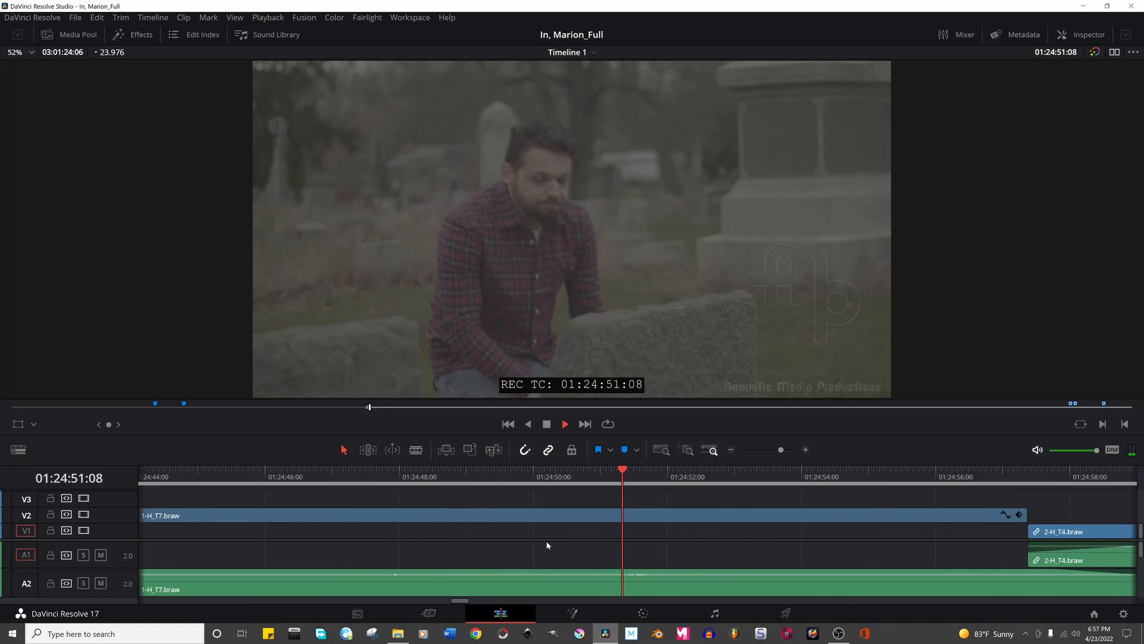
{"action": "scroll", "coordinate": [546, 545], "scroll_direction": "right", "scroll_amount": 3}
{"action": "scroll", "coordinate": [547, 545], "scroll_direction": "up", "scroll_amount": 2}
{"action": "scroll", "coordinate": [547, 541], "scroll_direction": "right", "scroll_amount": 2}
{"action": "scroll", "coordinate": [546, 538], "scroll_direction": "up", "scroll_amount": 1}
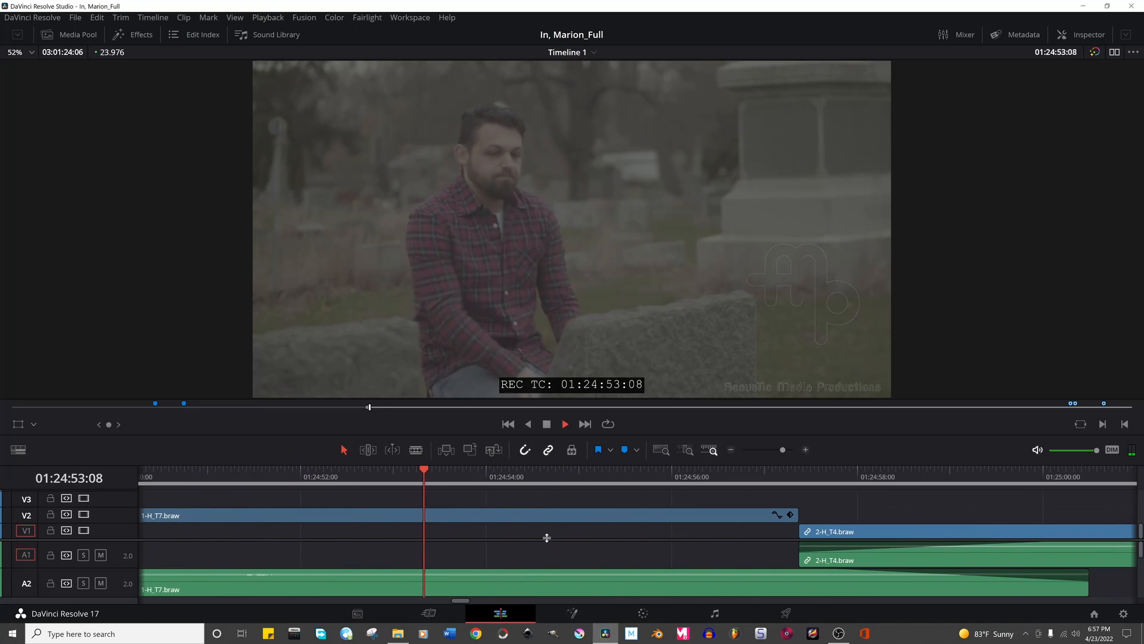
{"action": "scroll", "coordinate": [546, 538], "scroll_direction": "right", "scroll_amount": 2}
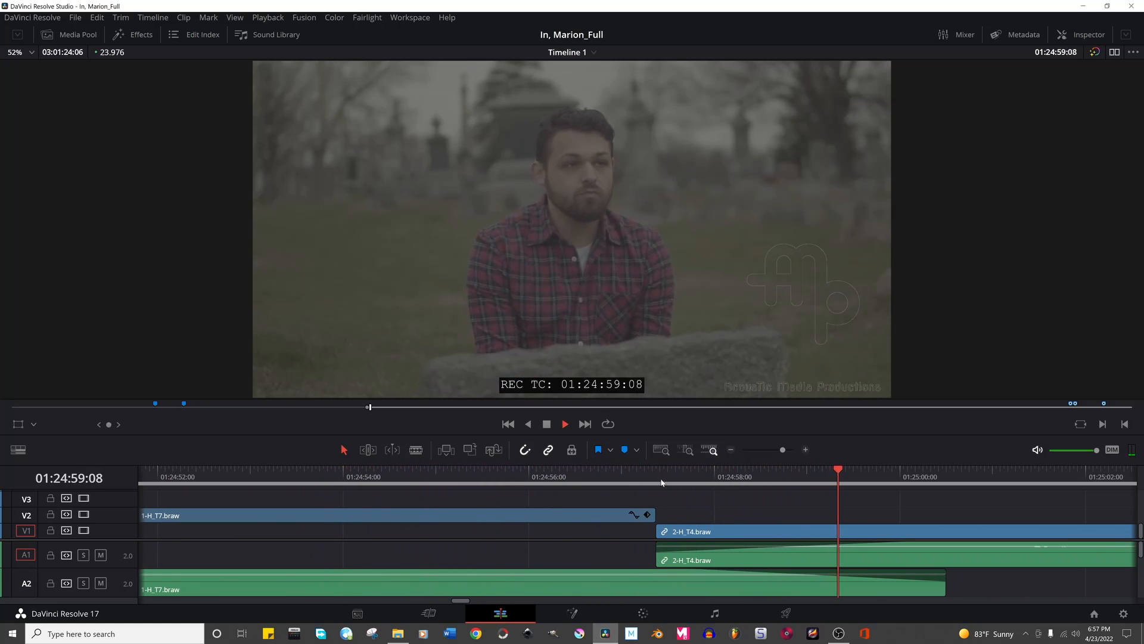
Move the cut between clips 1-H_T7 and 2-H_T4 earlier, to about 01:24:56:19, and review it from 01:24:56:08.
{"action": "left_click_drag", "start_coordinate": [661, 467], "coordinate": [619, 470]}
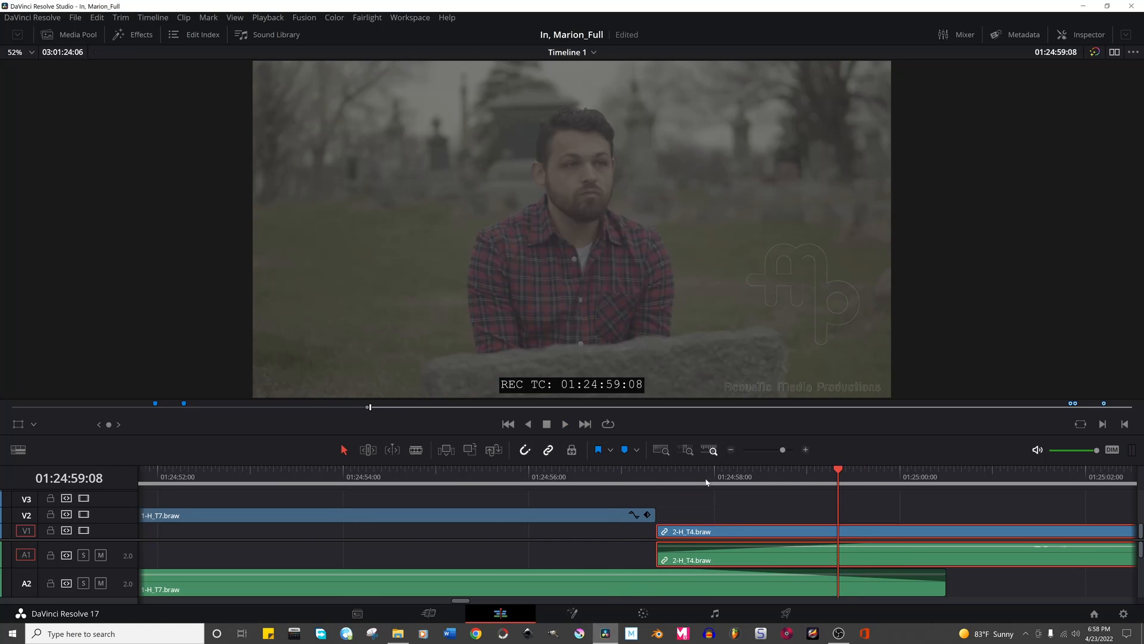
{"action": "left_click_drag", "start_coordinate": [737, 481], "coordinate": [567, 485]}
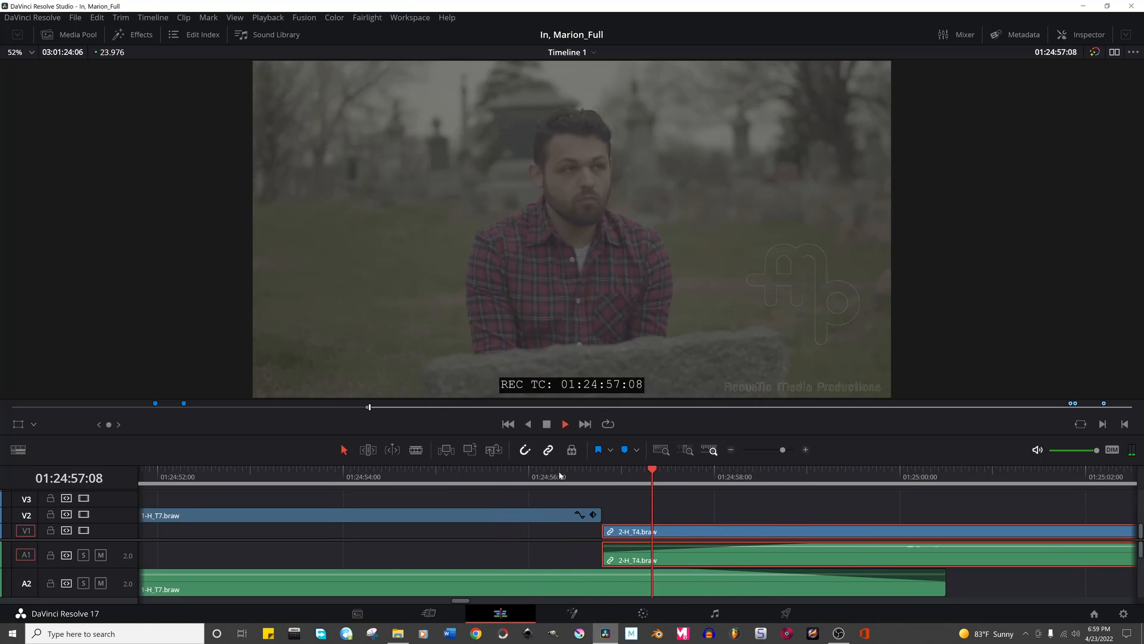
{"action": "left_click", "coordinate": [561, 476]}
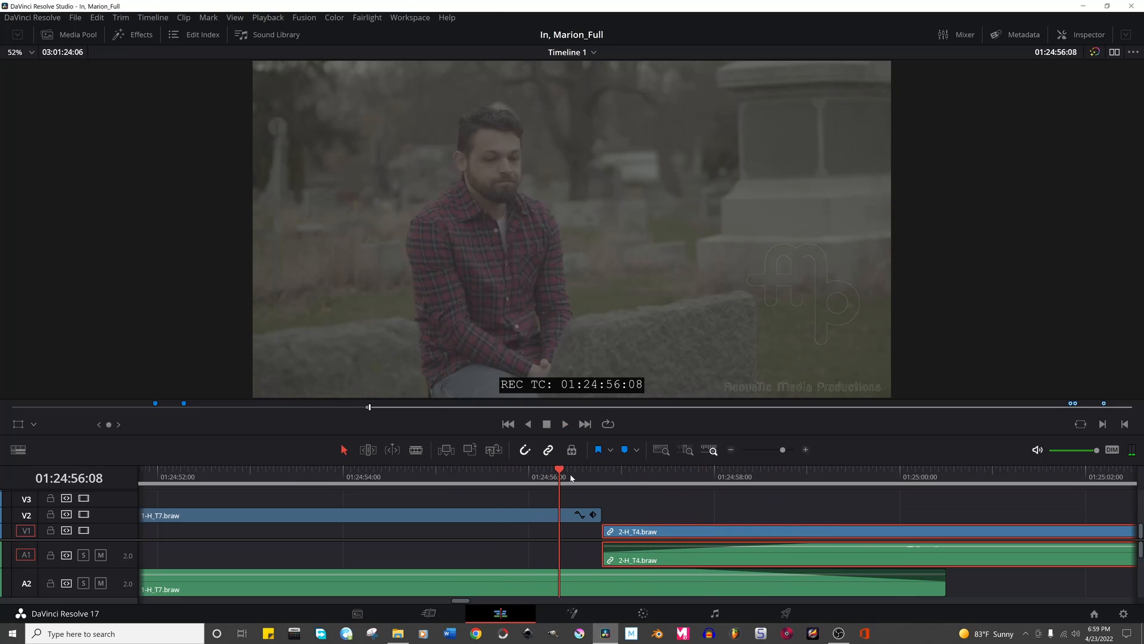
{"action": "mouse_move", "coordinate": [595, 478]}
{"action": "left_mouse_down"}
{"action": "mouse_move", "coordinate": [573, 480]}
{"action": "mouse_move", "coordinate": [602, 480]}
{"action": "mouse_move", "coordinate": [577, 481]}
{"action": "mouse_move", "coordinate": [587, 482]}
{"action": "left_mouse_up"}
Extend the end of clip 1-H_T7 on V2 to about 01:24:57:01, overlapping the start of 2-H_T4.
{"action": "left_click_drag", "start_coordinate": [602, 525], "coordinate": [629, 514]}
{"action": "left_click", "coordinate": [601, 471]}
{"action": "mouse_move", "coordinate": [600, 472]}
{"action": "left_mouse_down"}
{"action": "mouse_move", "coordinate": [579, 474]}
{"action": "mouse_move", "coordinate": [603, 477]}
{"action": "mouse_move", "coordinate": [581, 477]}
{"action": "mouse_move", "coordinate": [590, 481]}
{"action": "left_mouse_up"}
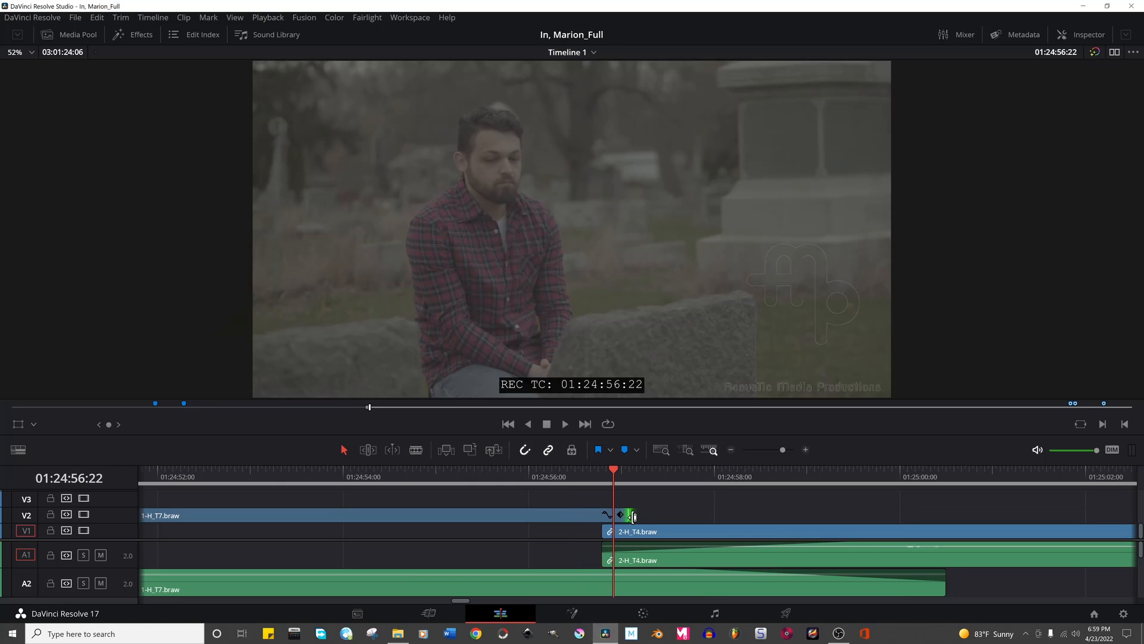
Set the cut between 1-H_T7 and 2-H_T4 to 01:24:56:22 and play the transition.
{"action": "mouse_move", "coordinate": [633, 515]}
{"action": "left_mouse_down"}
{"action": "mouse_move", "coordinate": [613, 515]}
{"action": "mouse_move", "coordinate": [638, 532]}
{"action": "left_mouse_up"}
{"action": "key", "text": "space"}
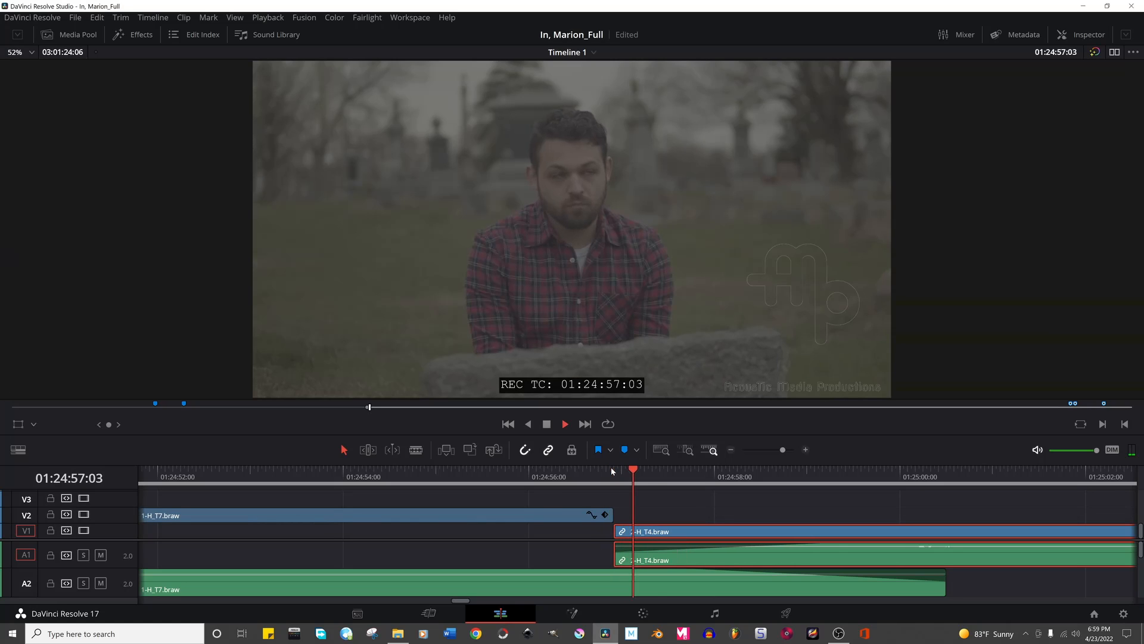
{"action": "left_click", "coordinate": [611, 470]}
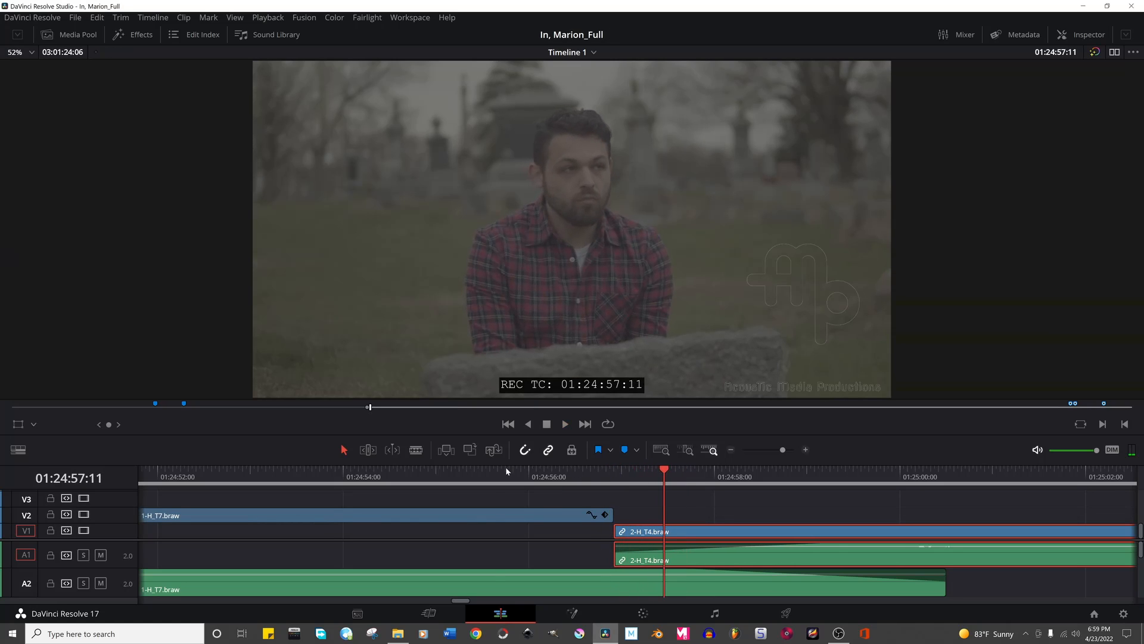
{"action": "left_click", "coordinate": [492, 470]}
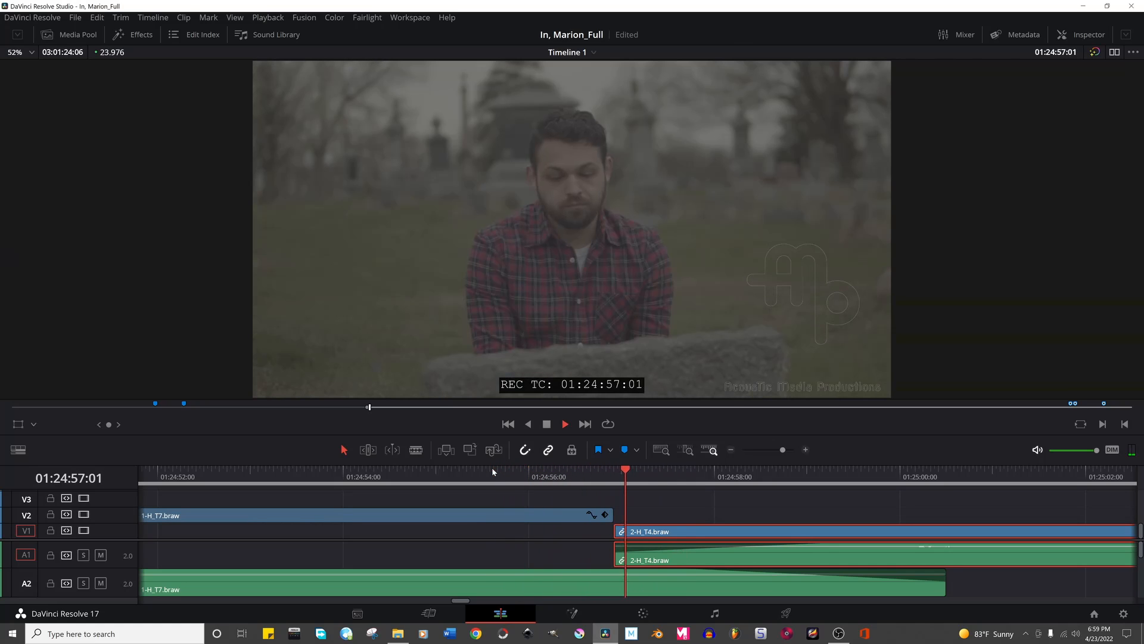
{"action": "key", "text": "space"}
Undo the last trims at the cut between 1-H_T7 and 2-H_T4 and play the transition again.
{"action": "key", "text": "ctrl+z"}
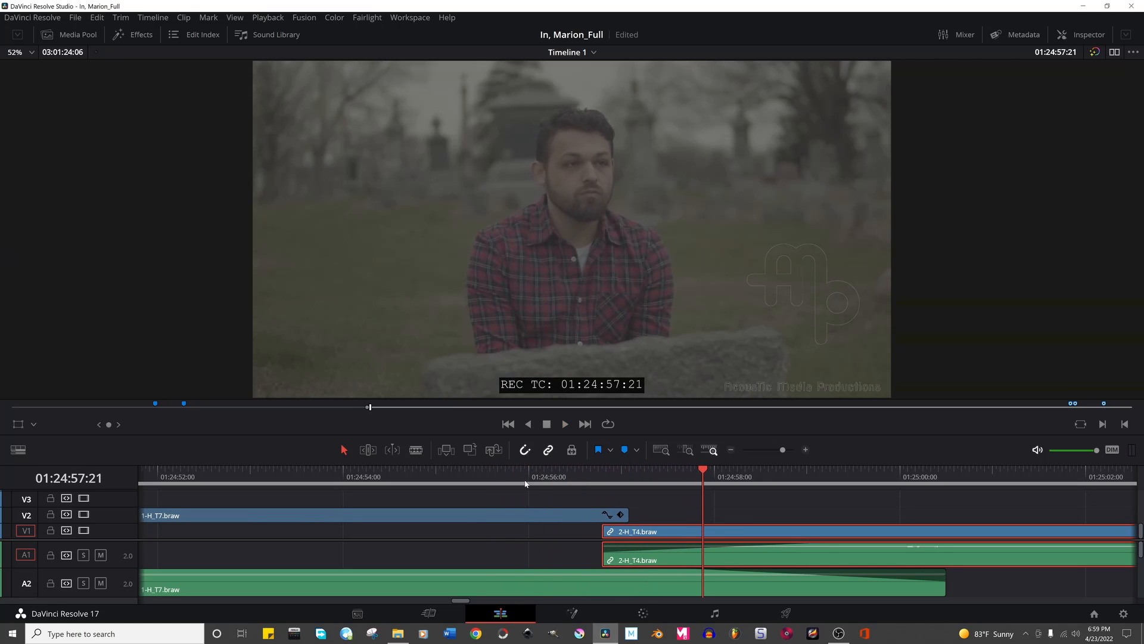
{"action": "left_click", "coordinate": [511, 480]}
{"action": "key", "text": "space"}
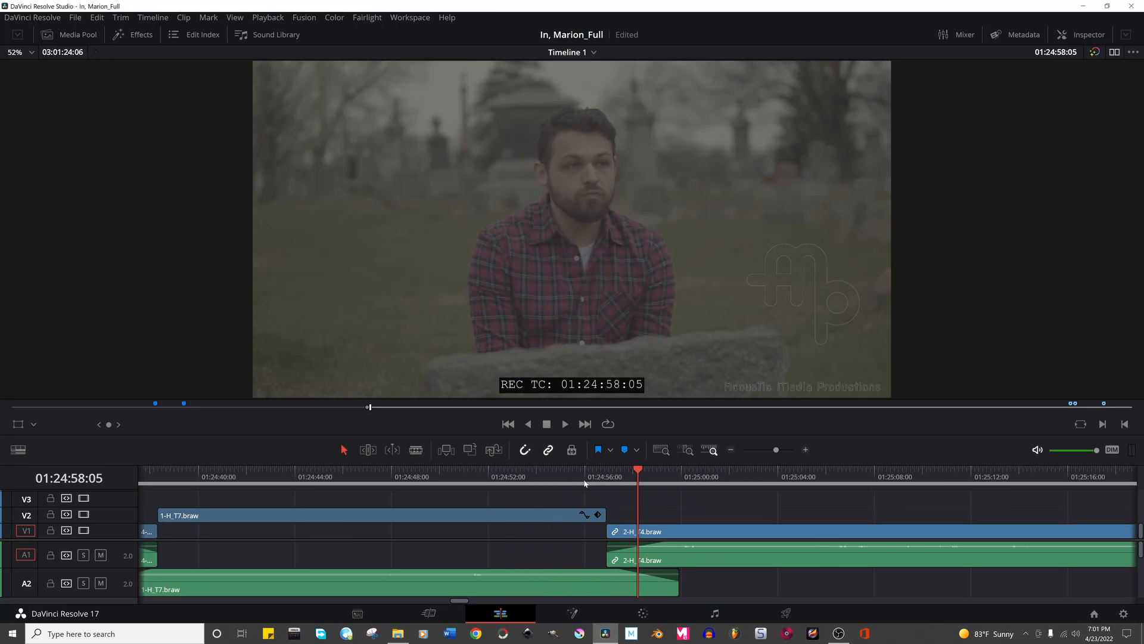
Scrub through the clips around 2-H_T4 and play that clip from 01:25:05:01.
{"action": "scroll", "coordinate": [584, 483], "scroll_direction": "down", "scroll_amount": 6}
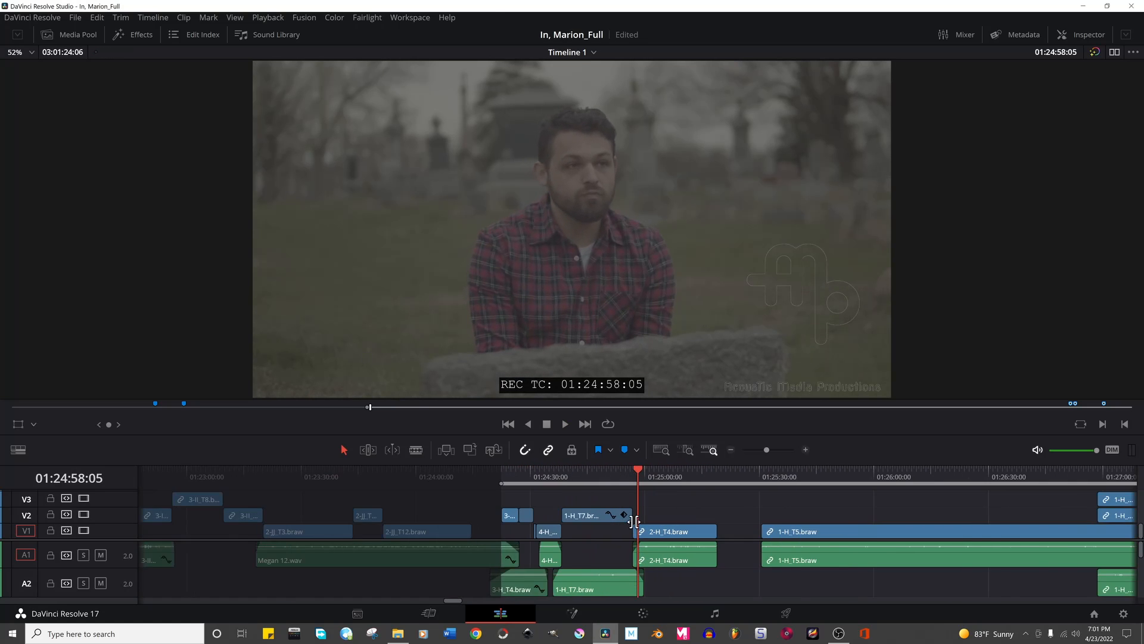
{"action": "left_click", "coordinate": [546, 477]}
{"action": "key", "text": "shift+Right"}
{"action": "key", "text": "shift+Right"}
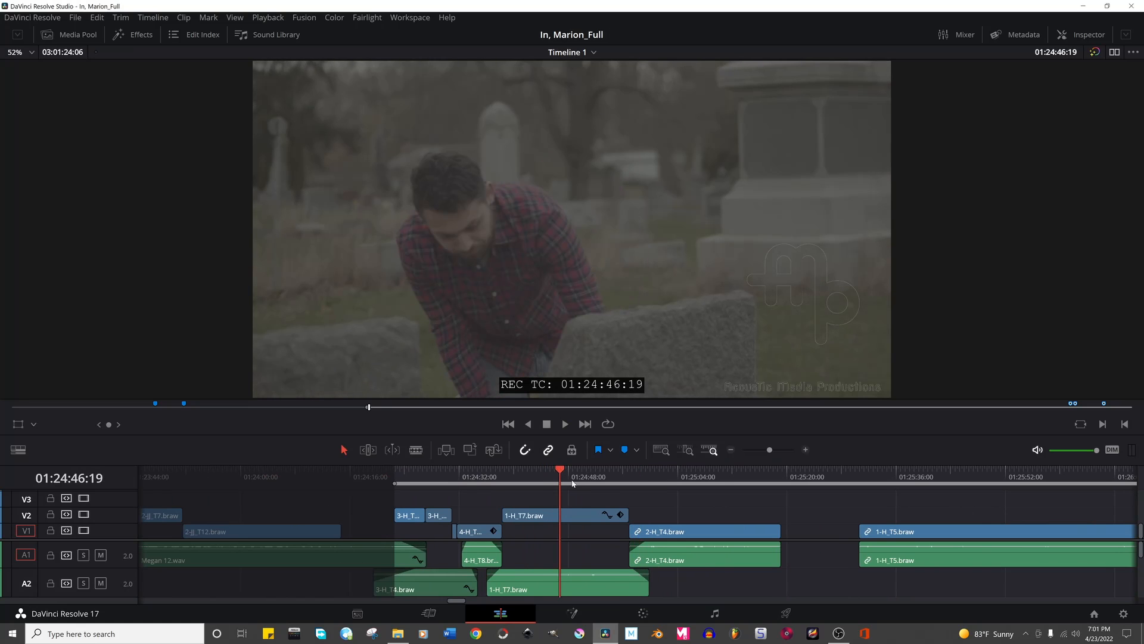
{"action": "scroll", "coordinate": [640, 509], "scroll_direction": "right", "scroll_amount": 5}
{"action": "left_click", "coordinate": [507, 479]}
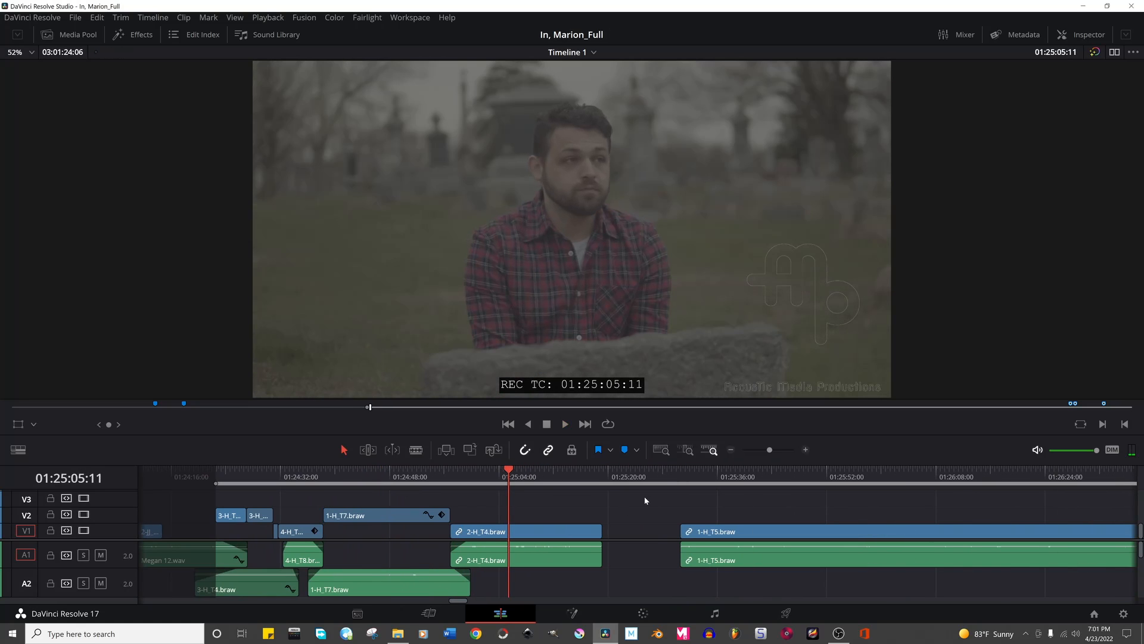
{"action": "left_click", "coordinate": [506, 476]}
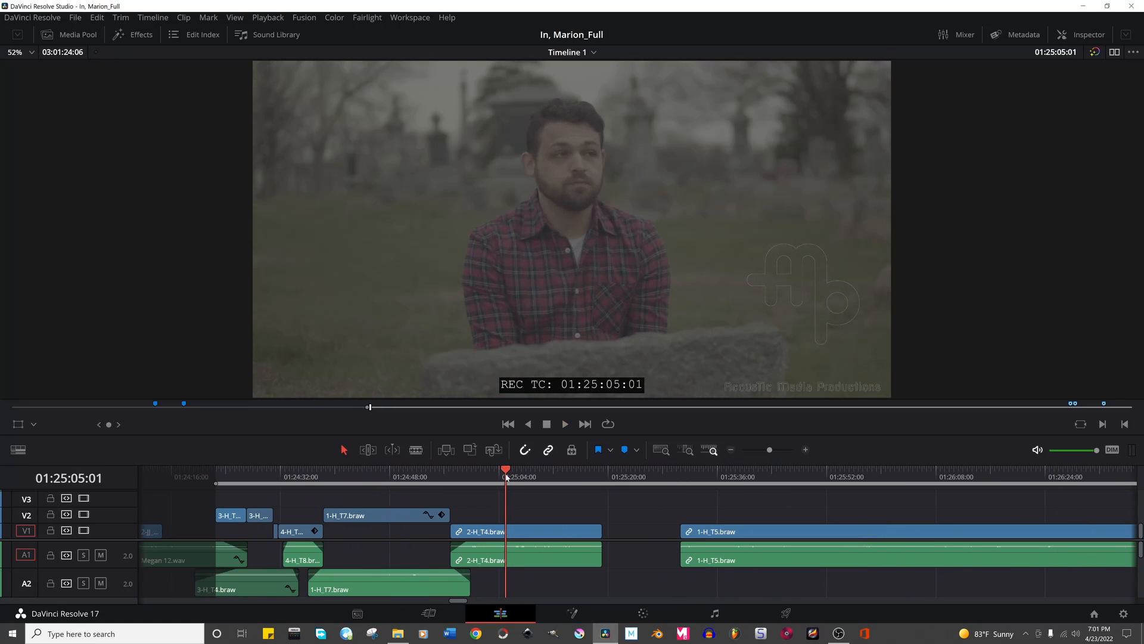
{"action": "key", "text": "space"}
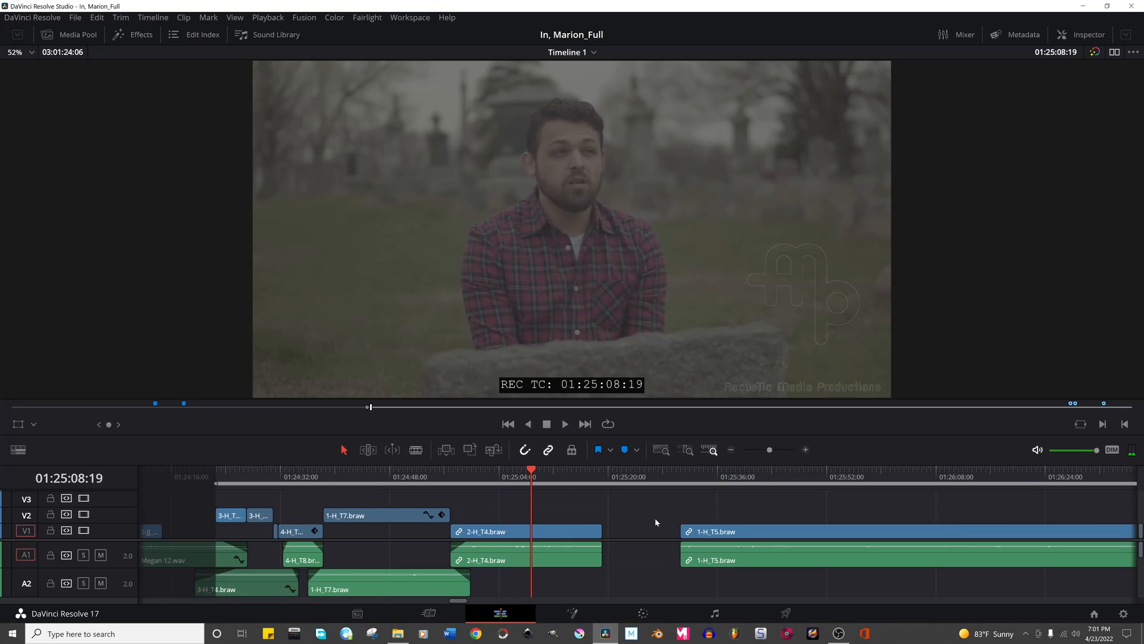
Find the end of the line in clip 2-H_T4 and trim the clip's end to 01:25:12:07.
{"action": "left_click", "coordinate": [545, 475]}
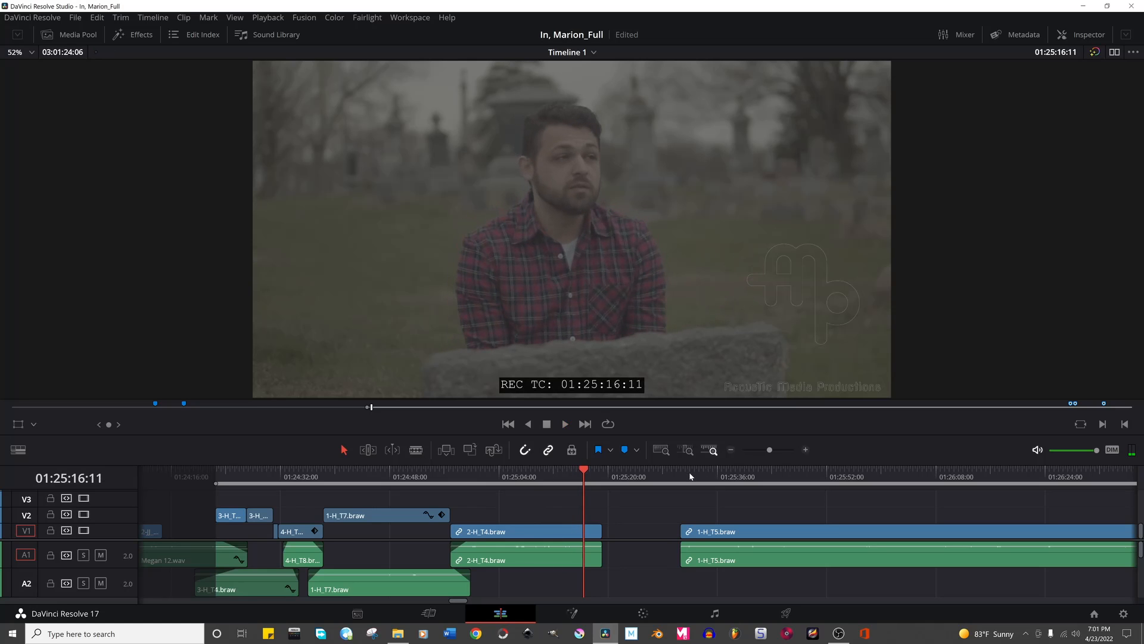
{"action": "left_click_drag", "start_coordinate": [693, 478], "coordinate": [728, 481]}
{"action": "left_click_drag", "start_coordinate": [534, 487], "coordinate": [494, 482]}
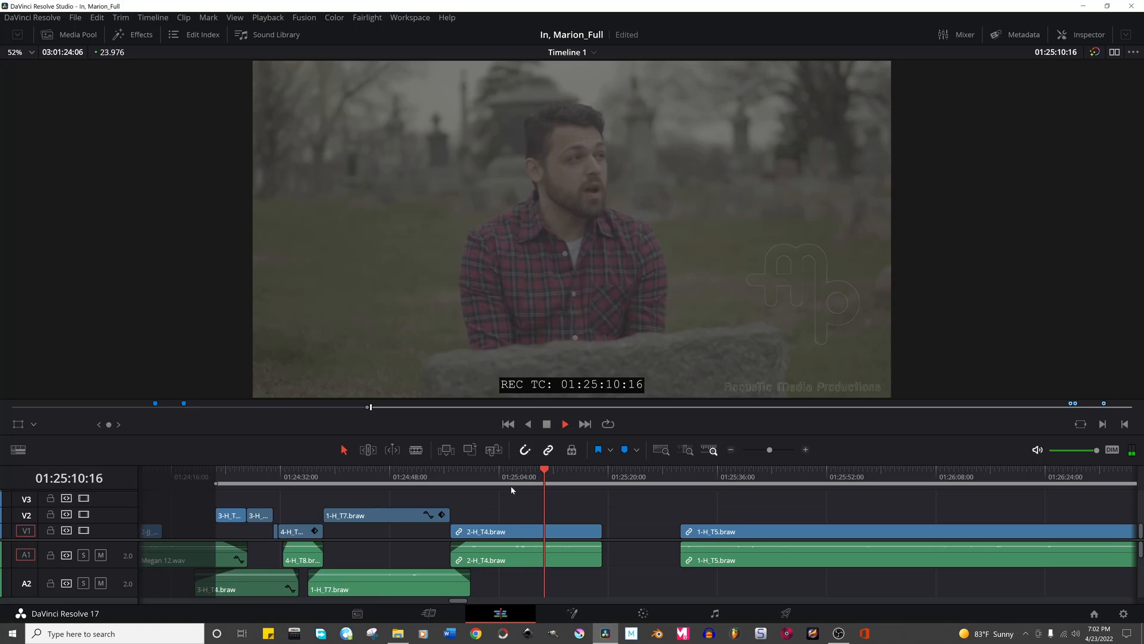
{"action": "key", "text": "space"}
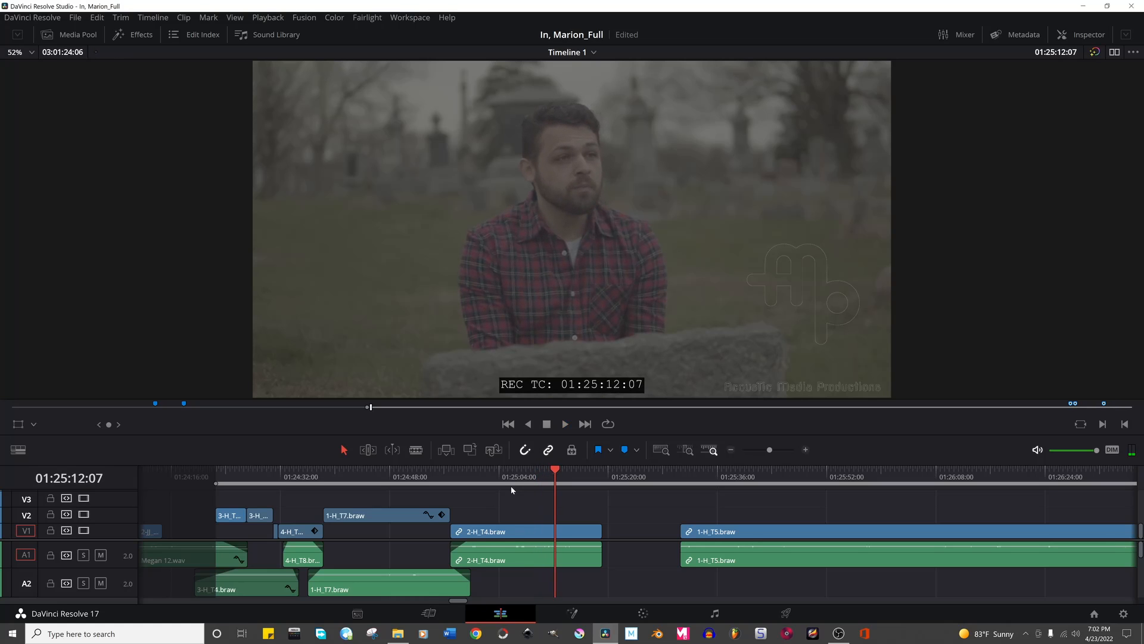
{"action": "left_click_drag", "start_coordinate": [600, 533], "coordinate": [561, 533]}
{"action": "scroll", "coordinate": [668, 516], "scroll_direction": "left", "scroll_amount": 2}
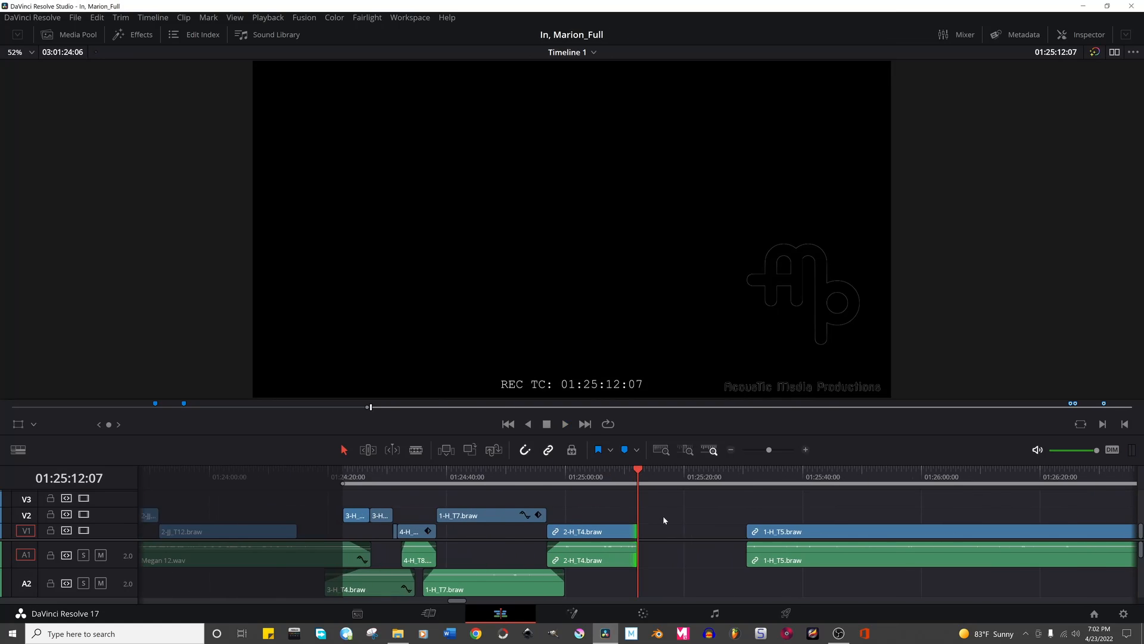
Play the 1-H clips on V2 that follow 2-H_T4, starting from the first frame of 1-H_T6.
{"action": "scroll", "coordinate": [663, 516], "scroll_direction": "right", "scroll_amount": 5}
{"action": "left_click", "coordinate": [406, 477]}
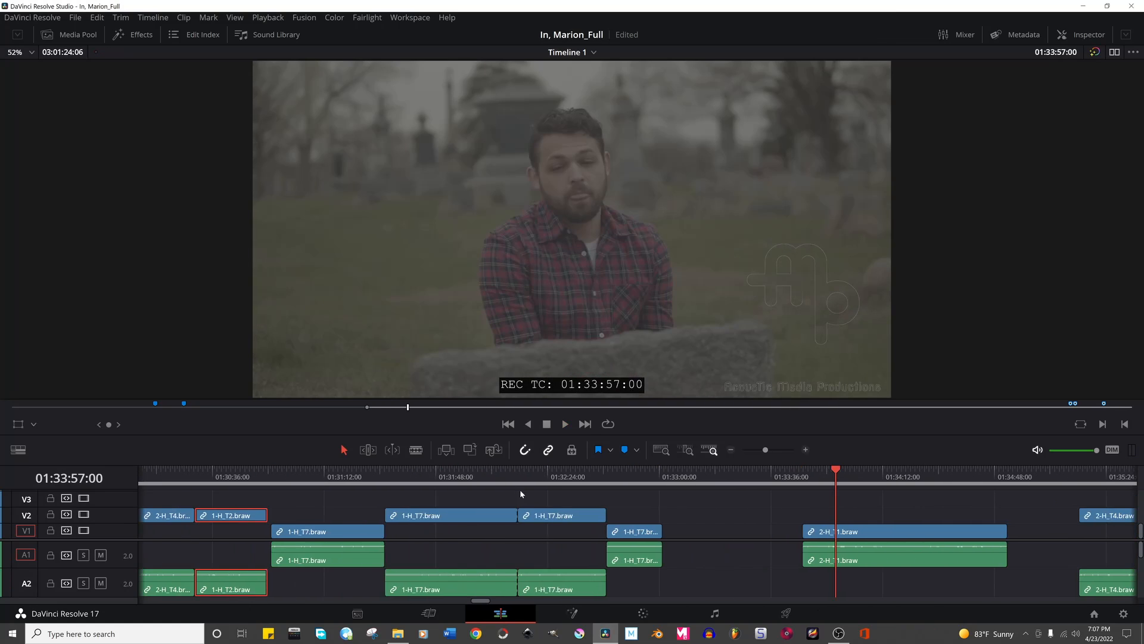
{"action": "scroll", "coordinate": [517, 489], "scroll_direction": "left", "scroll_amount": 5}
{"action": "scroll", "coordinate": [517, 493], "scroll_direction": "left", "scroll_amount": 10}
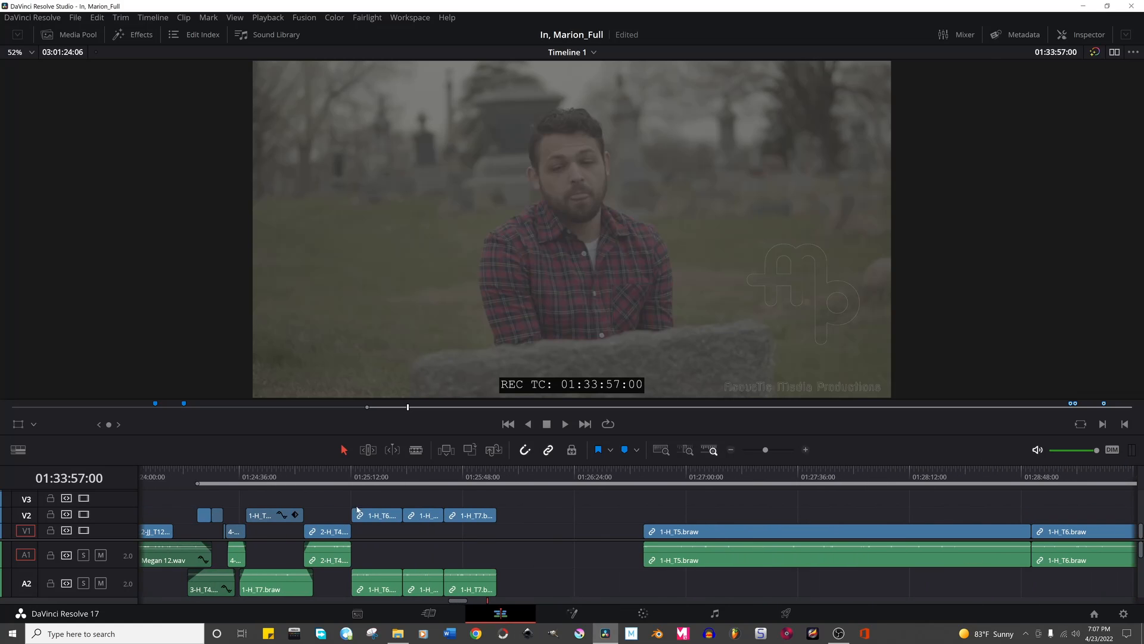
{"action": "left_click", "coordinate": [352, 477]}
{"action": "key", "text": "space"}
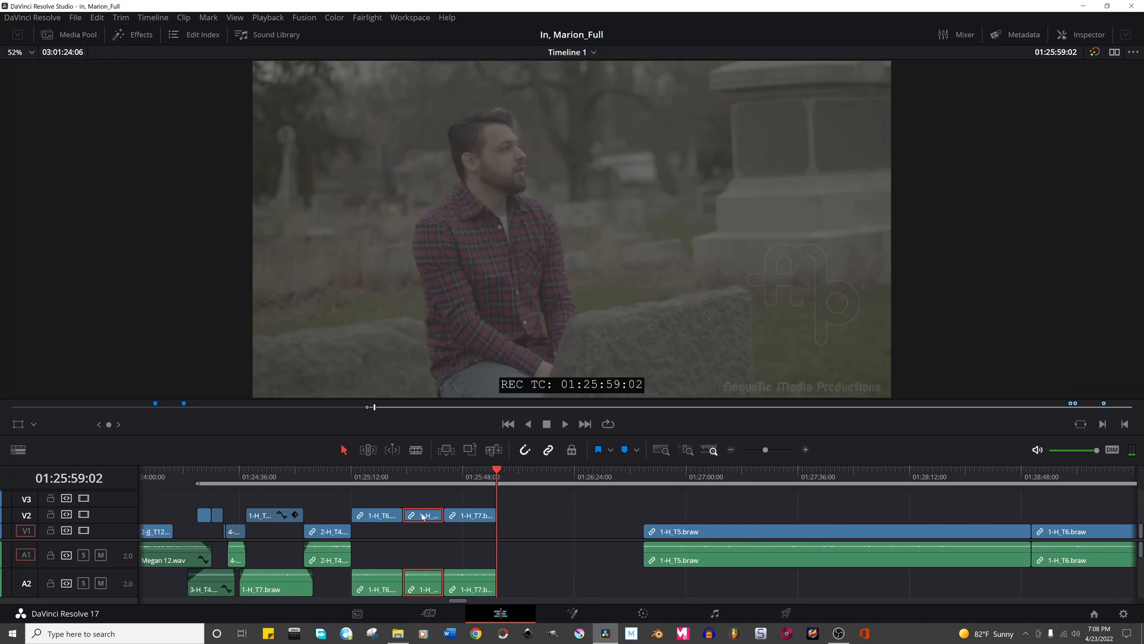
Place 1-H_T7 directly after 1-H_T6 on V2, put the former middle clip after it on V1, and play the new order.
{"action": "left_click_drag", "start_coordinate": [423, 516], "coordinate": [476, 521]}
{"action": "left_click", "coordinate": [467, 518]}
{"action": "left_click_drag", "start_coordinate": [475, 477], "coordinate": [471, 479]}
{"action": "left_click", "coordinate": [433, 479]}
{"action": "left_click", "coordinate": [372, 477]}
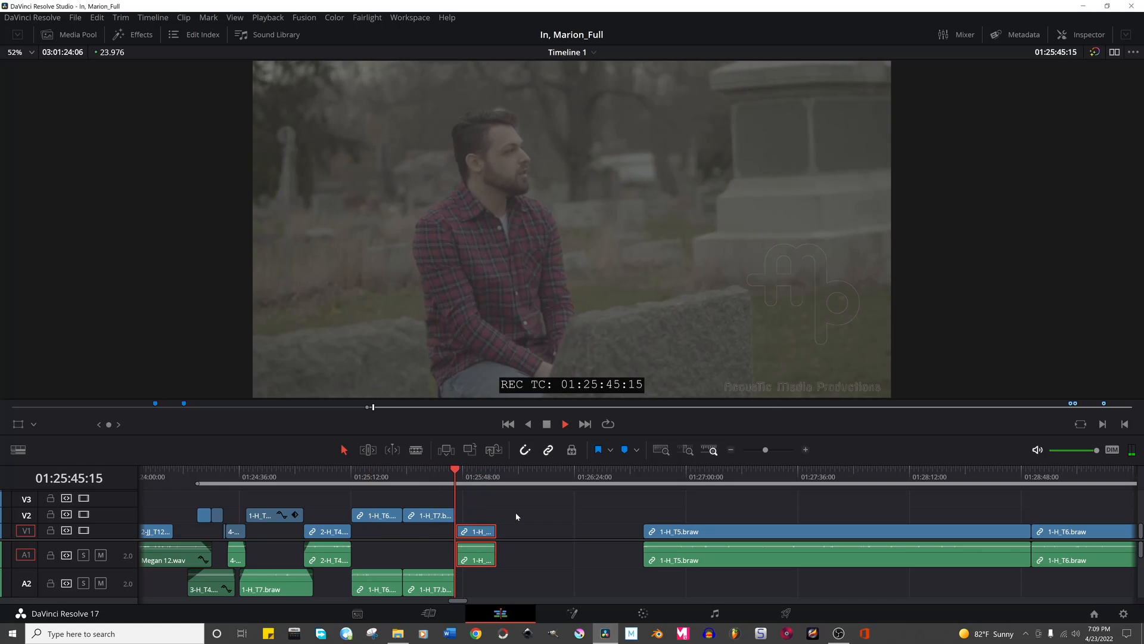
{"action": "key", "text": "space"}
{"action": "left_click", "coordinate": [432, 480]}
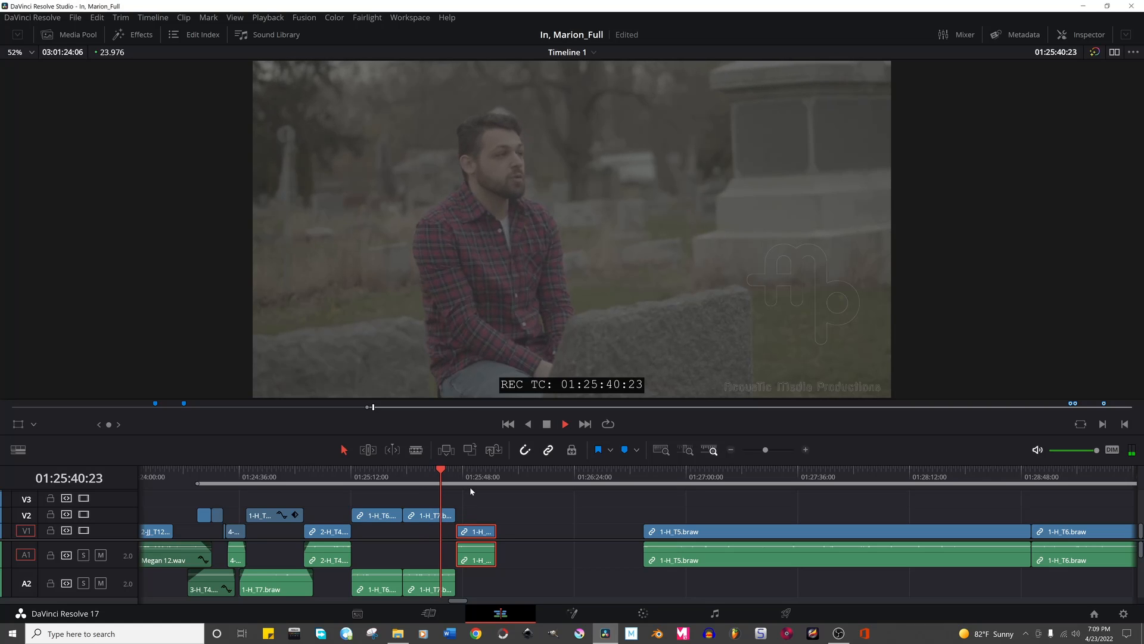
Move clip 1-H_T6 on V2 behind the V1 clip, to about 01:25:59, and play the end of 1-H_T7.
{"action": "left_click_drag", "start_coordinate": [389, 514], "coordinate": [518, 517]}
{"action": "left_click_drag", "start_coordinate": [521, 479], "coordinate": [526, 478]}
{"action": "left_click", "coordinate": [434, 478]}
{"action": "key", "text": "space"}
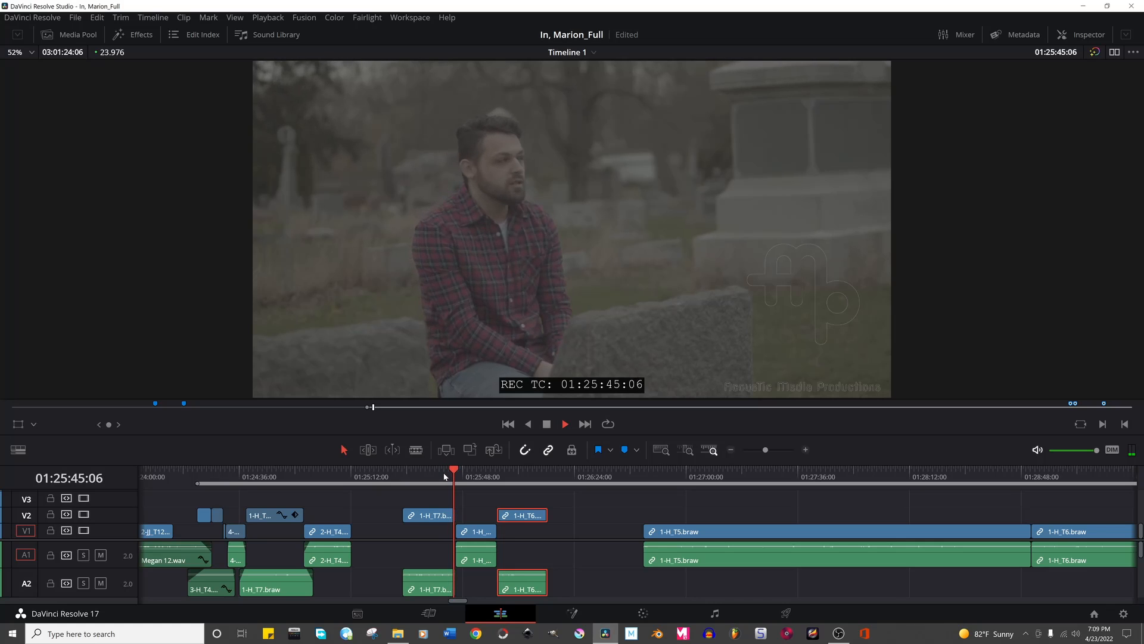
{"action": "key", "text": "space"}
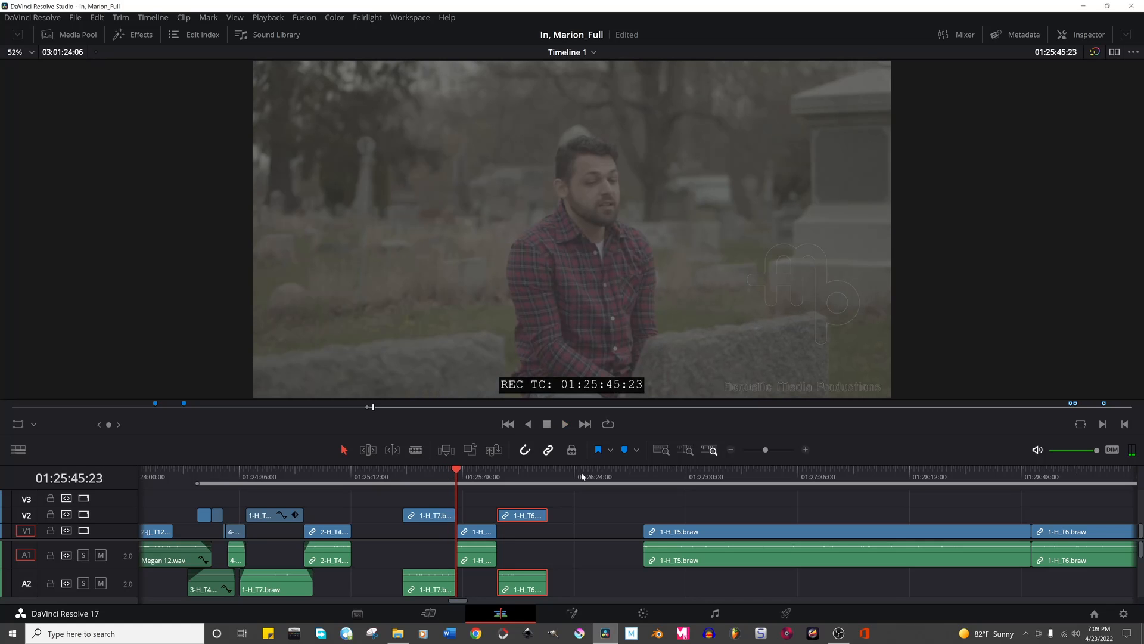
Play the end of the moved 1-H_T6 clip and delete the unwanted selected take.
{"action": "left_click", "coordinate": [535, 476]}
{"action": "key", "text": "space"}
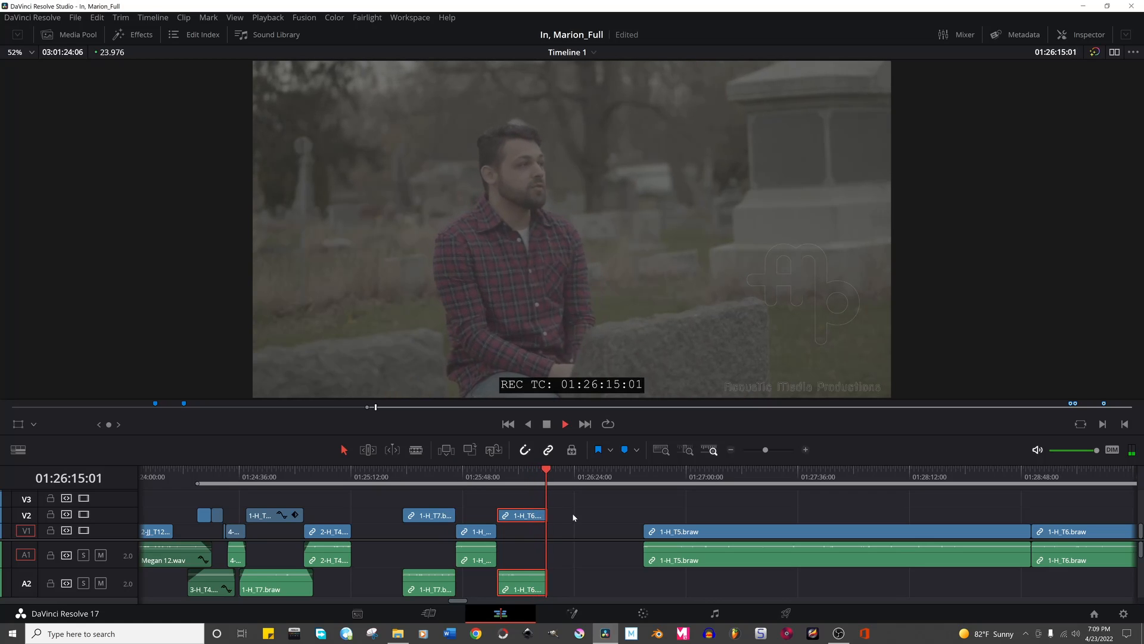
{"action": "key", "text": "space"}
{"action": "left_click_drag", "start_coordinate": [446, 516], "coordinate": [512, 582]}
{"action": "key", "text": "Delete"}
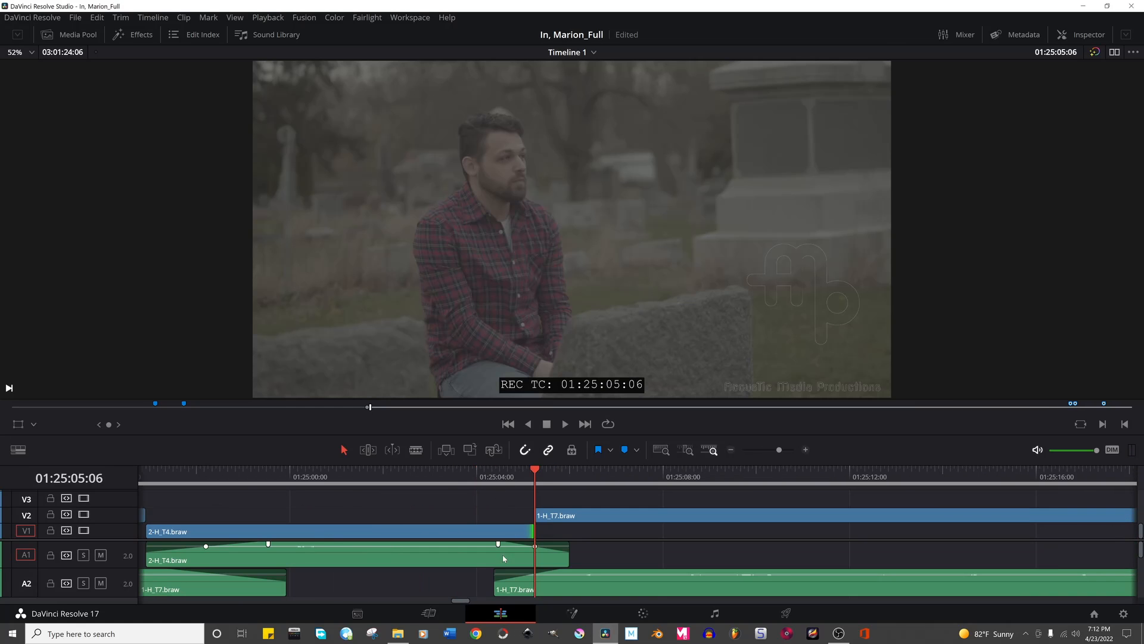
Play the cut from 2-H_T4 to 1-H_T7 at 01:25:05:06 and replay it from 01:25:02:10.
{"action": "key", "text": "space"}
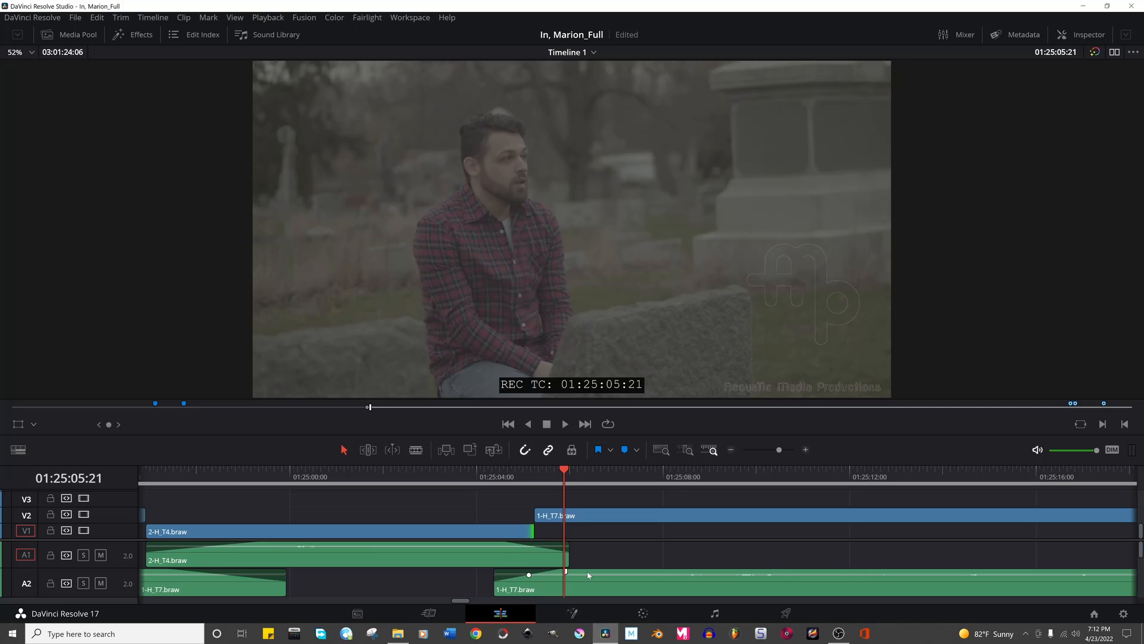
{"action": "left_click_drag", "start_coordinate": [492, 472], "coordinate": [403, 512]}
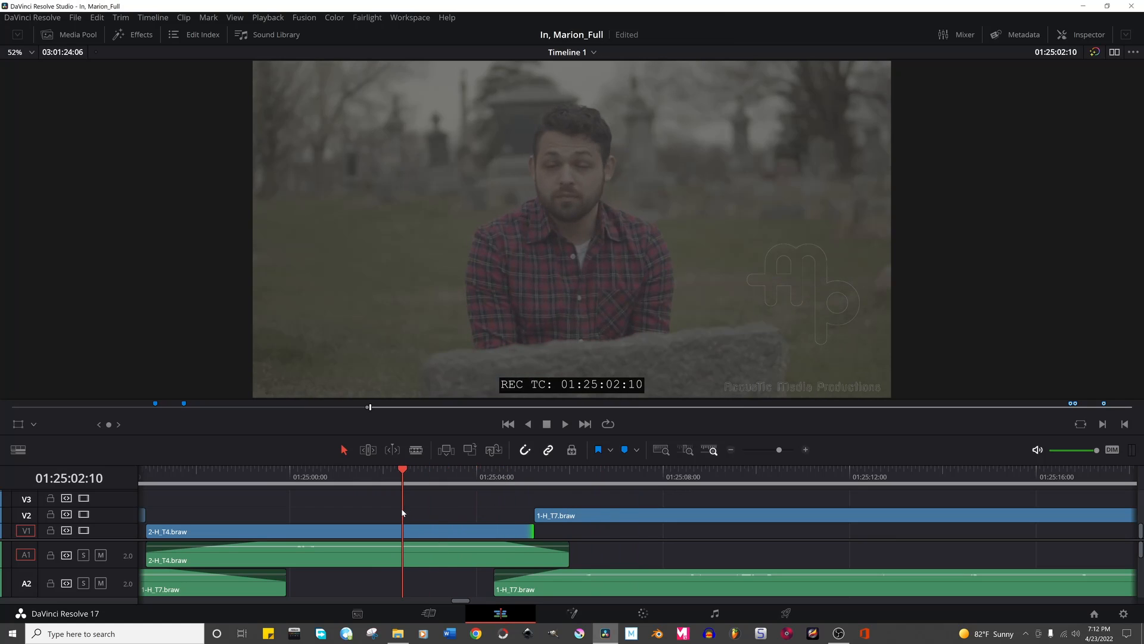
{"action": "key", "text": "space"}
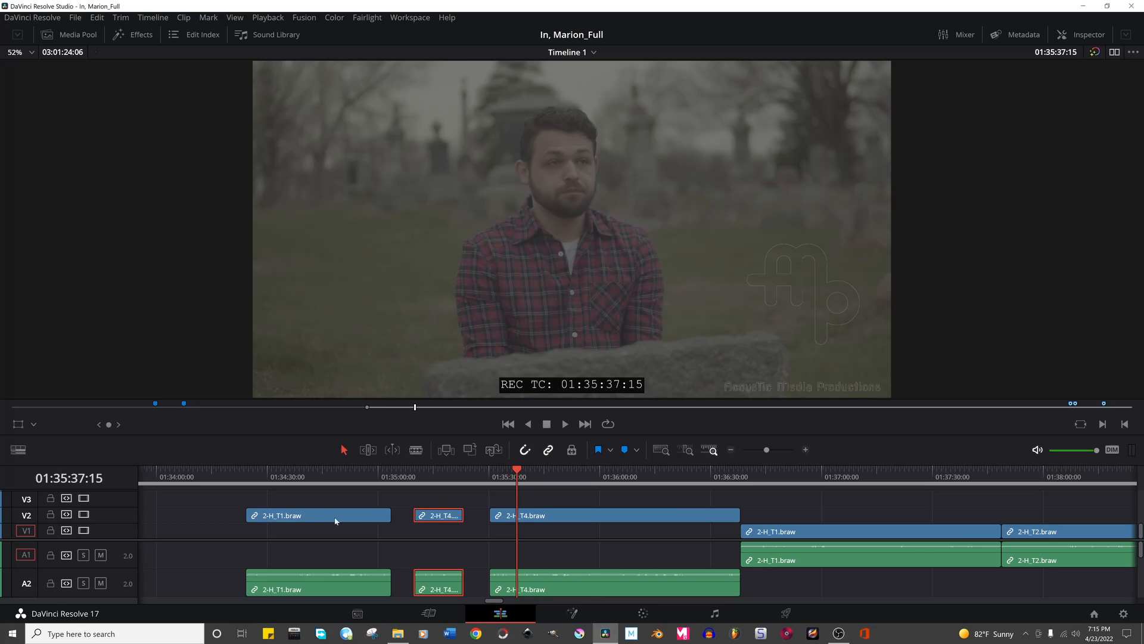
Select the group of 1-H clips on V1 and V2 and shift it forward along the timeline to just before 2-H_T1.
{"action": "key", "text": "ctrl+minus"}
{"action": "left_click_drag", "start_coordinate": [466, 511], "coordinate": [161, 612]}
{"action": "left_click", "coordinate": [305, 475]}
{"action": "scroll", "coordinate": [408, 515], "scroll_direction": "up", "scroll_amount": 3}
{"action": "scroll", "coordinate": [421, 513], "scroll_direction": "down", "scroll_amount": 3}
{"action": "left_click_drag", "start_coordinate": [388, 522], "coordinate": [439, 523]}
Scrub through the 2-H_T4 clip on V2, the short 2-H clip near 01:35:09 and the 2-H_T1 clip to compare takes.
{"action": "left_click_drag", "start_coordinate": [527, 475], "coordinate": [691, 477]}
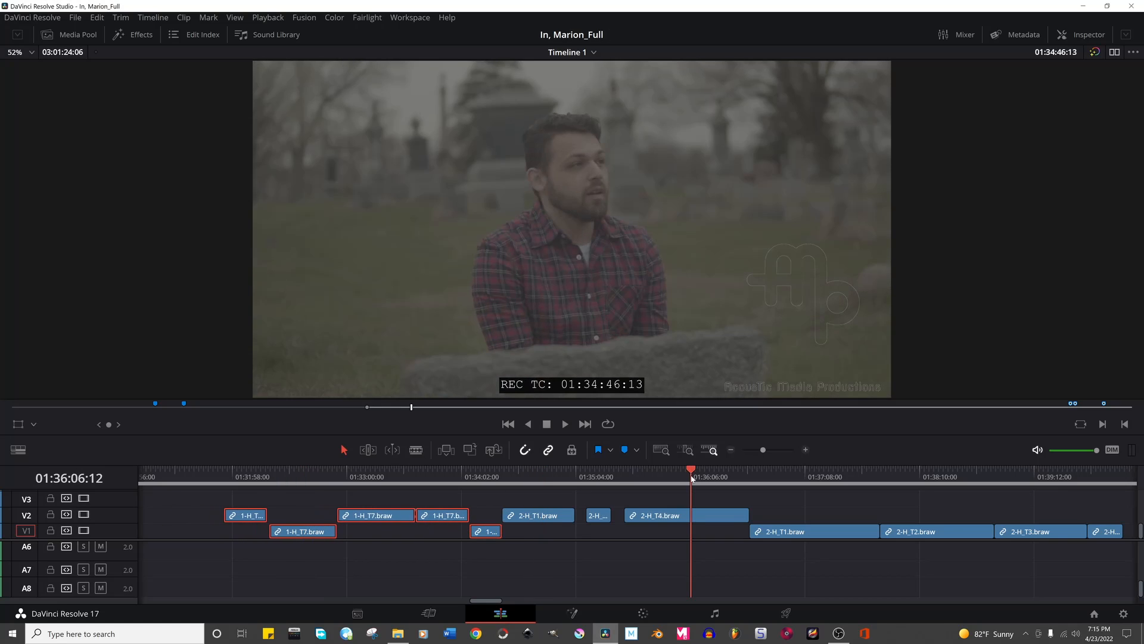
{"action": "key", "text": "ctrl+equal"}
{"action": "scroll", "coordinate": [554, 560], "scroll_direction": "up", "scroll_amount": 5}
{"action": "left_click_drag", "start_coordinate": [556, 537], "coordinate": [574, 540]}
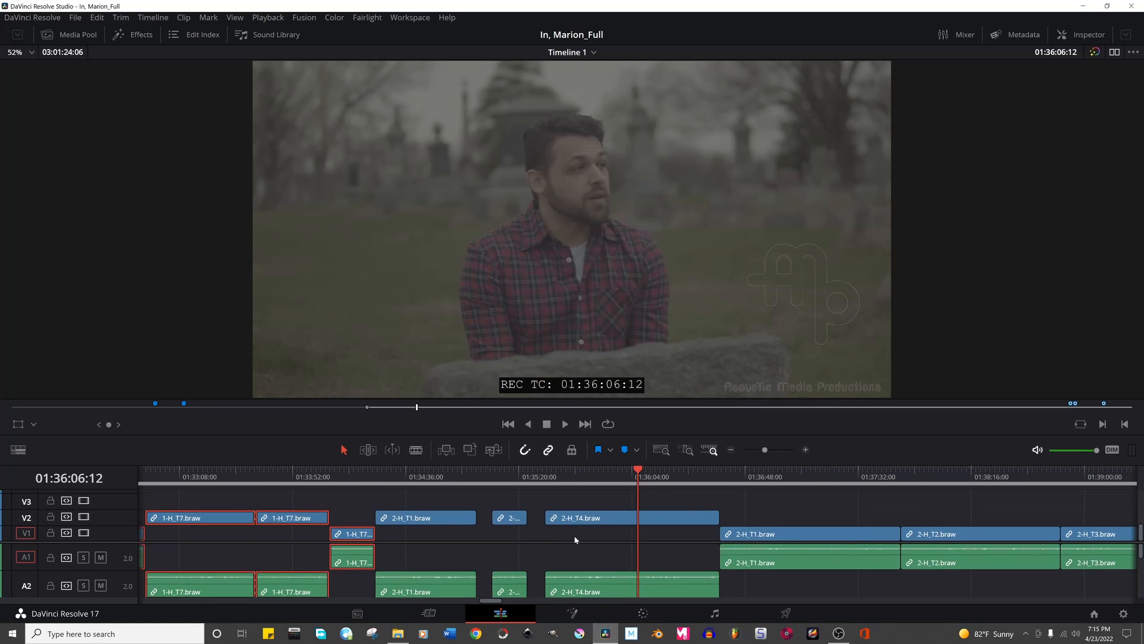
{"action": "left_click", "coordinate": [732, 483]}
{"action": "left_click", "coordinate": [492, 501]}
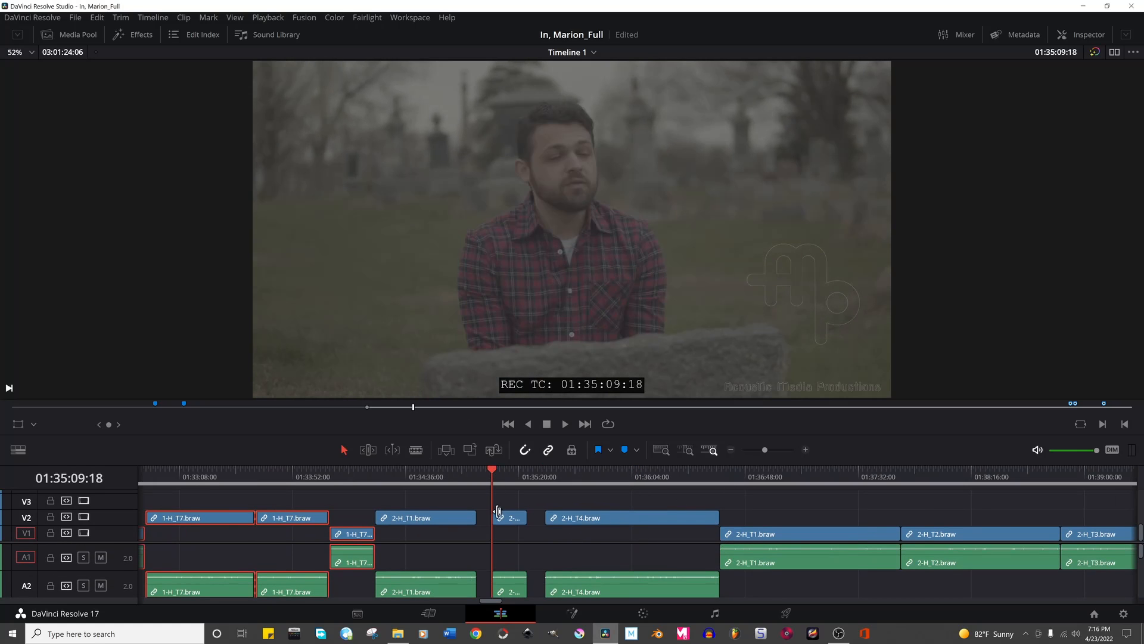
{"action": "left_click", "coordinate": [391, 476]}
{"action": "left_click", "coordinate": [429, 503]}
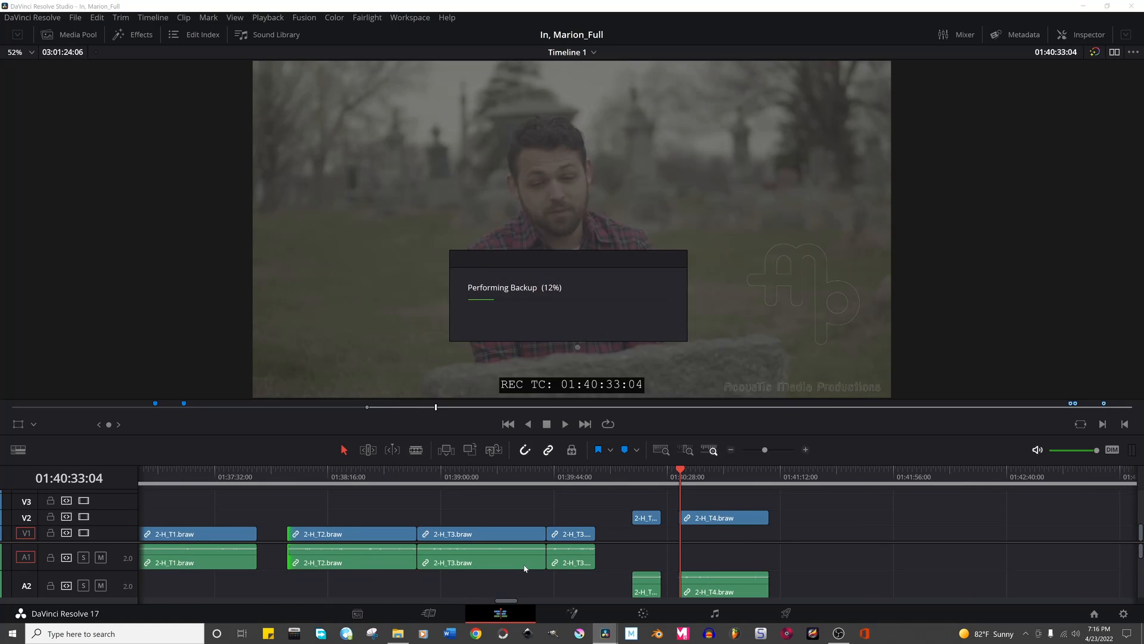
Move the 2-H_T1 clip on V2 forward so that it ends directly before 2-H_T4.
{"action": "scroll", "coordinate": [524, 568], "scroll_direction": "left", "scroll_amount": 15}
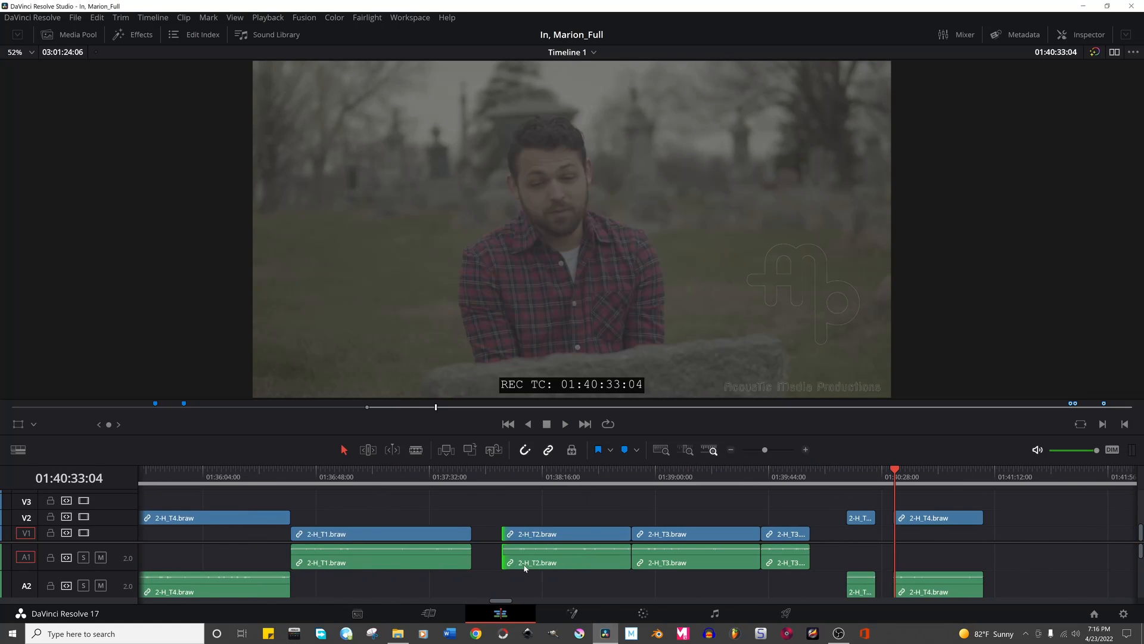
{"action": "left_click", "coordinate": [421, 477]}
{"action": "left_click_drag", "start_coordinate": [460, 517], "coordinate": [471, 518]}
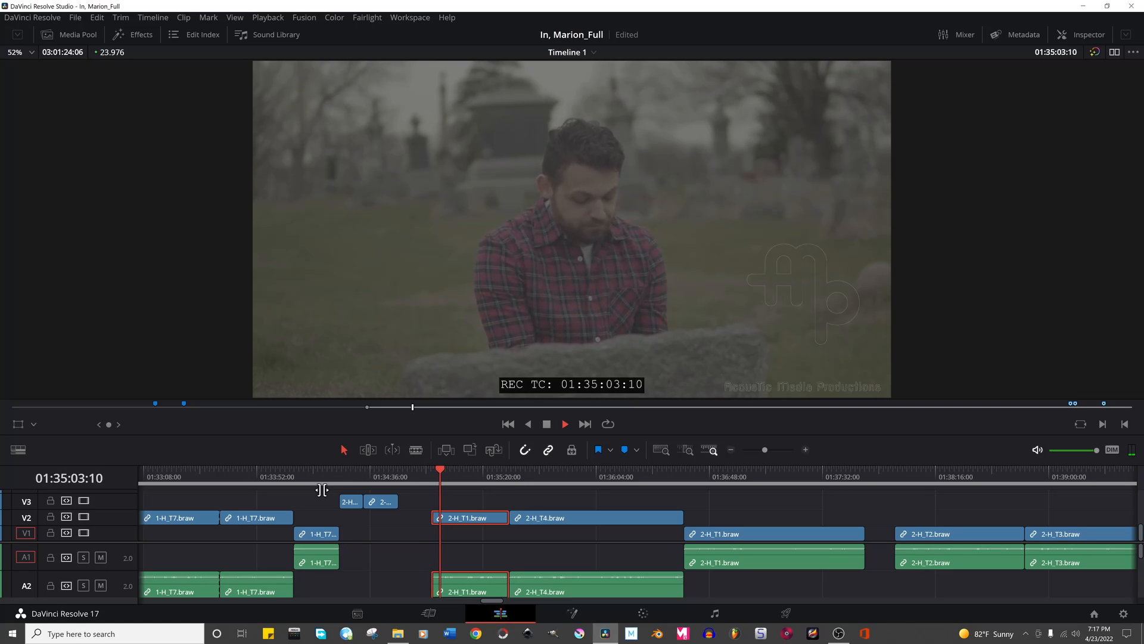
Bring the chosen 2-H_T4 clip back to the edited scene and place it on V1 behind 1-H_T7, at about 01:25:27.
{"action": "left_click", "coordinate": [341, 477]}
{"action": "scroll", "coordinate": [408, 524], "scroll_direction": "left", "scroll_amount": 3}
{"action": "left_click_drag", "start_coordinate": [719, 497], "coordinate": [626, 504]}
{"action": "left_click_drag", "start_coordinate": [625, 513], "coordinate": [534, 529]}
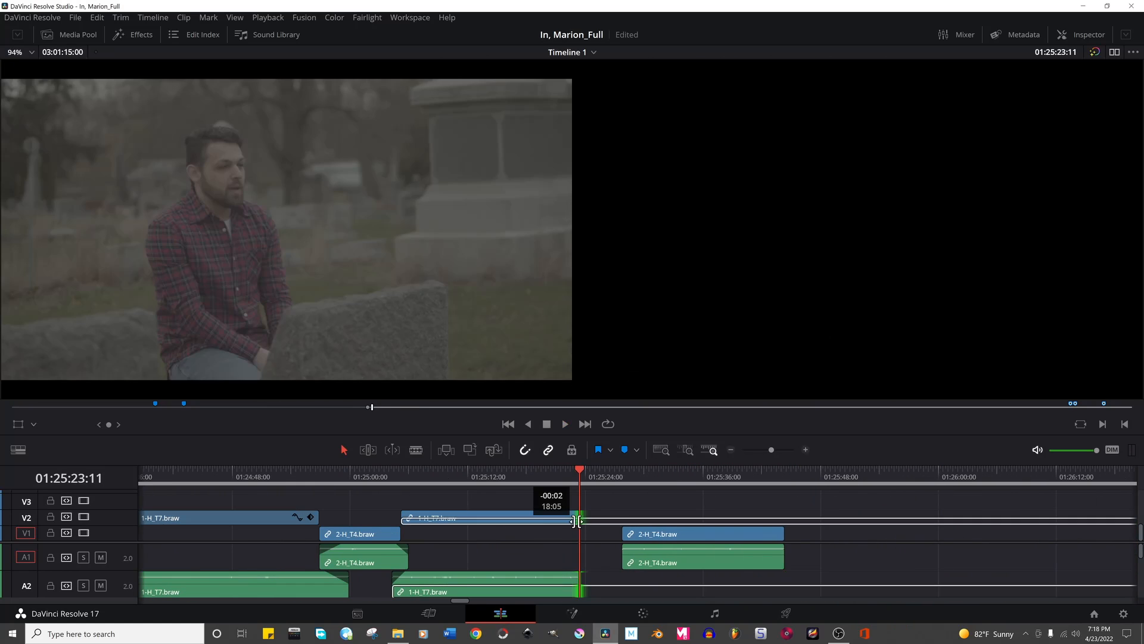
Trim the end of 1-H_T7 on V2 to about 01:25:23 and play its ending, replaying it from about 01:25:14.
{"action": "left_click_drag", "start_coordinate": [580, 517], "coordinate": [577, 525]}
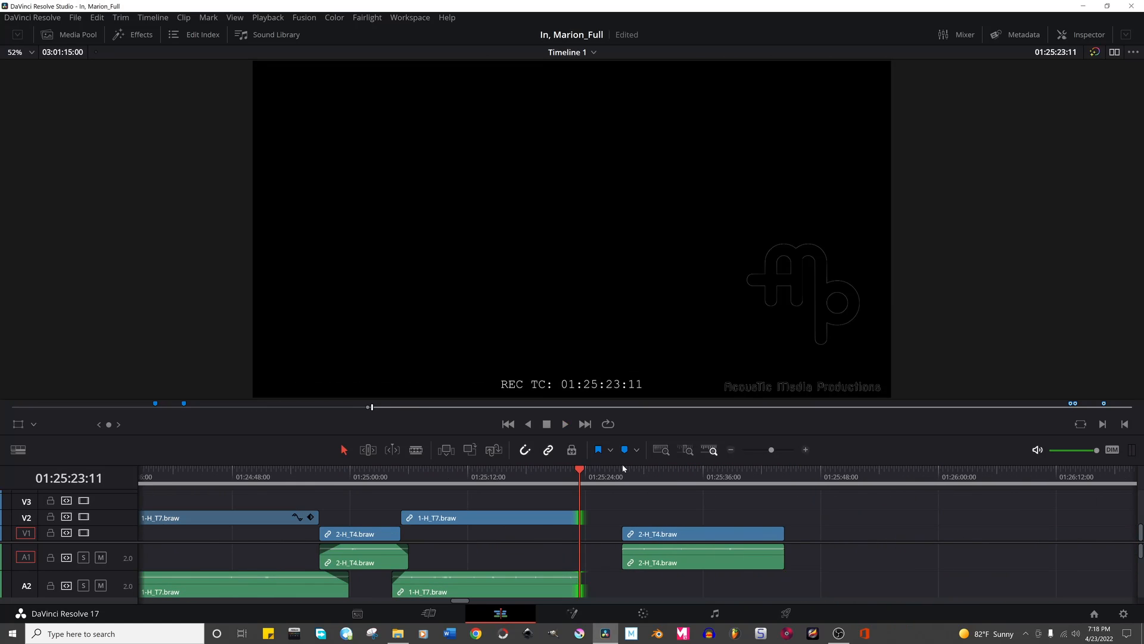
{"action": "left_click", "coordinate": [545, 477]}
{"action": "key", "text": "space"}
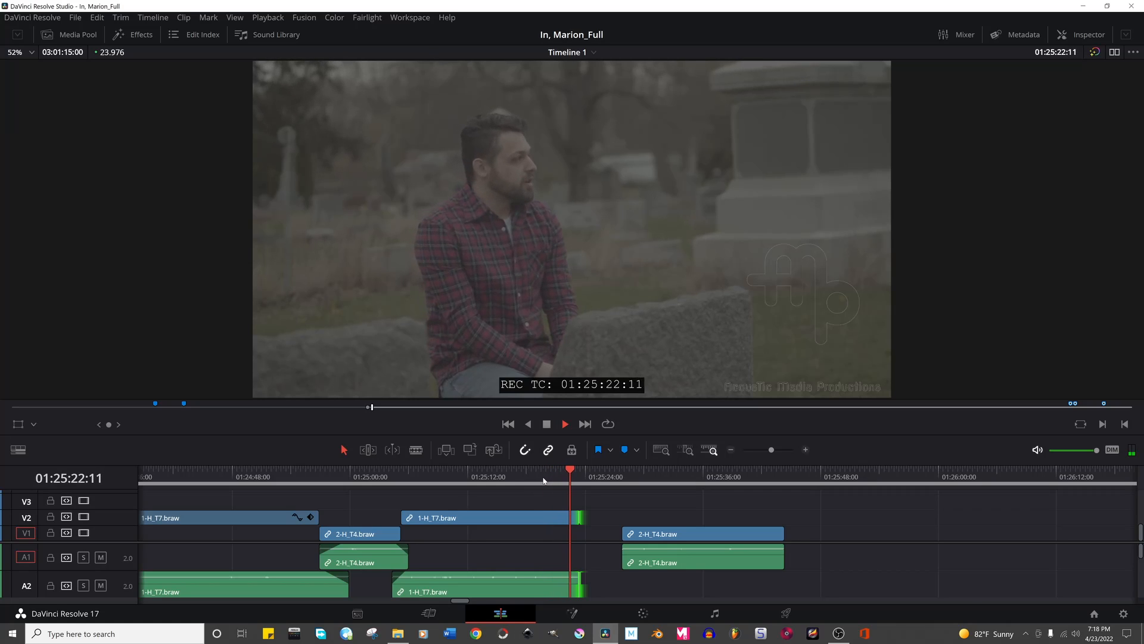
{"action": "key", "text": "space"}
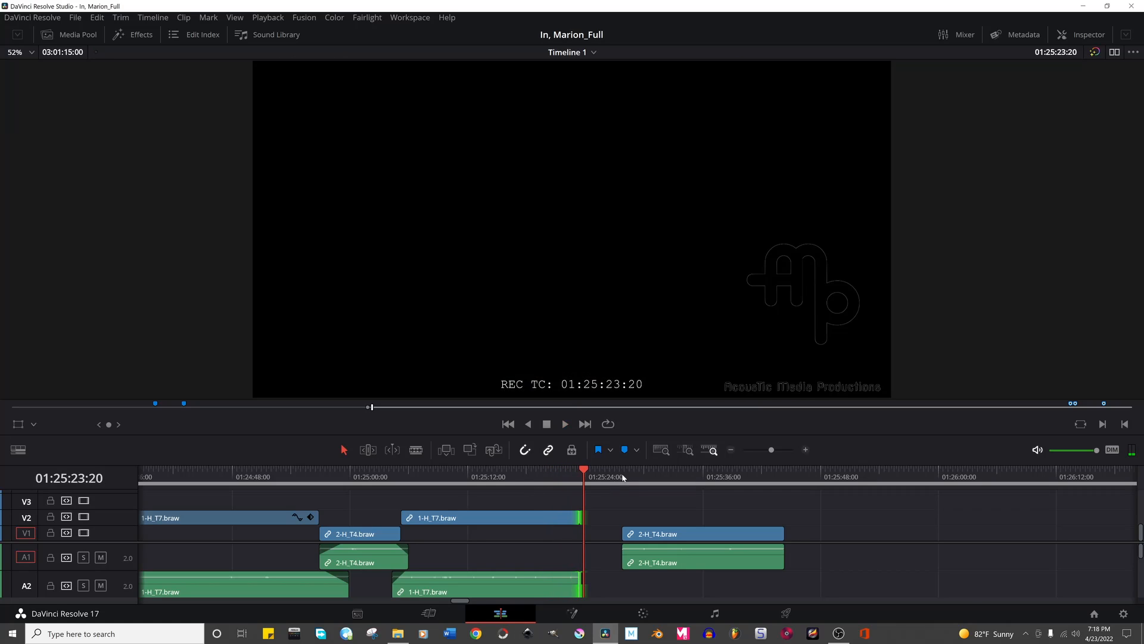
{"action": "left_click", "coordinate": [489, 477]}
{"action": "key", "text": "space"}
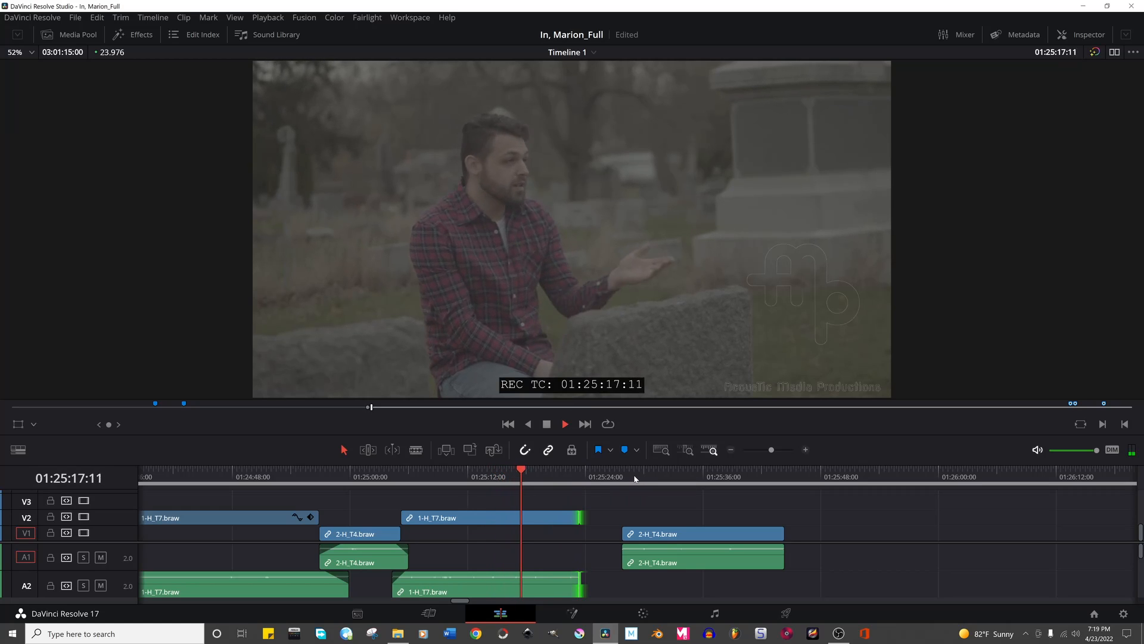
{"action": "key", "text": "space"}
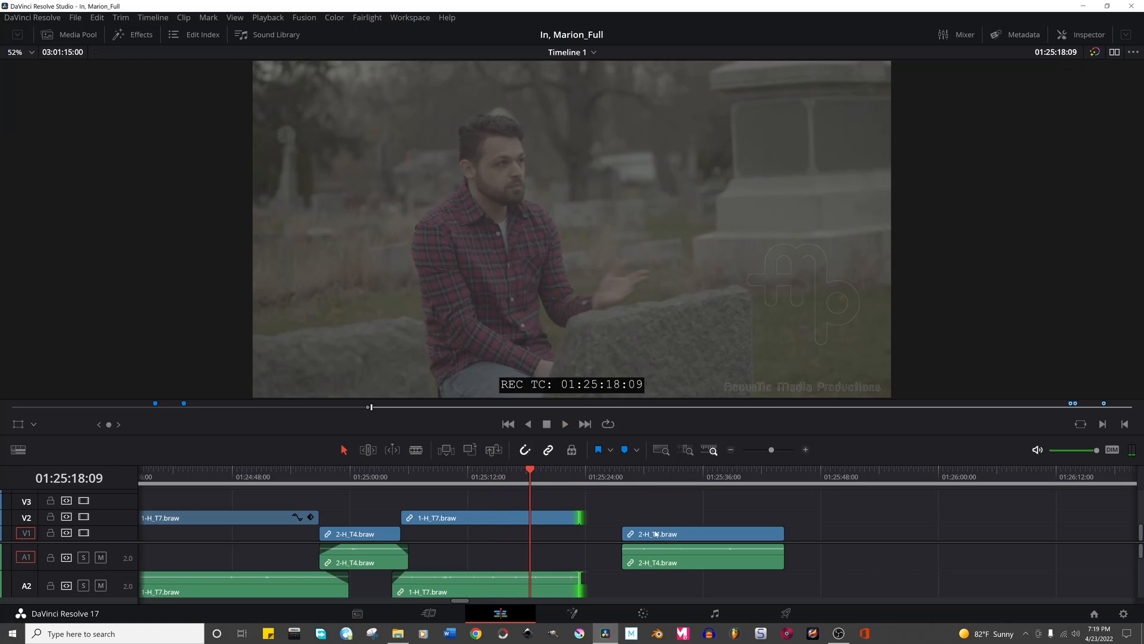
Trim the end of 1-H_T7 to about 01:25:21 and place 2-H_T4 on V1 so that it slightly overlaps that ending.
{"action": "left_click_drag", "start_coordinate": [685, 534], "coordinate": [773, 540]}
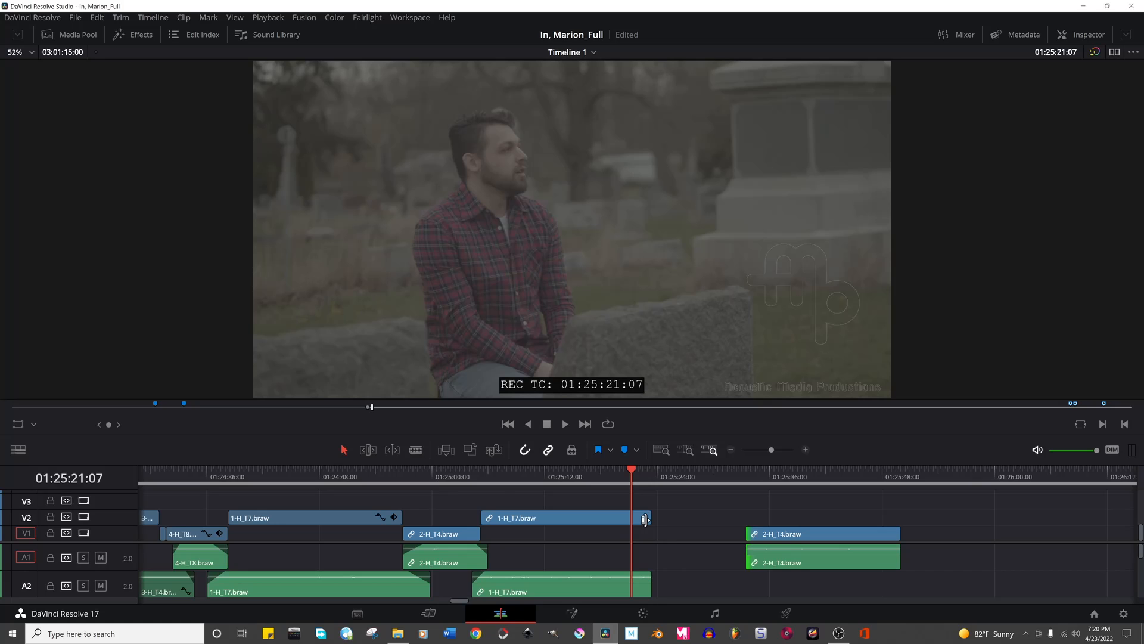
{"action": "left_click_drag", "start_coordinate": [644, 519], "coordinate": [634, 521]}
{"action": "left_click_drag", "start_coordinate": [770, 530], "coordinate": [682, 524]}
{"action": "left_click", "coordinate": [654, 477]}
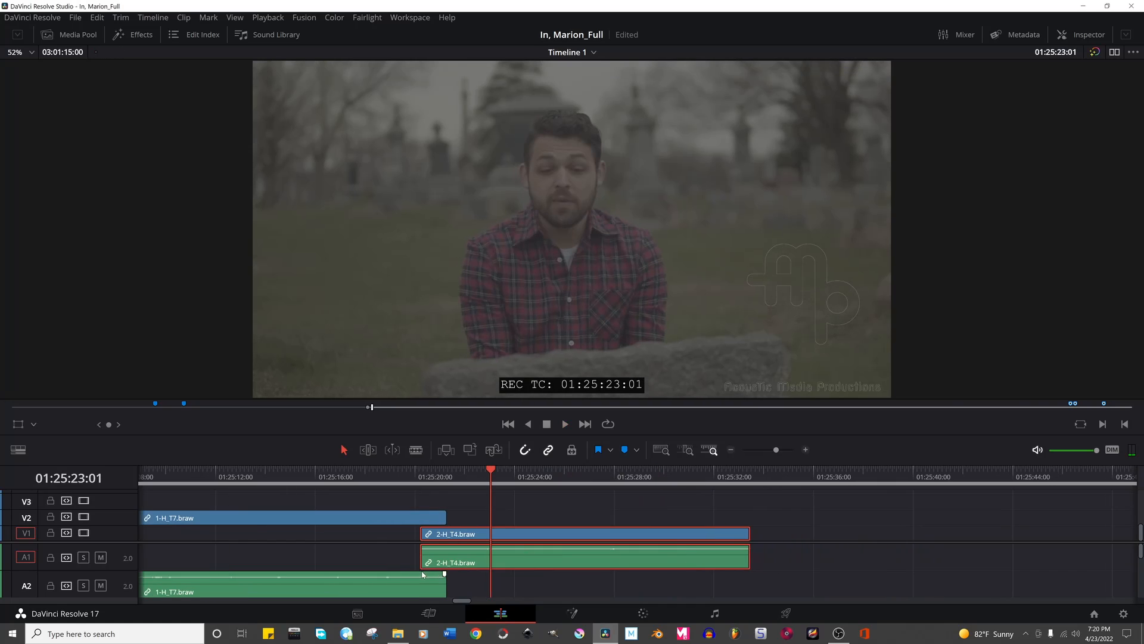
Fade out the 1-H_T7 audio and fade in the 2-H_T4 audio across their overlap, and play the cut.
{"action": "left_click_drag", "start_coordinate": [446, 575], "coordinate": [442, 549]}
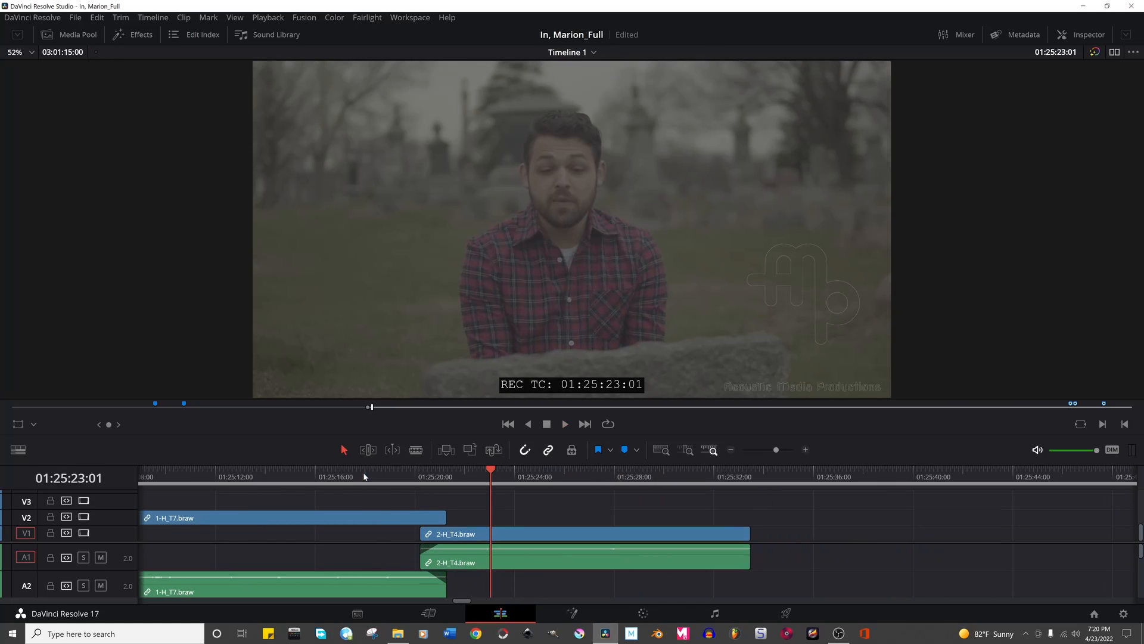
{"action": "left_click", "coordinate": [365, 475]}
{"action": "key", "text": "space"}
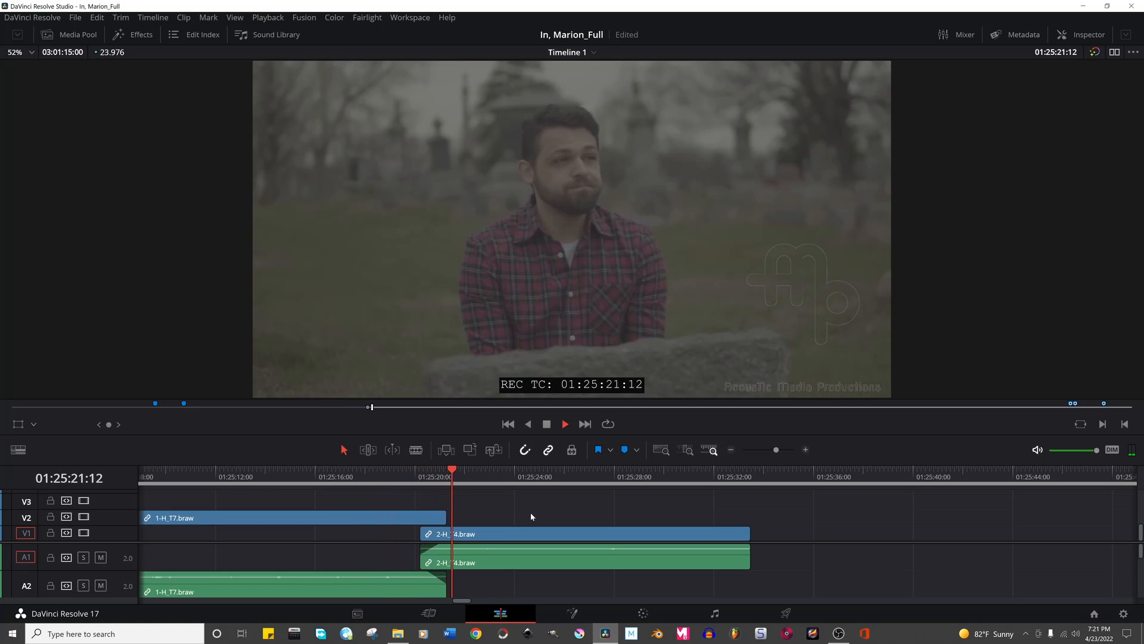
{"action": "key", "text": "space"}
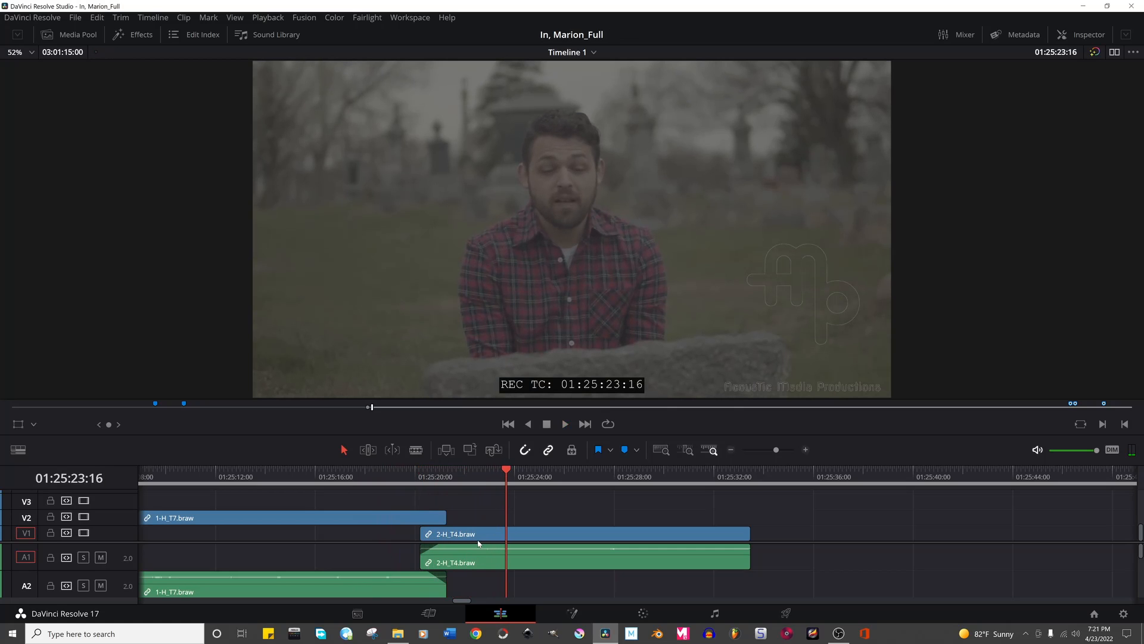
Rework the cut from 1-H_T7 to 2-H_T4 at 01:25:15:21, fading the overlapping audio of both clips.
{"action": "left_click_drag", "start_coordinate": [477, 539], "coordinate": [508, 535]}
{"action": "left_click_drag", "start_coordinate": [585, 537], "coordinate": [651, 536]}
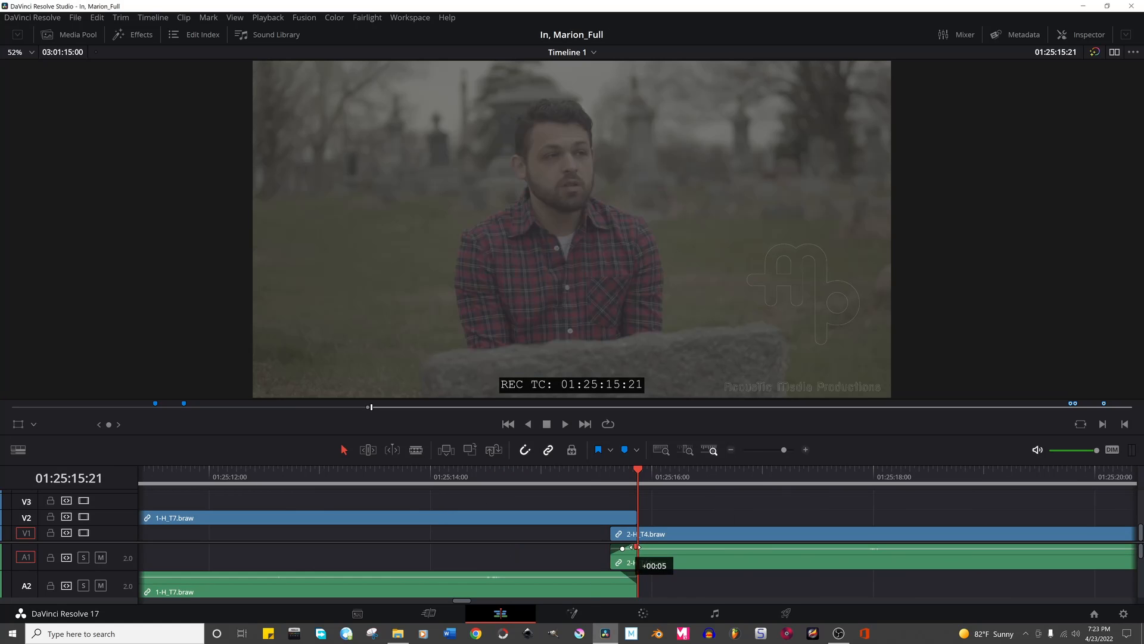
{"action": "left_click_drag", "start_coordinate": [630, 547], "coordinate": [617, 576]}
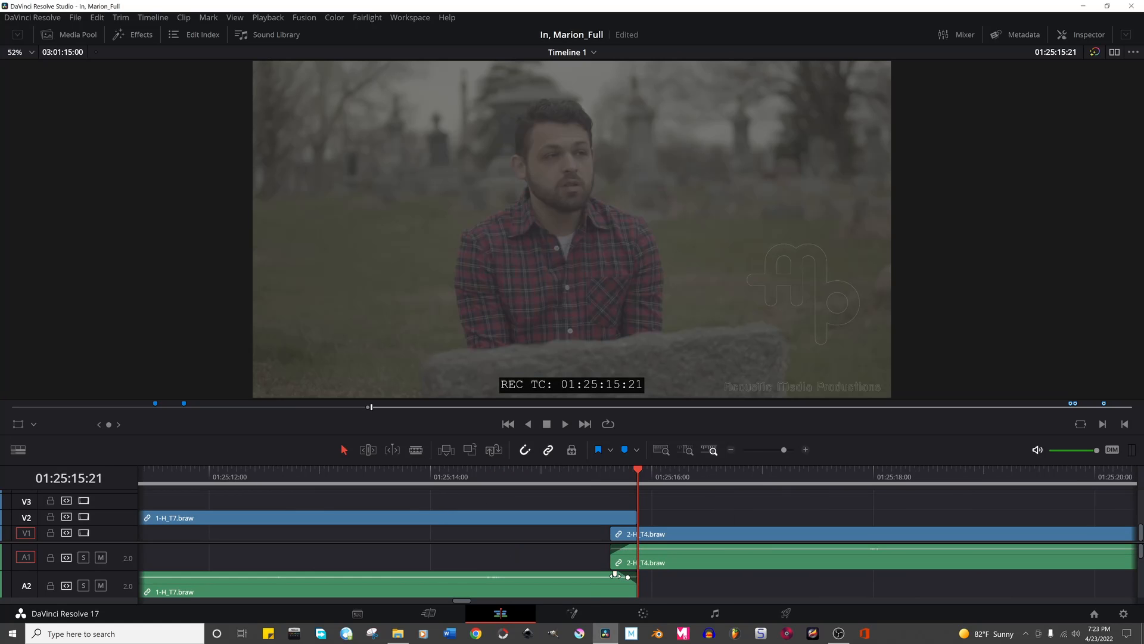
Play the cut from 1-H_T7 to 2-H_T4 at 01:25:15:21, starting about one second before it.
{"action": "key", "text": "ctrl+minus"}
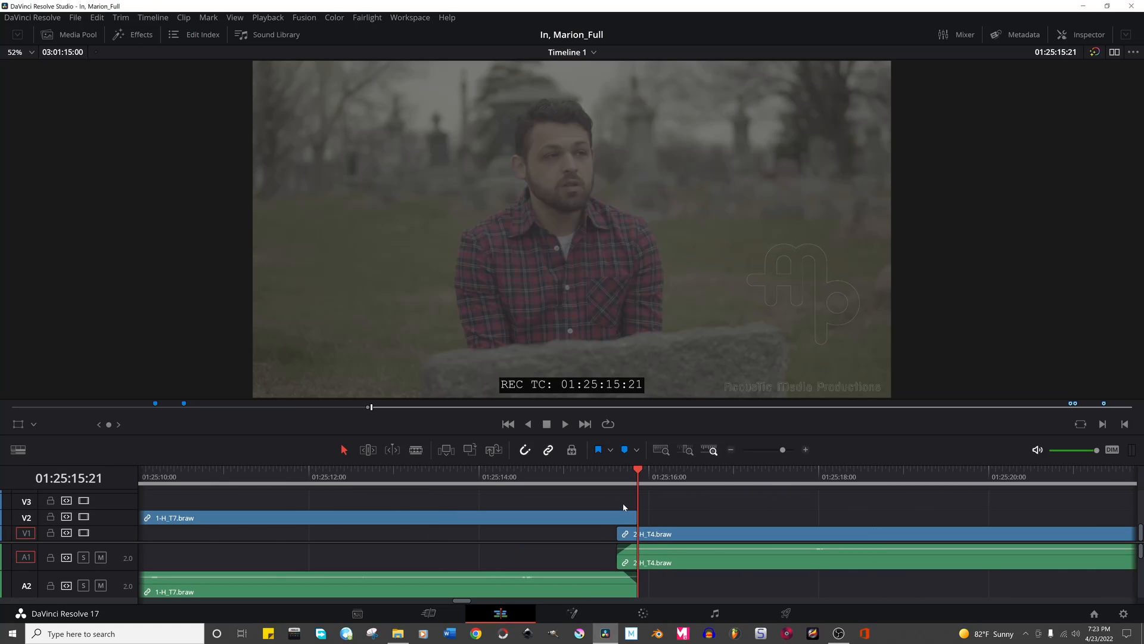
{"action": "key", "text": "ctrl+minus"}
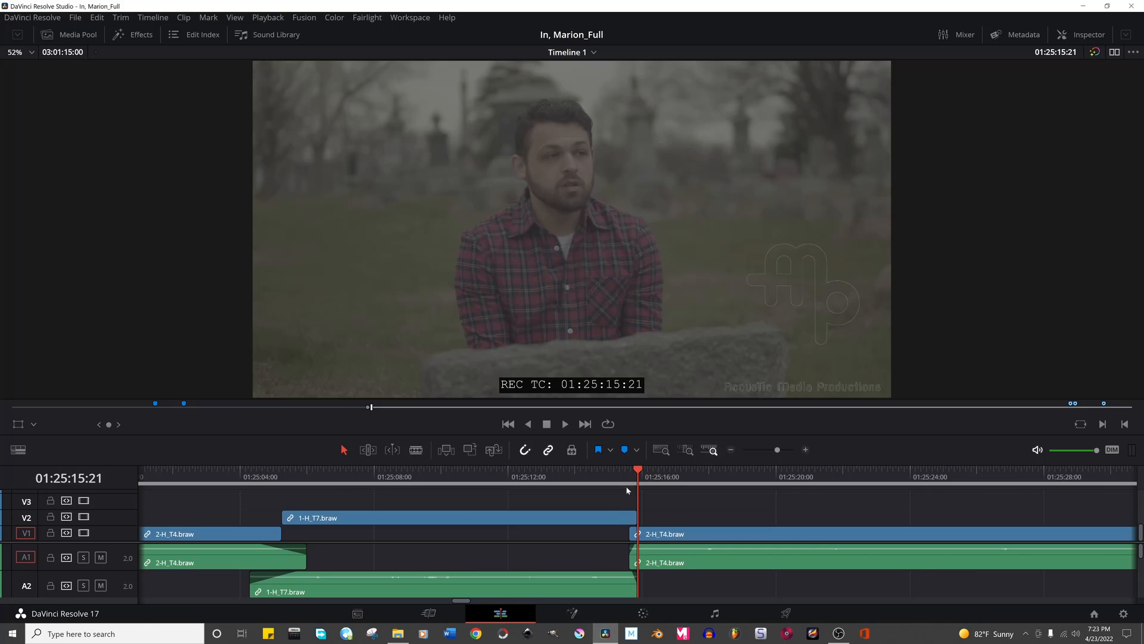
{"action": "left_click_drag", "start_coordinate": [626, 478], "coordinate": [547, 483]}
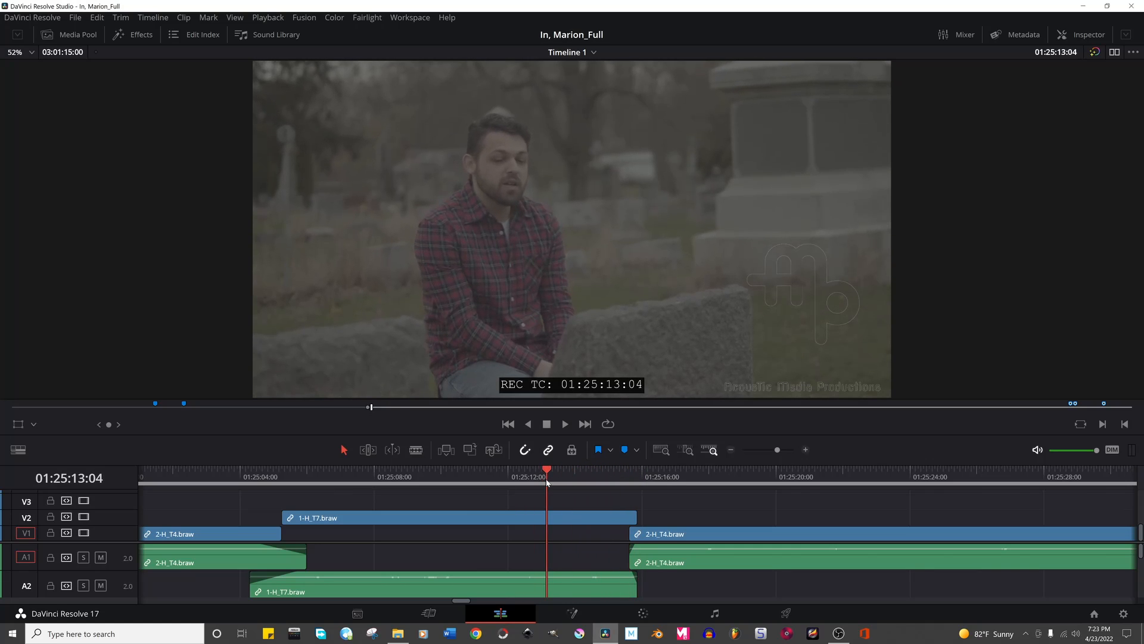
{"action": "left_click_drag", "start_coordinate": [635, 476], "coordinate": [608, 478]}
{"action": "key", "text": "space"}
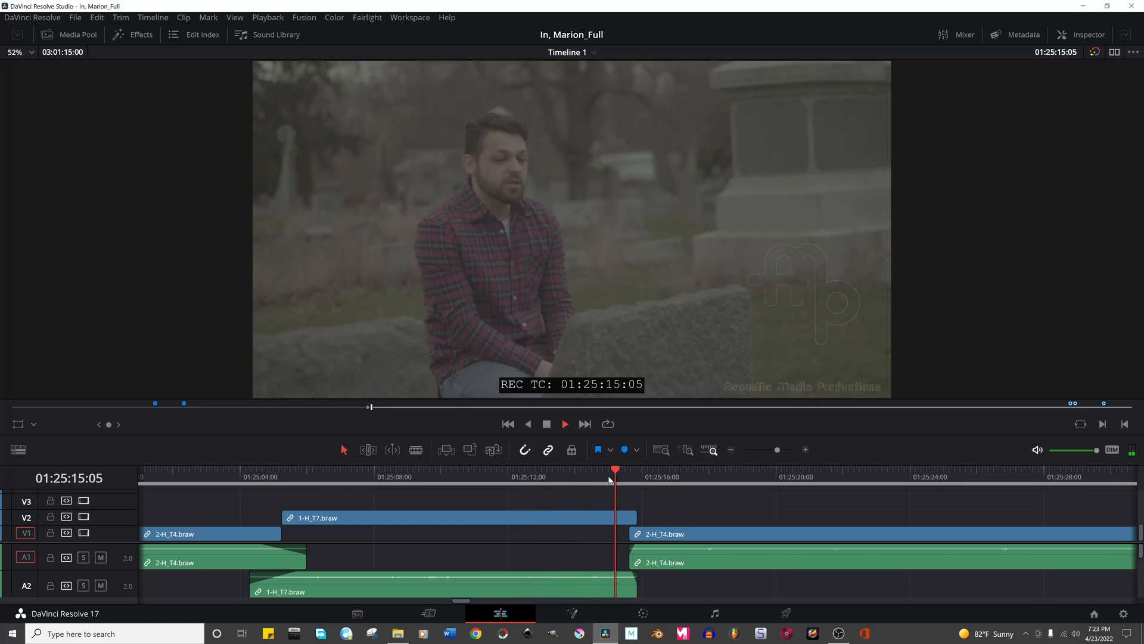
{"action": "key", "text": "space"}
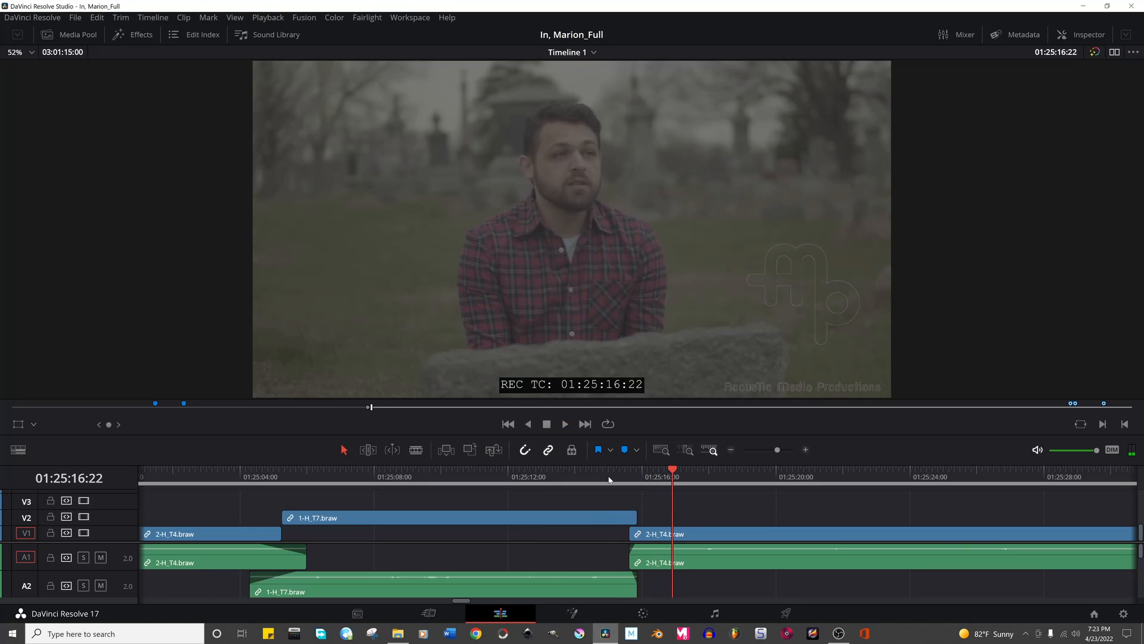
Play the scene from 01:25:04:07 through both cuts around 1-H_T7, and replay the second cut from 01:25:11:11.
{"action": "key", "text": "ctrl+minus"}
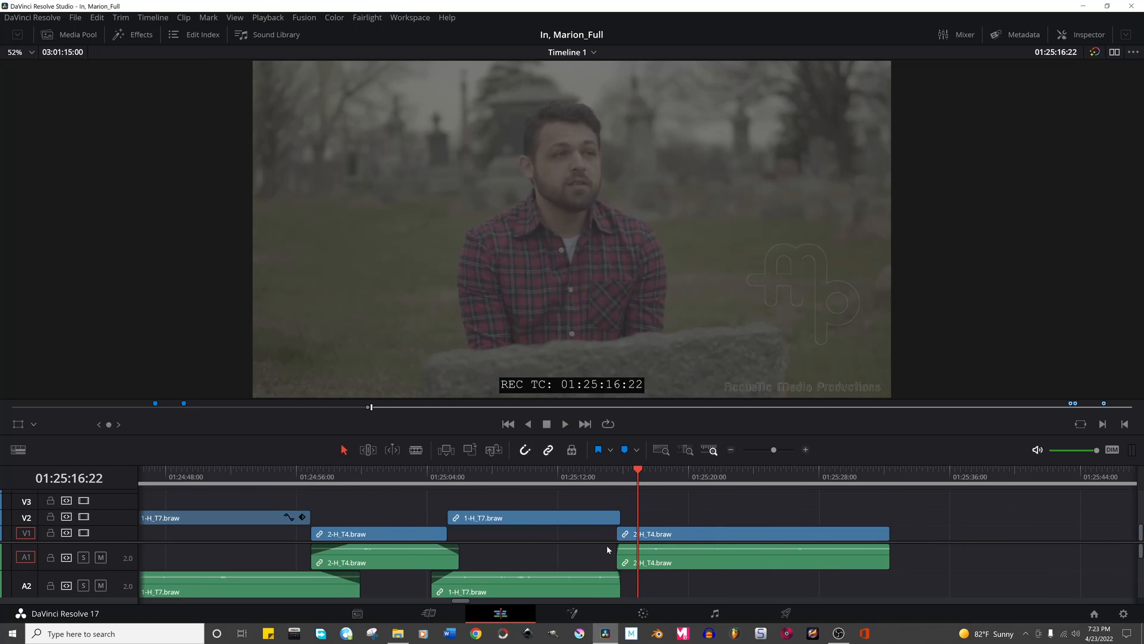
{"action": "key", "text": "ctrl+equal"}
{"action": "left_click", "coordinate": [429, 479]}
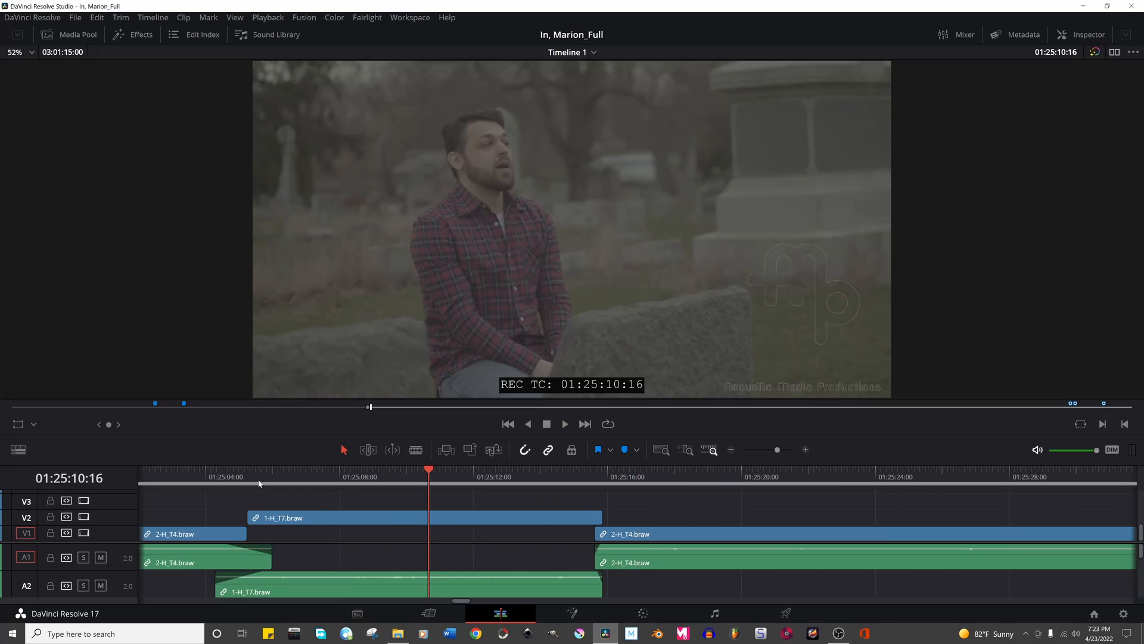
{"action": "left_click", "coordinate": [217, 475]}
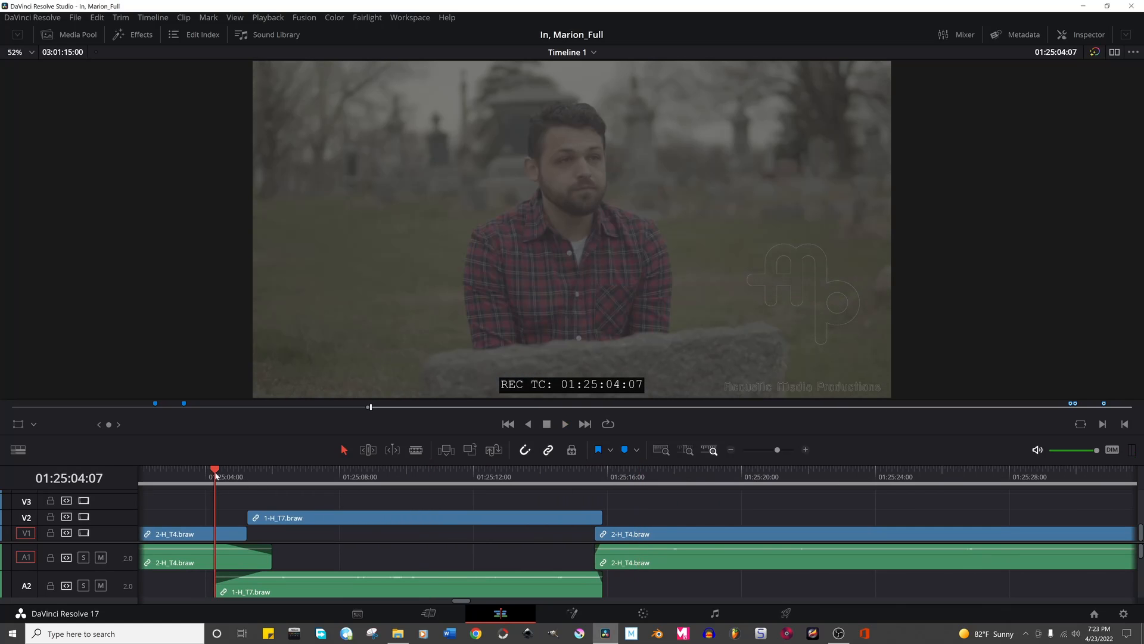
{"action": "key", "text": "space"}
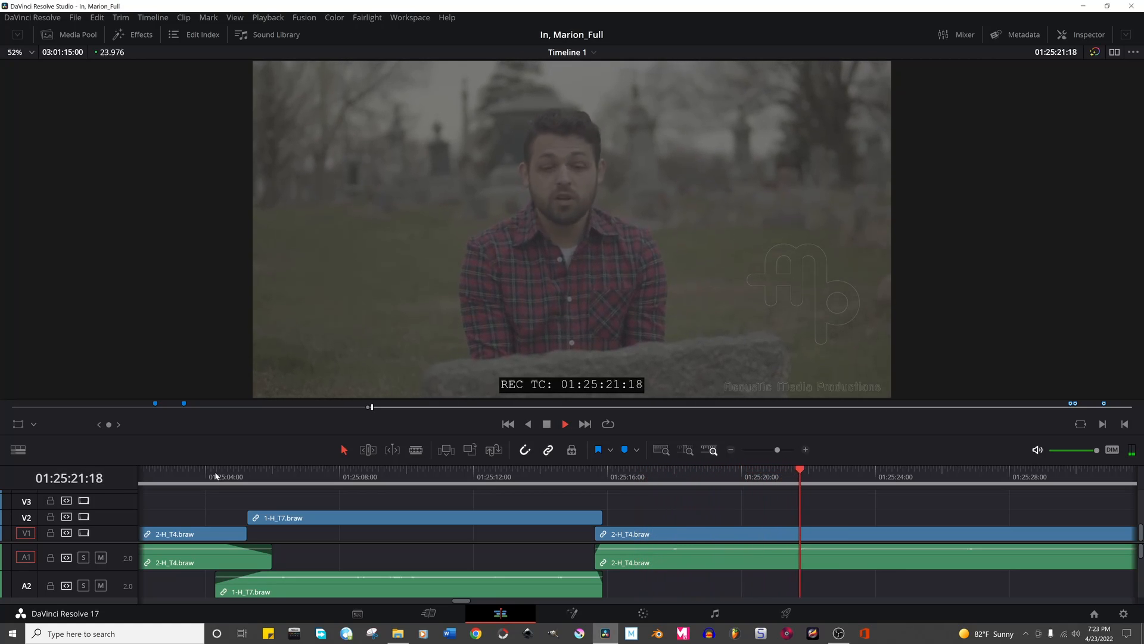
{"action": "key", "text": "space"}
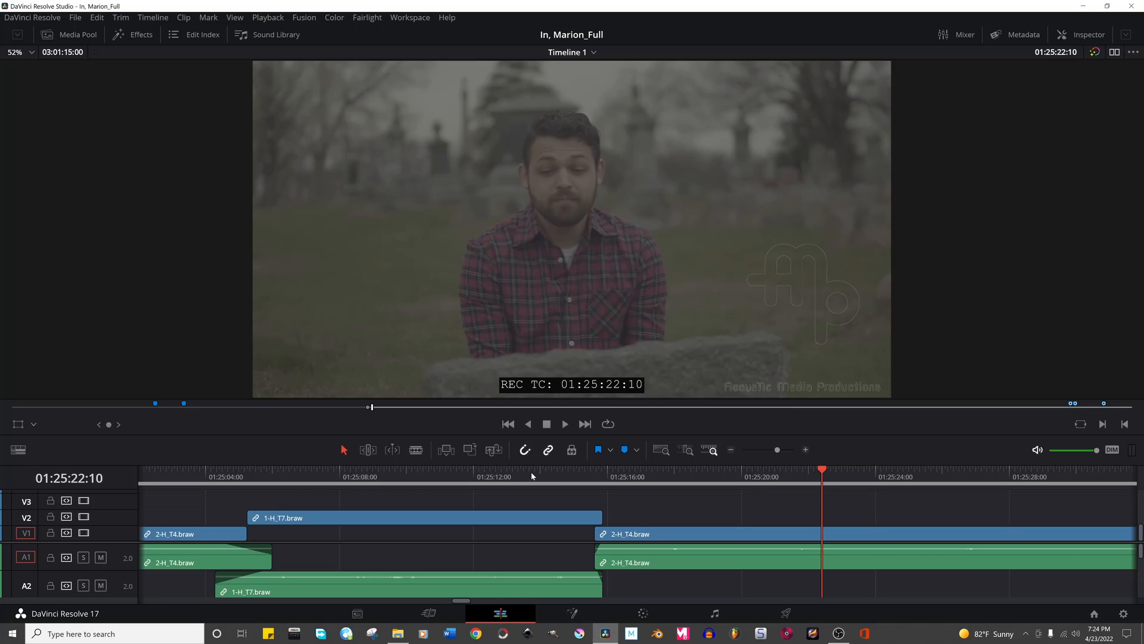
{"action": "left_click", "coordinate": [456, 475]}
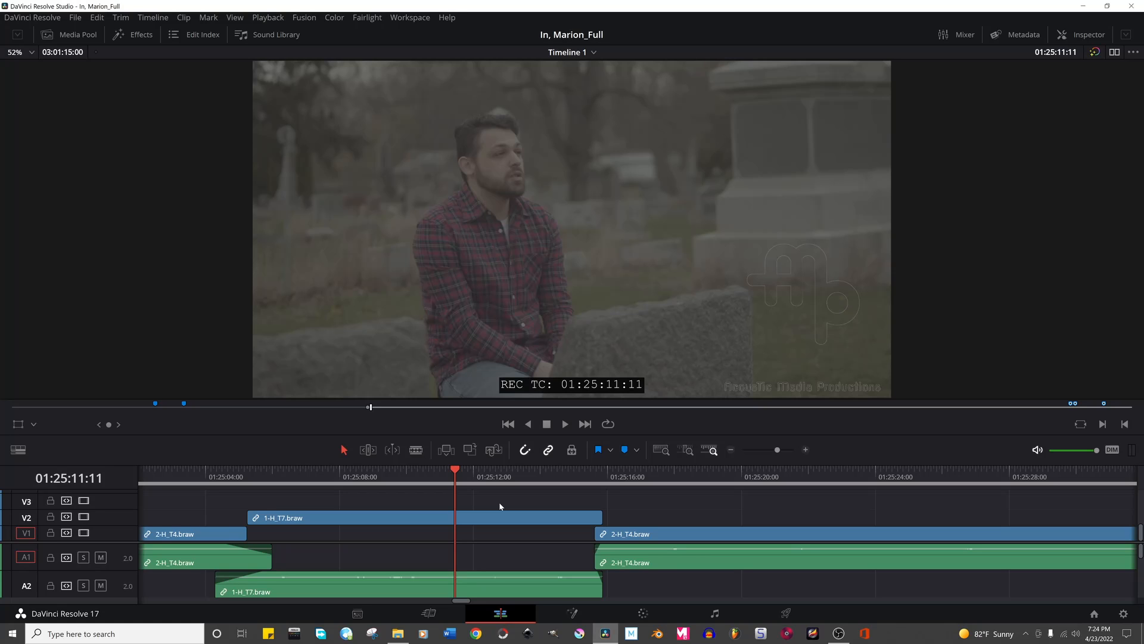
{"action": "key", "text": "space"}
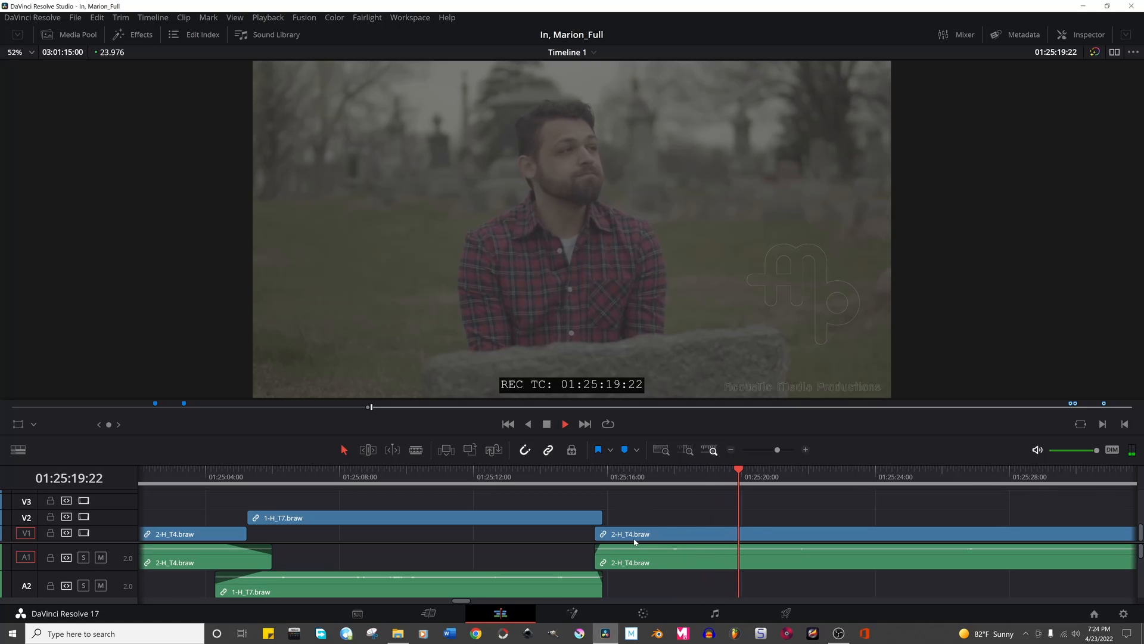
{"action": "key", "text": "space"}
Move 2-H_T4 on V1 forward to about 01:25:44, extend the end of 1-H_T7 to about 01:25:25, and play the extension.
{"action": "scroll", "coordinate": [635, 536], "scroll_direction": "down", "scroll_amount": 5}
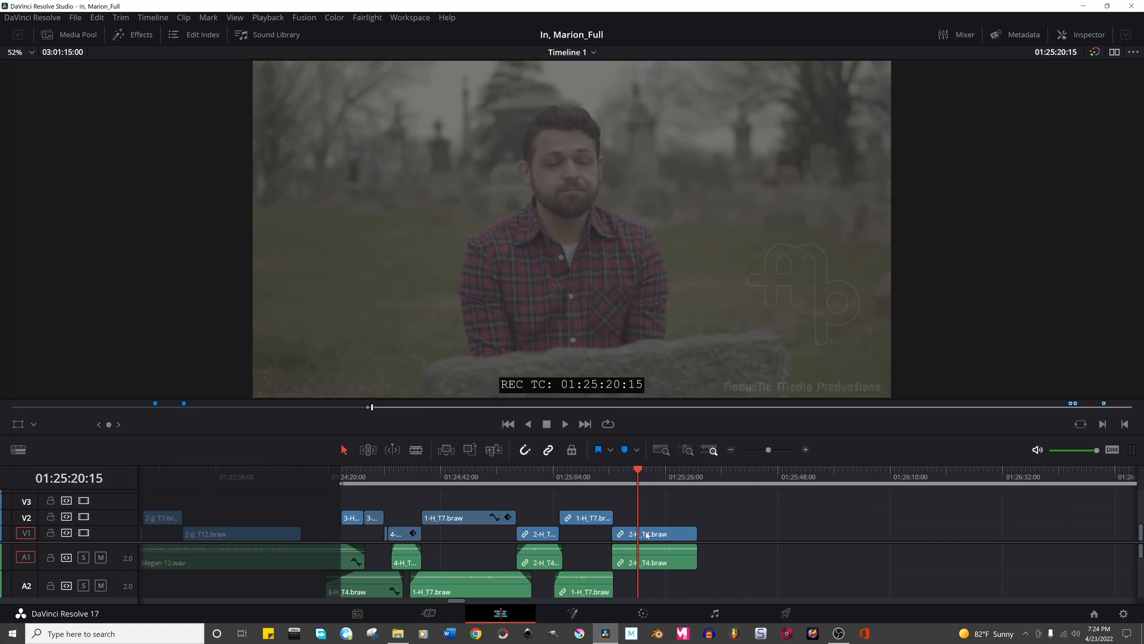
{"action": "left_click_drag", "start_coordinate": [646, 535], "coordinate": [793, 535]}
{"action": "left_click_drag", "start_coordinate": [613, 517], "coordinate": [660, 517]}
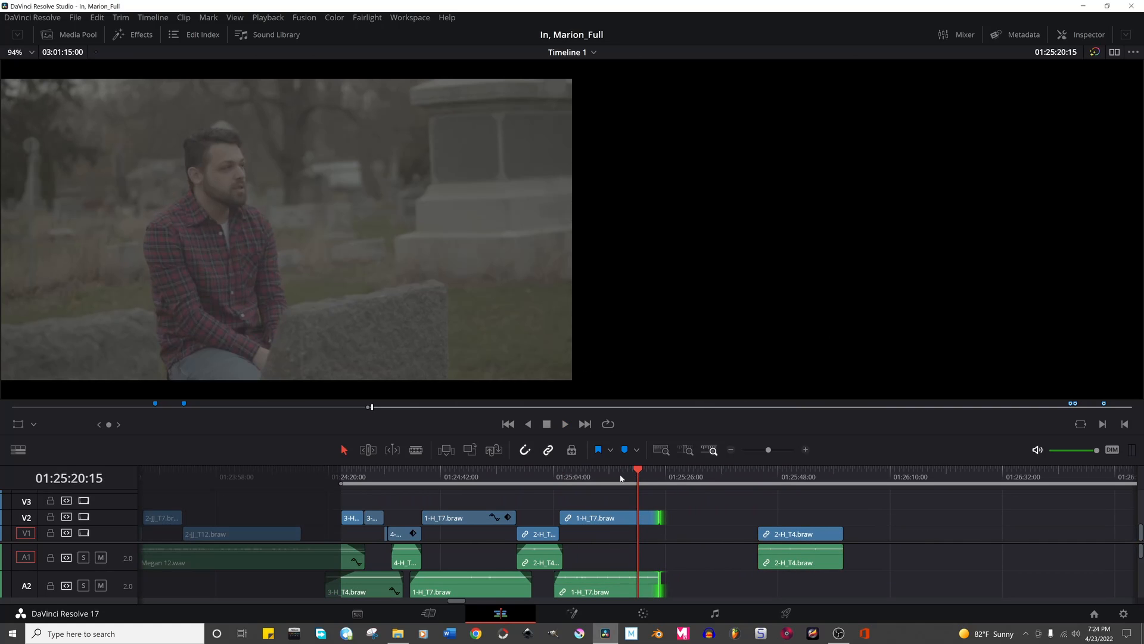
{"action": "left_click", "coordinate": [622, 480]}
{"action": "key", "text": "space"}
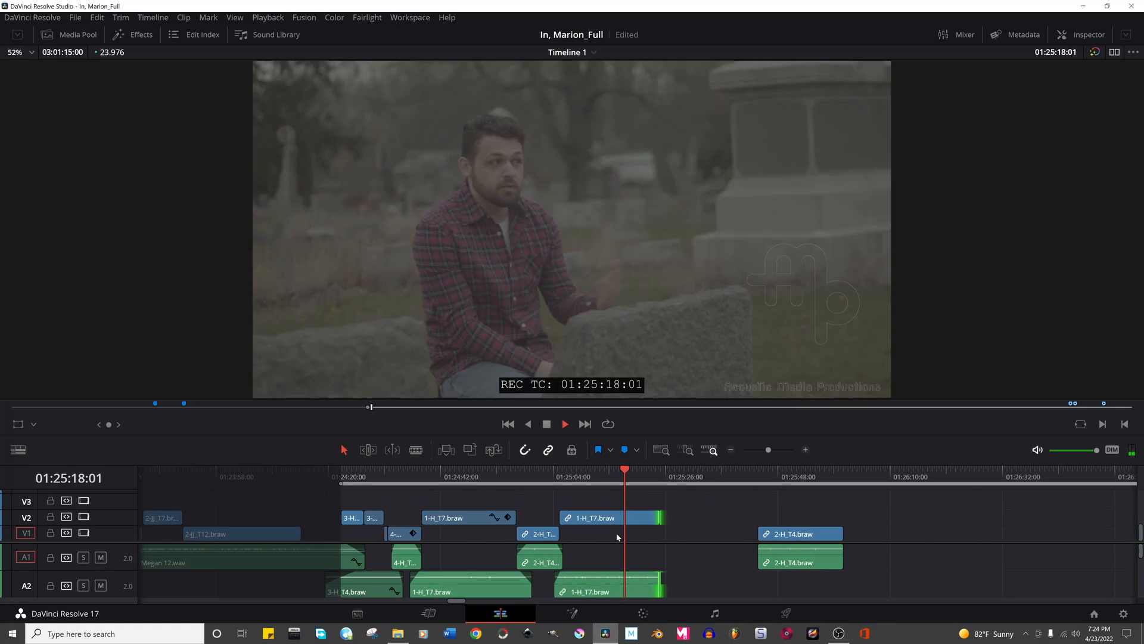
Play the cut from 1-H_T7 to 2-H_T4 three times, starting a few seconds before it at about 01:25:16.
{"action": "left_click", "coordinate": [401, 480]}
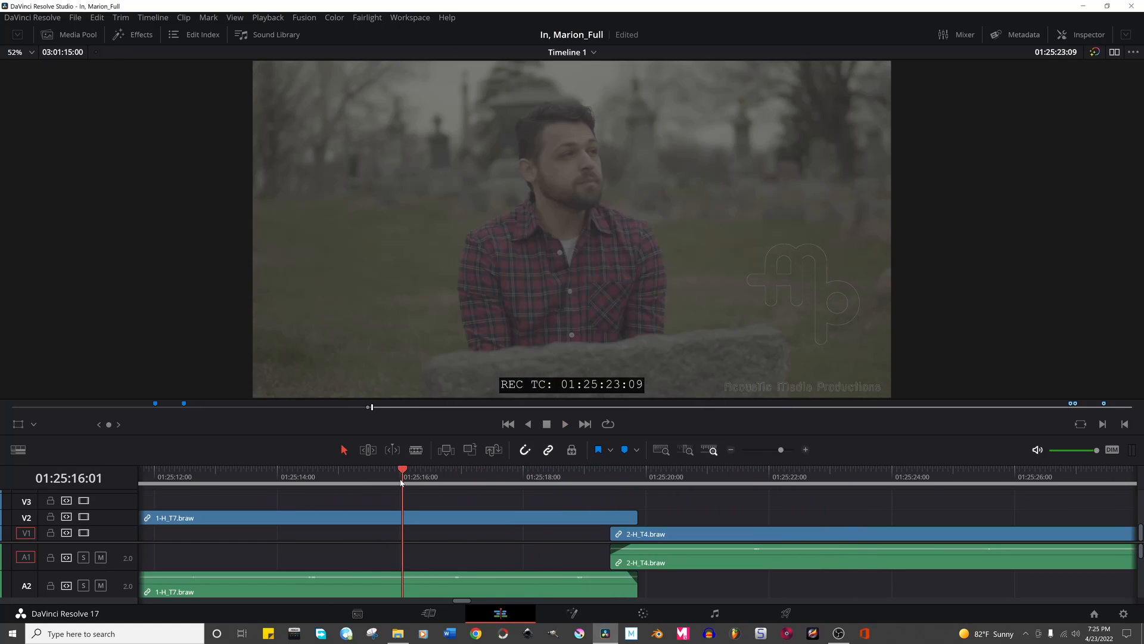
{"action": "key", "text": "space"}
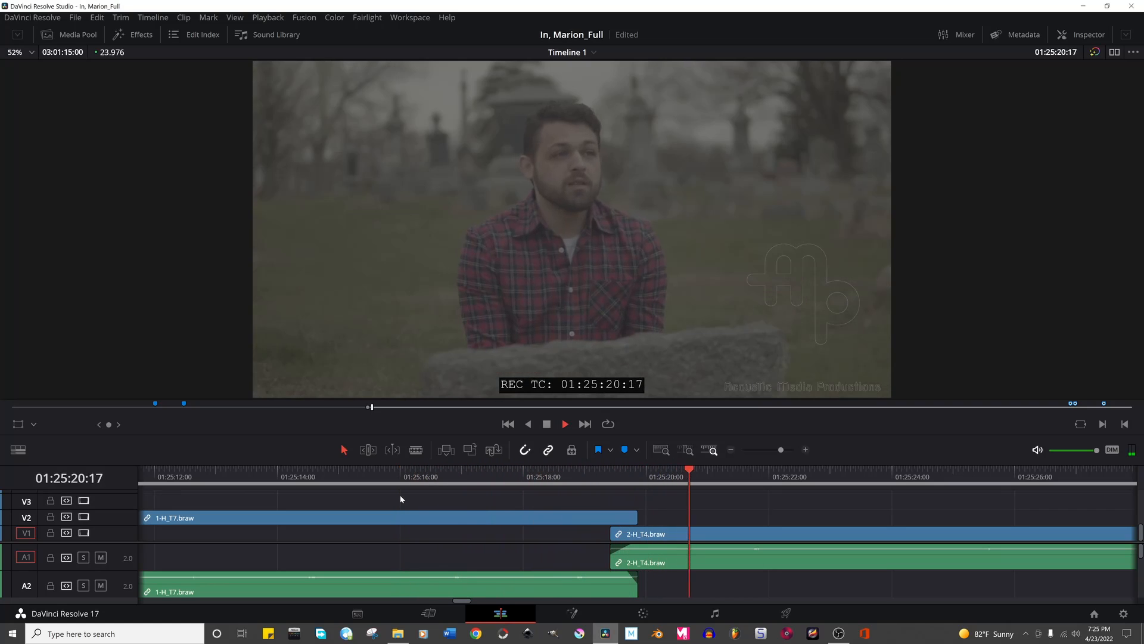
{"action": "key", "text": "space"}
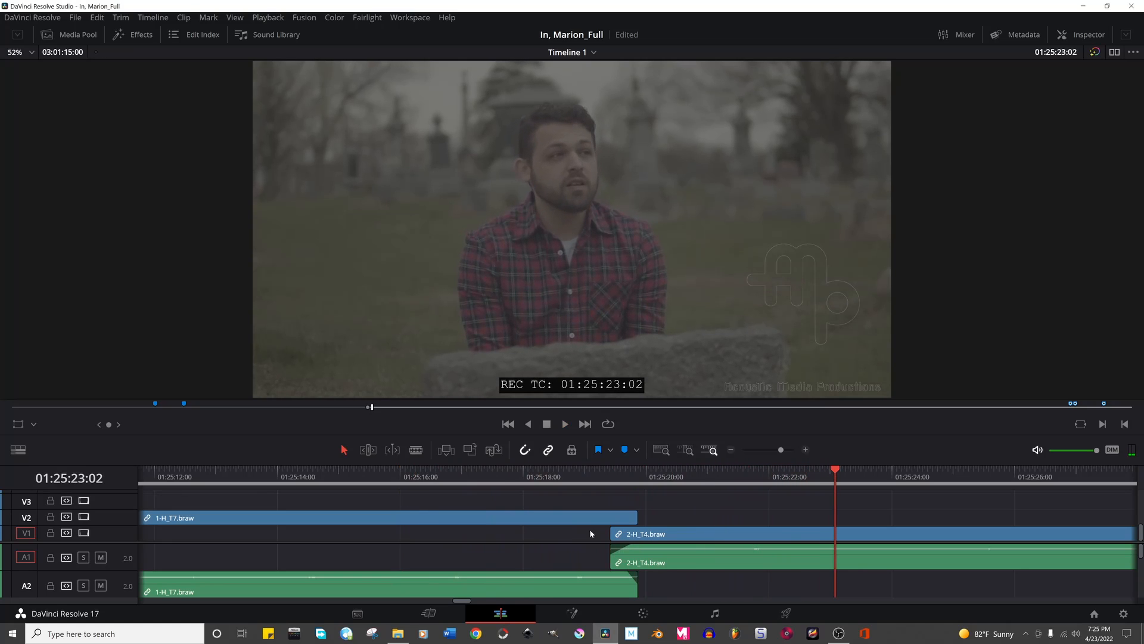
{"action": "left_click", "coordinate": [377, 475]}
{"action": "key", "text": "space"}
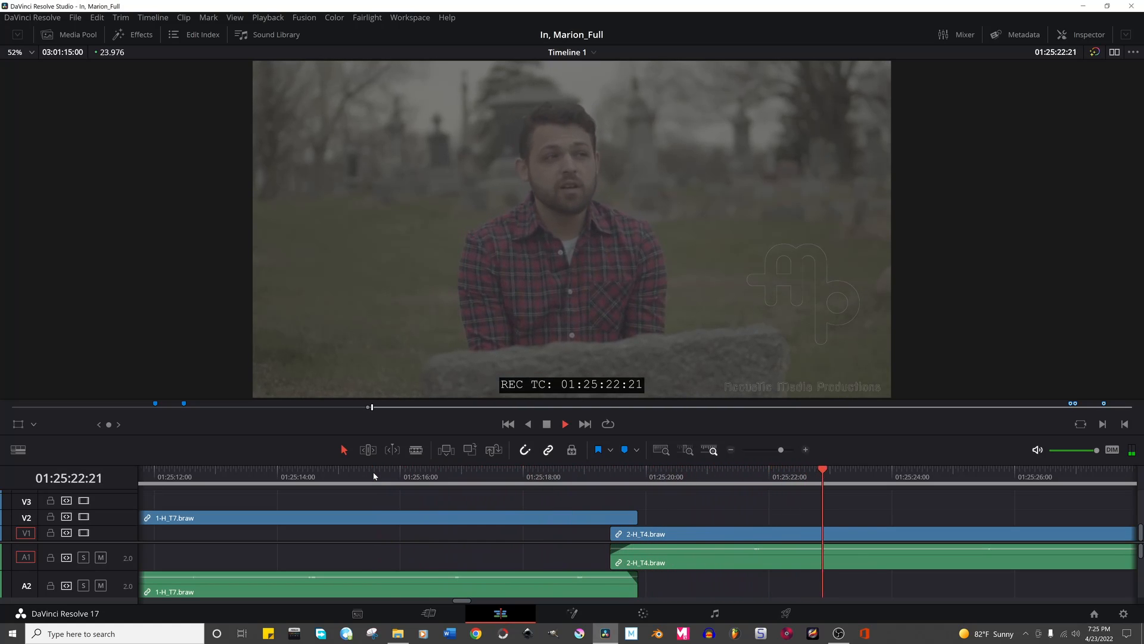
{"action": "key", "text": "space"}
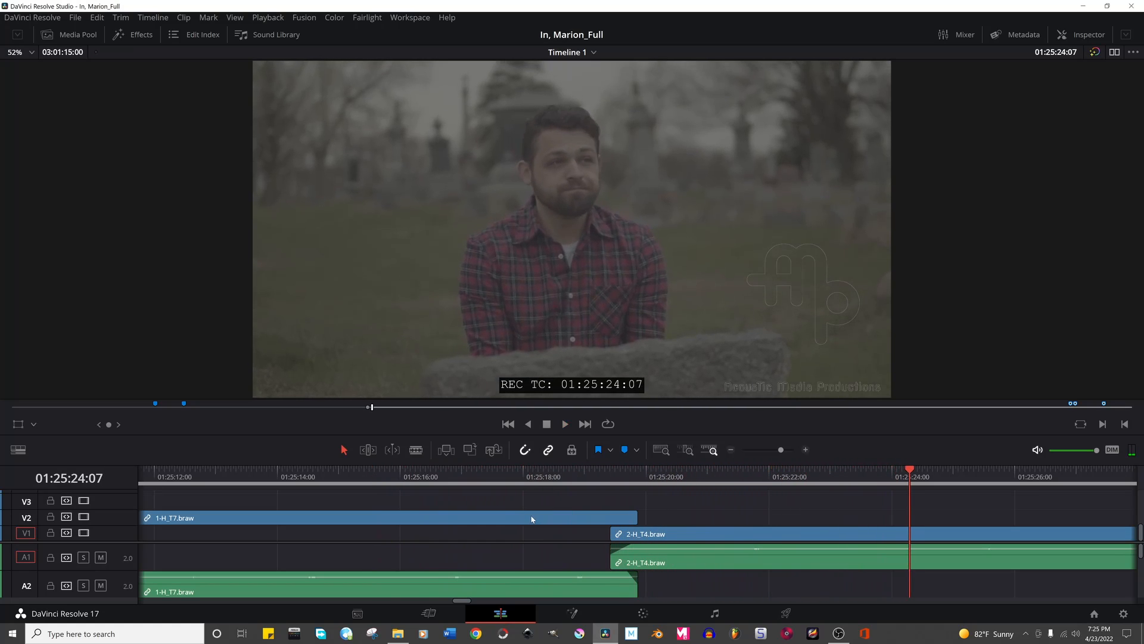
{"action": "left_click", "coordinate": [608, 517]}
{"action": "left_click", "coordinate": [439, 475]}
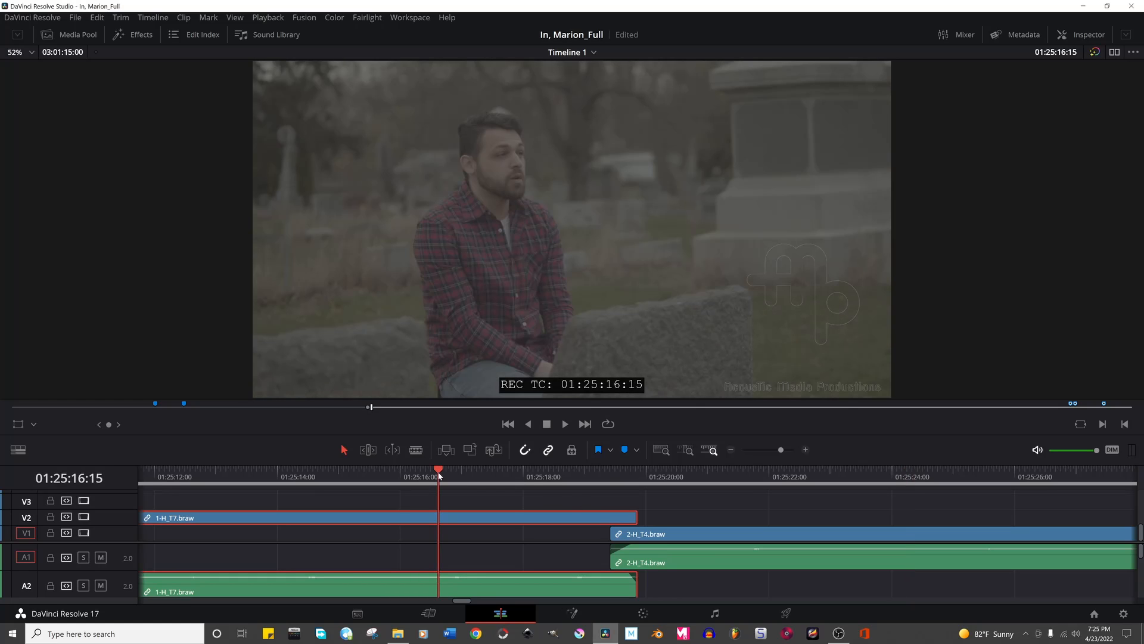
{"action": "key", "text": "space"}
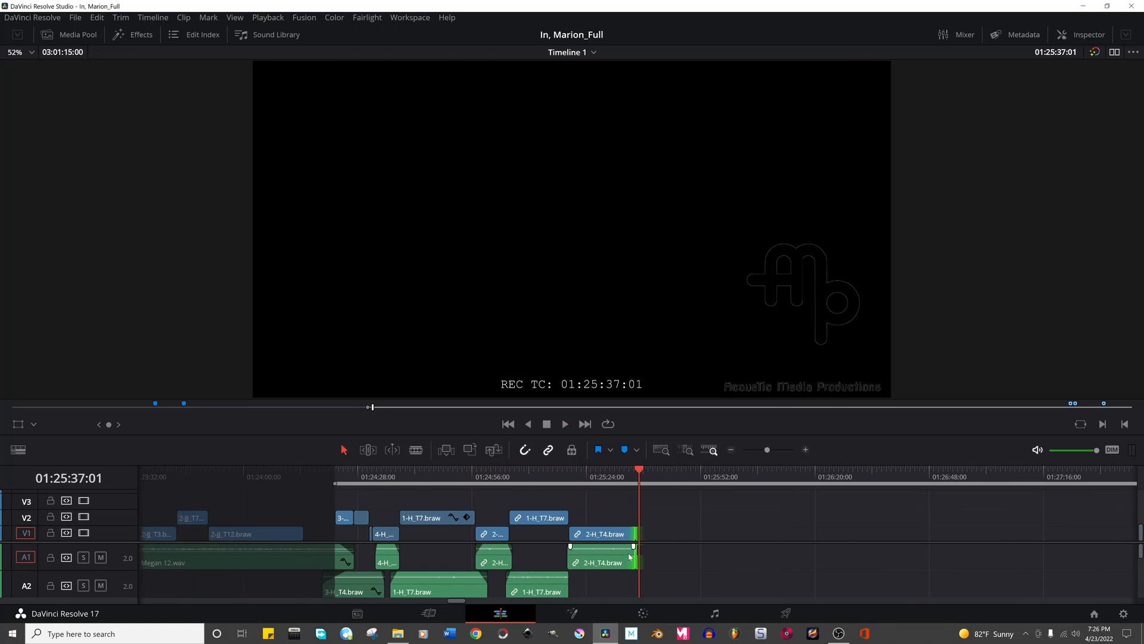
Find the 1-H_T2 take on V2 among the spare clips and replay it from about 01:32:00.
{"action": "scroll", "coordinate": [630, 557], "scroll_direction": "down", "scroll_amount": 2}
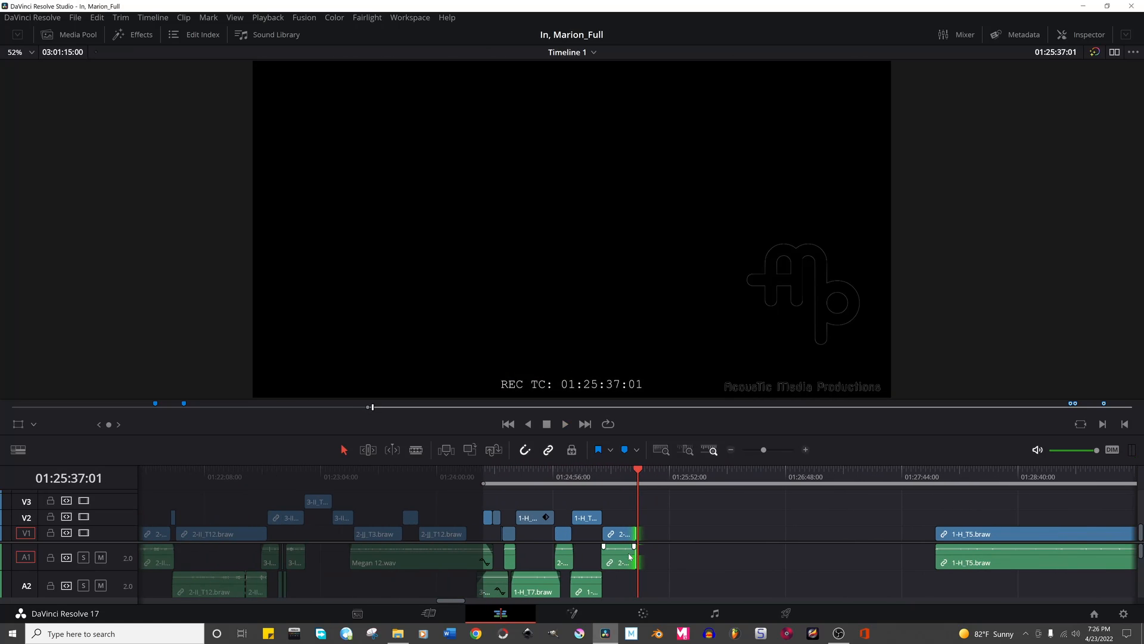
{"action": "scroll", "coordinate": [630, 556], "scroll_direction": "up", "scroll_amount": 2}
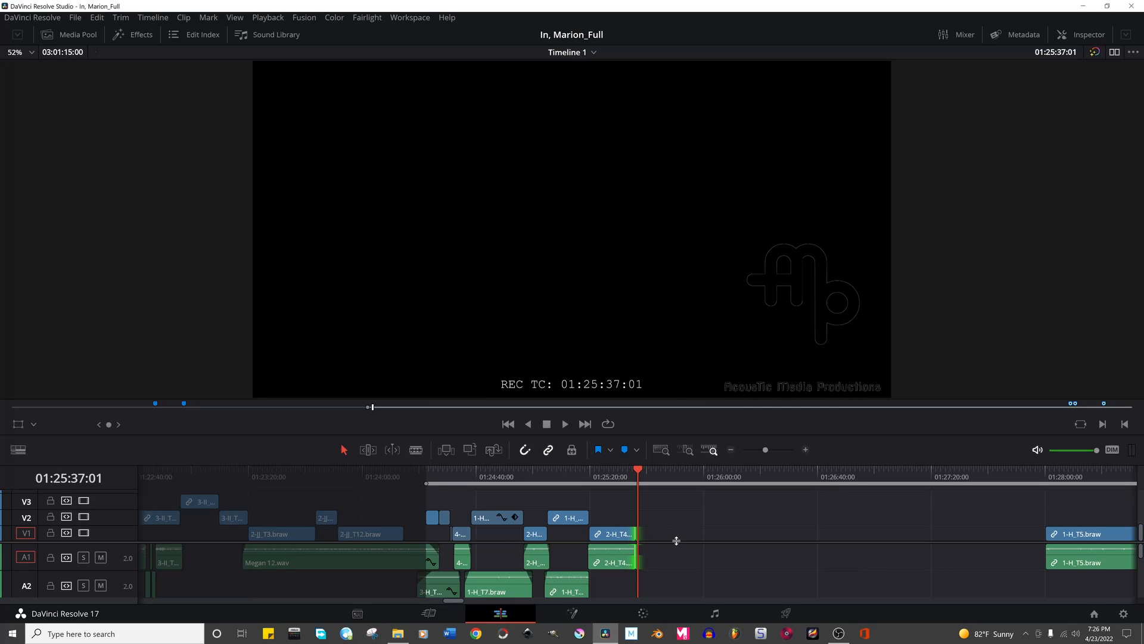
{"action": "left_click_drag", "start_coordinate": [676, 540], "coordinate": [680, 536]}
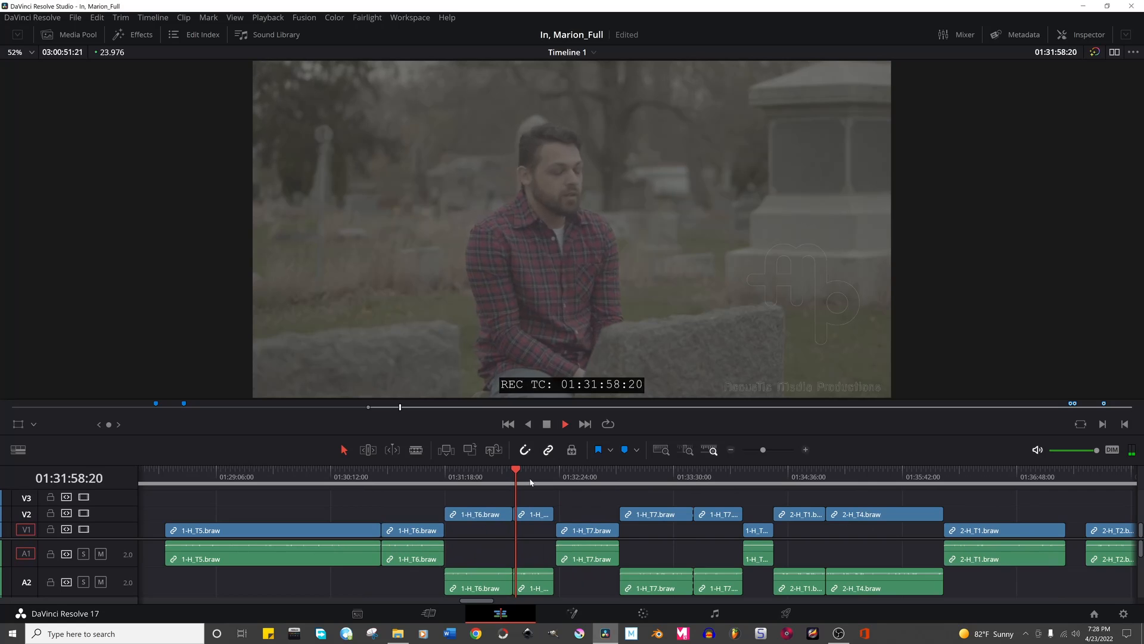
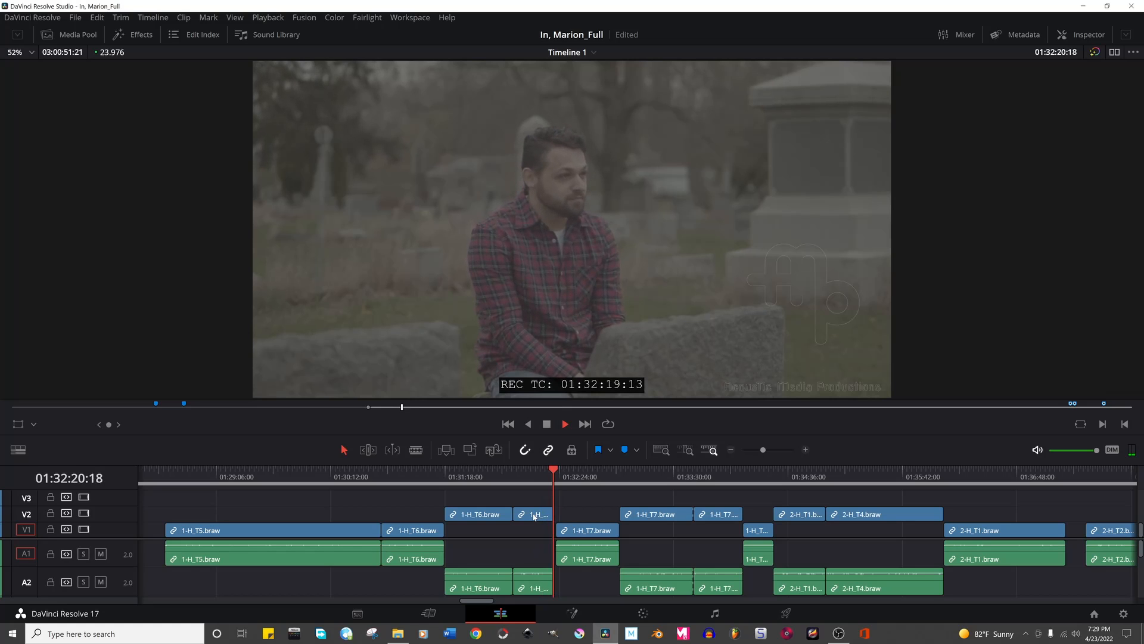
{"action": "left_click", "coordinate": [517, 476]}
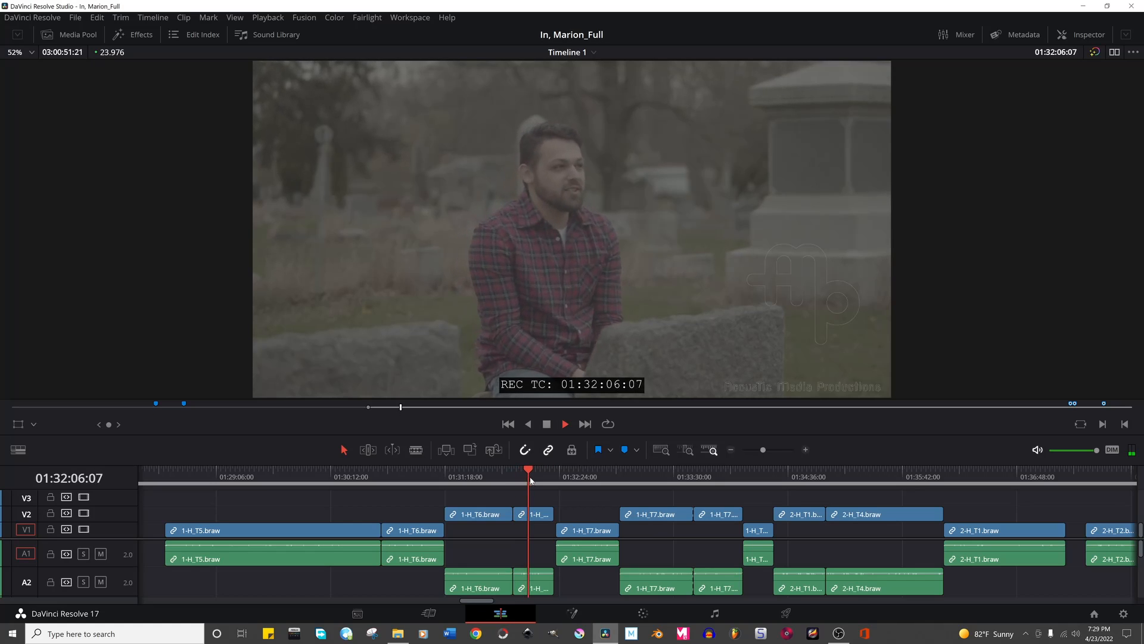
{"action": "key", "text": "space"}
Move 1-H_T2 on V2 to about 01:25:35, behind 2-H_T4, with the two clips' audio overlapping in fades.
{"action": "key", "text": "ctrl+equal"}
{"action": "key", "text": "ctrl+equal"}
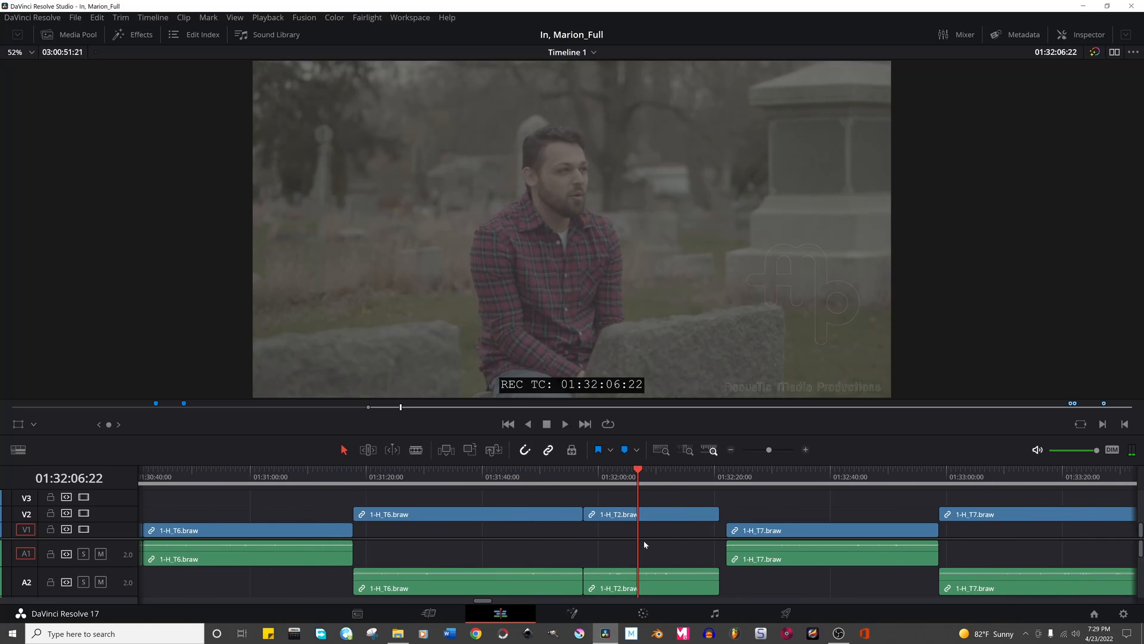
{"action": "left_click_drag", "start_coordinate": [709, 516], "coordinate": [596, 513]}
{"action": "left_click_drag", "start_coordinate": [494, 526], "coordinate": [625, 527]}
{"action": "key", "text": "space"}
Undo the last shifts of 1-H_T2 and play the cut from 2-H_T4 into it twice.
{"action": "key", "text": "ctrl+z"}
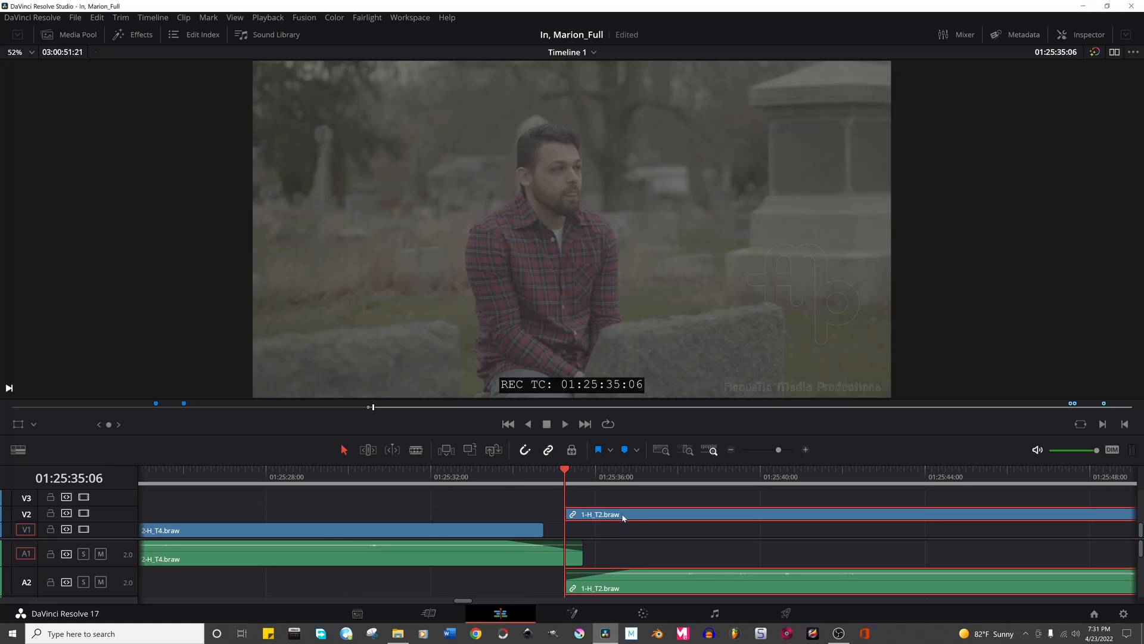
{"action": "key", "text": "ctrl+z"}
{"action": "left_click", "coordinate": [482, 482]}
{"action": "key", "text": "space"}
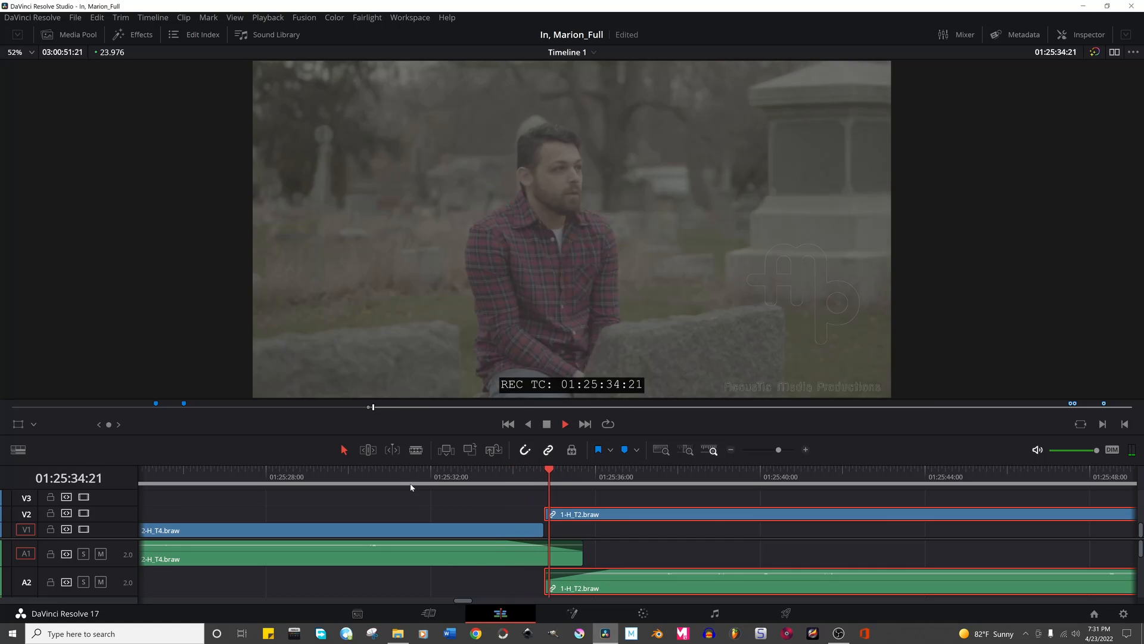
{"action": "key", "text": "space"}
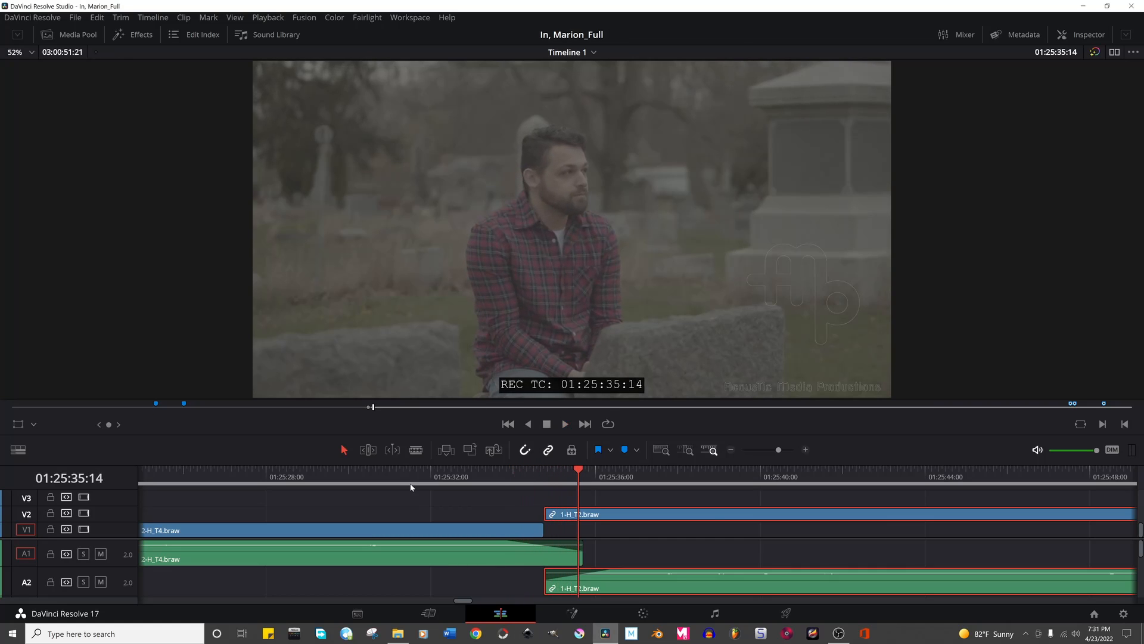
{"action": "left_click", "coordinate": [469, 477]}
{"action": "key", "text": "space"}
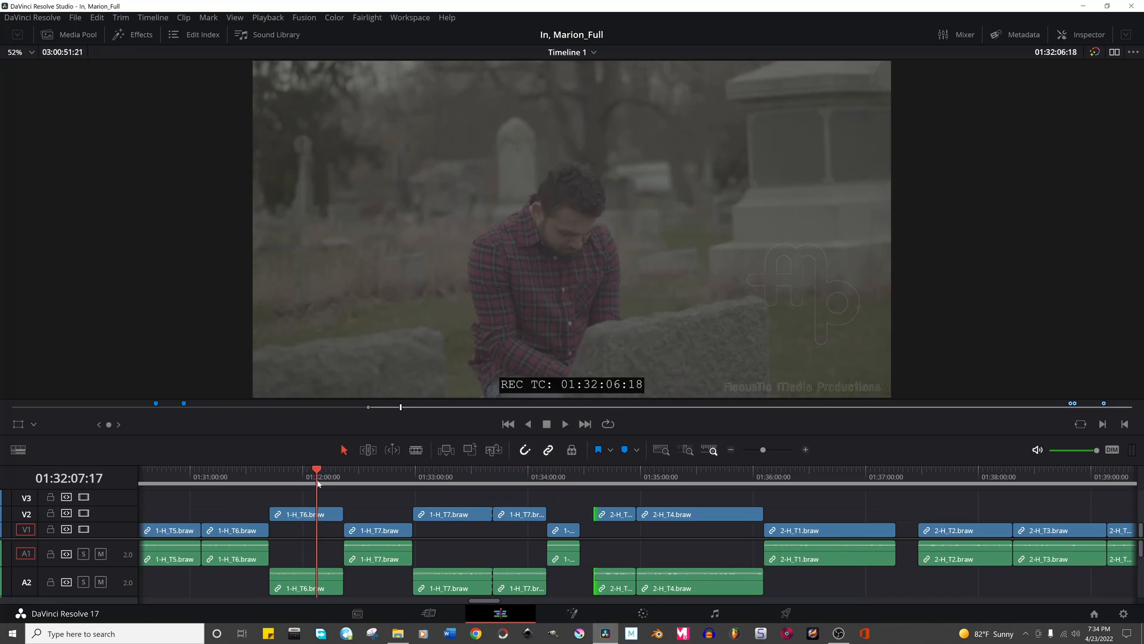
Scrub and play the 1-H_T6 take on V2 around 01:32:00, replaying it from about 01:31:54.
{"action": "left_click_drag", "start_coordinate": [320, 482], "coordinate": [332, 484]}
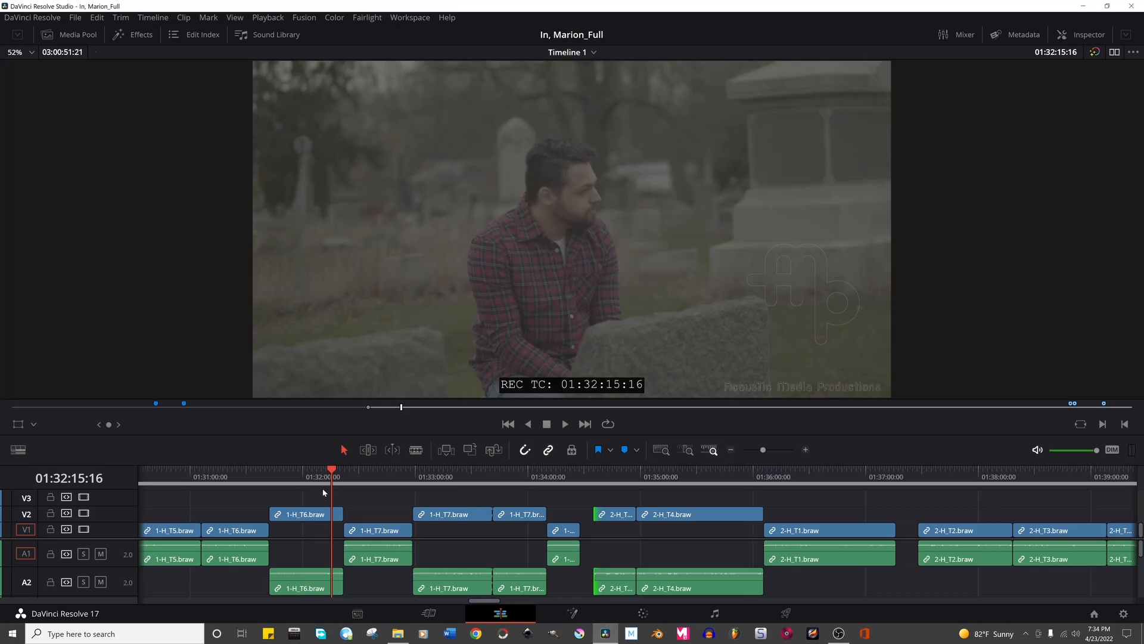
{"action": "mouse_move", "coordinate": [310, 477]}
{"action": "left_mouse_down"}
{"action": "mouse_move", "coordinate": [271, 477]}
{"action": "mouse_move", "coordinate": [296, 477]}
{"action": "left_mouse_up"}
{"action": "key", "text": "space"}
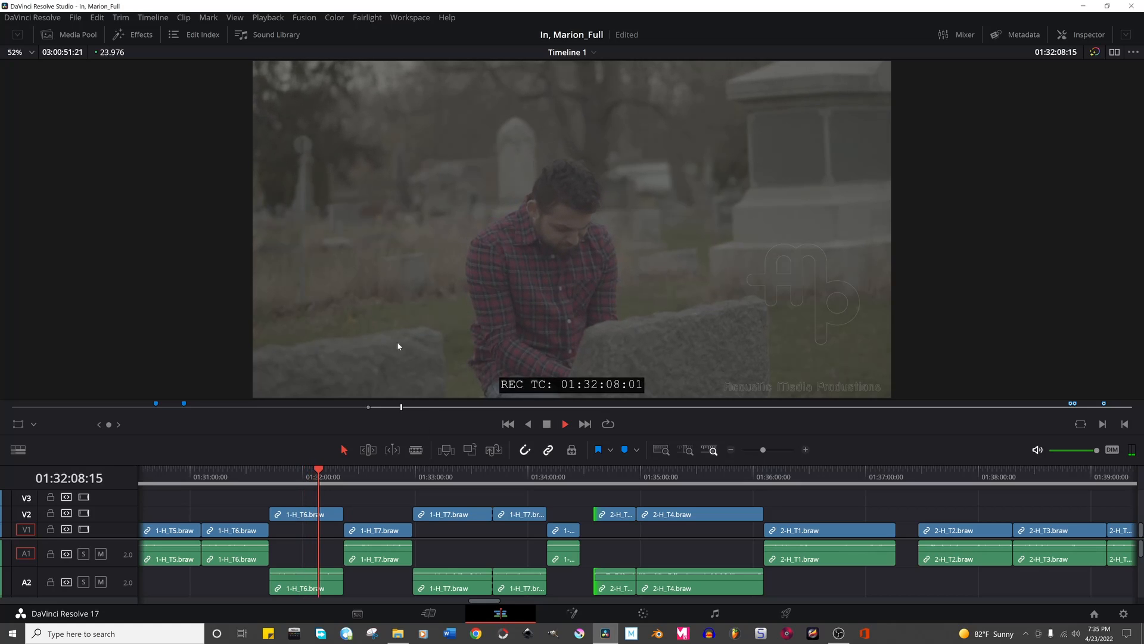
{"action": "left_click", "coordinate": [292, 477]}
{"action": "key", "text": "space"}
{"action": "left_click", "coordinate": [456, 477]}
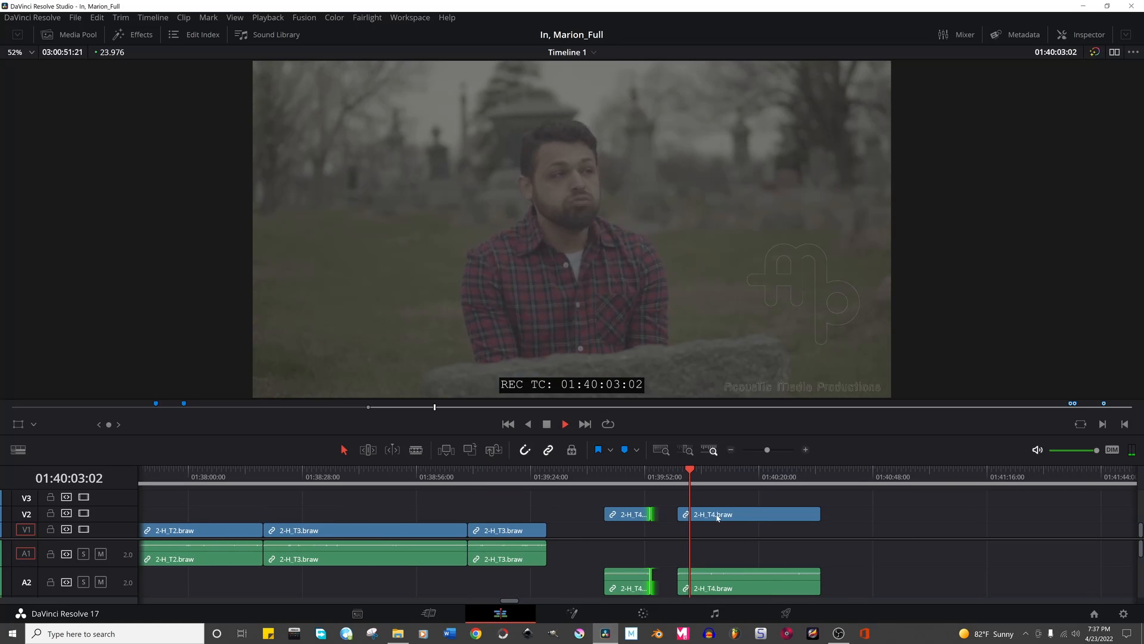
Close the gap between the two 2-H_T4 clips on V2 and shift 2-H_T1, 2-H_T2 and both 2-H_T3 clips up to them.
{"action": "left_click_drag", "start_coordinate": [717, 518], "coordinate": [702, 518]}
{"action": "key", "text": "ctrl+s"}
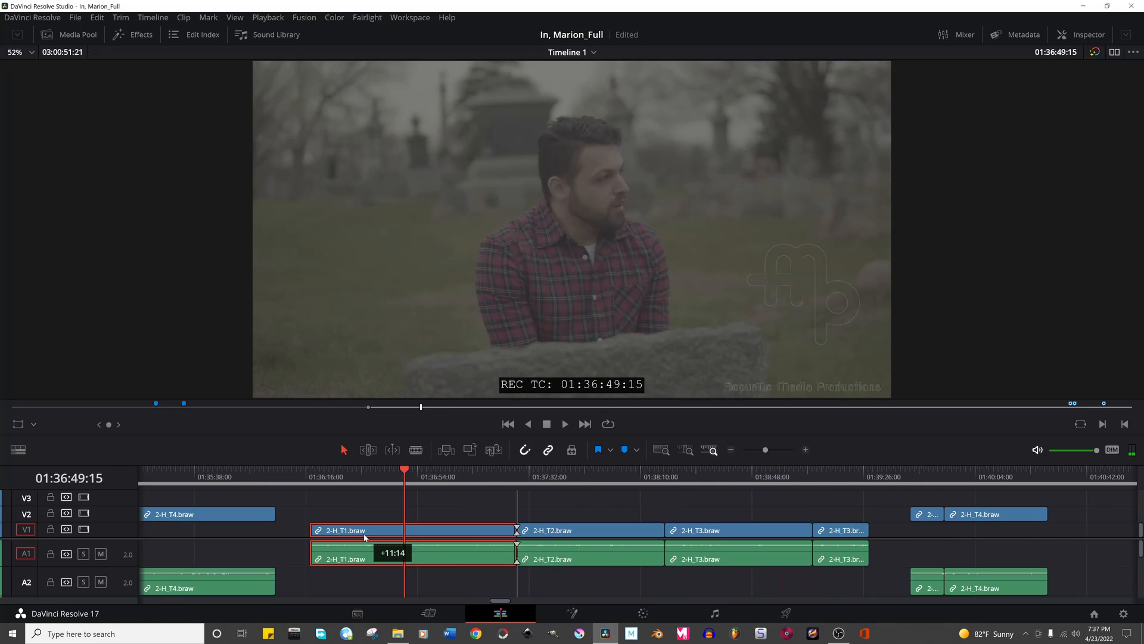
{"action": "left_click_drag", "start_coordinate": [374, 469], "coordinate": [643, 469]}
{"action": "left_click_drag", "start_coordinate": [817, 496], "coordinate": [498, 584]}
{"action": "left_click_drag", "start_coordinate": [475, 538], "coordinate": [516, 538]}
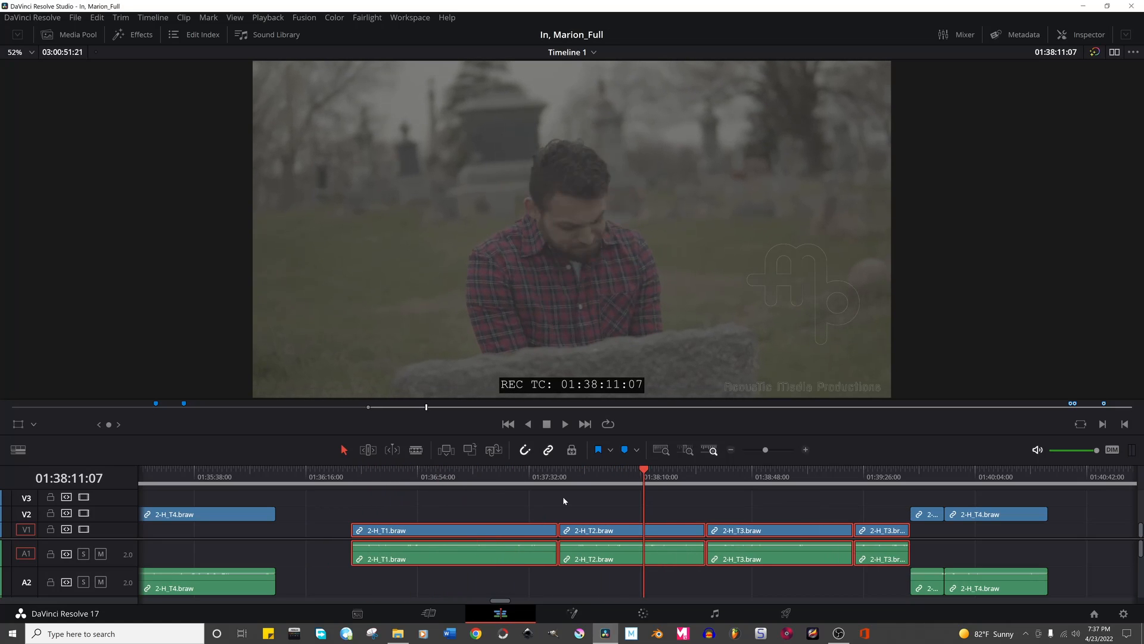
{"action": "left_click", "coordinate": [563, 496]}
Play and compare the 2-H_T4, 2-H_T2 and 2-H_T3 takes, starting the 2-H_T3 take at 01:38:32:12.
{"action": "mouse_move", "coordinate": [499, 477]}
{"action": "left_mouse_down"}
{"action": "mouse_move", "coordinate": [467, 477]}
{"action": "mouse_move", "coordinate": [513, 477]}
{"action": "left_mouse_up"}
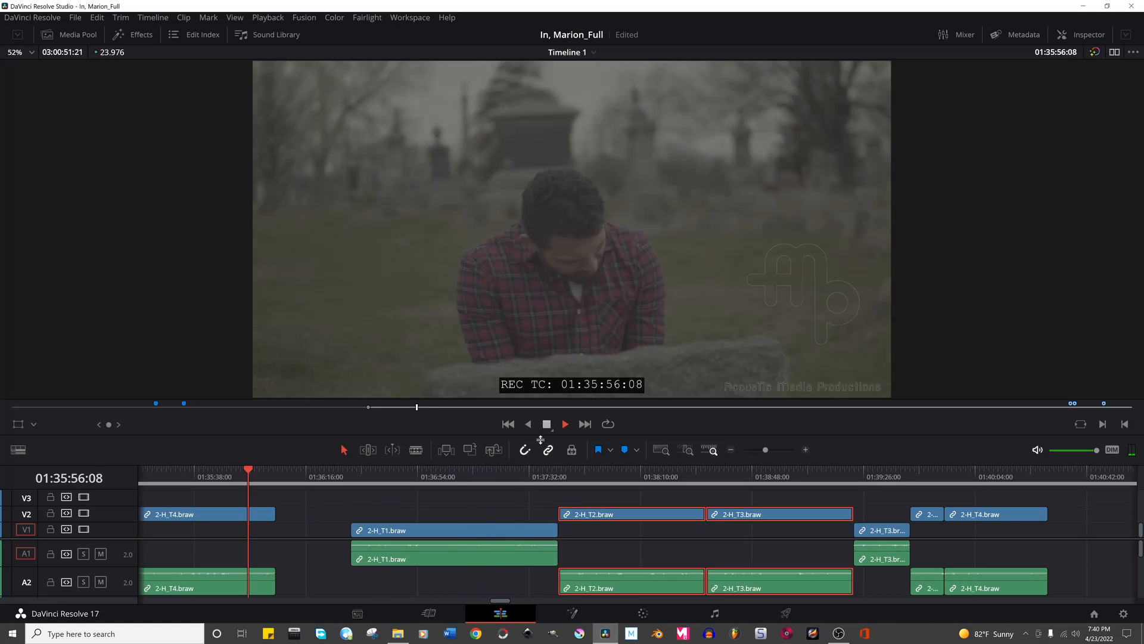
{"action": "key", "text": "space"}
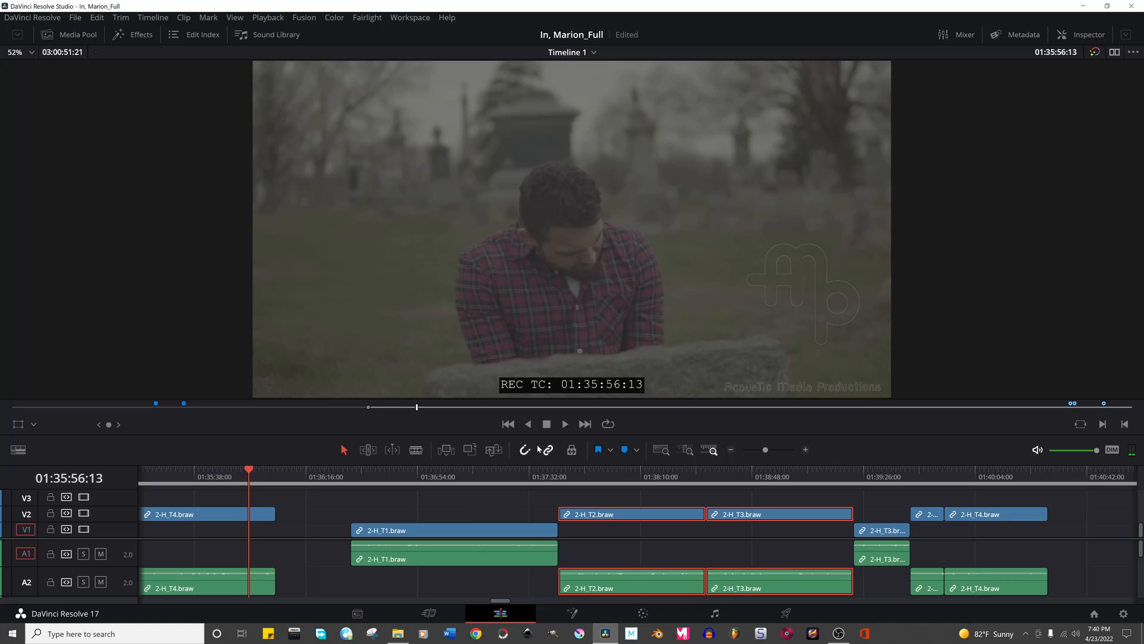
{"action": "mouse_move", "coordinate": [565, 477]}
{"action": "left_mouse_down"}
{"action": "mouse_move", "coordinate": [722, 476]}
{"action": "mouse_move", "coordinate": [568, 470]}
{"action": "left_mouse_up"}
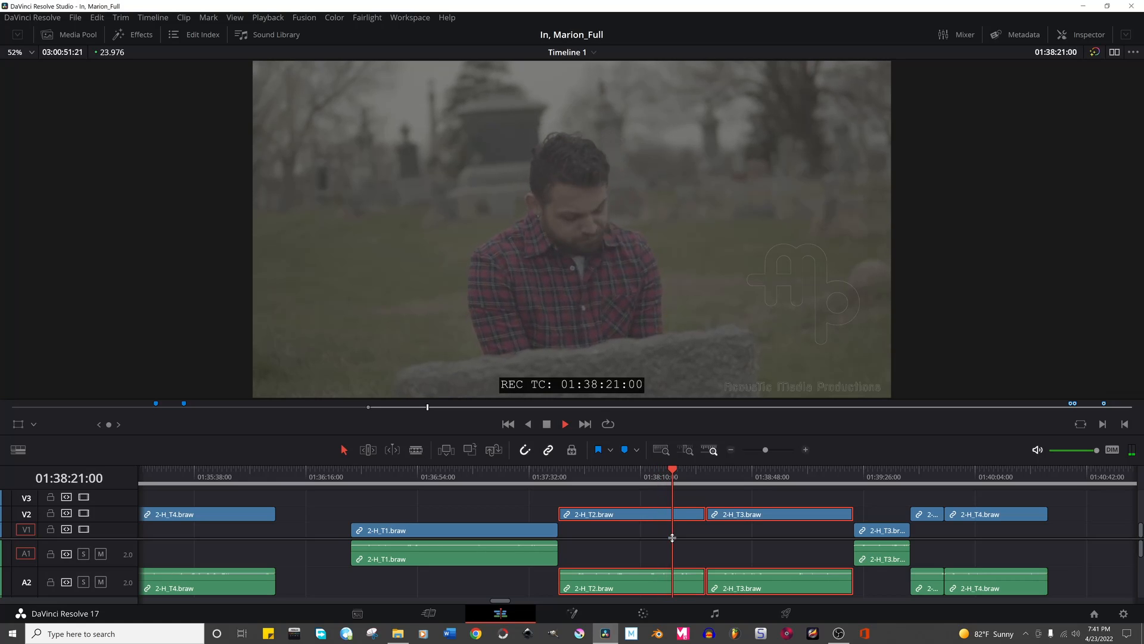
{"action": "left_click", "coordinate": [659, 534]}
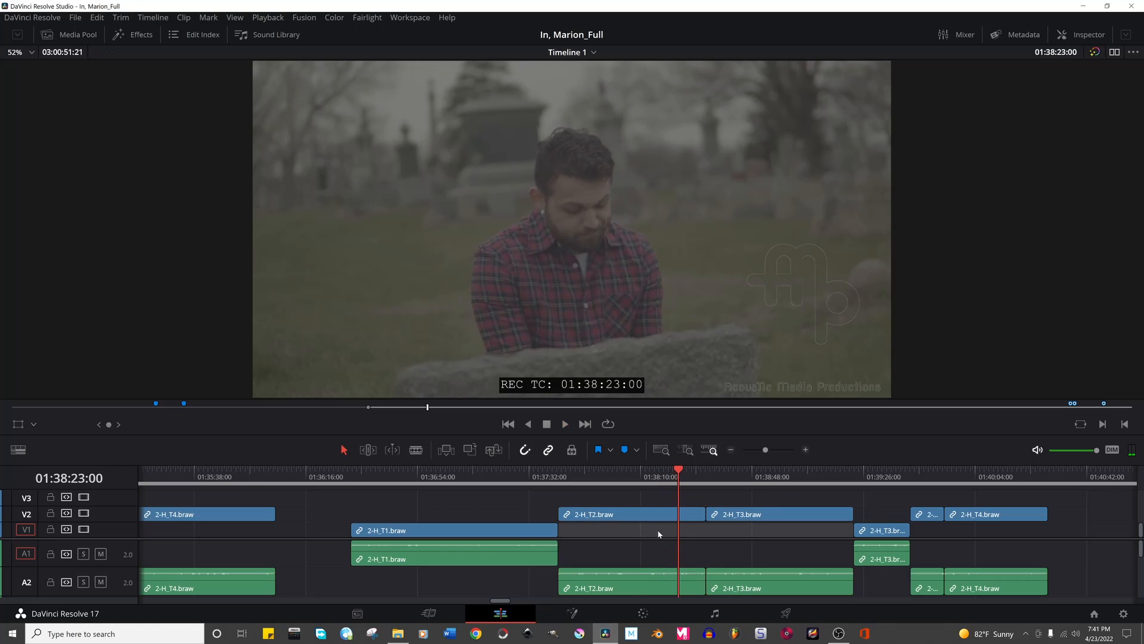
{"action": "left_click", "coordinate": [713, 471]}
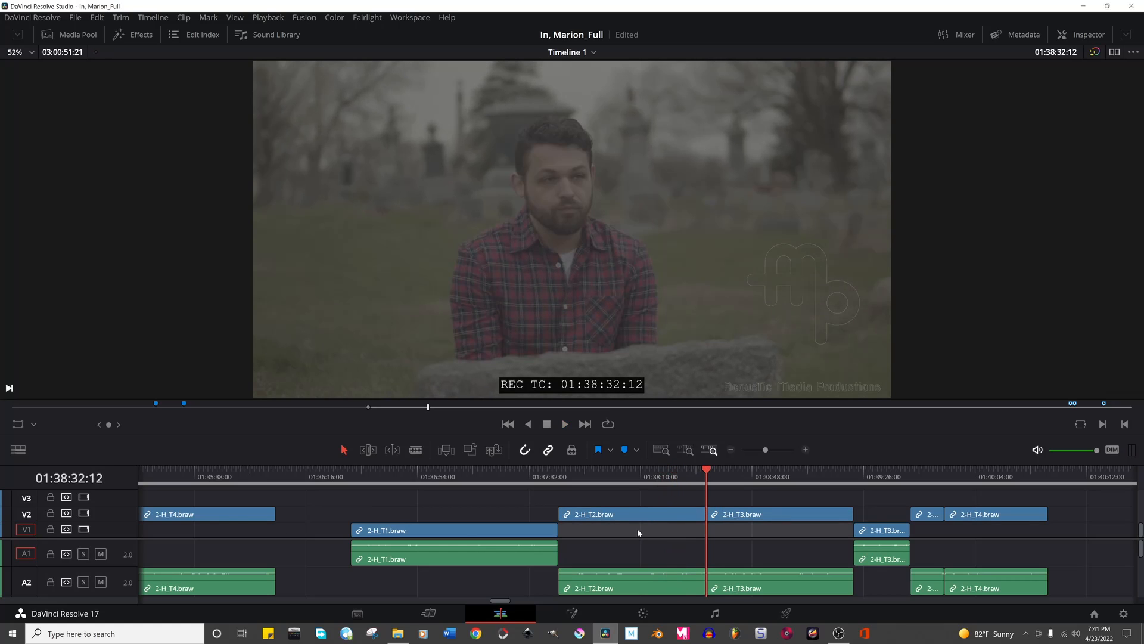
{"action": "key", "text": "space"}
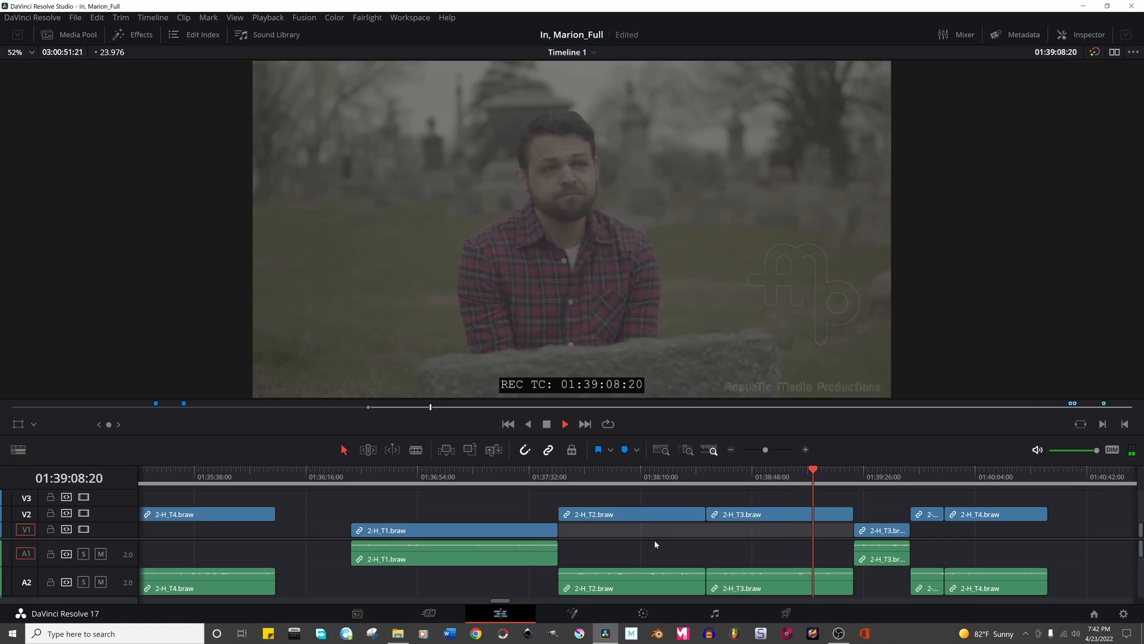
Bring the 2-H_T3 take onto V1 behind 1-H_T2, play the end of 1-H_T2, and undo the last two edits.
{"action": "left_click_drag", "start_coordinate": [658, 515], "coordinate": [233, 504]}
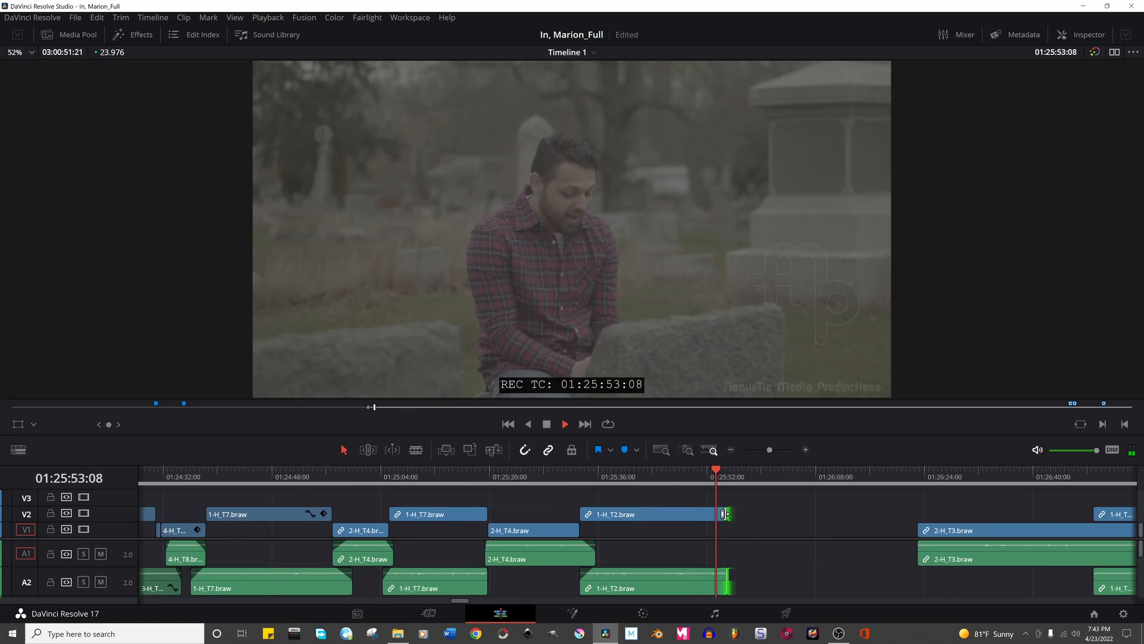
{"action": "key", "text": "space"}
{"action": "key", "text": "ctrl+z"}
{"action": "key", "text": "ctrl+z"}
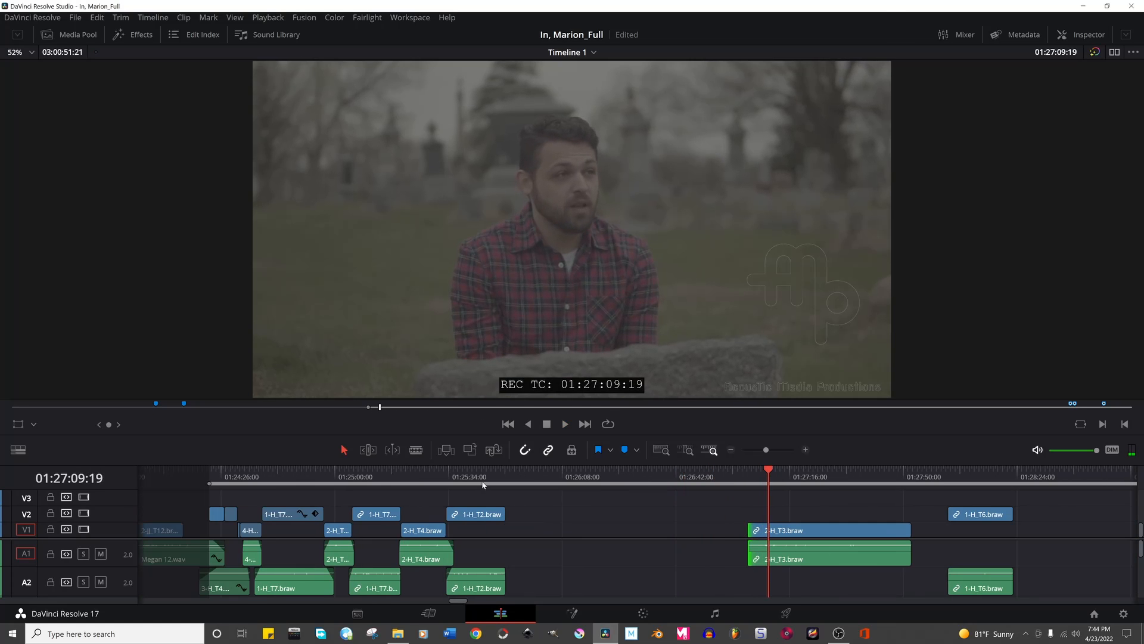
Move 1-H_T6 on V2 ahead of 2-H_T3, extend its start back to about 01:26:00, and play it.
{"action": "left_click_drag", "start_coordinate": [501, 480], "coordinate": [697, 491]}
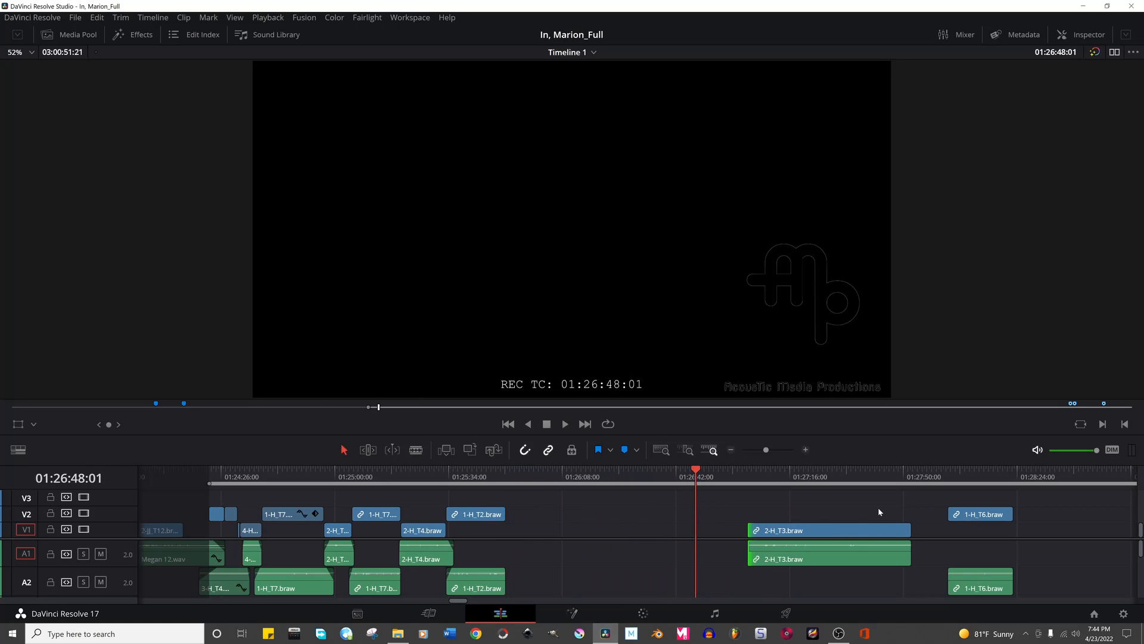
{"action": "left_click_drag", "start_coordinate": [508, 514], "coordinate": [725, 514]}
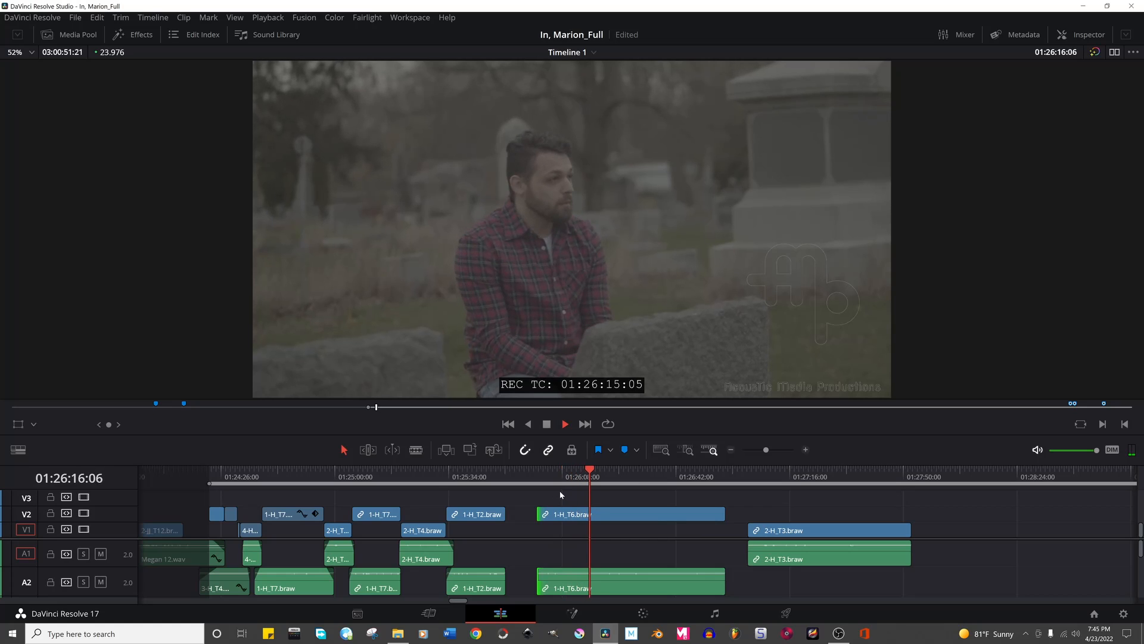
{"action": "key", "text": "space"}
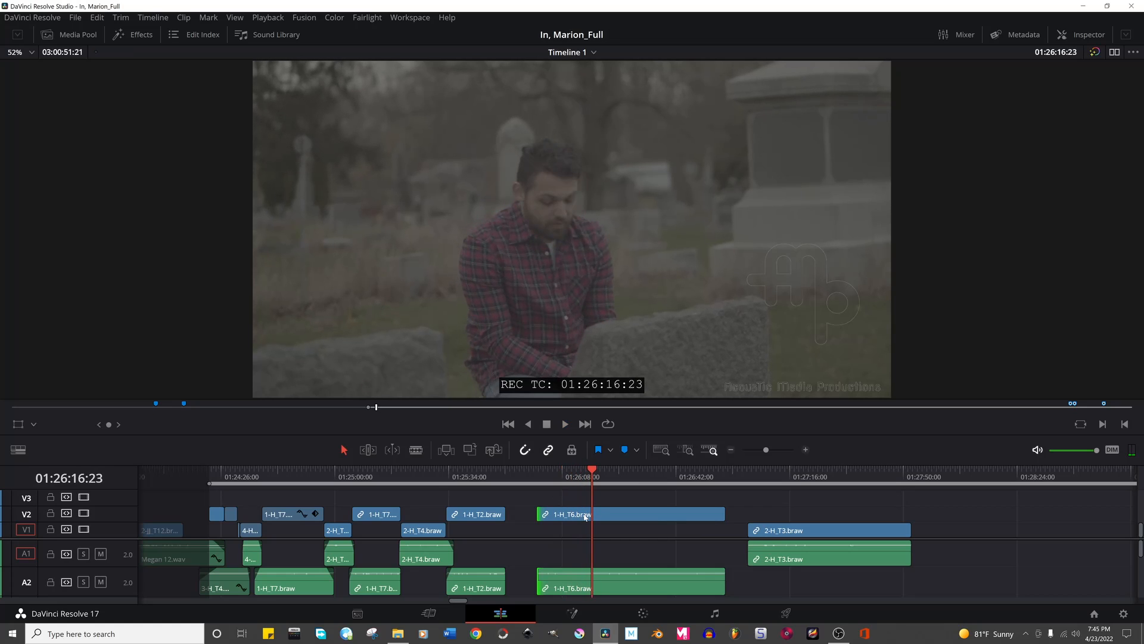
Undo the last extension of 1-H_T6's start.
{"action": "key", "text": "ctrl+z"}
{"action": "key", "text": "ctrl+z"}
{"action": "key", "text": "ctrl+z"}
{"action": "key", "text": "ctrl+z"}
{"action": "key", "text": "ctrl+z"}
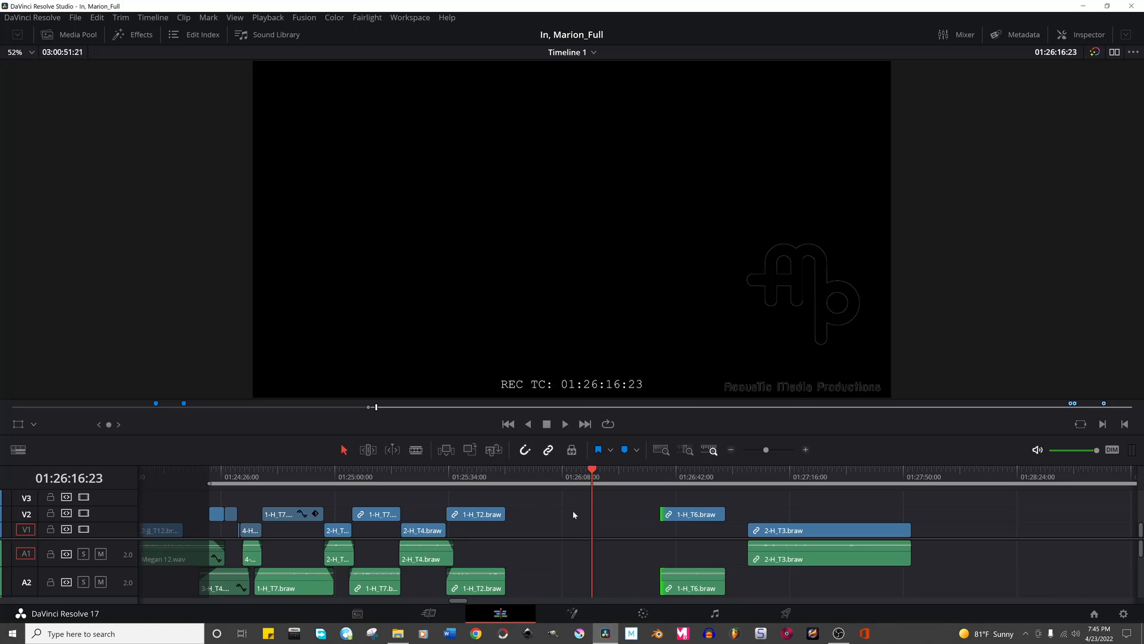
Move the 1-H_T7 clip at about 01:33:00 down to V1, with 1-H_T5 and 1-H_T6 closed up against the preceding 1-H_T7.
{"action": "left_click_drag", "start_coordinate": [459, 601], "coordinate": [477, 612]}
{"action": "left_click_drag", "start_coordinate": [655, 506], "coordinate": [654, 532]}
{"action": "left_click", "coordinate": [594, 509]}
{"action": "left_click", "coordinate": [567, 476]}
{"action": "key", "text": "ctrl+minus"}
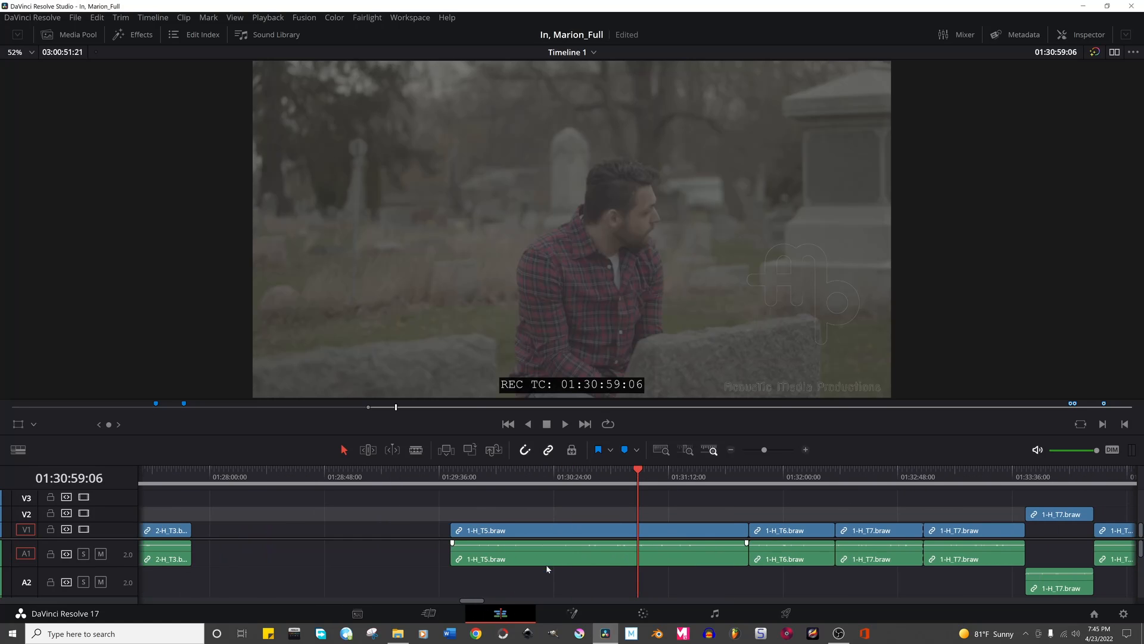
Move the 2-H_T1 and 2-H_T4 clips from V3 at about 01:37:00 to V1 directly behind 1-H_T2 at 01:25:51.
{"action": "left_click_drag", "start_coordinate": [467, 601], "coordinate": [490, 602]}
{"action": "key", "text": "ctrl+minus"}
{"action": "key", "text": "ctrl+minus"}
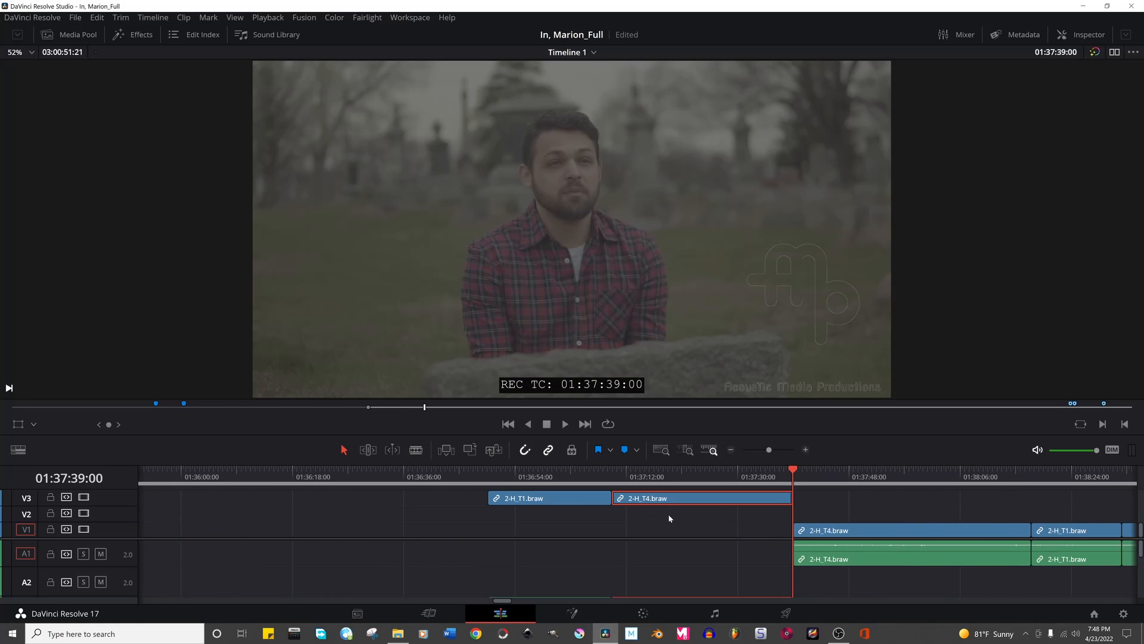
{"action": "left_click_drag", "start_coordinate": [669, 519], "coordinate": [393, 518]}
{"action": "scroll", "coordinate": [412, 522], "scroll_direction": "left", "scroll_amount": 3}
{"action": "key", "text": "ctrl+minus"}
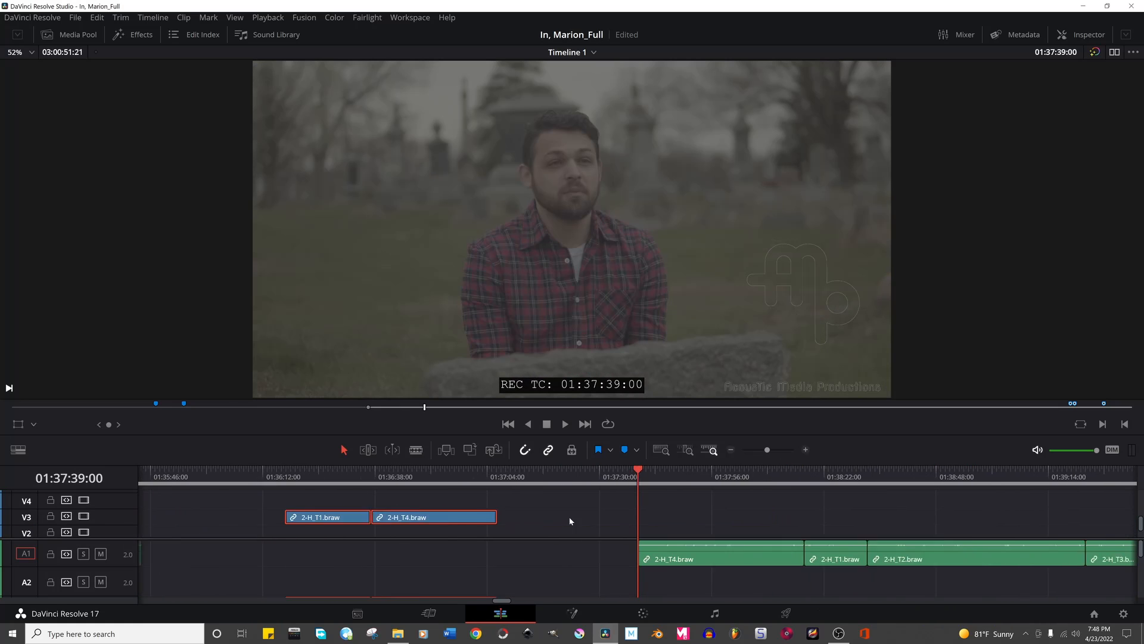
{"action": "key", "text": "ctrl+minus"}
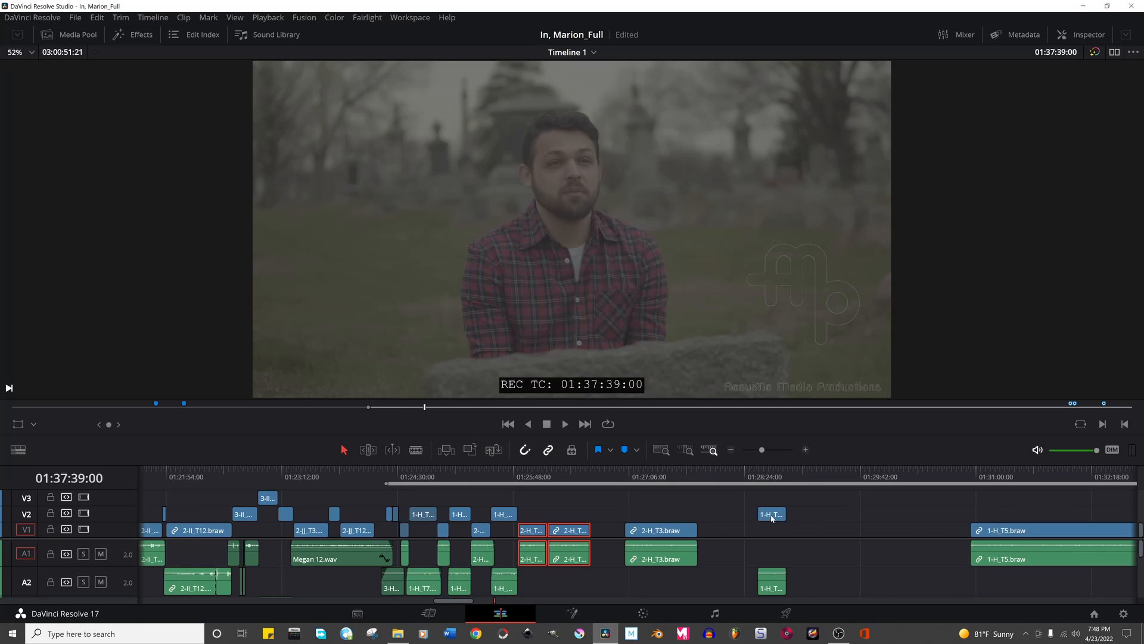
Move the 1-H_T6 clip on V2 up against the end of 2-H_T4 and play the sequence from 01:25:51:05.
{"action": "left_click_drag", "start_coordinate": [775, 516], "coordinate": [608, 517]}
{"action": "left_click", "coordinate": [518, 480]}
{"action": "key", "text": "ctrl+equal"}
{"action": "key", "text": "ctrl+equal"}
{"action": "key", "text": "ctrl+equal"}
{"action": "key", "text": "ctrl+equal"}
{"action": "key", "text": "ctrl+equal"}
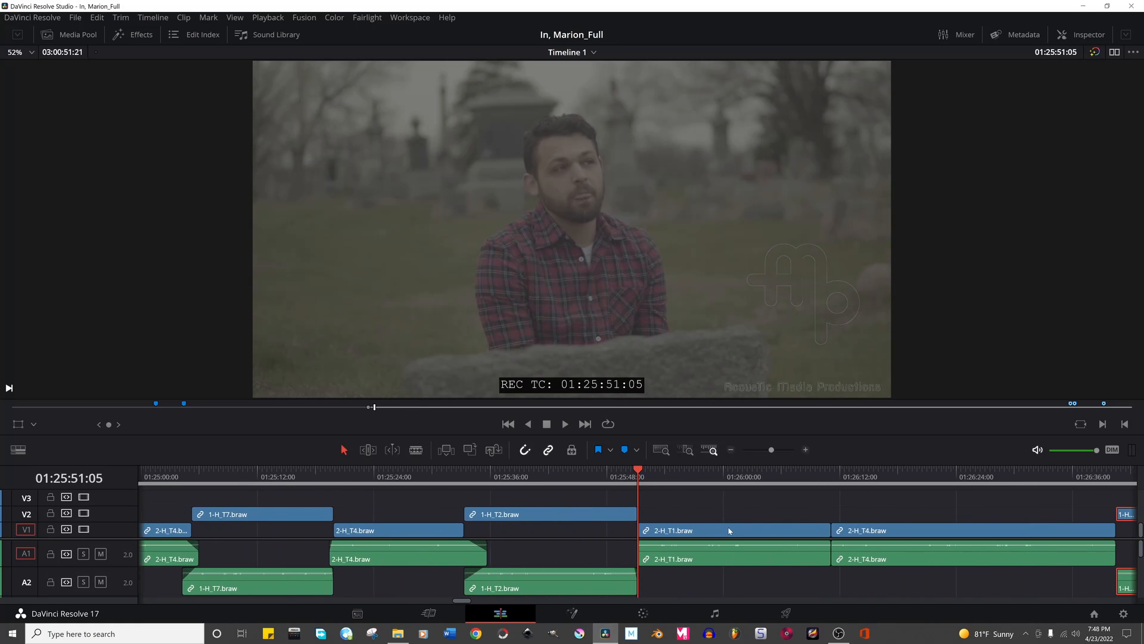
{"action": "key", "text": "space"}
{"action": "scroll", "coordinate": [602, 567], "scroll_direction": "right", "scroll_amount": 5}
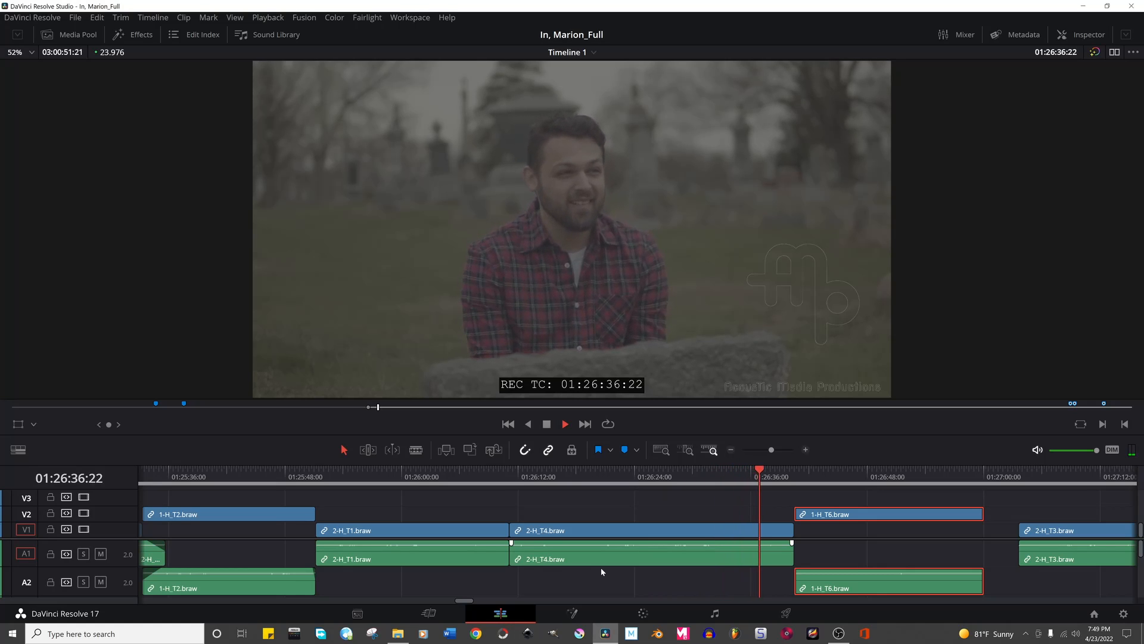
{"action": "key", "text": "space"}
Replay the start of 2-H_T1 and the 1-H_T2 passage leading into it.
{"action": "left_click", "coordinate": [317, 483]}
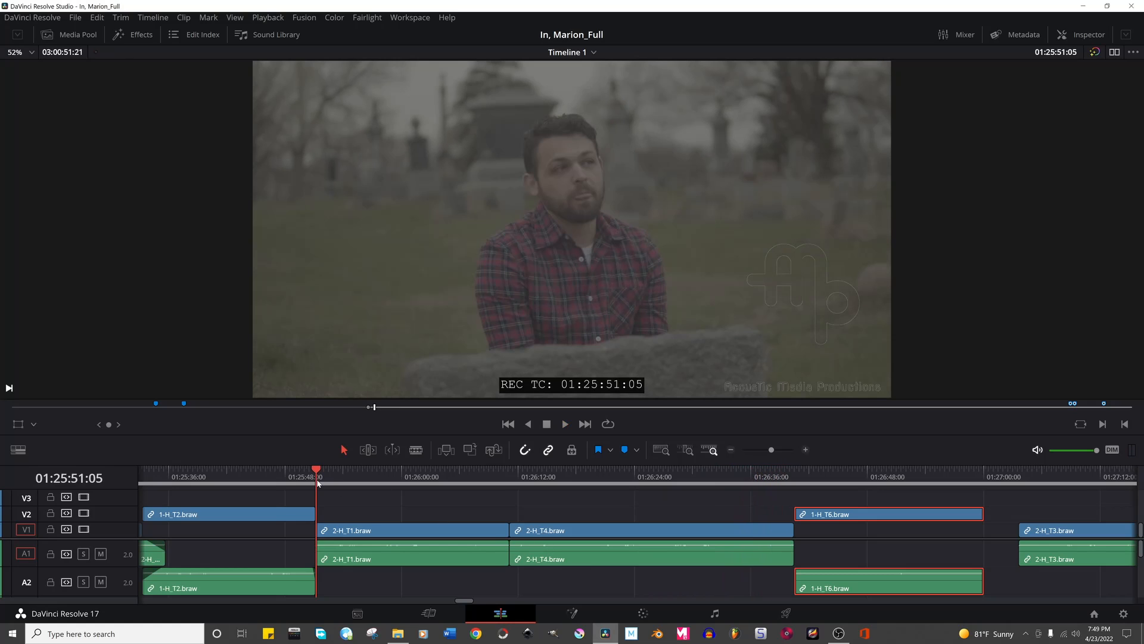
{"action": "left_click", "coordinate": [411, 578]}
{"action": "key", "text": "space"}
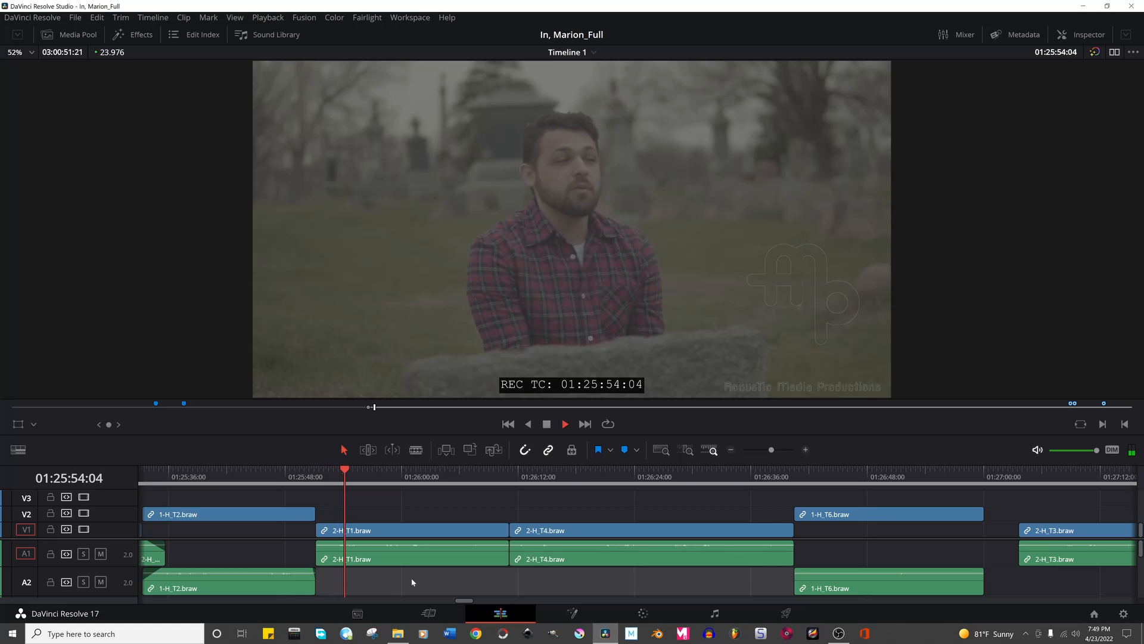
{"action": "key", "text": "space"}
{"action": "left_click", "coordinate": [217, 480]}
{"action": "key", "text": "space"}
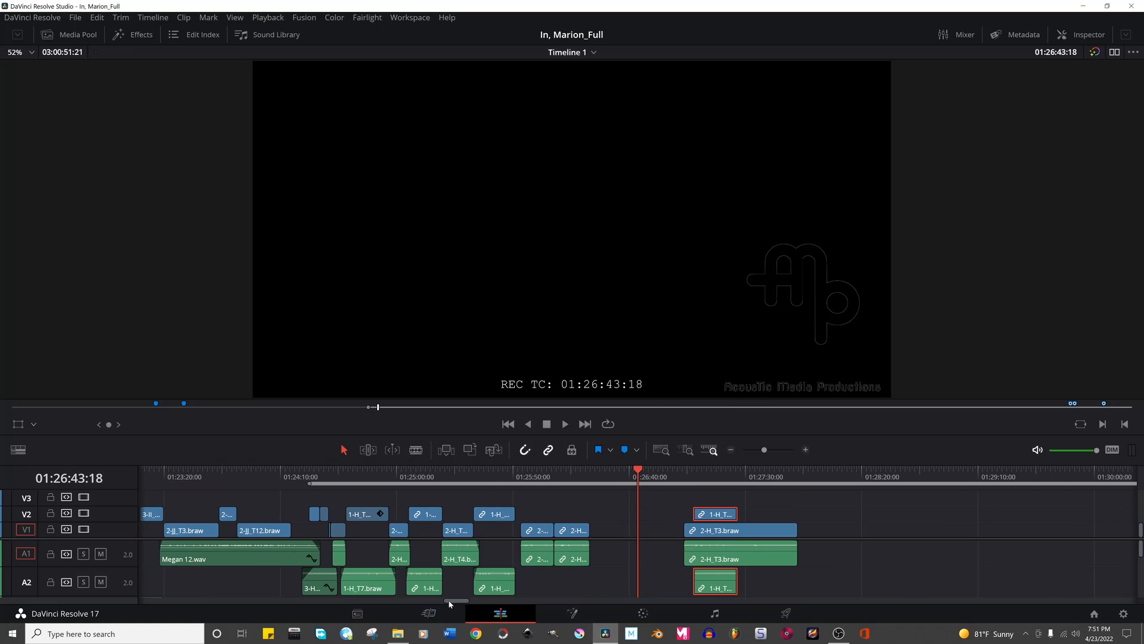
Find the short 1-H_T7 clip at about 01:34:13 and move it to V2 directly behind 2-H_T4.
{"action": "left_click_drag", "start_coordinate": [450, 601], "coordinate": [470, 601]}
{"action": "left_click", "coordinate": [625, 478]}
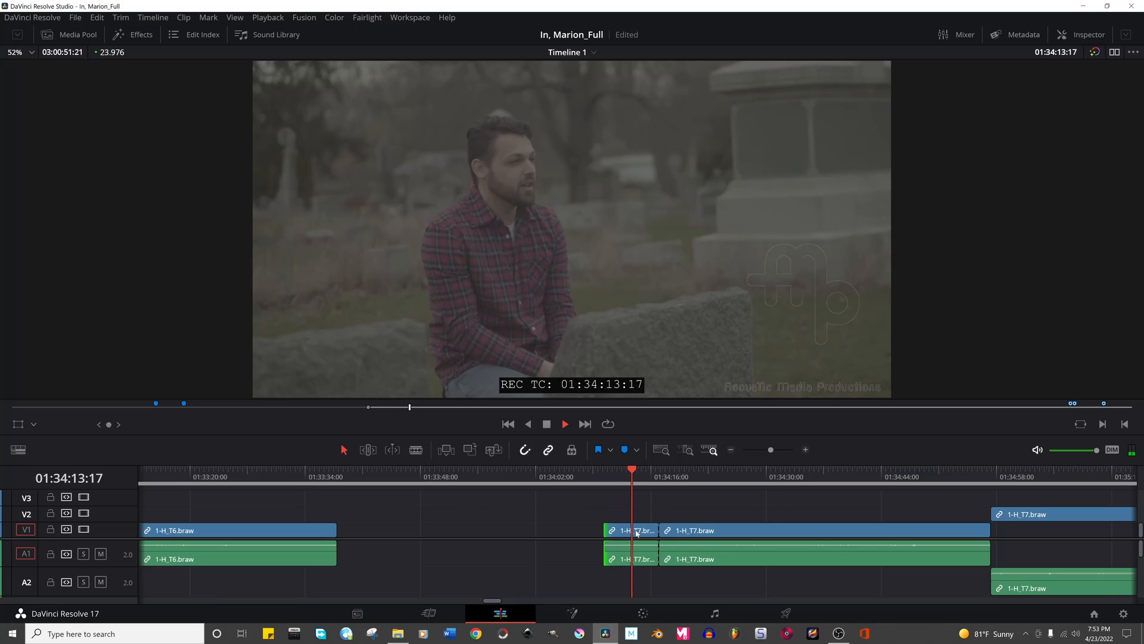
{"action": "left_click_drag", "start_coordinate": [637, 532], "coordinate": [226, 526]}
{"action": "scroll", "coordinate": [350, 516], "scroll_direction": "left", "scroll_amount": 12}
{"action": "scroll", "coordinate": [693, 523], "scroll_direction": "left", "scroll_amount": 6}
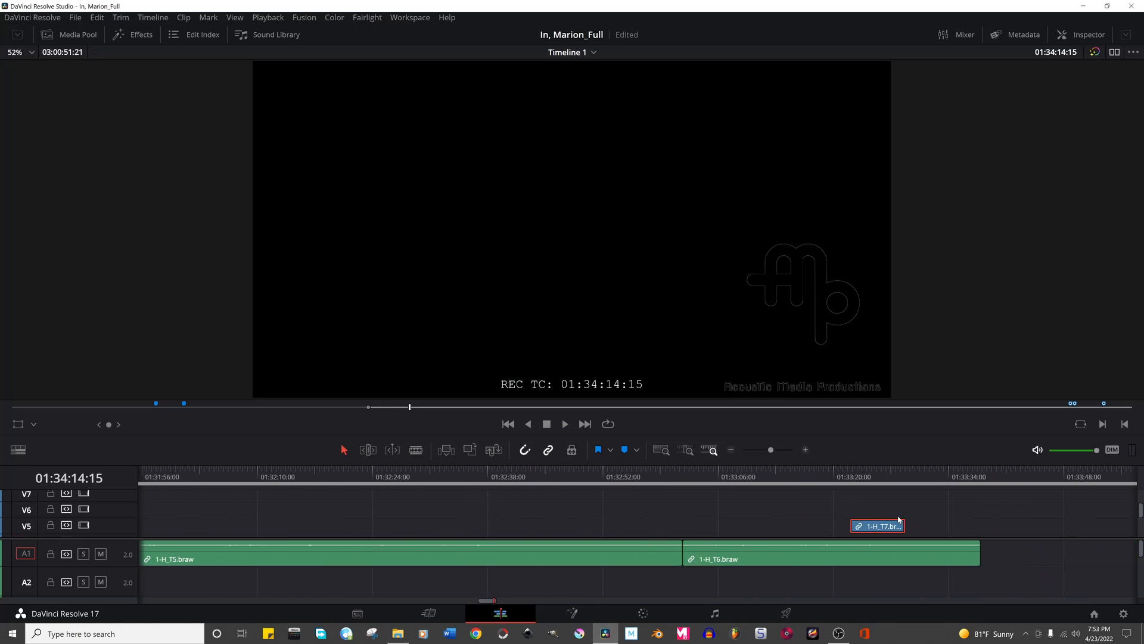
{"action": "left_click_drag", "start_coordinate": [893, 527], "coordinate": [146, 519]}
{"action": "scroll", "coordinate": [368, 511], "scroll_direction": "left", "scroll_amount": 5}
{"action": "scroll", "coordinate": [367, 512], "scroll_direction": "left", "scroll_amount": 5}
{"action": "left_click_drag", "start_coordinate": [501, 516], "coordinate": [526, 523]}
{"action": "scroll", "coordinate": [572, 529], "scroll_direction": "left", "scroll_amount": 8}
{"action": "left_click_drag", "start_coordinate": [877, 529], "coordinate": [386, 539]}
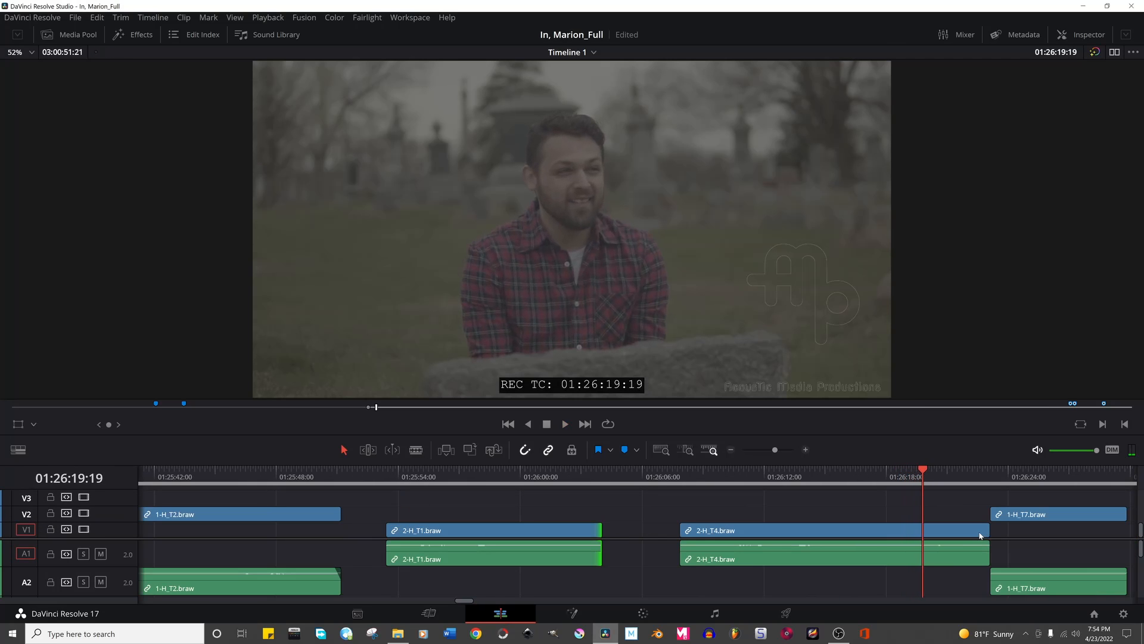
Shorten 2-H_T4 on V1 and shift it closer to the end of 2-H_T1.
{"action": "left_click_drag", "start_coordinate": [990, 535], "coordinate": [817, 541]}
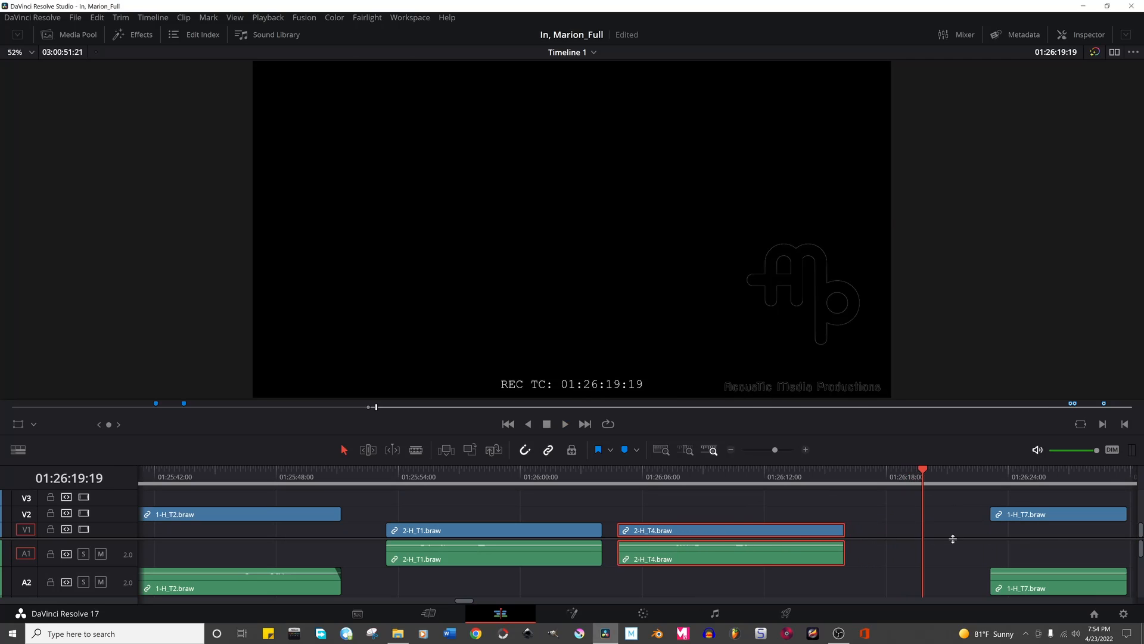
{"action": "left_click_drag", "start_coordinate": [759, 531], "coordinate": [726, 536]}
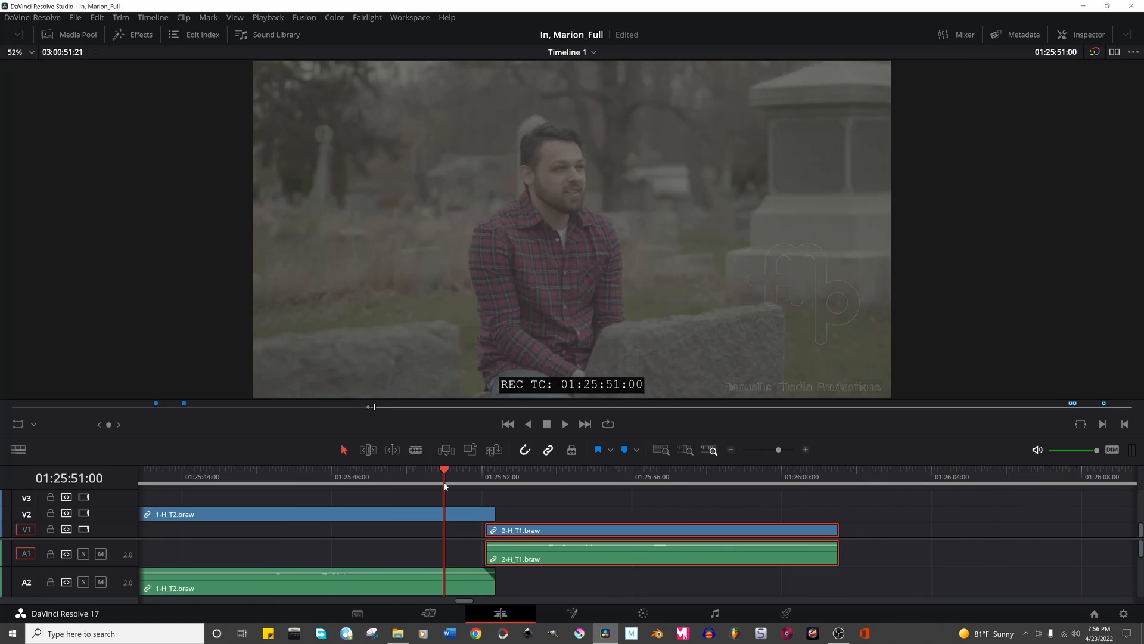
Fade in the audio at the start of 2-H_T1 and play its overlap with 1-H_T2.
{"action": "left_click_drag", "start_coordinate": [487, 543], "coordinate": [493, 544]}
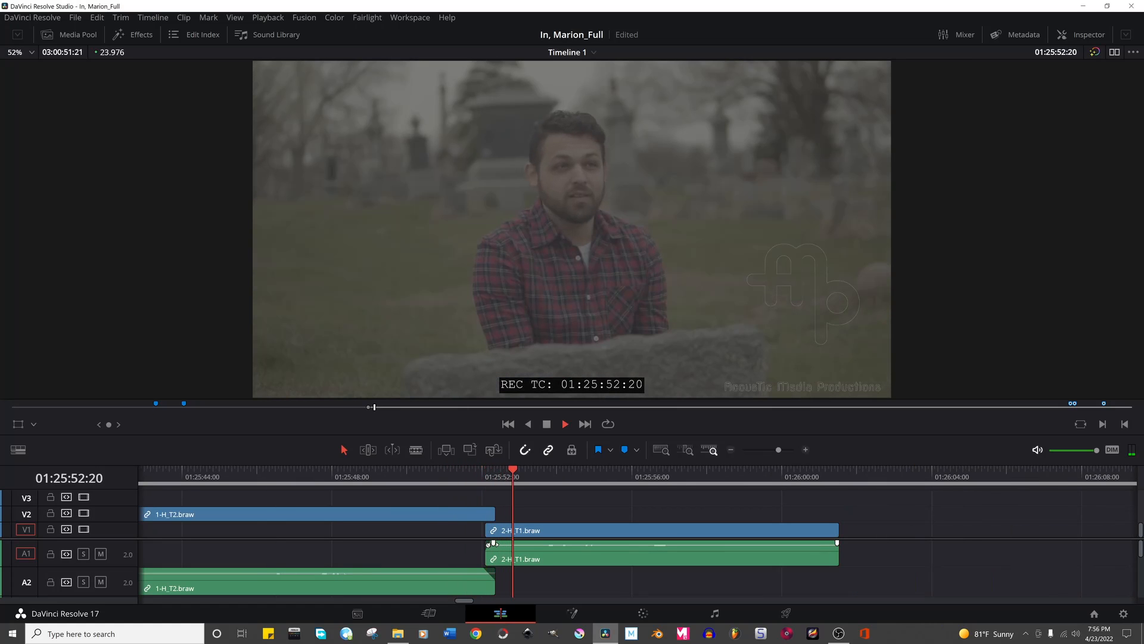
{"action": "scroll", "coordinate": [555, 572], "scroll_direction": "up", "scroll_amount": 4}
{"action": "key", "text": "space"}
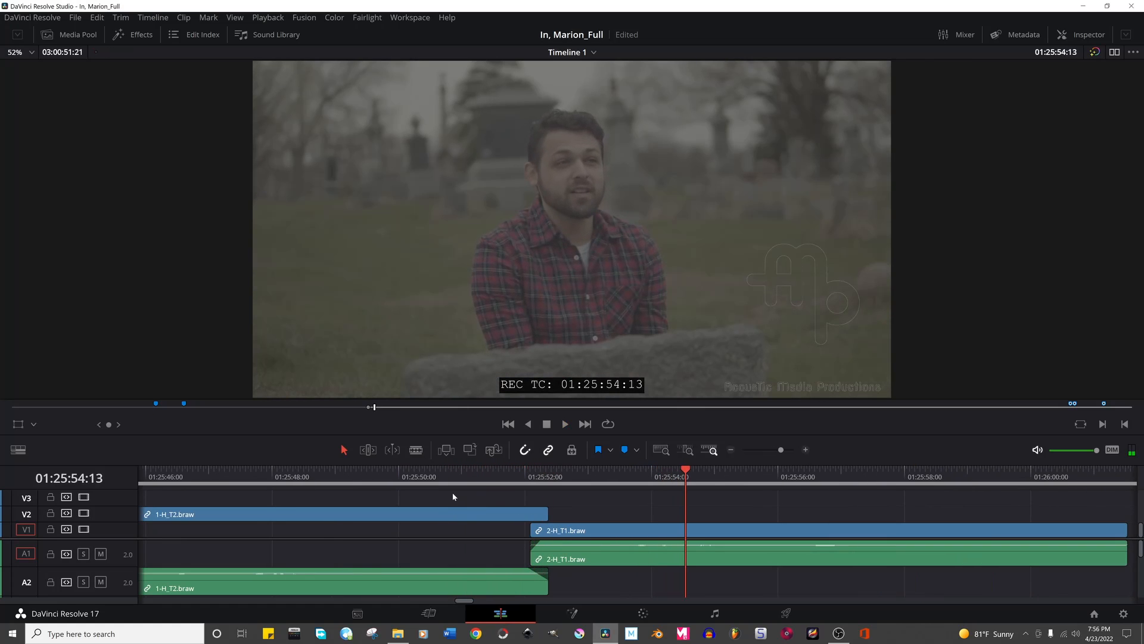
{"action": "left_click_drag", "start_coordinate": [572, 521], "coordinate": [599, 514]}
{"action": "left_click", "coordinate": [444, 475]}
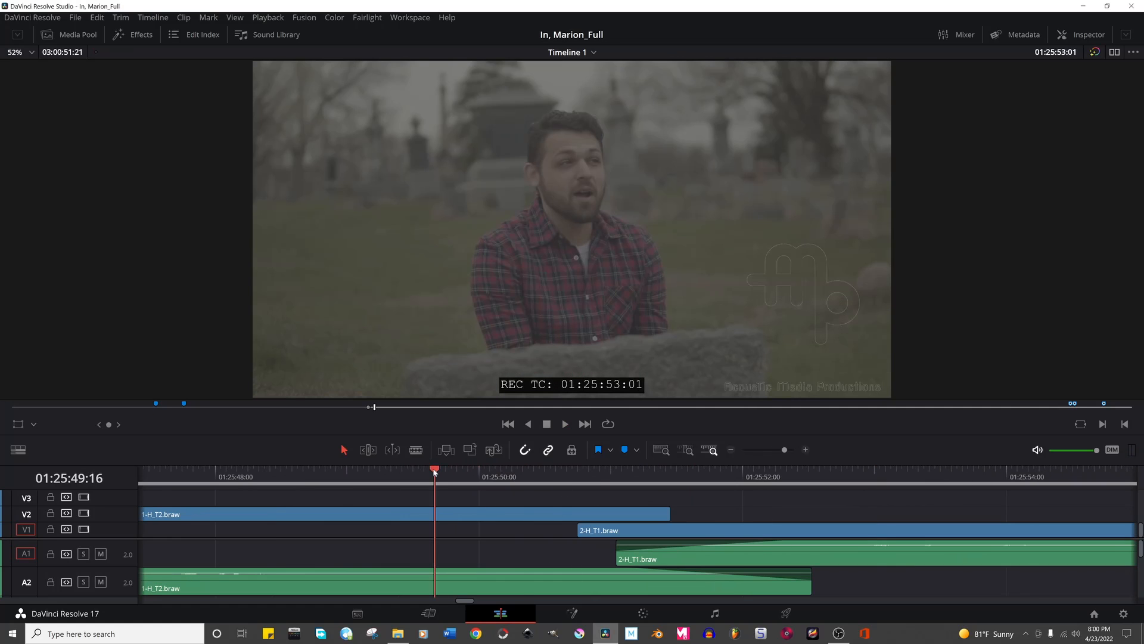
{"action": "left_click", "coordinate": [433, 473]}
{"action": "key", "text": "space"}
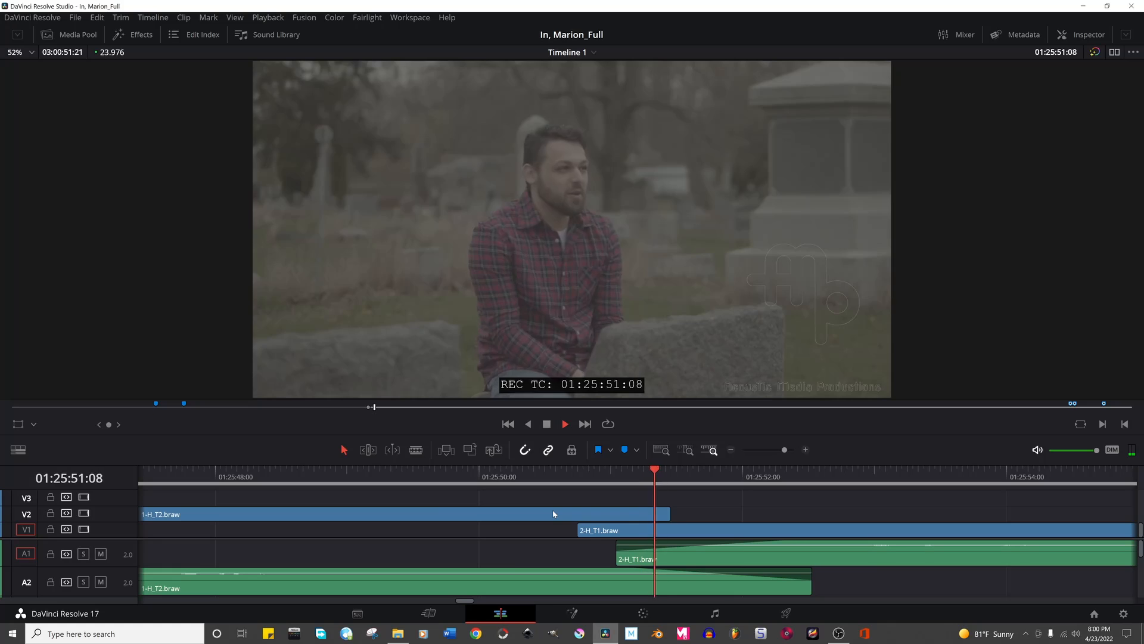
Trim the video cut from 1-H_T2 to 2-H_T1 to about 01:25:51:18, leaving the overlapping audio in place, and play it.
{"action": "key", "text": "space"}
{"action": "left_click_drag", "start_coordinate": [582, 532], "coordinate": [714, 513]}
{"action": "left_click", "coordinate": [512, 469]}
{"action": "key", "text": "space"}
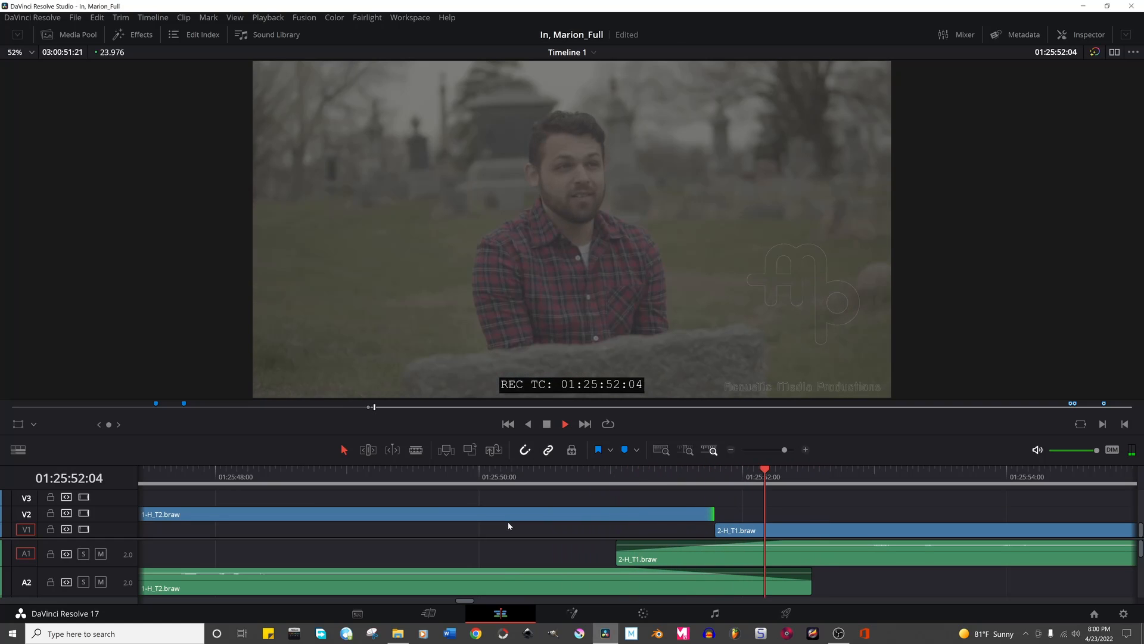
{"action": "key", "text": "space"}
{"action": "scroll", "coordinate": [517, 519], "scroll_direction": "down", "scroll_amount": 1}
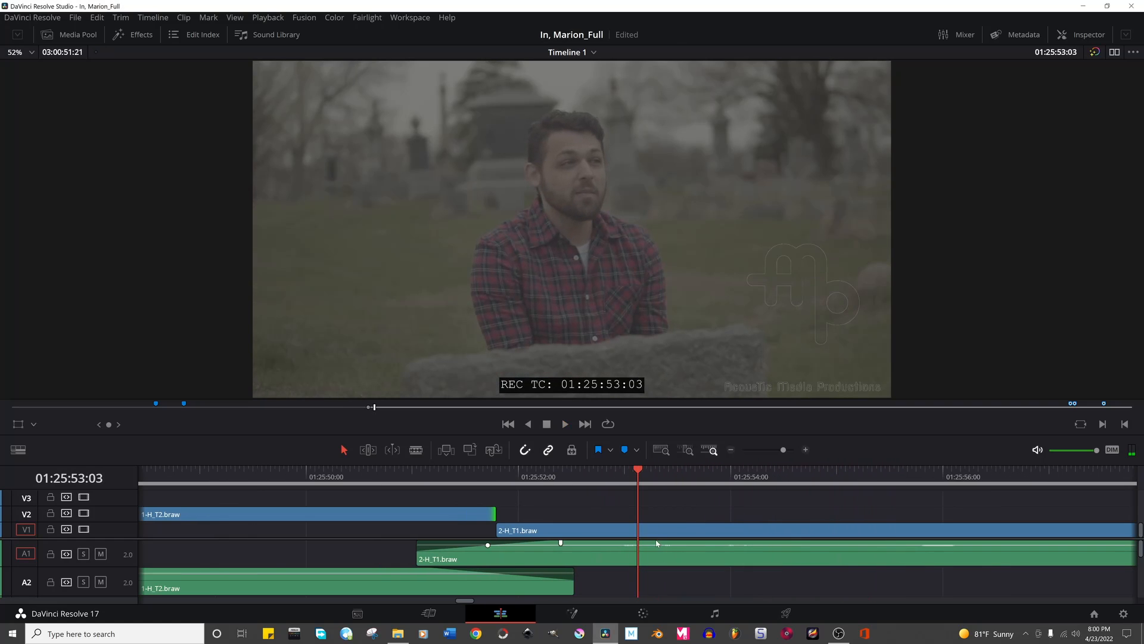
Replay the cut from 1-H_T2 to 2-H_T1 from several points to check the picture and audio transition.
{"action": "left_click", "coordinate": [330, 471]}
{"action": "key", "text": "space"}
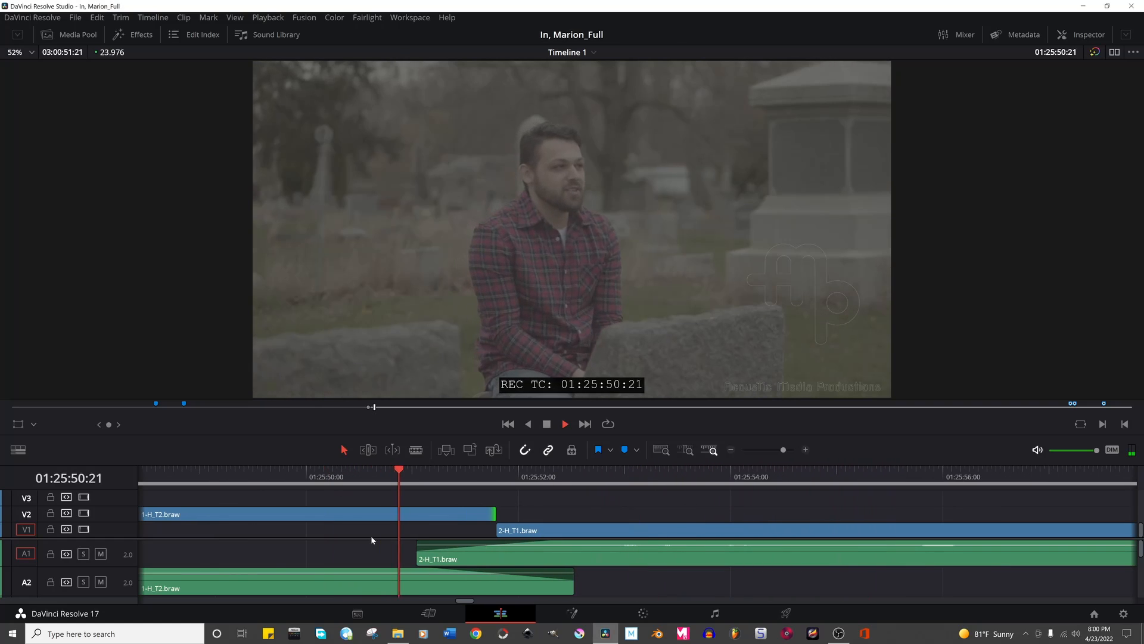
{"action": "left_click", "coordinate": [483, 469]}
{"action": "key", "text": "space"}
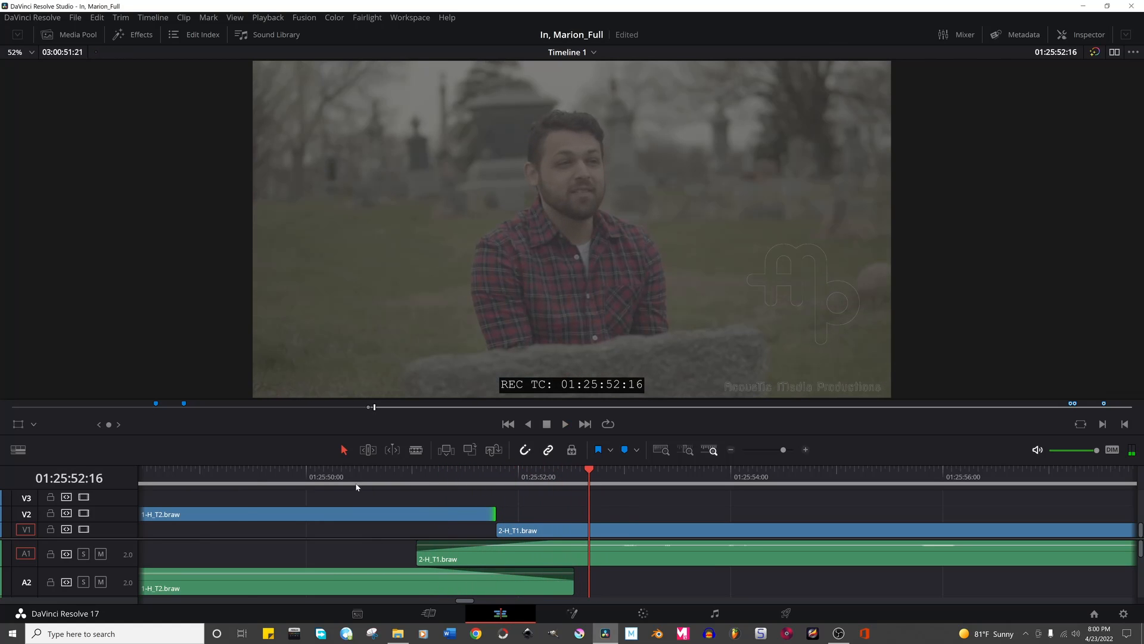
{"action": "left_click", "coordinate": [249, 471]}
{"action": "key", "text": "space"}
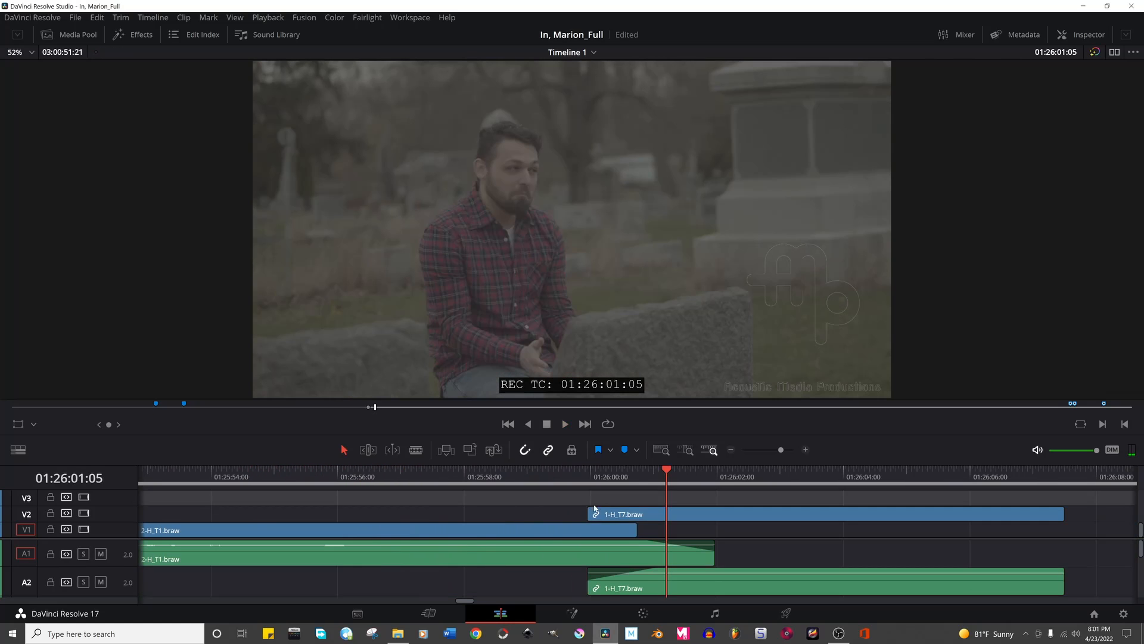
Trim only the video start of 1-H_T7 on V2 to about 01:26:00:16 and play from the new cut.
{"action": "left_click", "coordinate": [599, 514]}
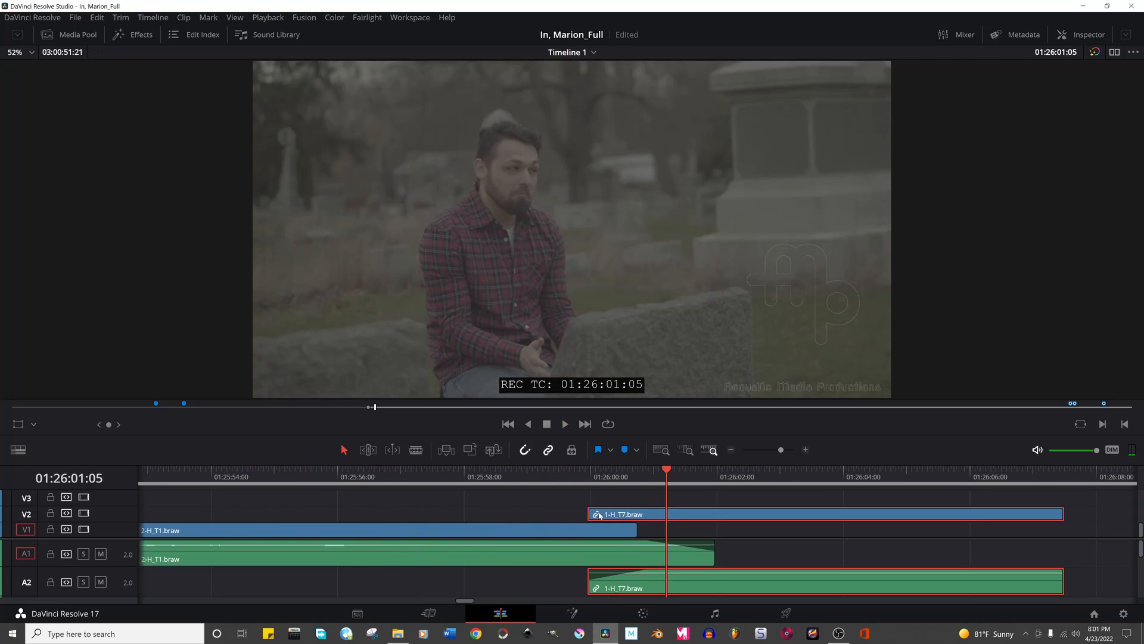
{"action": "left_click", "coordinate": [573, 499]}
{"action": "left_click", "coordinate": [588, 478]}
{"action": "key", "text": "space"}
{"action": "key", "text": "space"}
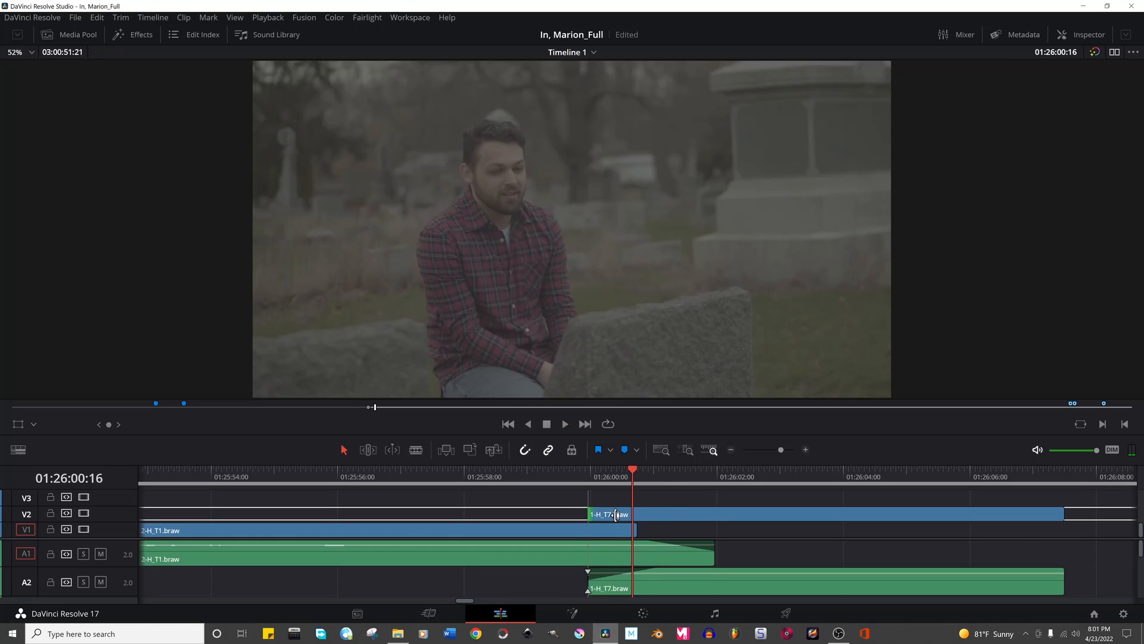
{"action": "left_click_drag", "start_coordinate": [588, 514], "coordinate": [634, 514]}
{"action": "key", "text": "space"}
{"action": "key", "text": "space"}
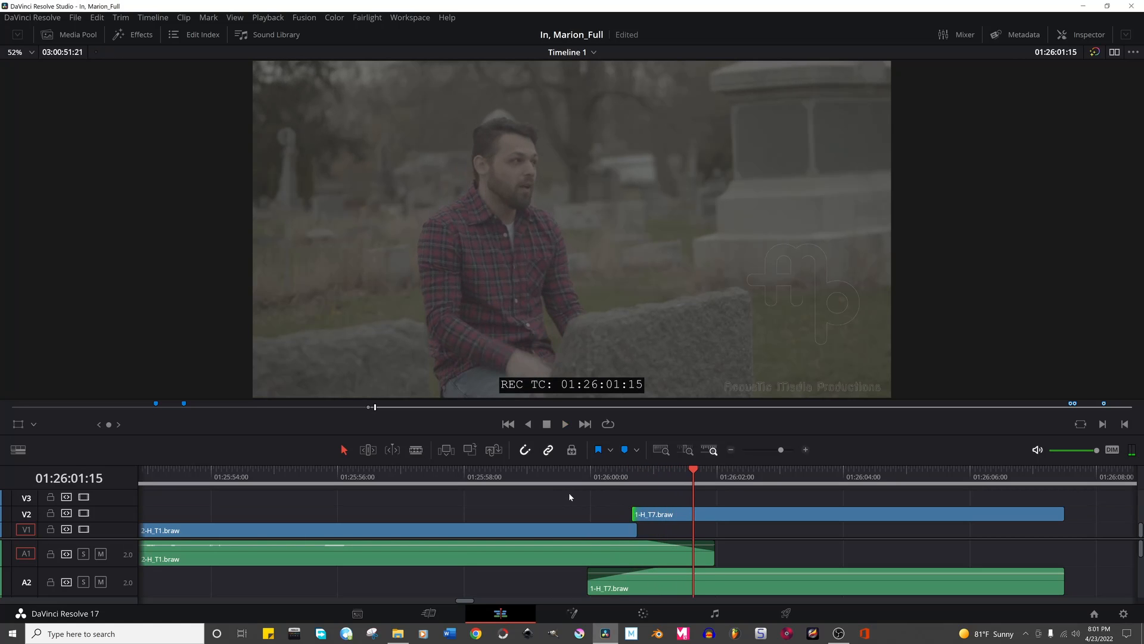
Trim the video end of 2-H_T1 back to the start of 1-H_T7 and play across the cut.
{"action": "left_click_drag", "start_coordinate": [634, 530], "coordinate": [631, 530]}
{"action": "left_click", "coordinate": [485, 477]}
{"action": "key", "text": "space"}
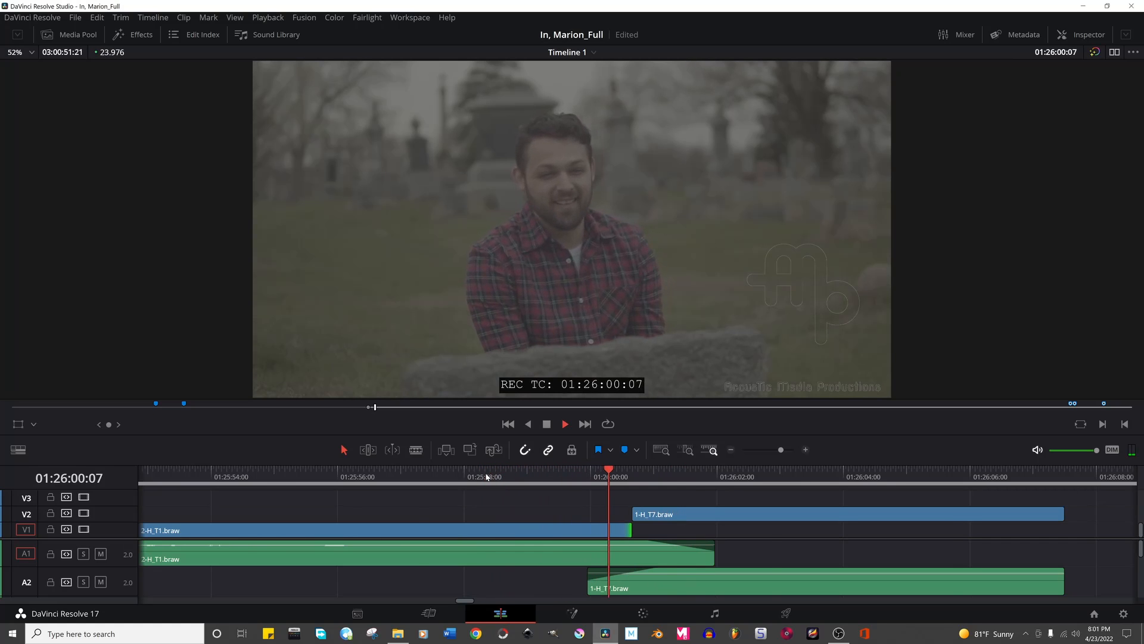
Scrub through and replay the cut from 2-H_T1 into 1-H_T7 to check its timing.
{"action": "scroll", "coordinate": [616, 482], "scroll_direction": "up", "scroll_amount": 2}
{"action": "left_click", "coordinate": [618, 477]}
{"action": "left_click", "coordinate": [594, 478]}
{"action": "left_click", "coordinate": [619, 478]}
{"action": "key", "text": "space"}
{"action": "left_click", "coordinate": [649, 474]}
{"action": "left_click_drag", "start_coordinate": [650, 475], "coordinate": [663, 475]}
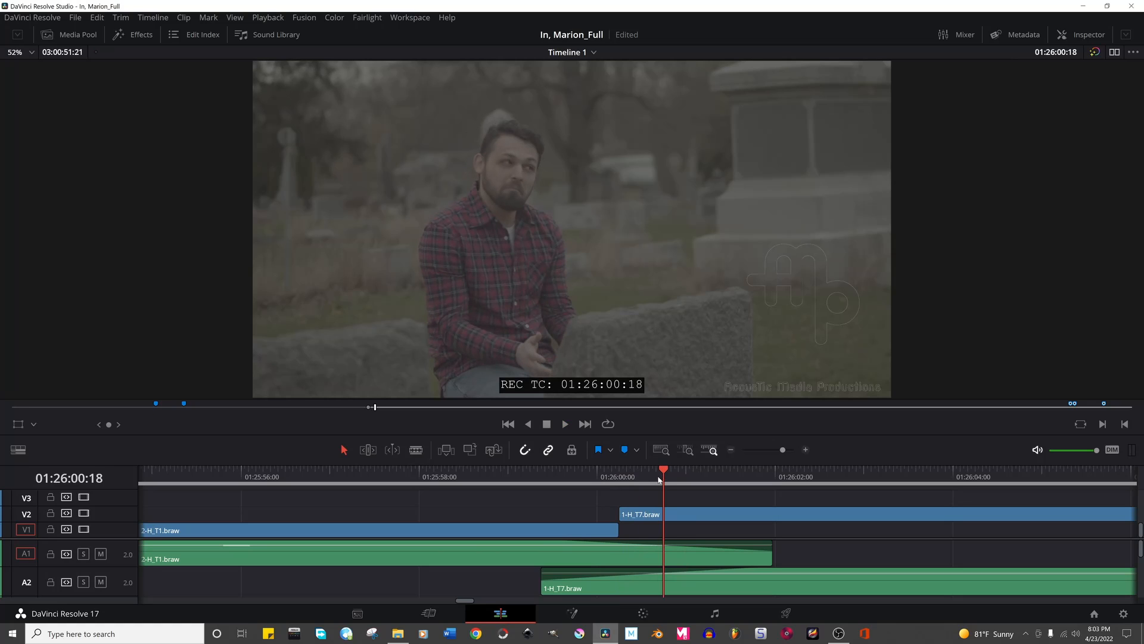
{"action": "left_click", "coordinate": [515, 467]}
{"action": "key", "text": "space"}
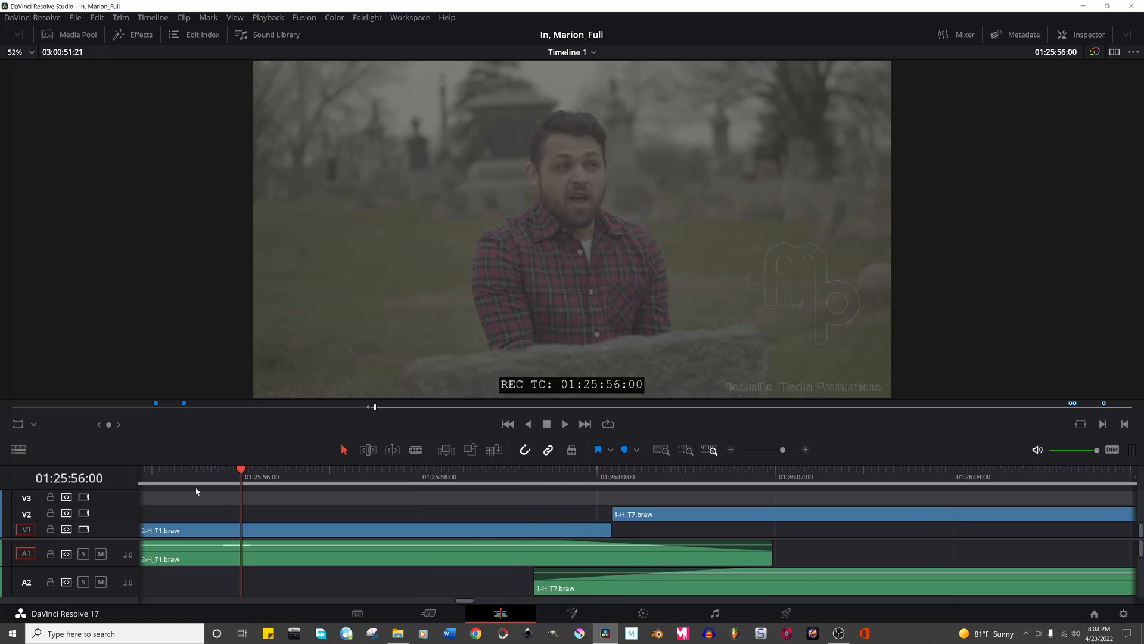
{"action": "left_click", "coordinate": [171, 476]}
{"action": "key", "text": "space"}
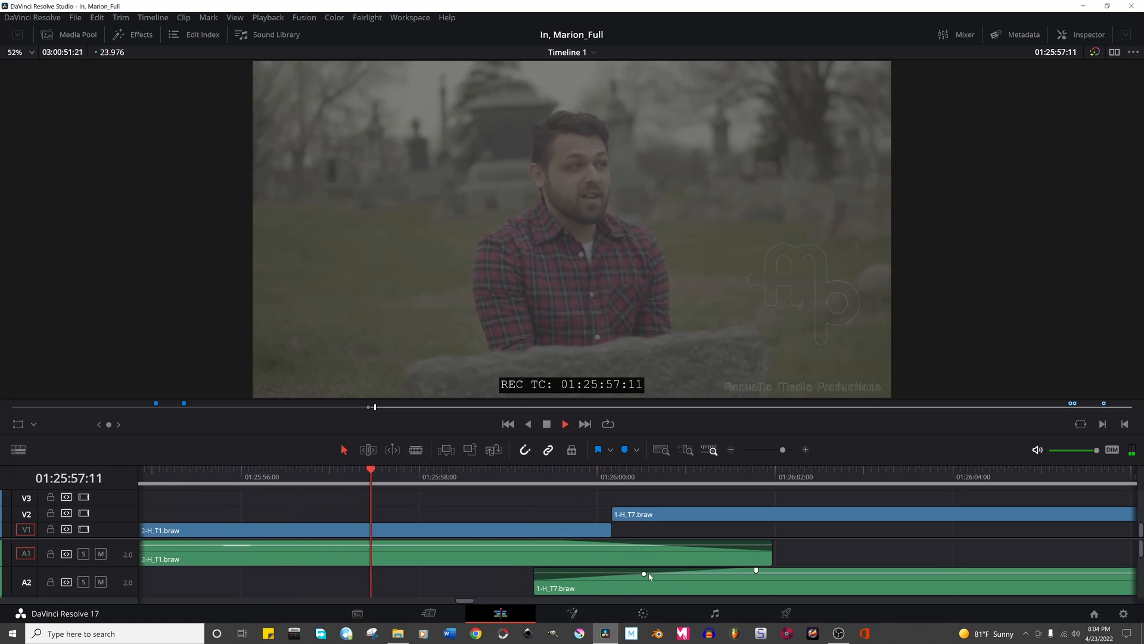
Adjust the audio crossfade with a longer fade-in on 1-H_T7 and an earlier-starting fade-out on 2-H_T1.
{"action": "left_click_drag", "start_coordinate": [757, 571], "coordinate": [764, 571]}
{"action": "left_click_drag", "start_coordinate": [630, 545], "coordinate": [542, 544]}
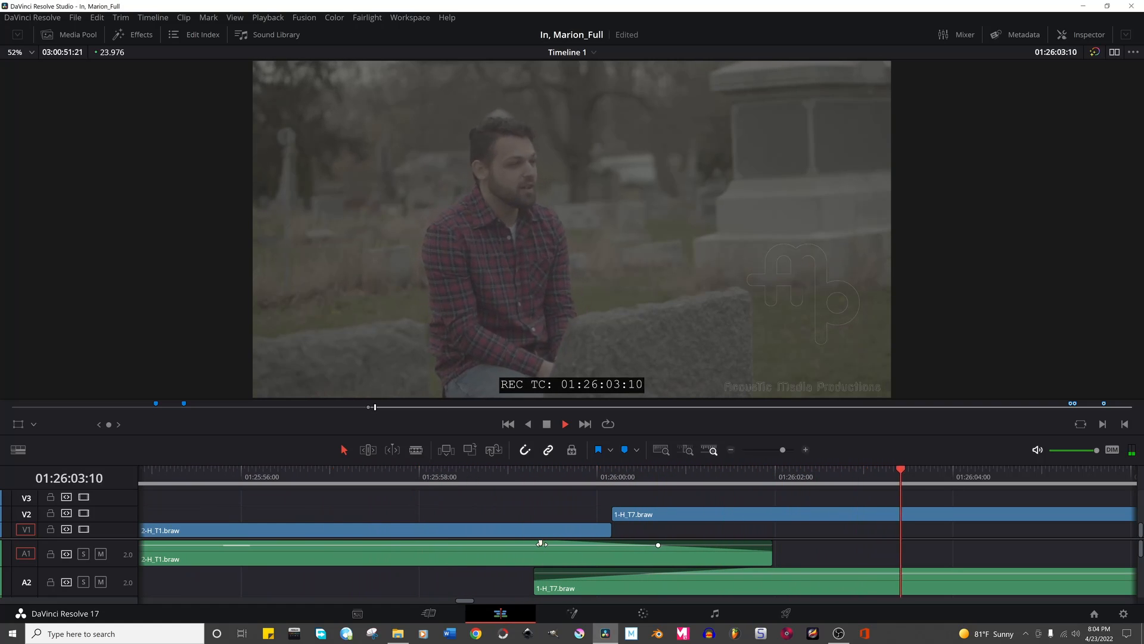
{"action": "key", "text": "space"}
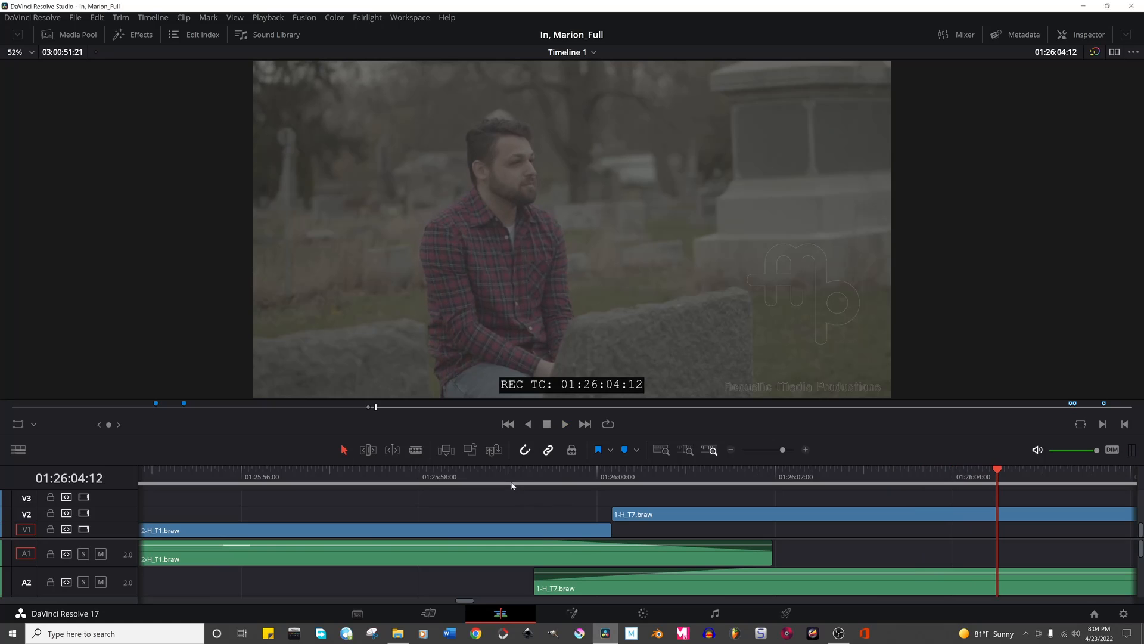
Place a short extra piece of 2-H_T1 audio on A1 behind its faded end, extend its start earlier, and play it.
{"action": "left_click", "coordinate": [643, 560]}
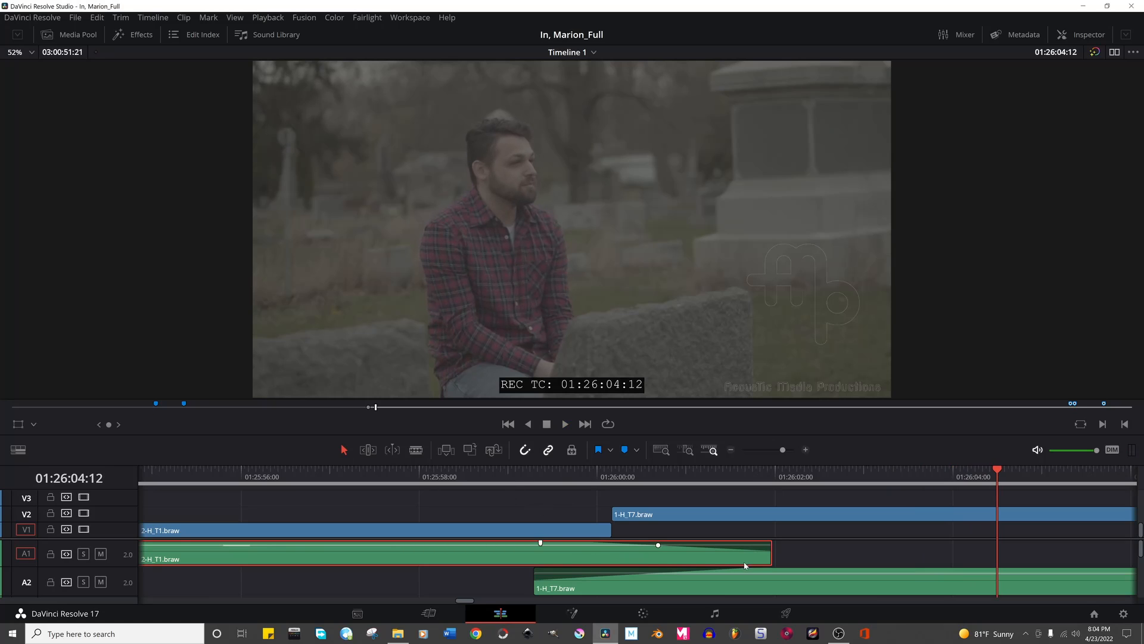
{"action": "left_click", "coordinate": [768, 477]}
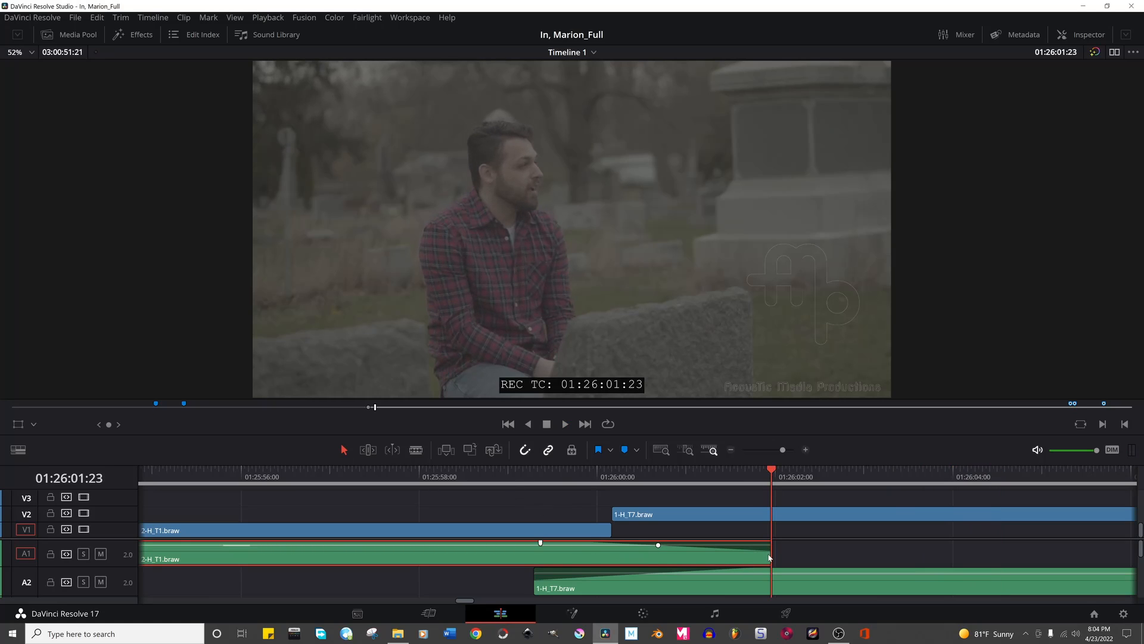
{"action": "left_click", "coordinate": [771, 557]}
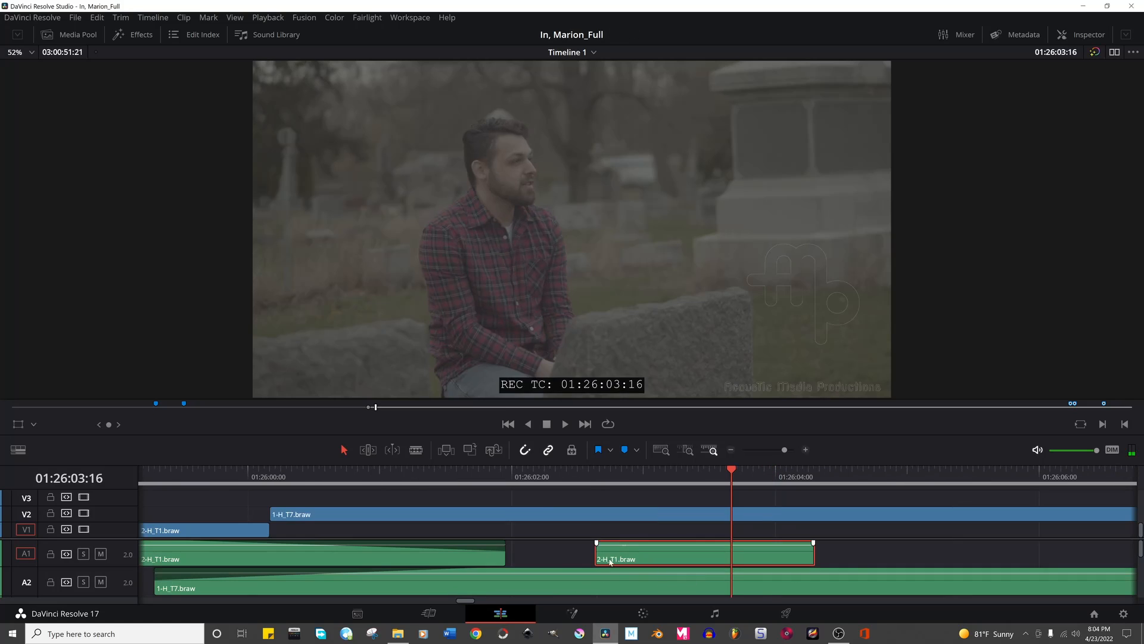
{"action": "mouse_move", "coordinate": [598, 557]}
{"action": "left_mouse_down"}
{"action": "mouse_move", "coordinate": [565, 557]}
{"action": "mouse_move", "coordinate": [649, 558]}
{"action": "mouse_move", "coordinate": [584, 557]}
{"action": "left_mouse_up"}
{"action": "key", "text": "/"}
{"action": "key", "text": "/"}
{"action": "left_click", "coordinate": [522, 492]}
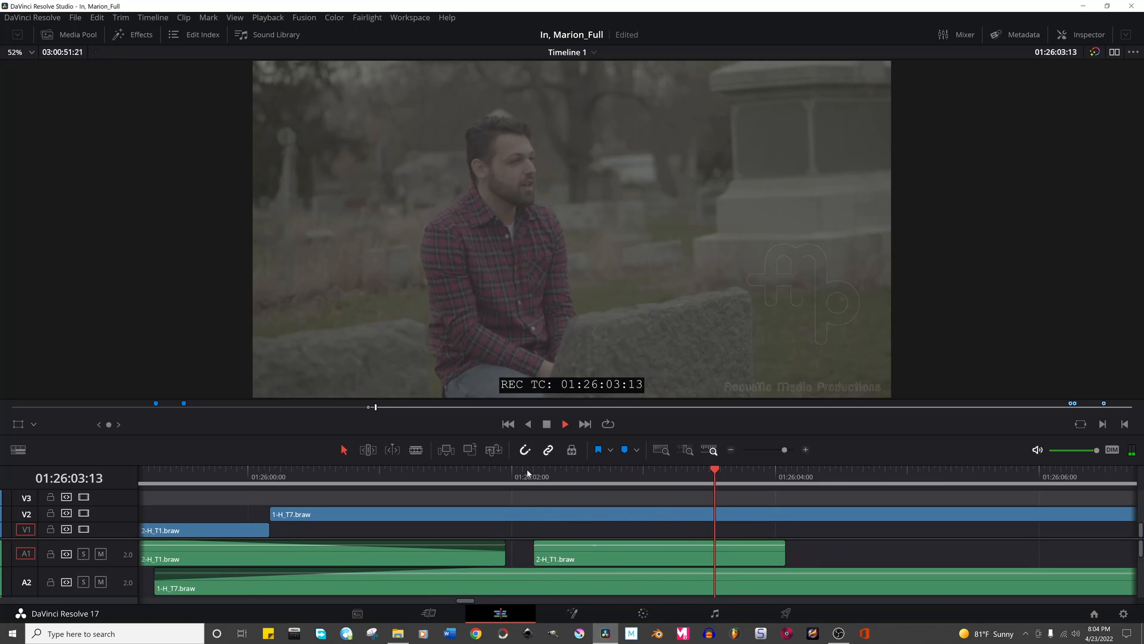
Play through the extra 2-H_T1 audio piece on A1 under 1-H_T7 and select that piece.
{"action": "left_click", "coordinate": [532, 477]}
{"action": "key", "text": "space"}
{"action": "key", "text": "space"}
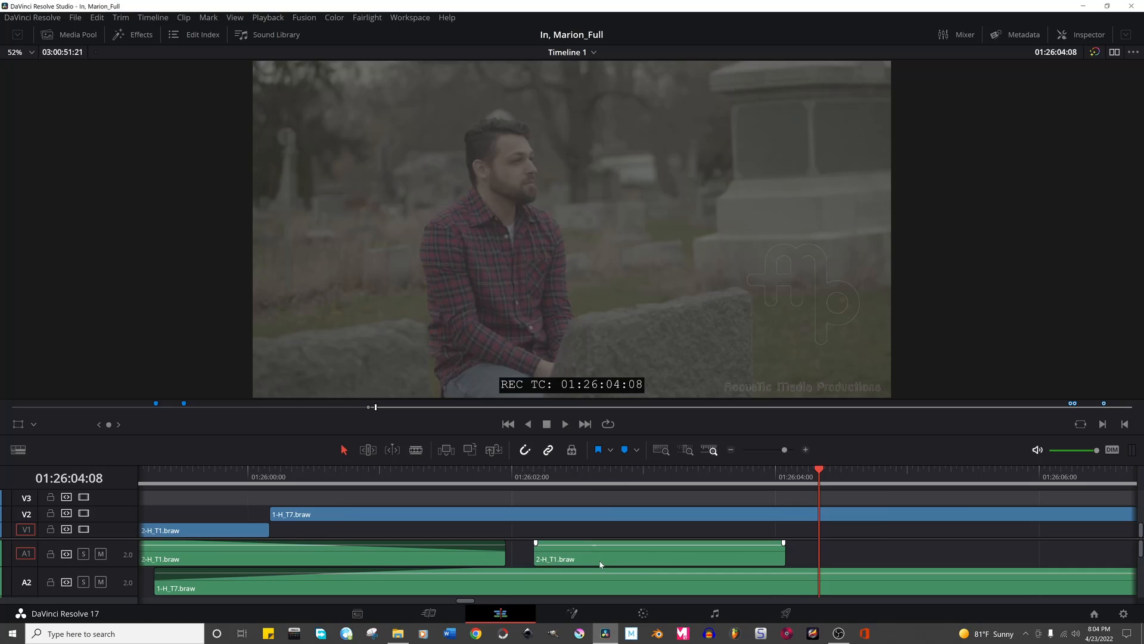
{"action": "key", "text": "ctrl+="}
{"action": "scroll", "coordinate": [539, 564], "scroll_direction": "left", "scroll_amount": 4}
{"action": "left_click", "coordinate": [549, 564]}
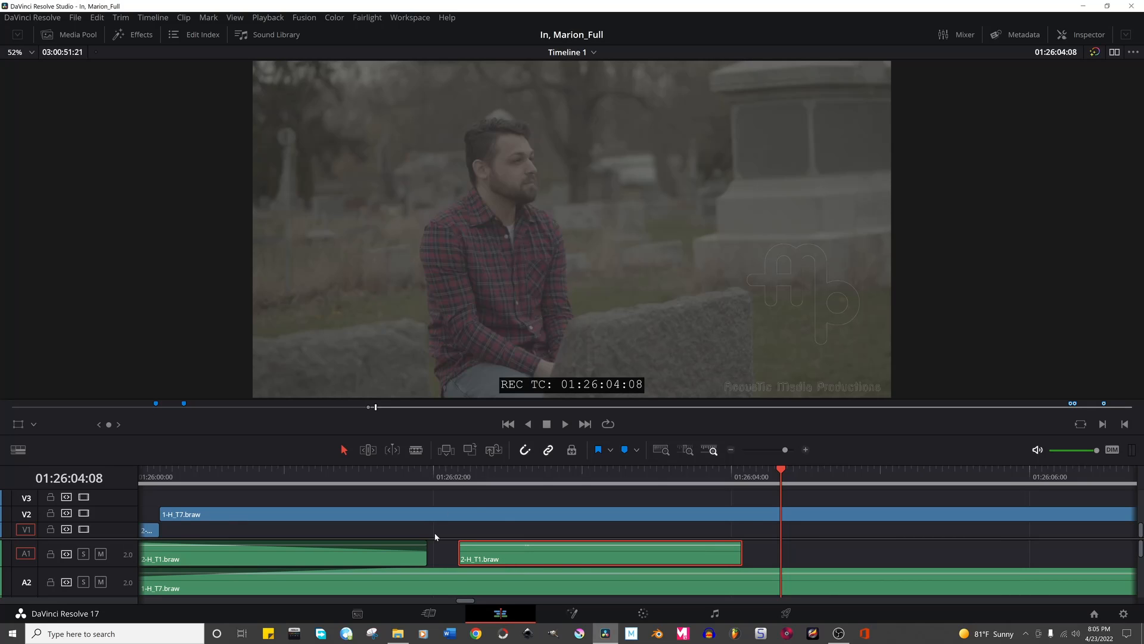
Replay the selected 2-H_T1 audio piece on A1 from about 01:26:02:02 to judge its sync with the picture.
{"action": "left_click", "coordinate": [447, 477]}
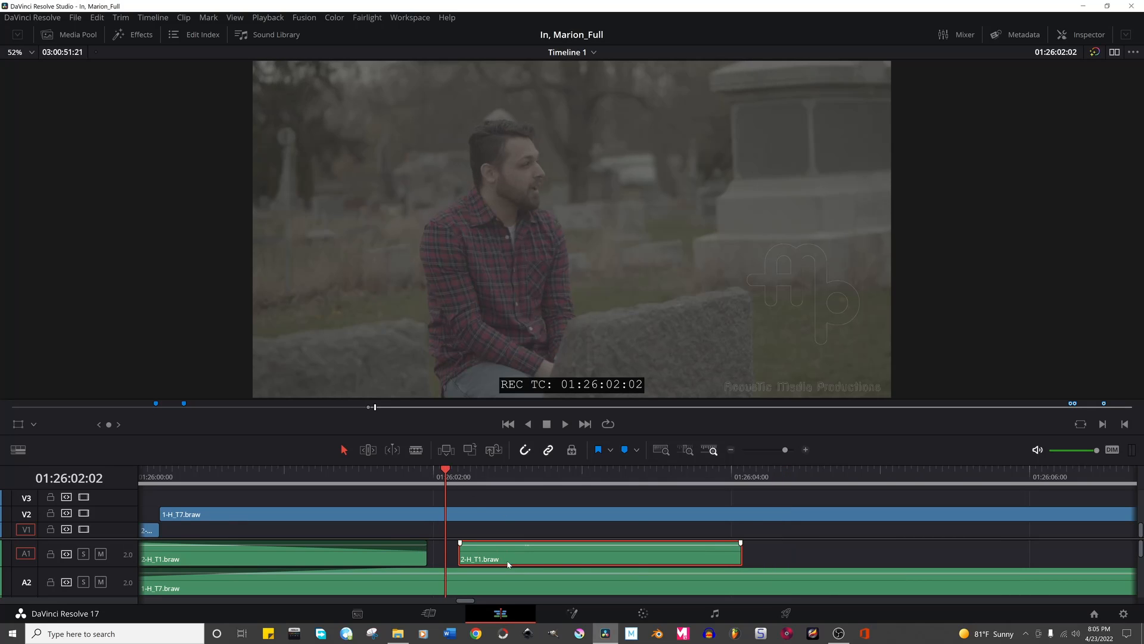
{"action": "key", "text": "ctrl+="}
{"action": "key", "text": "space"}
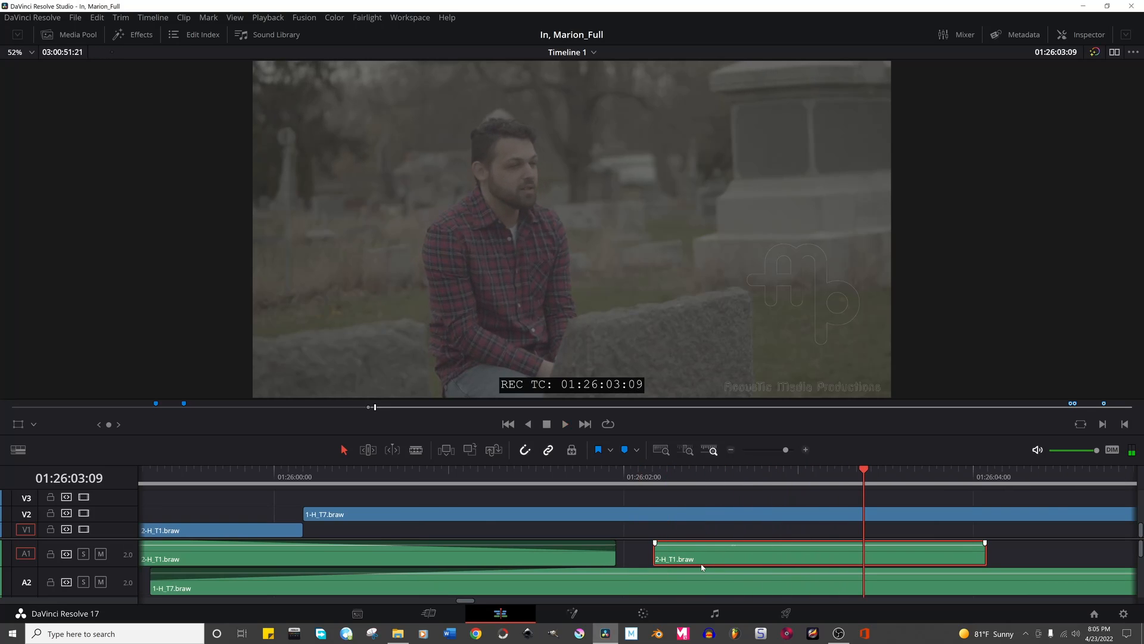
{"action": "key", "text": "space"}
{"action": "key", "text": "ctrl+="}
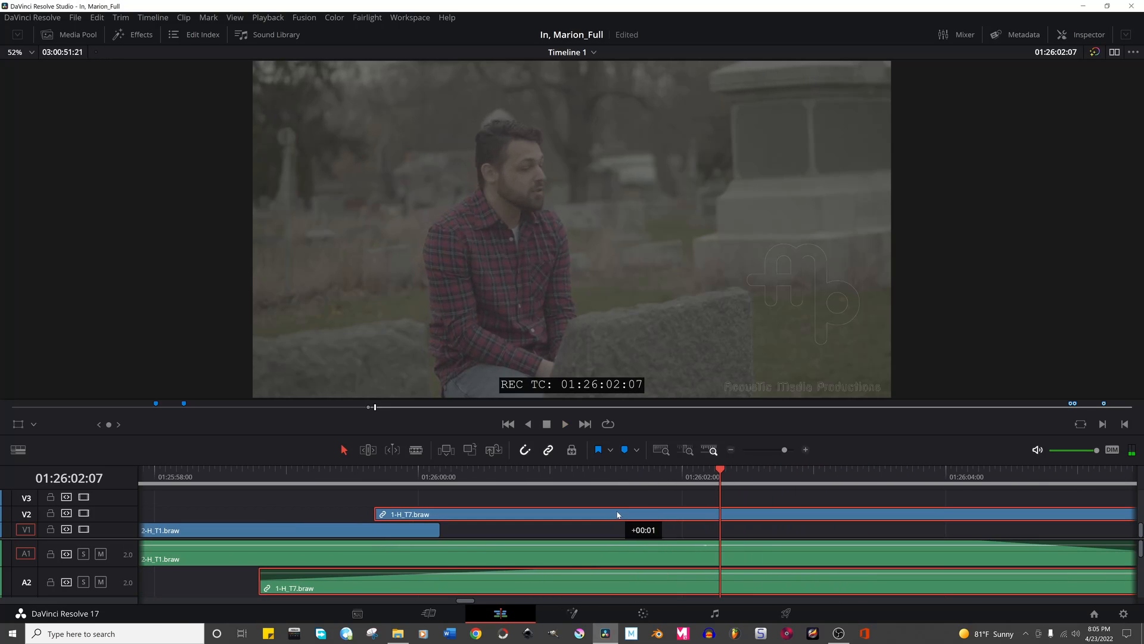
Slide the linked 1-H_T7 clip one frame later and play it against the 2-H_T1 audio.
{"action": "left_click_drag", "start_coordinate": [618, 516], "coordinate": [623, 516]}
{"action": "left_click", "coordinate": [611, 477]}
{"action": "key", "text": "space"}
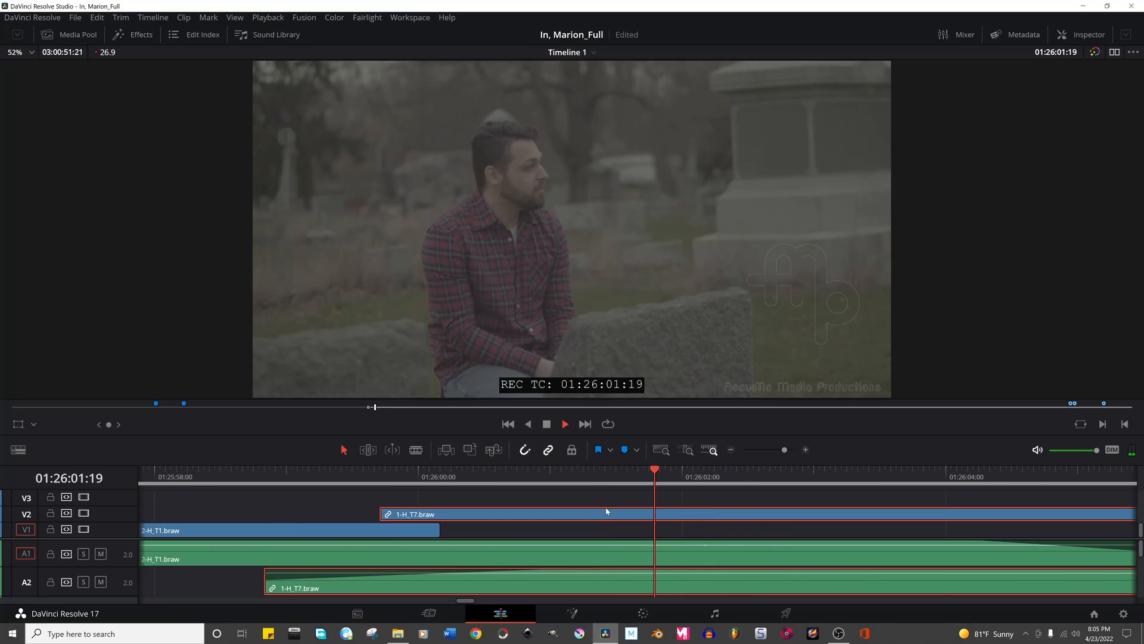
{"action": "left_click", "coordinate": [584, 530]}
{"action": "key", "text": "ctrl+="}
{"action": "left_click", "coordinate": [619, 516]}
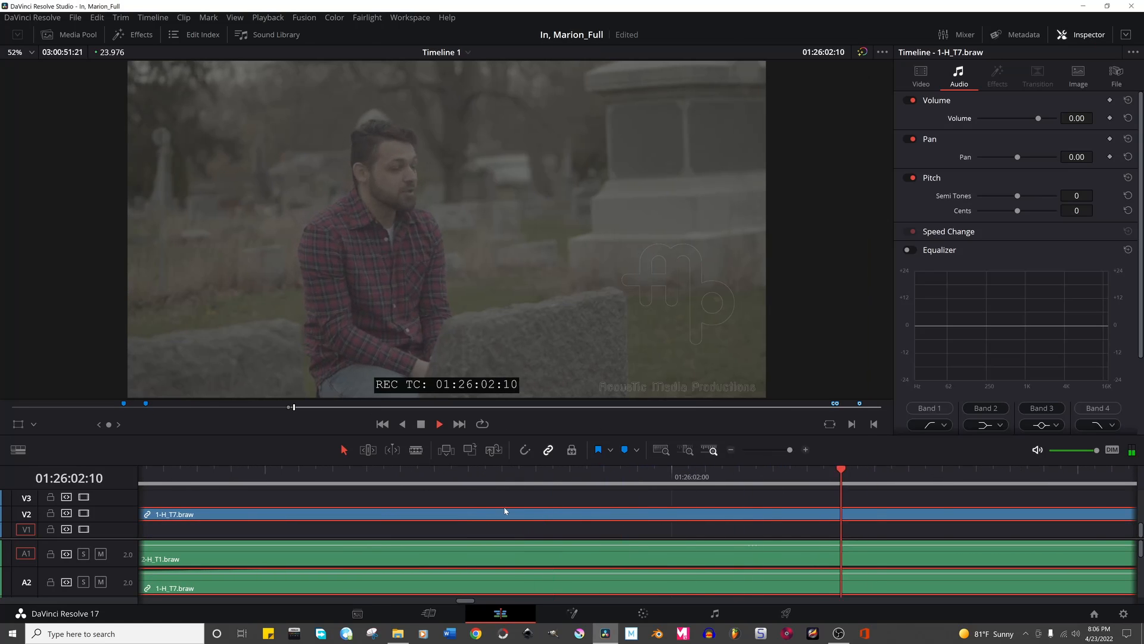
{"action": "key", "text": "space"}
Mute track A2 and play 1-H_T7's picture with only the 2-H_T1 audio on A1.
{"action": "key", "text": "ctrl+-"}
{"action": "key", "text": "ctrl+-"}
{"action": "key", "text": "ctrl+-"}
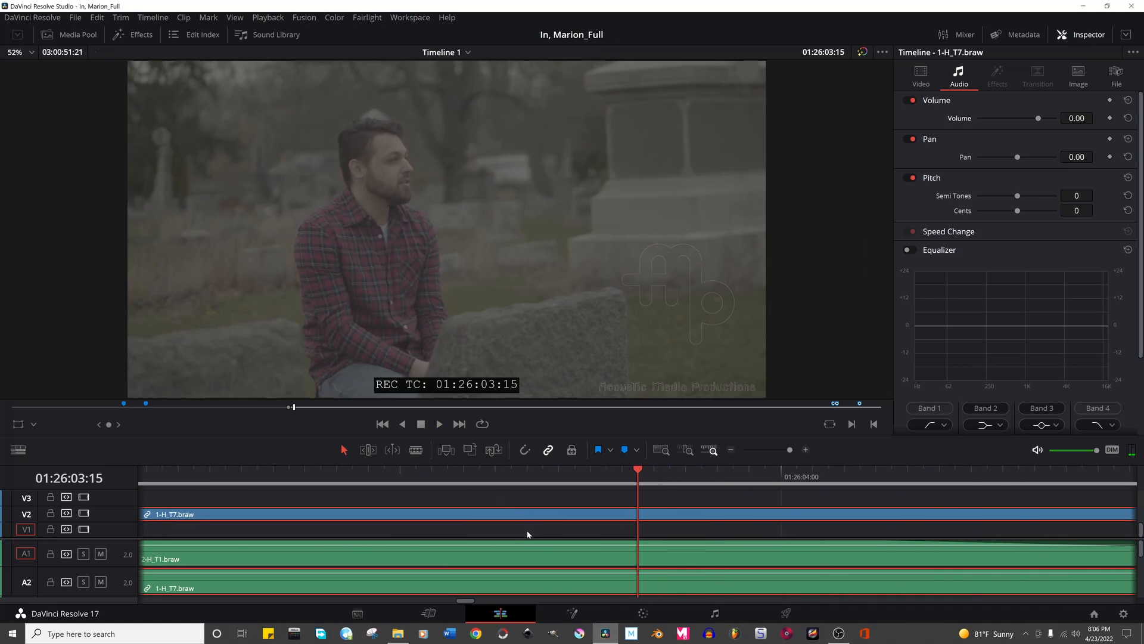
{"action": "key", "text": "ctrl+-"}
{"action": "key", "text": "ctrl+-"}
{"action": "key", "text": "ctrl+-"}
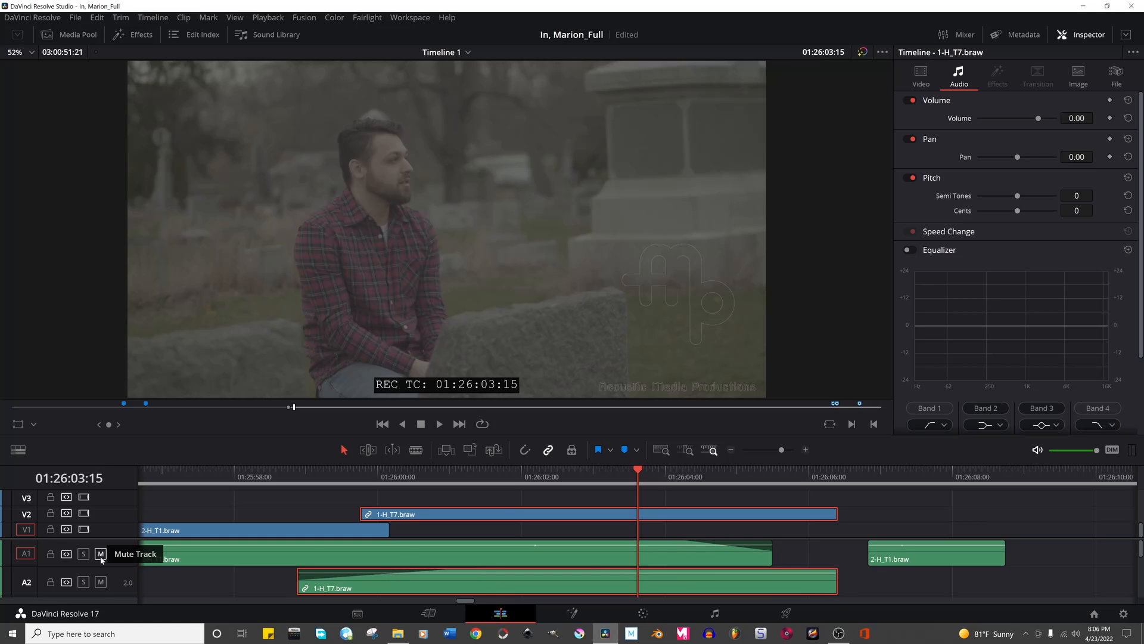
{"action": "left_click", "coordinate": [101, 582]}
{"action": "left_click", "coordinate": [292, 483]}
{"action": "key", "text": "space"}
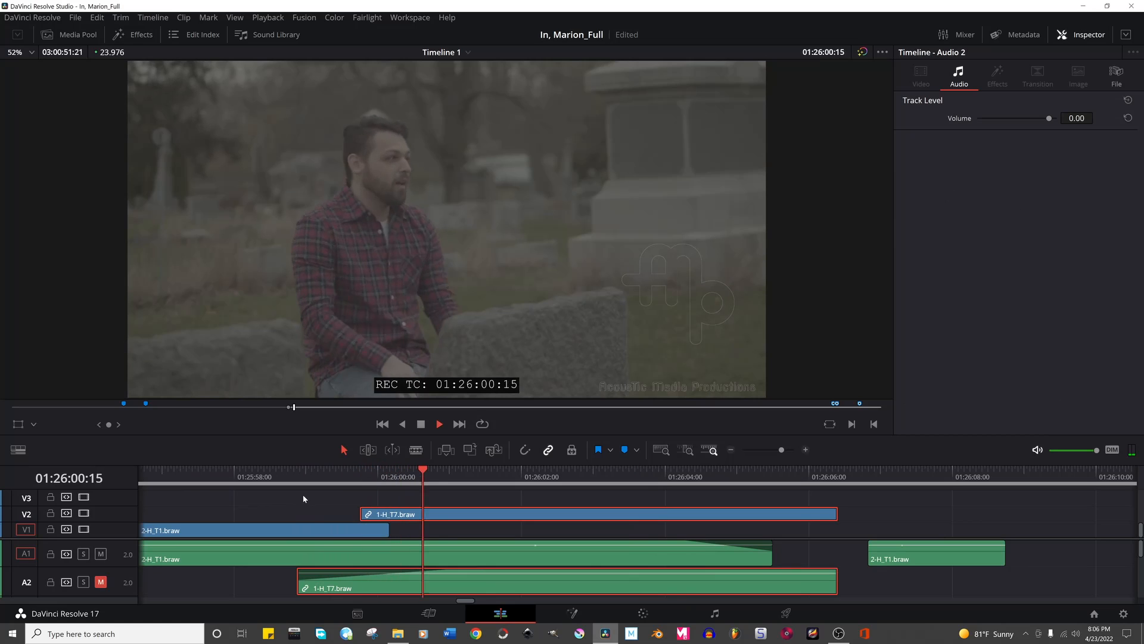
{"action": "key", "text": "space"}
{"action": "left_click", "coordinate": [389, 513]}
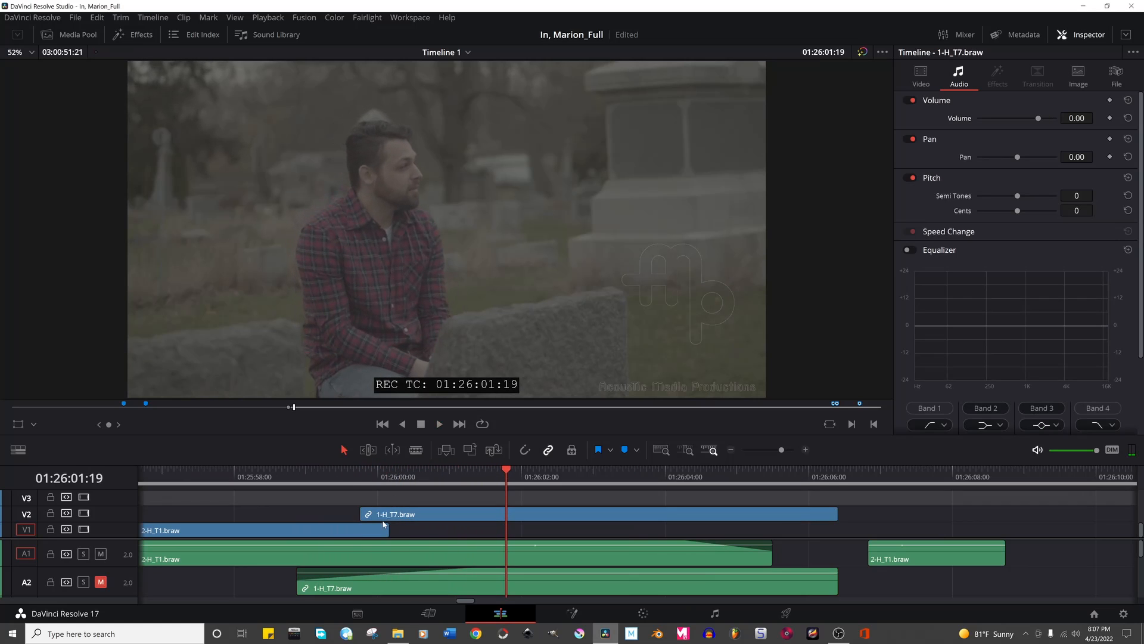
Unmute track A2 and play the start of 1-H_T7 with both audio tracks.
{"action": "left_click", "coordinate": [326, 508]}
{"action": "left_click", "coordinate": [359, 476]}
{"action": "left_click", "coordinate": [101, 582]}
{"action": "key", "text": "space"}
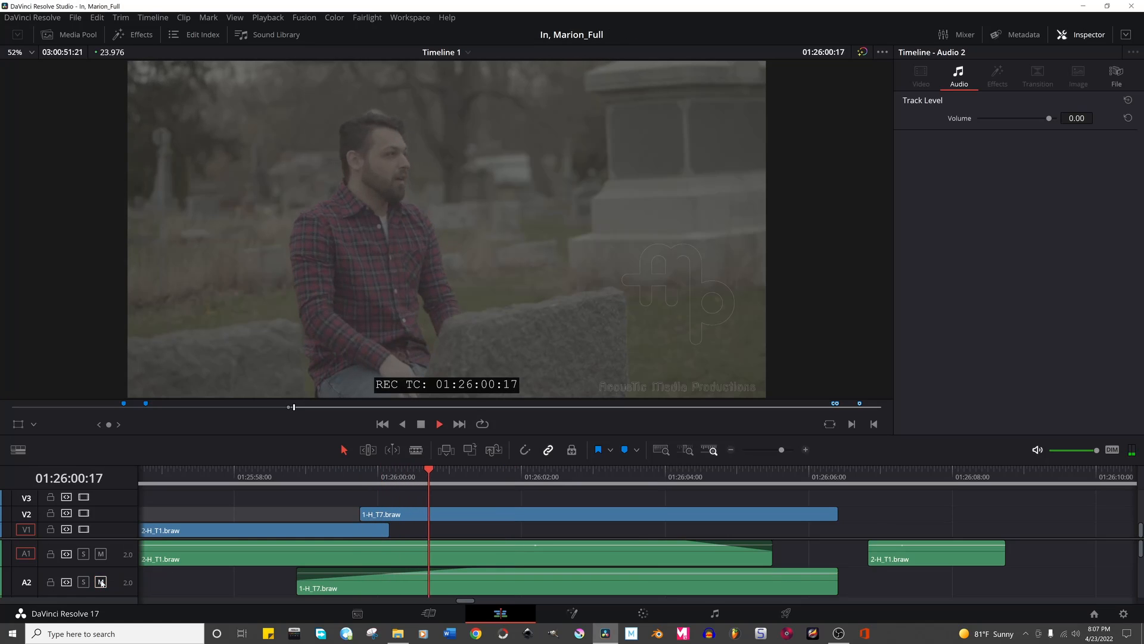
{"action": "key", "text": "space"}
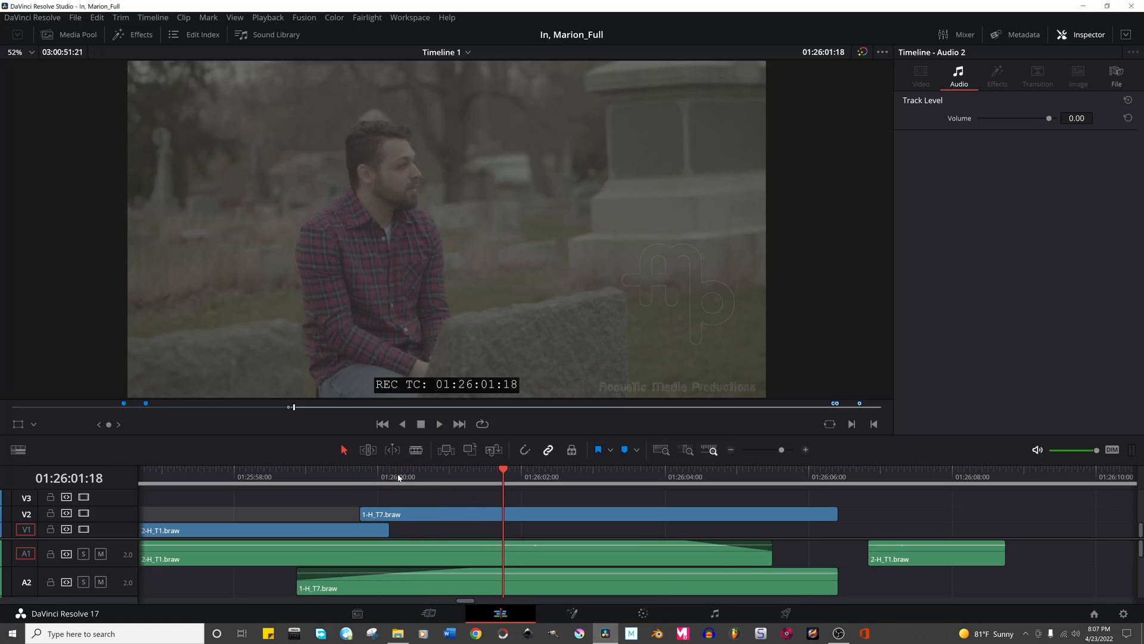
Trim the end of 1-H_T7's audio on A2 back to about 01:26:02:05 and play the result.
{"action": "left_click", "coordinate": [825, 590]}
{"action": "left_click_drag", "start_coordinate": [837, 588], "coordinate": [540, 587]}
{"action": "key", "text": "space"}
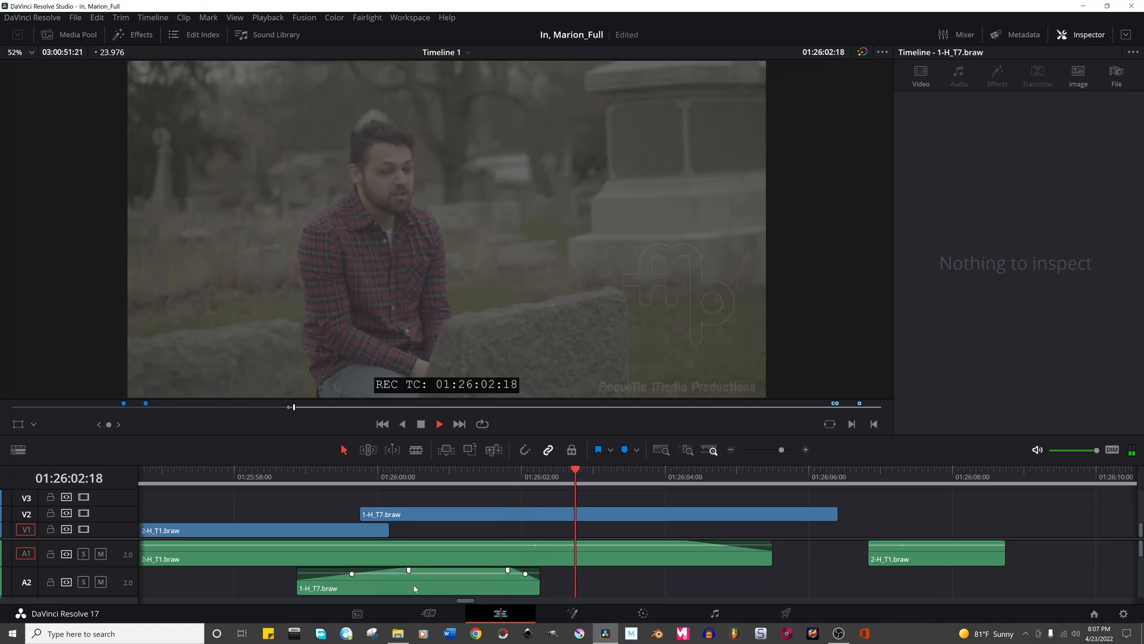
{"action": "key", "text": "space"}
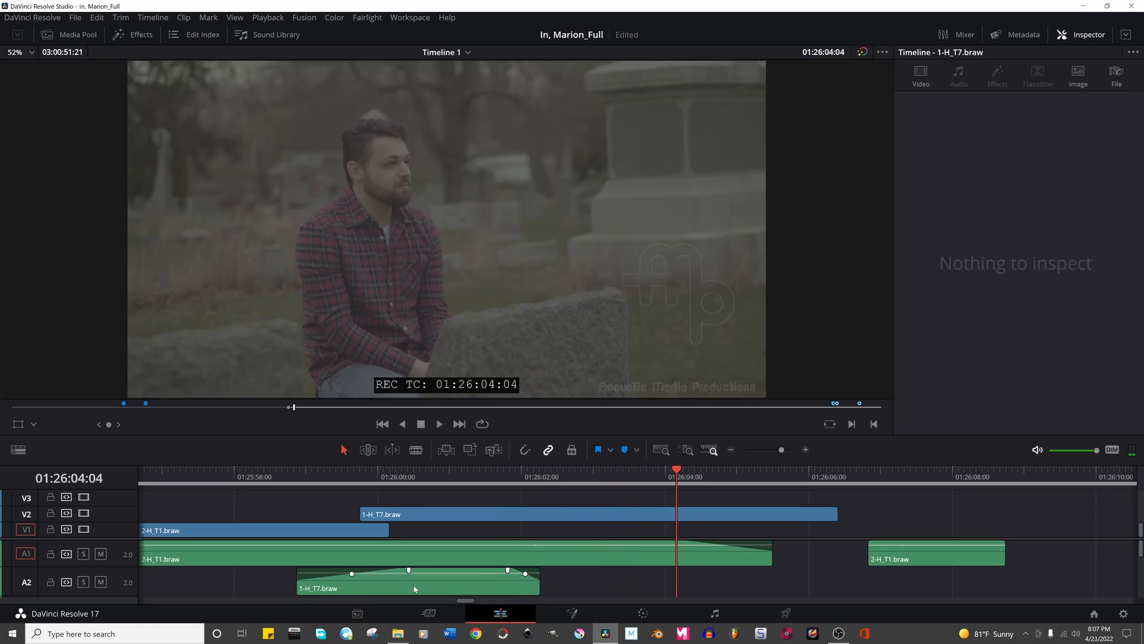
{"action": "key", "text": "space"}
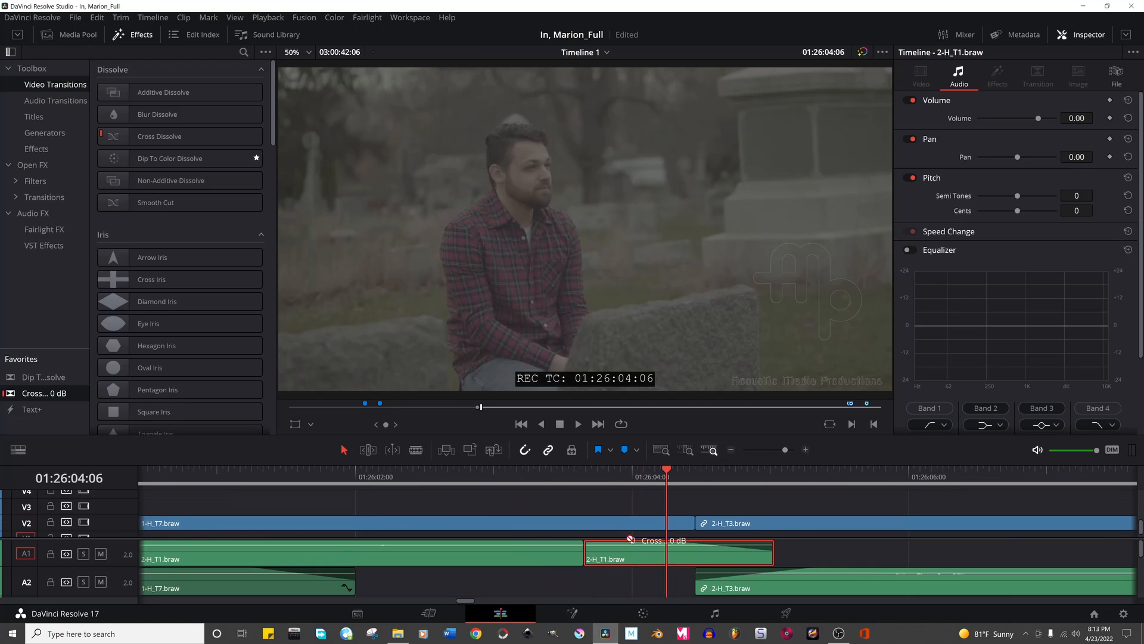
Add a Cross Fade 0 dB between the two 2-H_T1 audio pieces on A1, shorten its duration, and play across it.
{"action": "left_click_drag", "start_coordinate": [630, 539], "coordinate": [631, 543]}
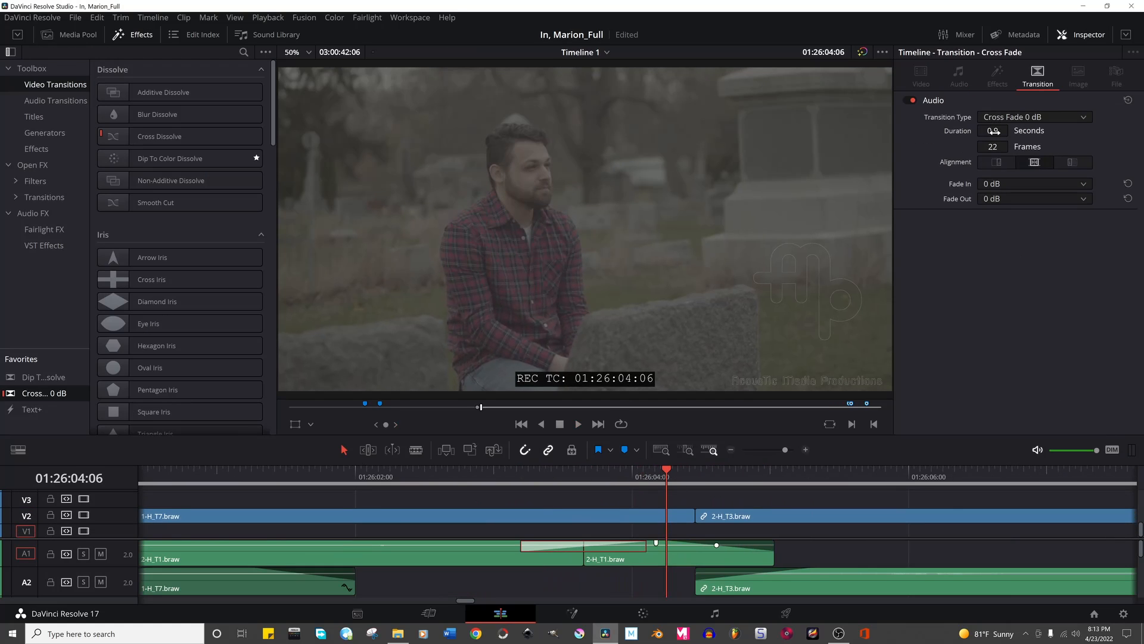
{"action": "key", "text": "Return"}
{"action": "left_click", "coordinate": [499, 479]}
{"action": "key", "text": "space"}
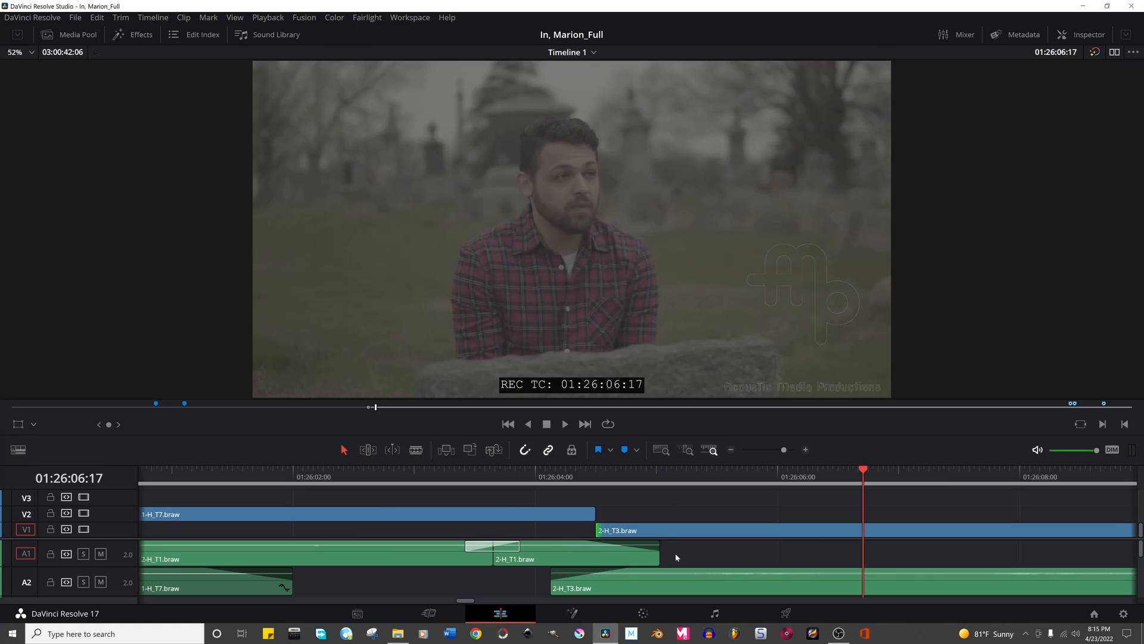
Play the transition from 1-H_T7 into 2-H_T3 to check the timing of the cut.
{"action": "key", "text": "ctrl+minus"}
{"action": "key", "text": "ctrl+minus"}
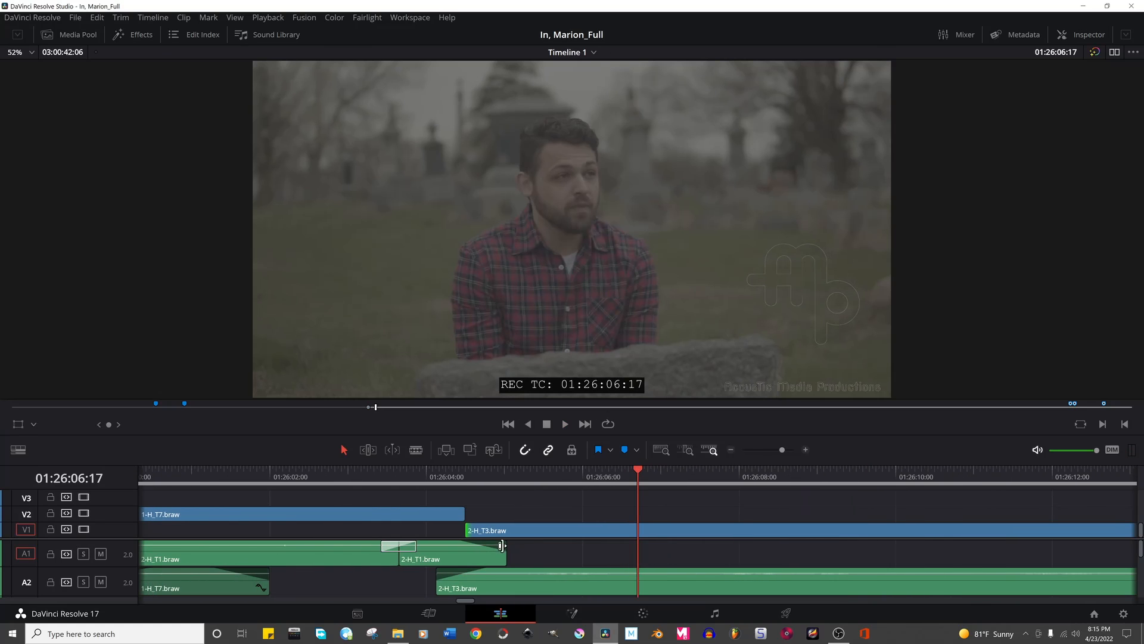
{"action": "left_click", "coordinate": [170, 471]}
{"action": "key", "text": "space"}
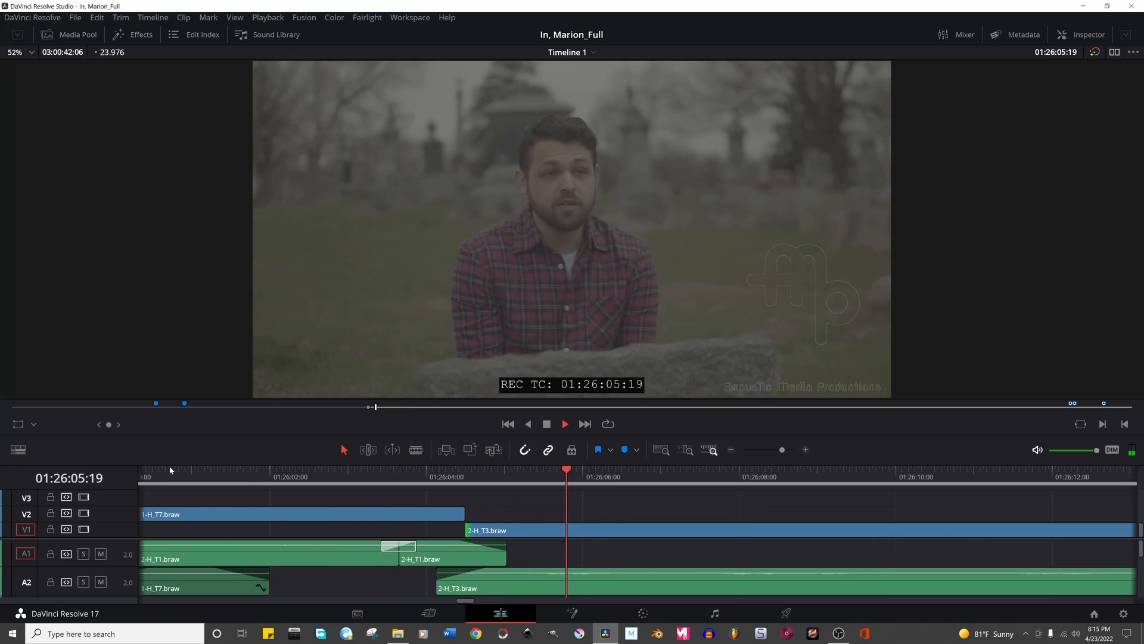
{"action": "key", "text": "space"}
Move the video cut from 1-H_T7 to 2-H_T3 earlier, to about 01:26:04:00, and play across it.
{"action": "left_click_drag", "start_coordinate": [463, 513], "coordinate": [416, 529]}
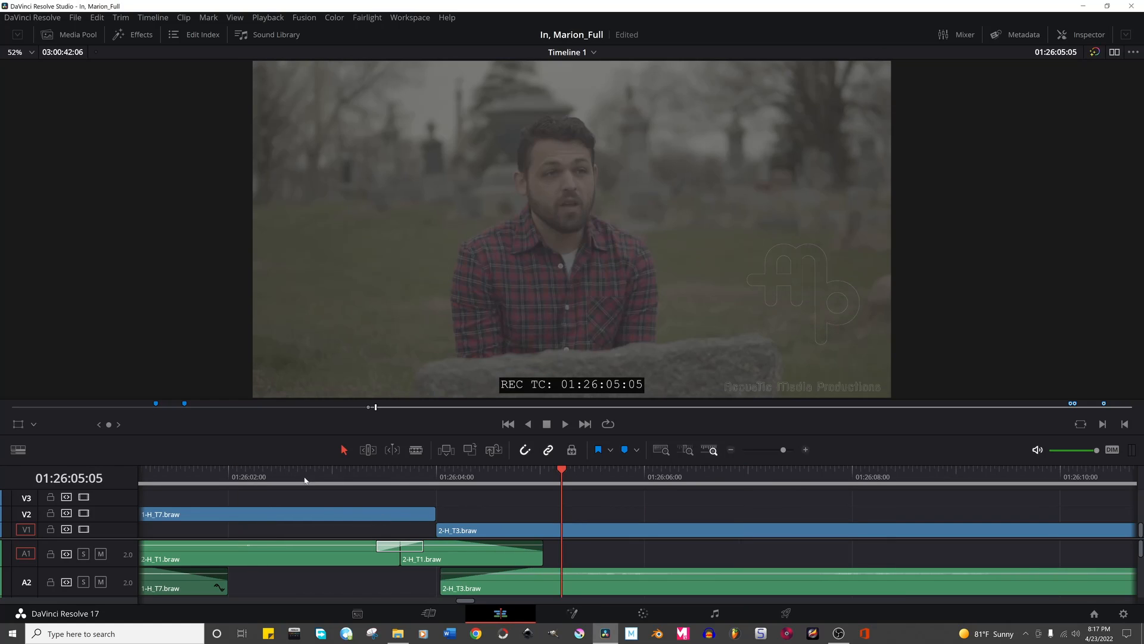
{"action": "left_click", "coordinate": [241, 472]}
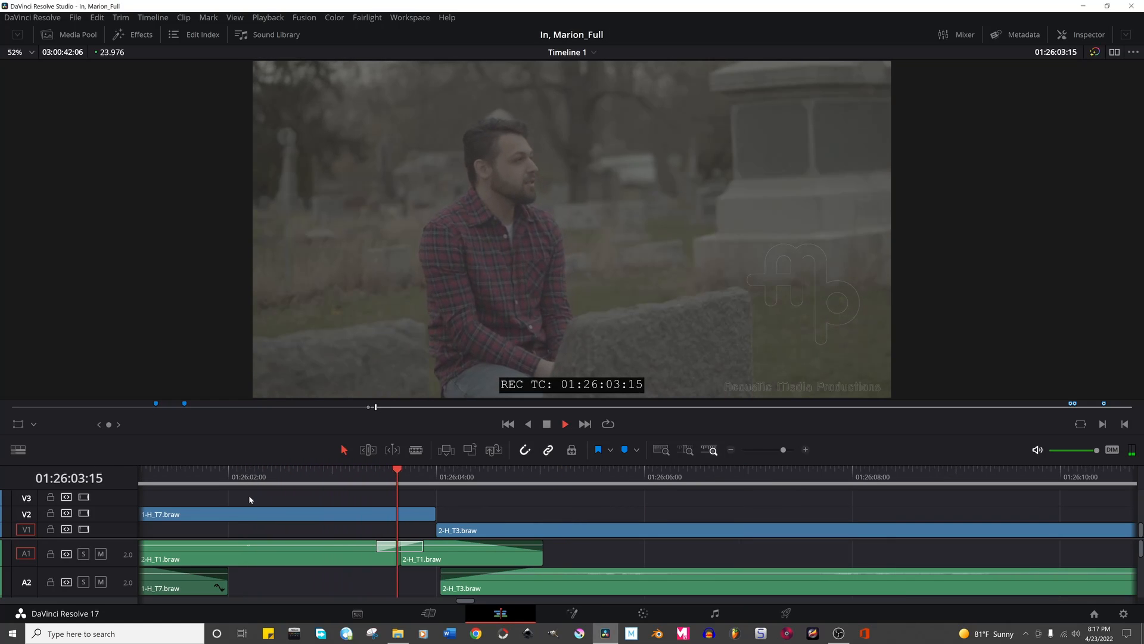
{"action": "key", "text": "space"}
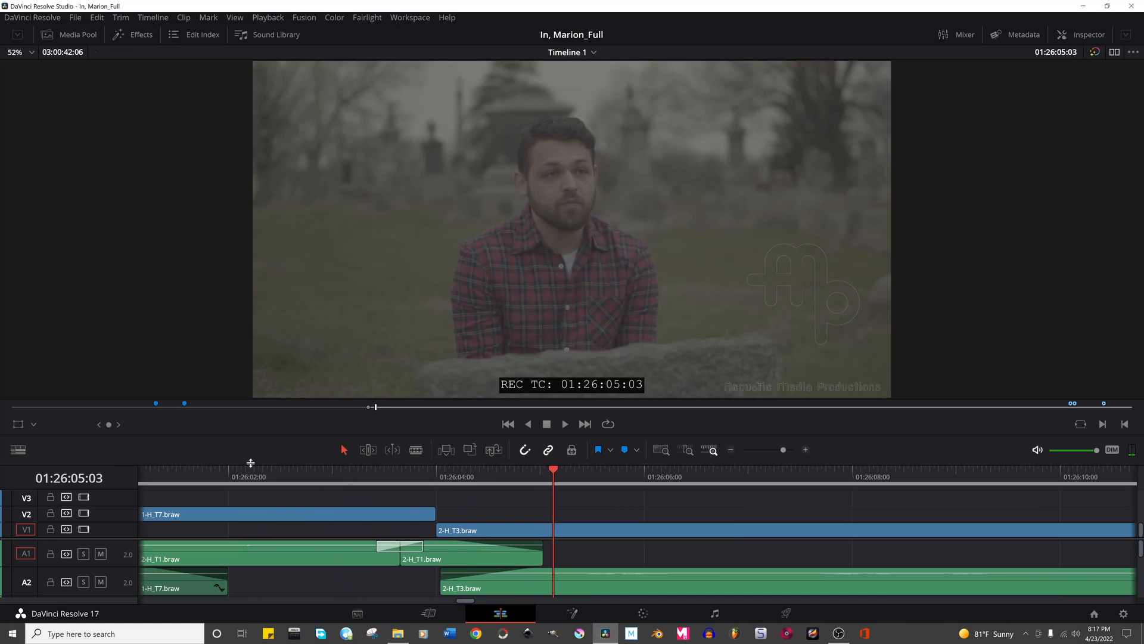
Replay the adjusted cut from 1-H_T7 into 2-H_T3 twice to check picture and audio.
{"action": "left_click", "coordinate": [223, 475]}
{"action": "key", "text": "space"}
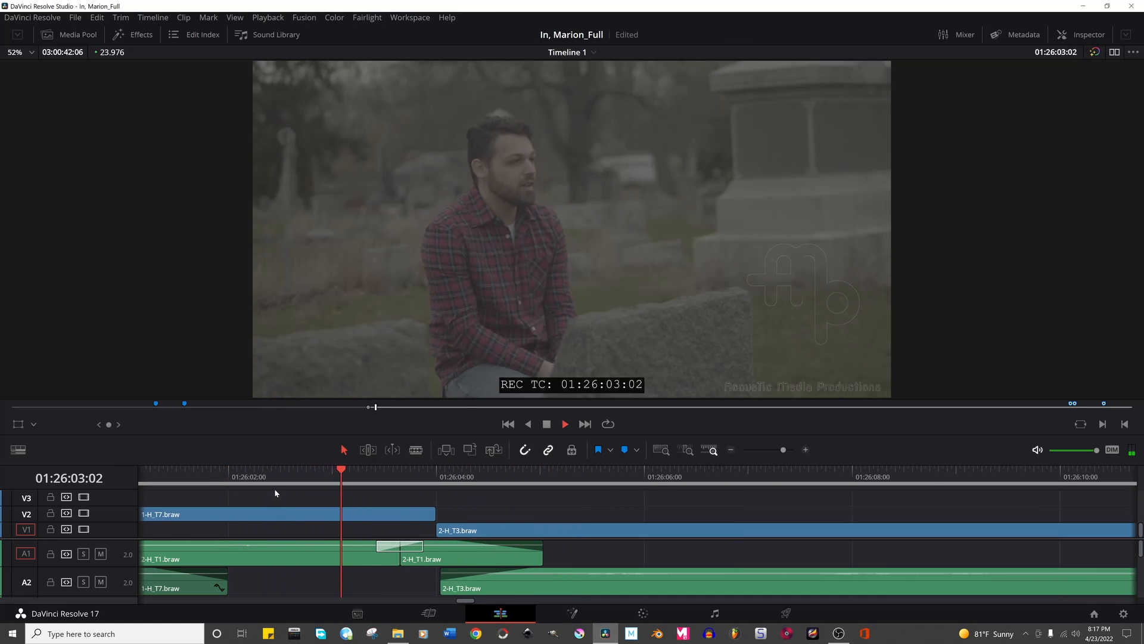
{"action": "key", "text": "space"}
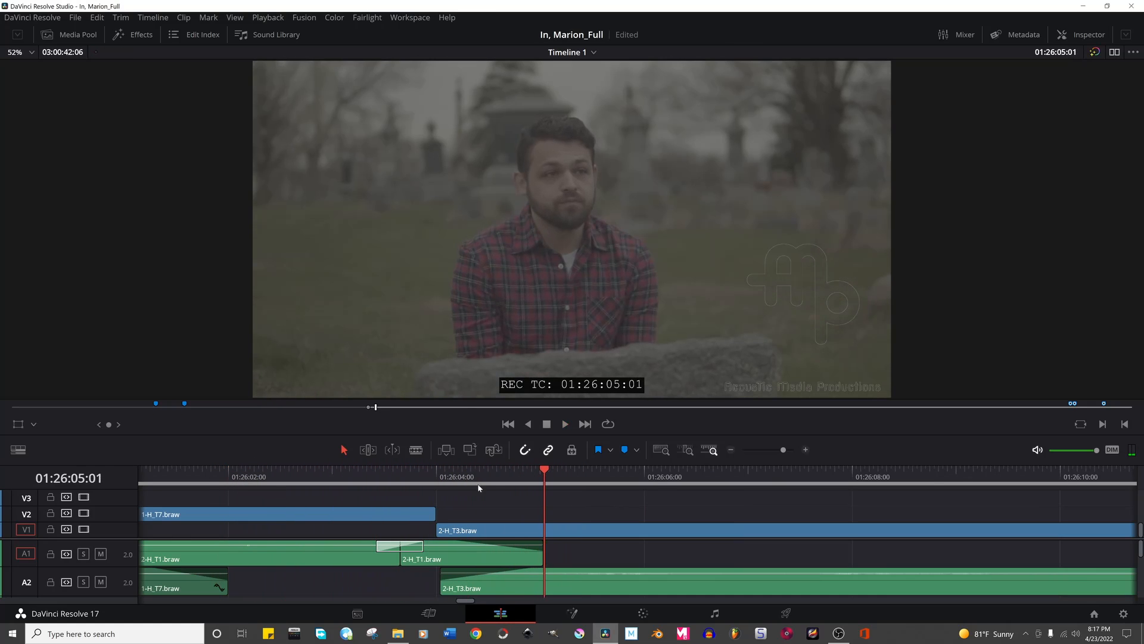
{"action": "left_click", "coordinate": [365, 476]}
{"action": "key", "text": "space"}
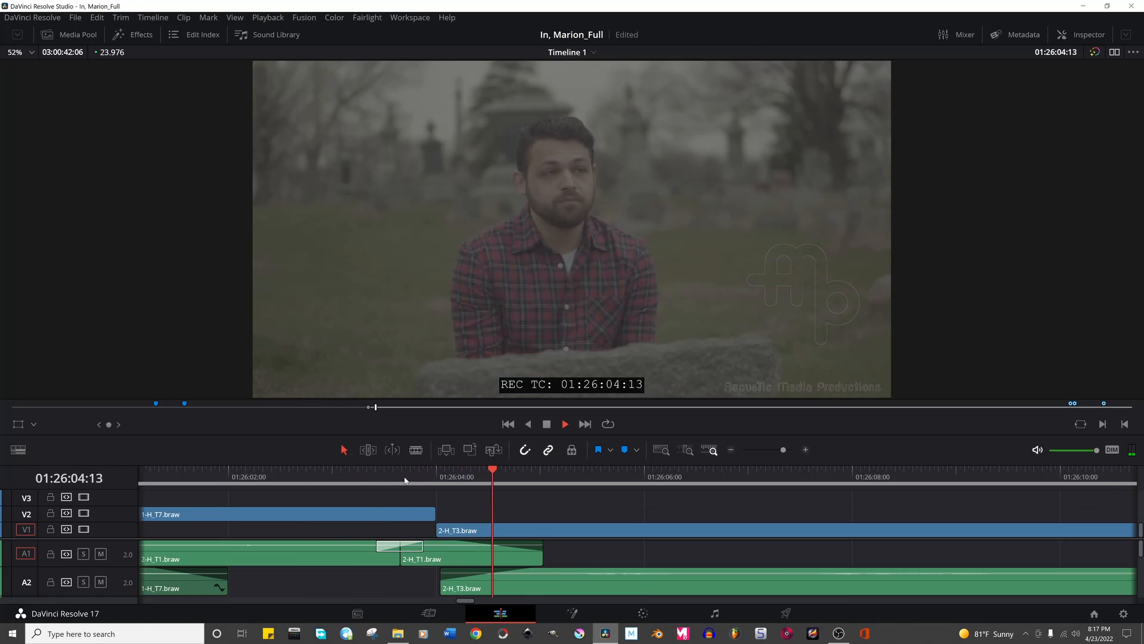
{"action": "key", "text": "space"}
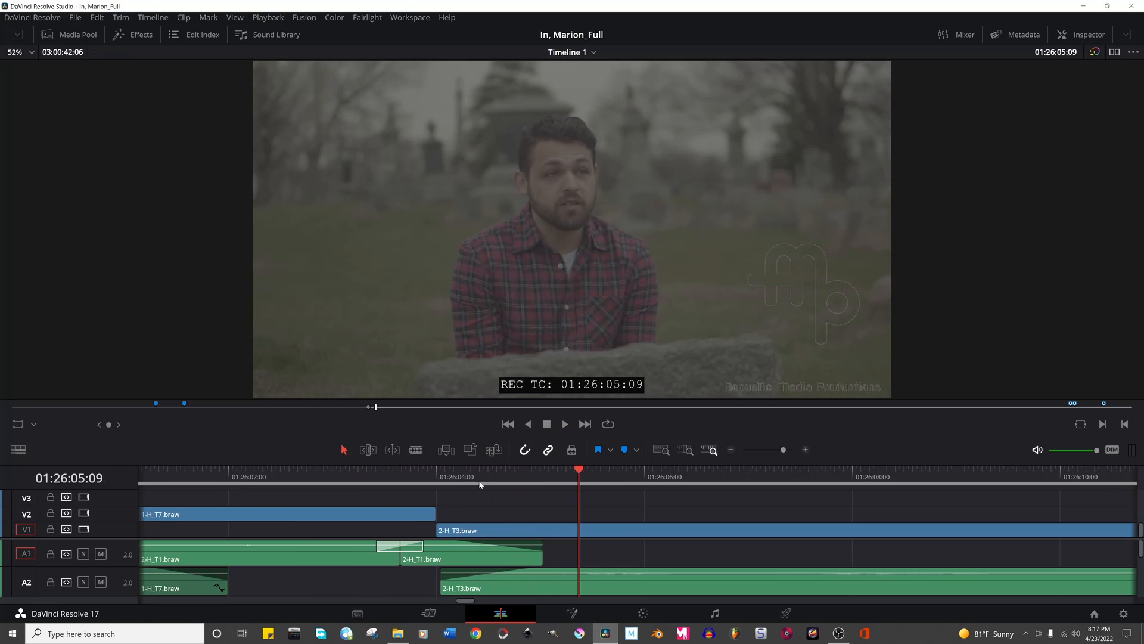
Lower the volume of the short second 2-H_T1 audio piece on A1 to -2.00, refine it to -3.00, and play it.
{"action": "scroll", "coordinate": [480, 510], "scroll_direction": "down", "scroll_amount": 2}
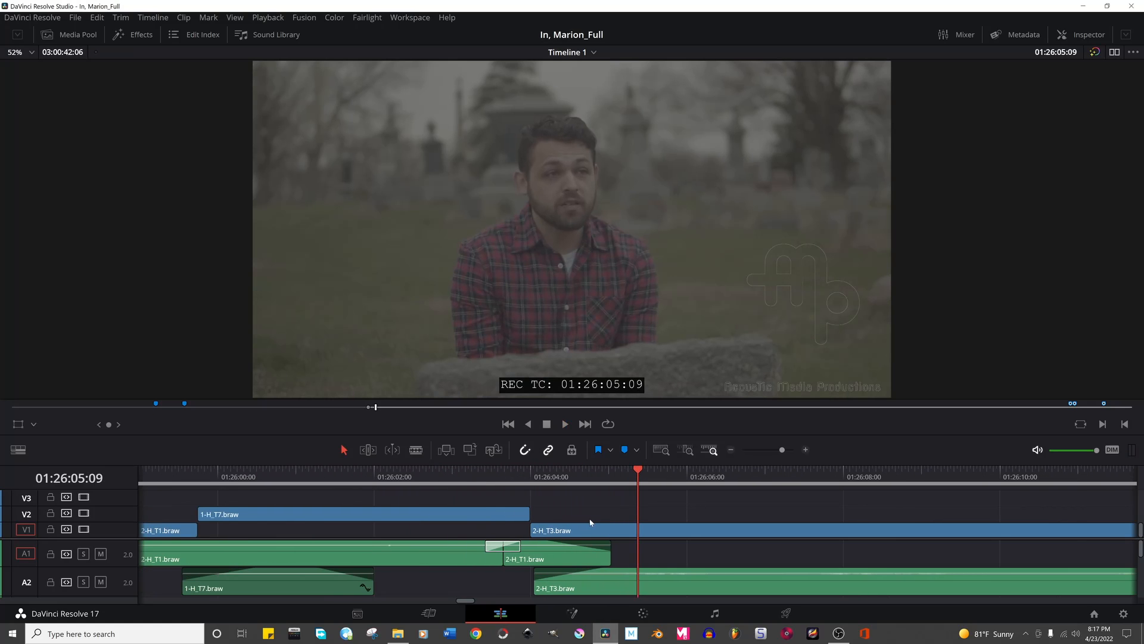
{"action": "mouse_move", "coordinate": [528, 484]}
{"action": "left_mouse_down"}
{"action": "mouse_move", "coordinate": [549, 484]}
{"action": "mouse_move", "coordinate": [484, 485]}
{"action": "mouse_move", "coordinate": [574, 484]}
{"action": "mouse_move", "coordinate": [534, 493]}
{"action": "left_mouse_up"}
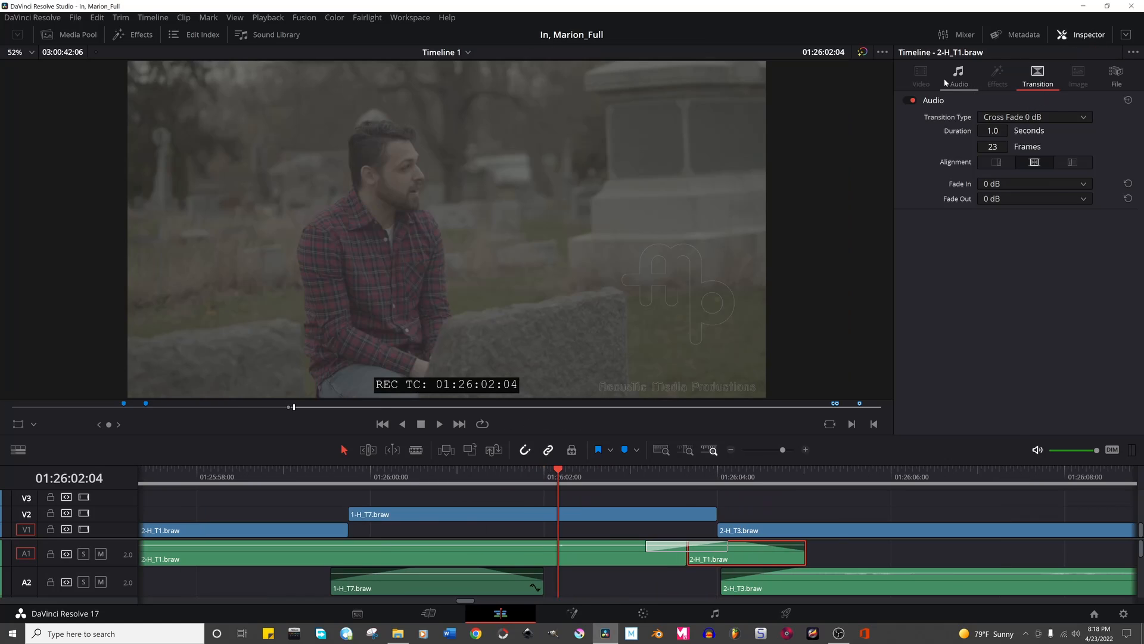
{"action": "left_click", "coordinate": [957, 78]}
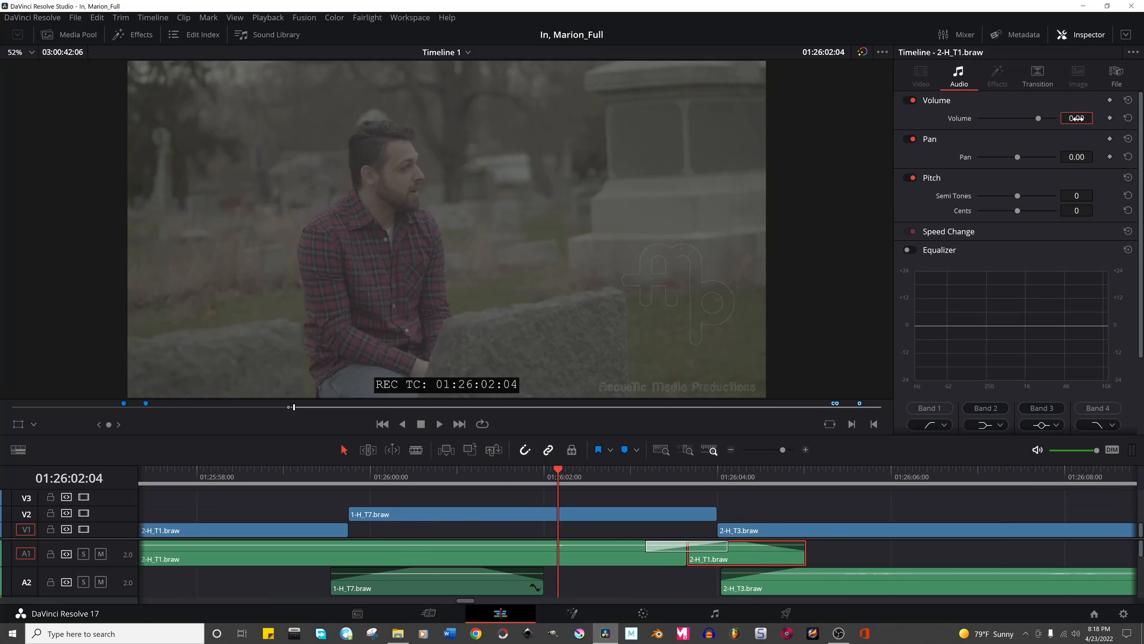
{"action": "type", "text": "-2"}
{"action": "key", "text": "Return"}
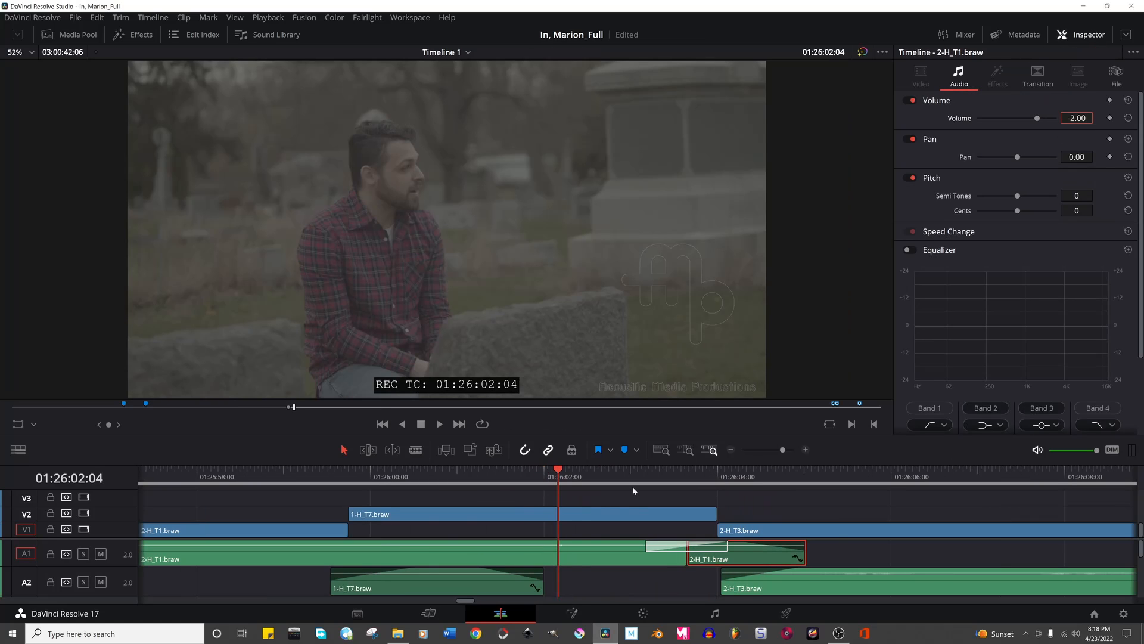
{"action": "key", "text": "space"}
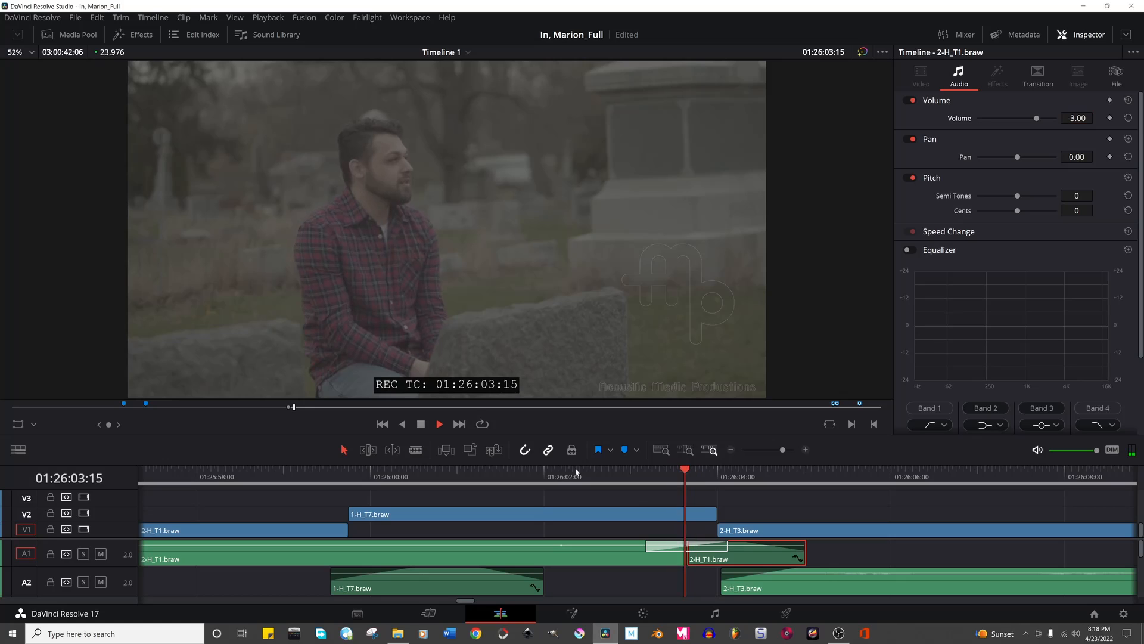
{"action": "key", "text": "space"}
Review the end of 2-H_T3 at 01:26:48:09 and preview the 1-H_T7 take at about 01:34:40:00.
{"action": "key", "text": "ctrl+minus"}
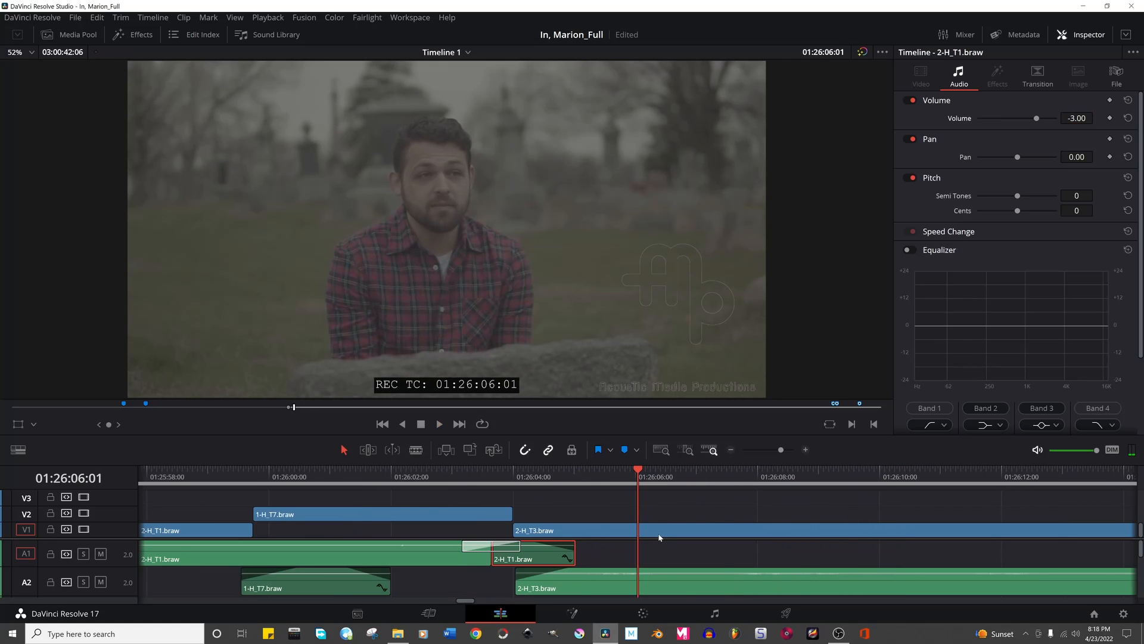
{"action": "key", "text": "ctrl+minus"}
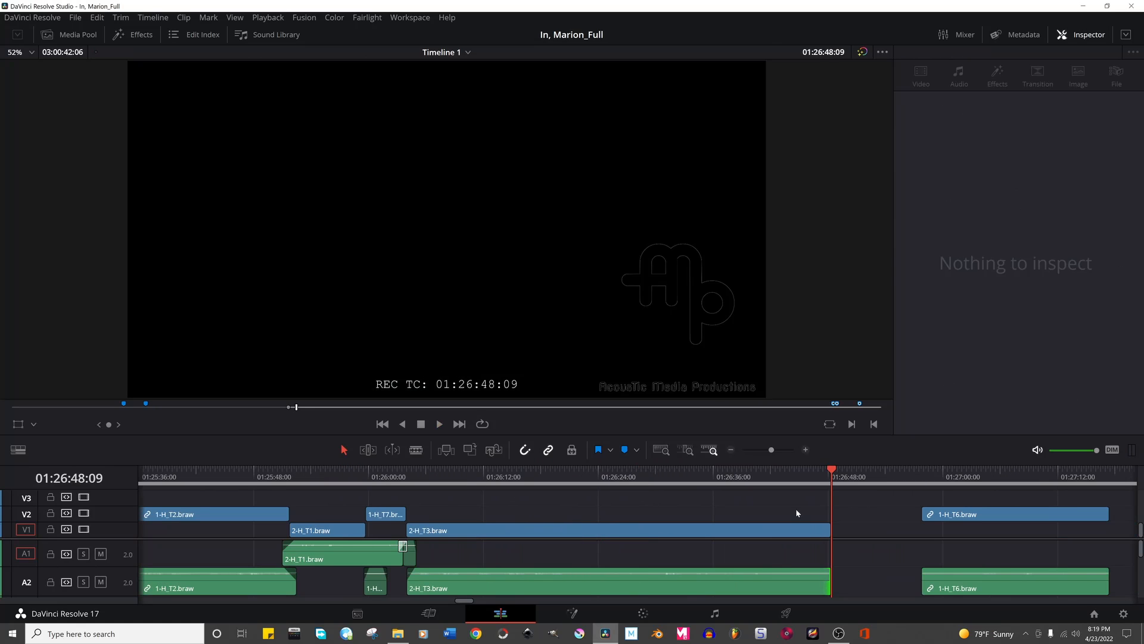
{"action": "left_click_drag", "start_coordinate": [797, 510], "coordinate": [773, 564]}
{"action": "key", "text": "ctrl+minus"}
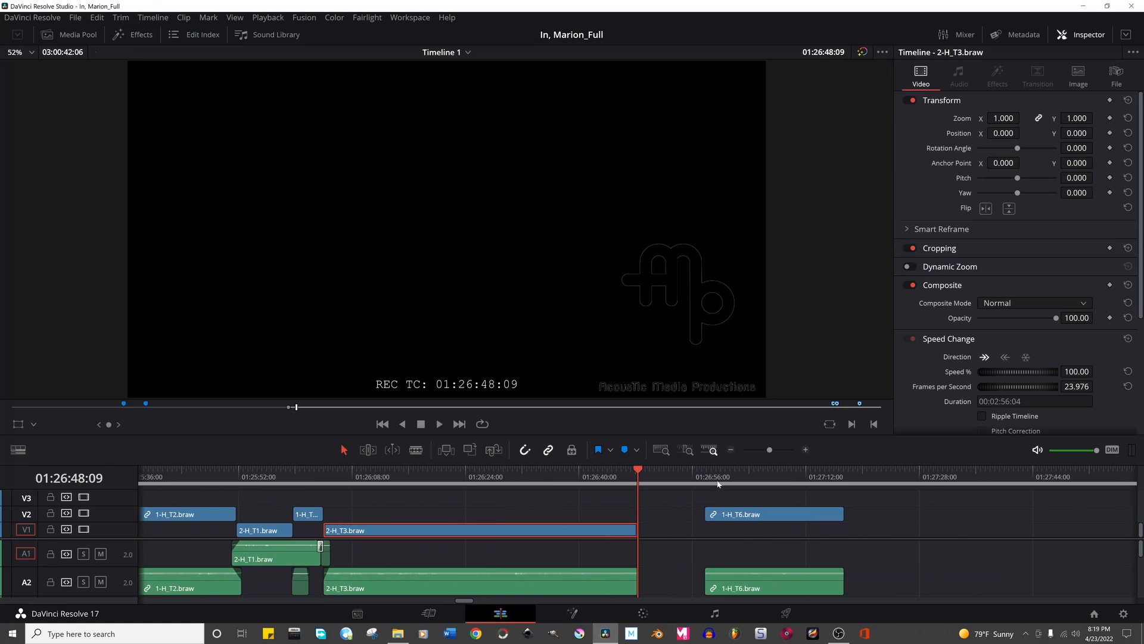
{"action": "left_click", "coordinate": [720, 486]}
{"action": "key", "text": "space"}
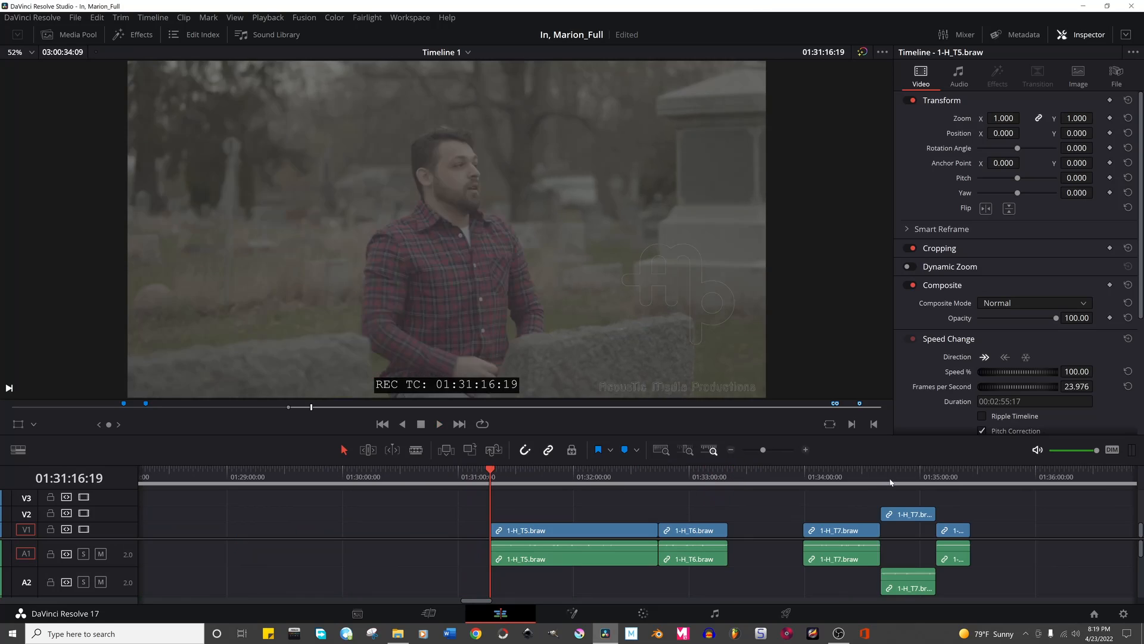
{"action": "left_click", "coordinate": [885, 481]}
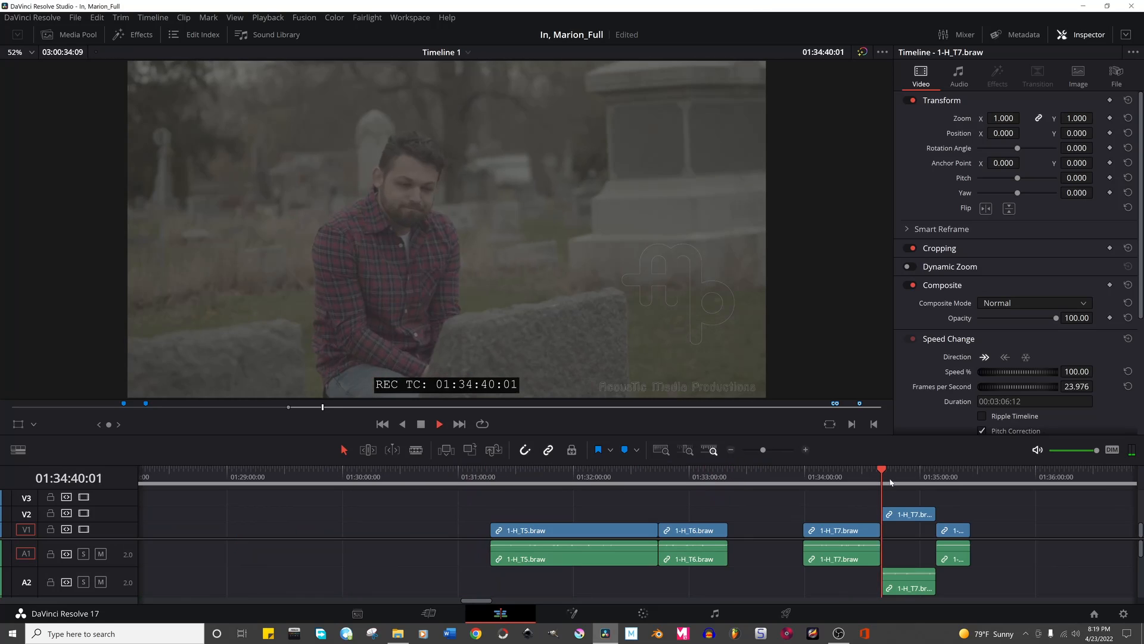
Delete the 1-H_T6 take and place the 1-H_T7 take directly after 2-H_T3, with its picture on V2.
{"action": "left_click_drag", "start_coordinate": [891, 514], "coordinate": [265, 514]}
{"action": "scroll", "coordinate": [394, 534], "scroll_direction": "left", "scroll_amount": 5}
{"action": "left_click", "coordinate": [408, 516]}
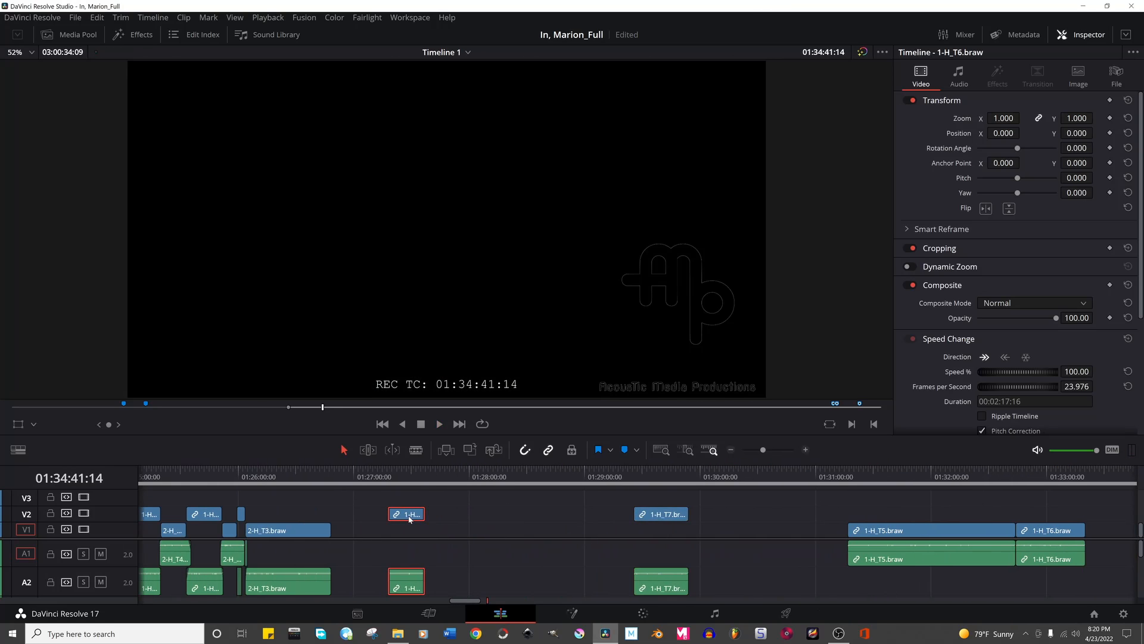
{"action": "key", "text": "BackSpace"}
{"action": "left_click_drag", "start_coordinate": [660, 514], "coordinate": [358, 529]}
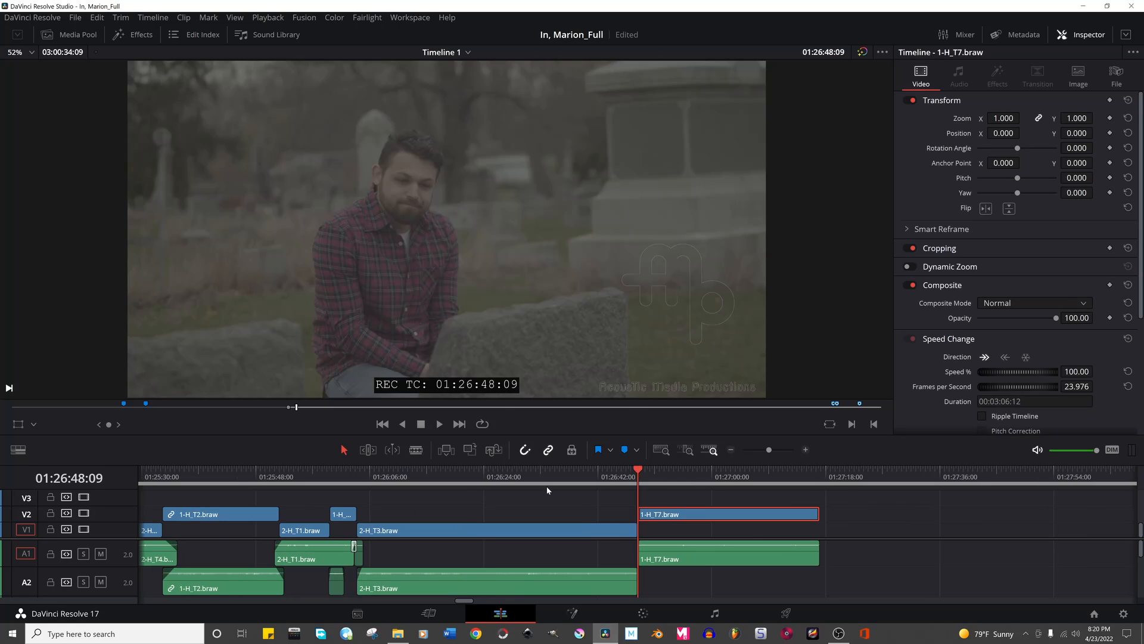
Play 2-H_T3 from about 01:26:26:00 and check the start of the following 1-H_T7.
{"action": "left_click", "coordinate": [494, 477]}
{"action": "key", "text": "space"}
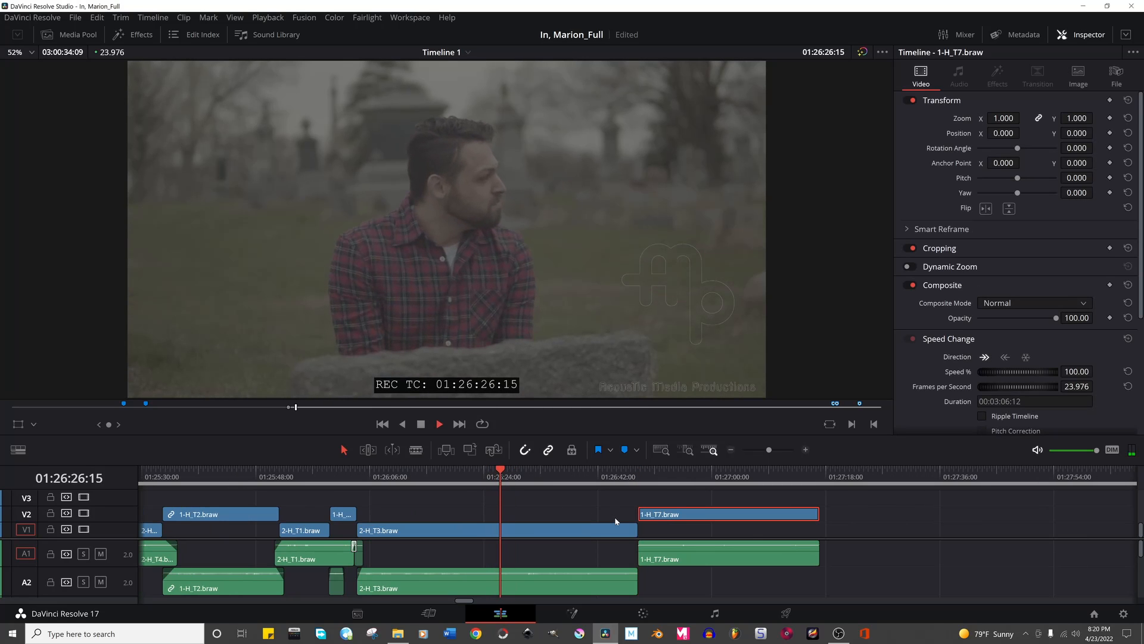
{"action": "key", "text": "space"}
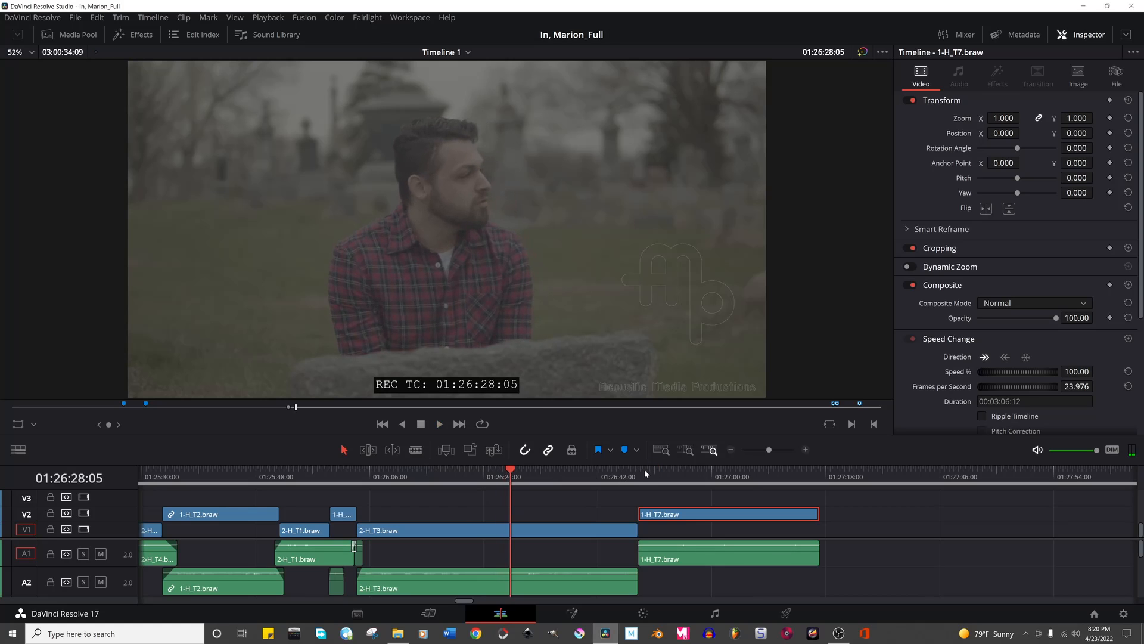
{"action": "left_click", "coordinate": [645, 470]}
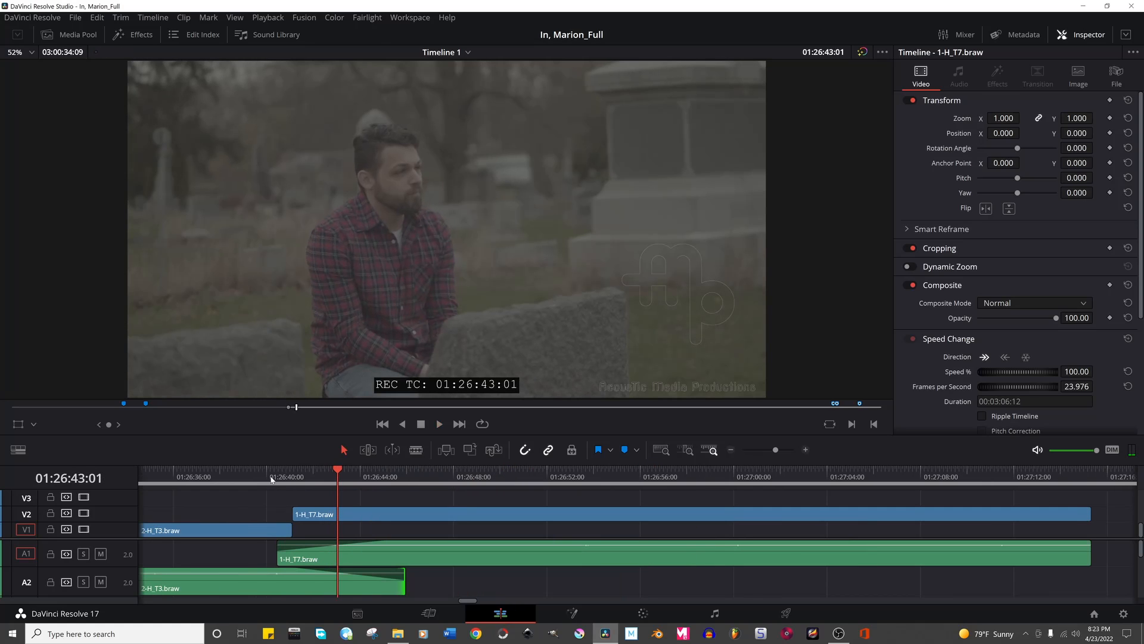
Play the end of 2-H_T3 from about 01:26:28:00 and inspect the first frame of 1-H_T7 at 01:26:41:03.
{"action": "left_click", "coordinate": [187, 474]}
{"action": "scroll", "coordinate": [434, 552], "scroll_direction": "left", "scroll_amount": 5}
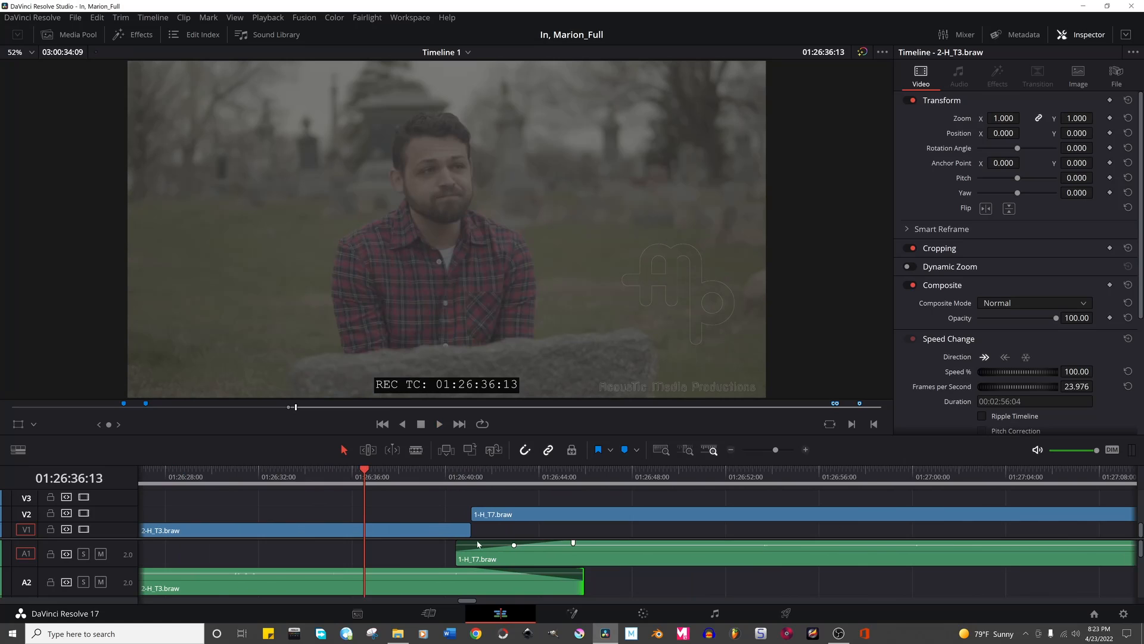
{"action": "left_click", "coordinate": [284, 474]}
{"action": "key", "text": "space"}
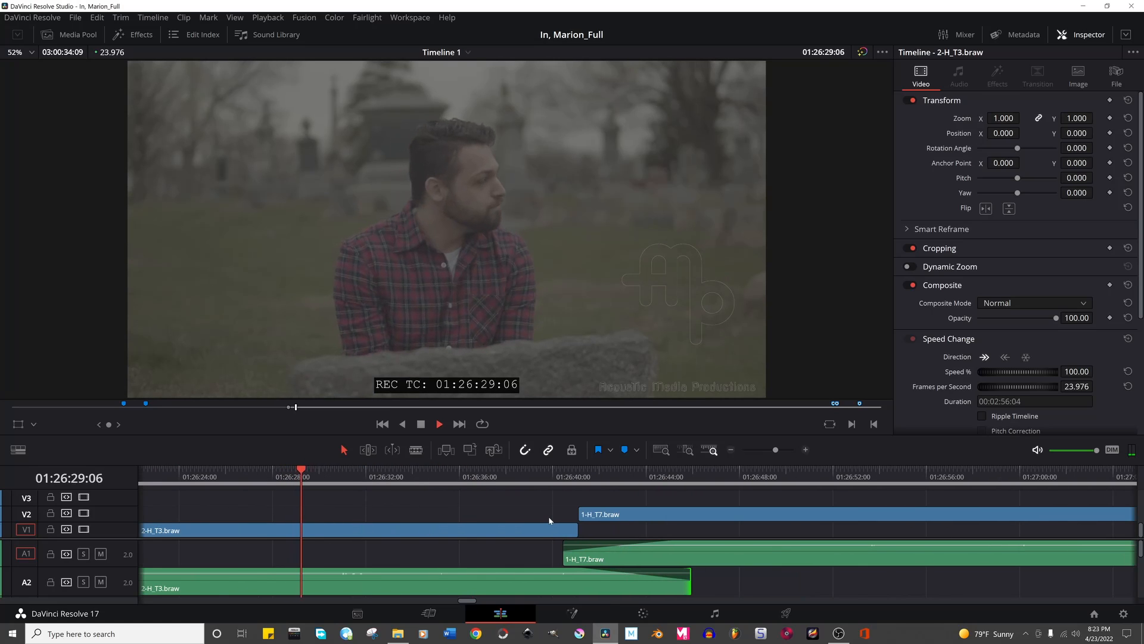
{"action": "left_click", "coordinate": [579, 474]}
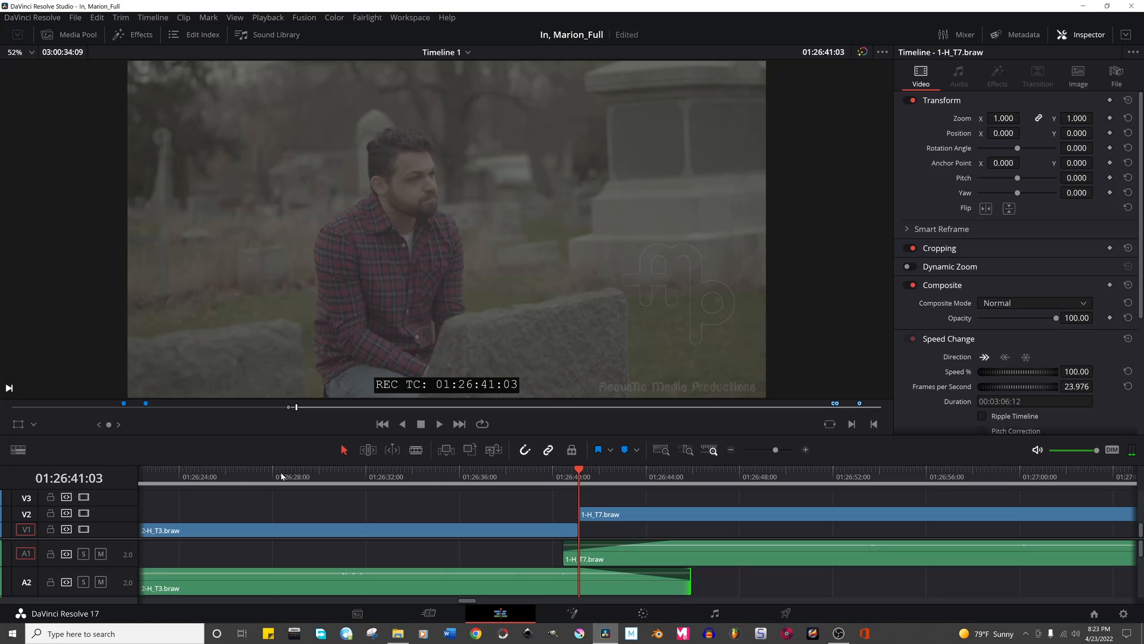
Play 2-H_T3 in short stretches from about 01:26:27:00 and mark 01:26:37:19 with the playhead as the new cut point.
{"action": "left_click", "coordinate": [243, 476]}
{"action": "key", "text": "space"}
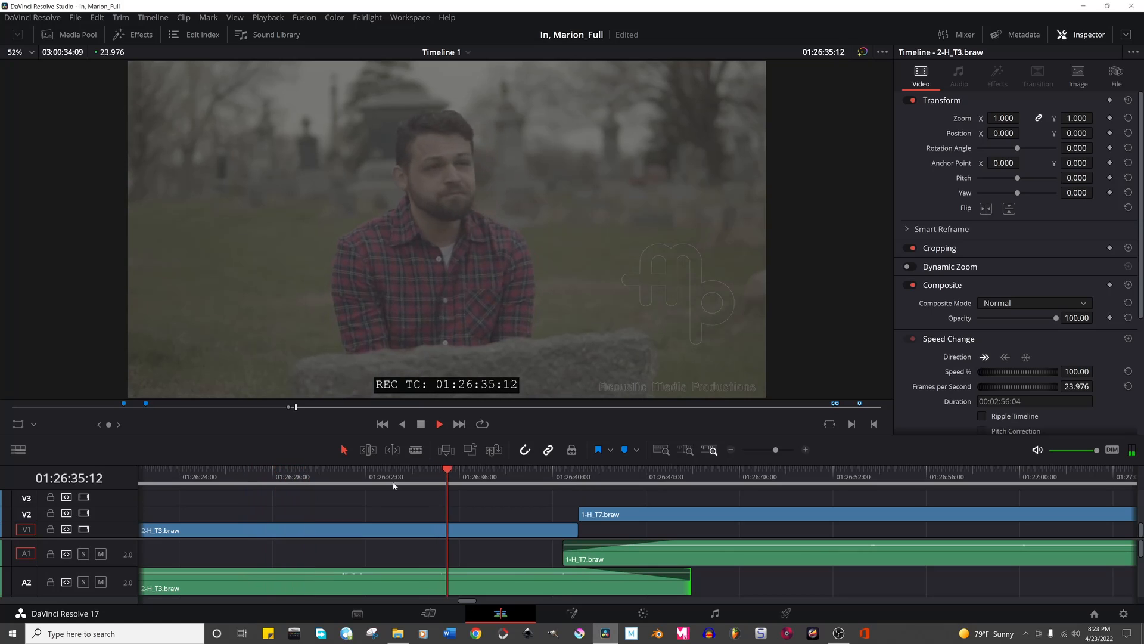
{"action": "key", "text": "space"}
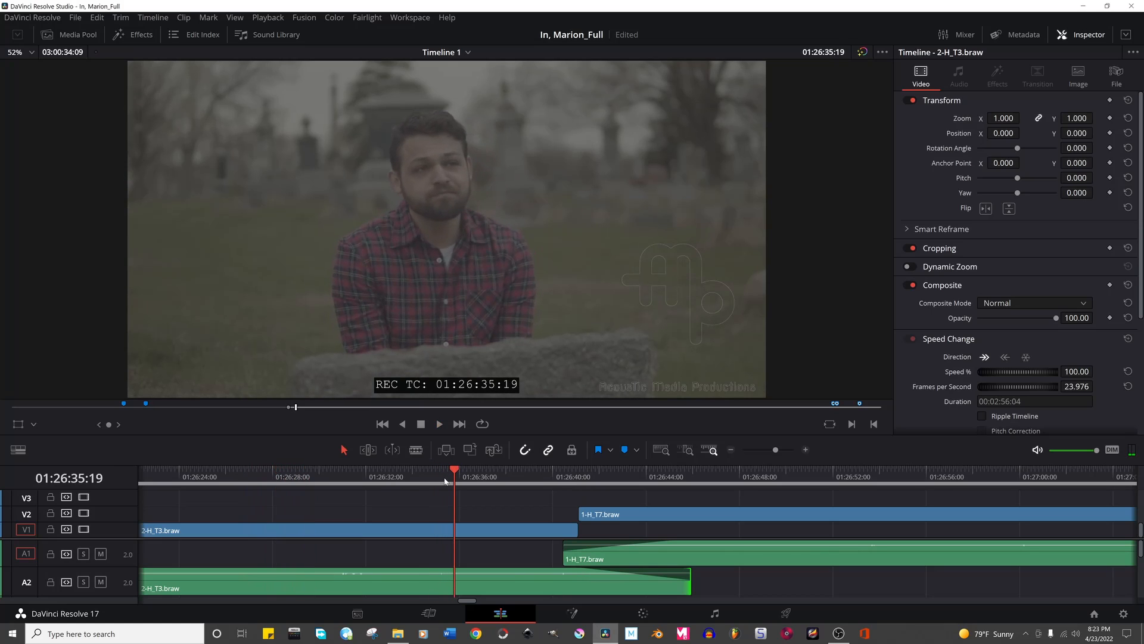
{"action": "key", "text": "space"}
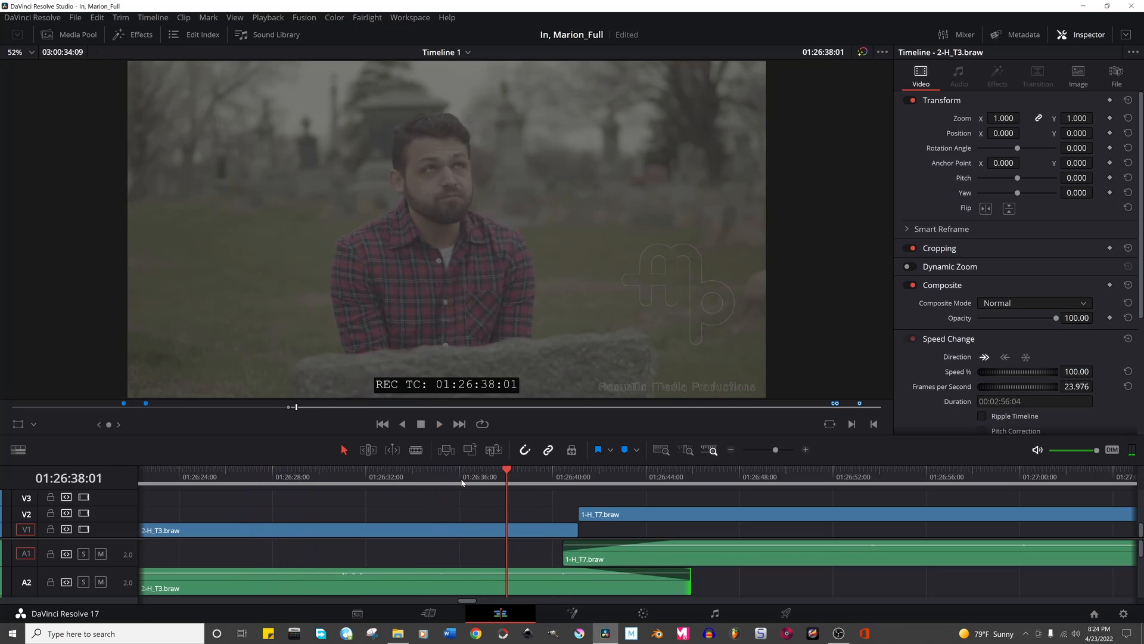
{"action": "key", "text": "space"}
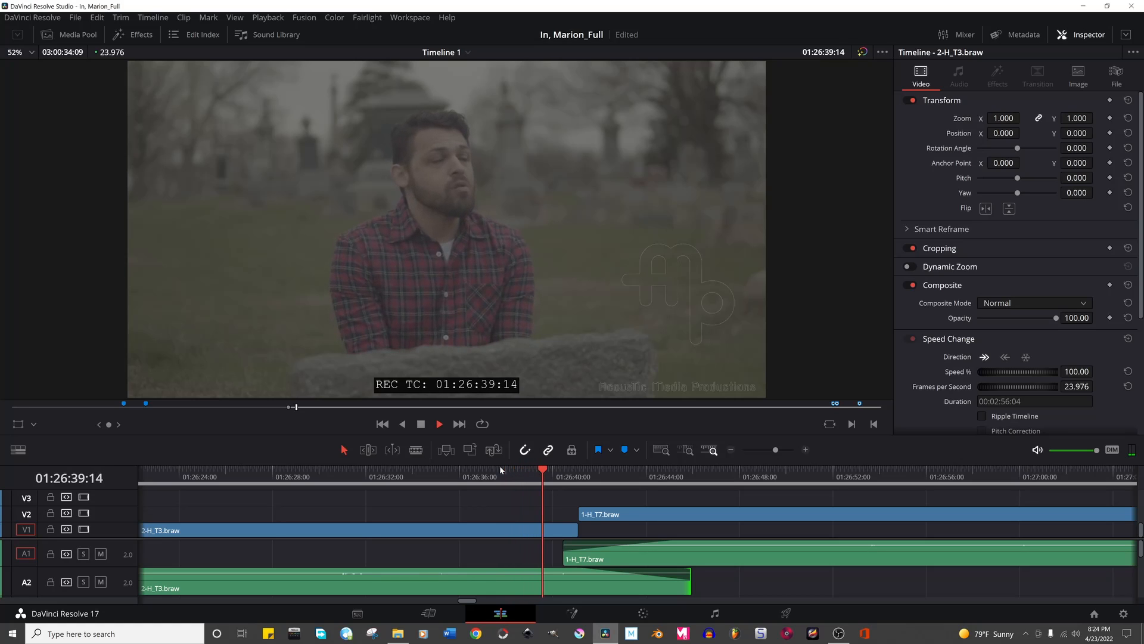
{"action": "left_click", "coordinate": [500, 468]}
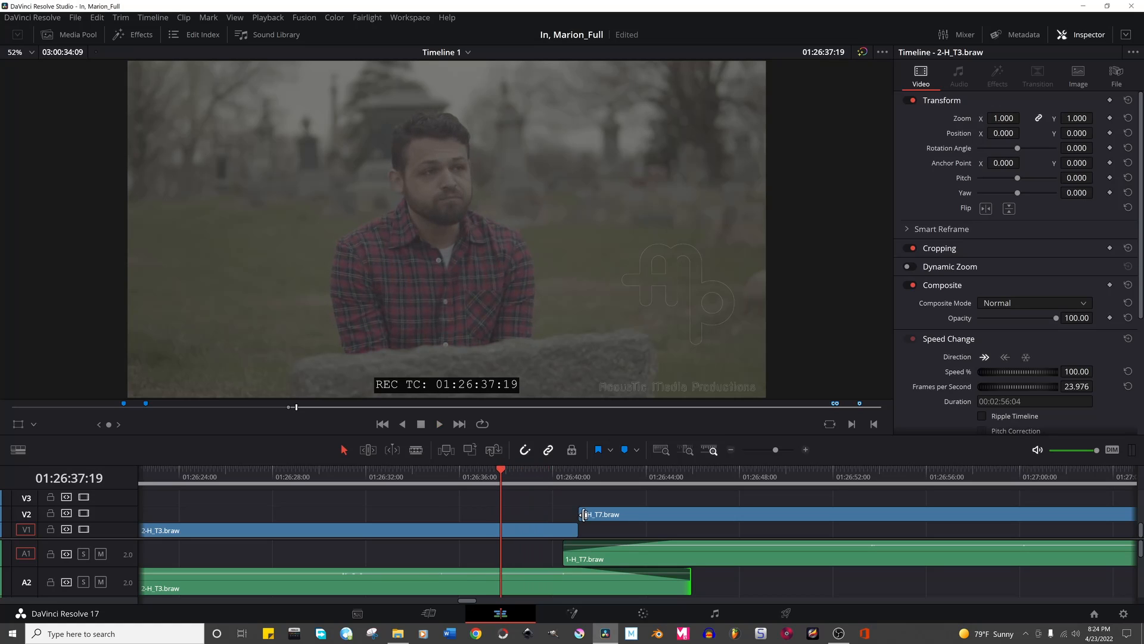
Move the 1-H_T7 picture and audio earlier so the video starts at 01:26:37:19, and play across the cut.
{"action": "left_click", "coordinate": [614, 516]}
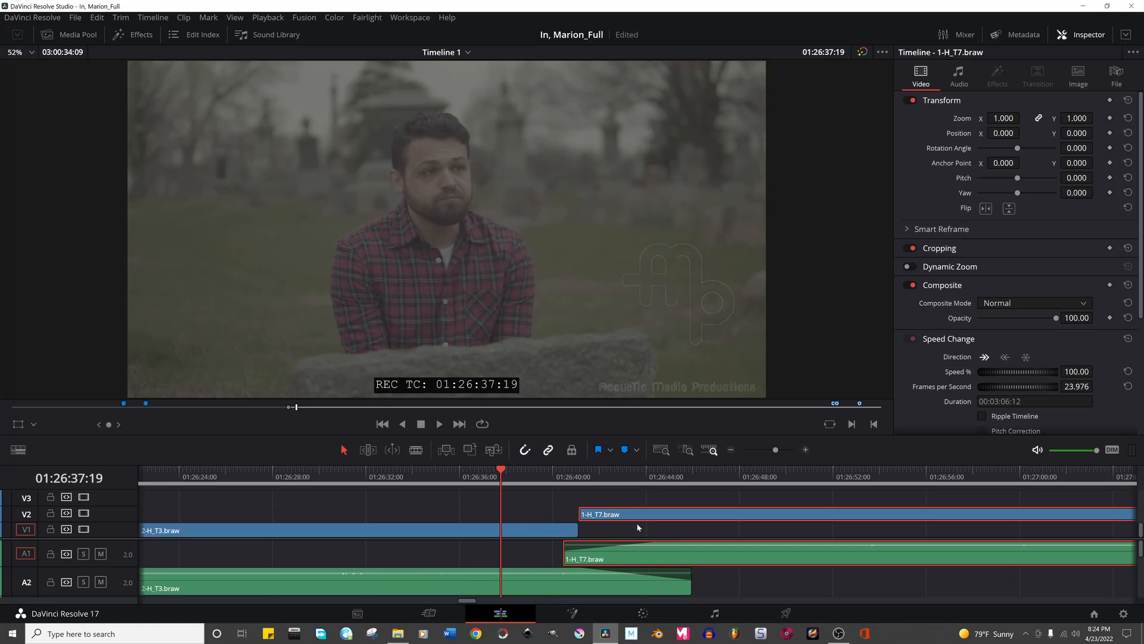
{"action": "left_click_drag", "start_coordinate": [640, 517], "coordinate": [565, 530]}
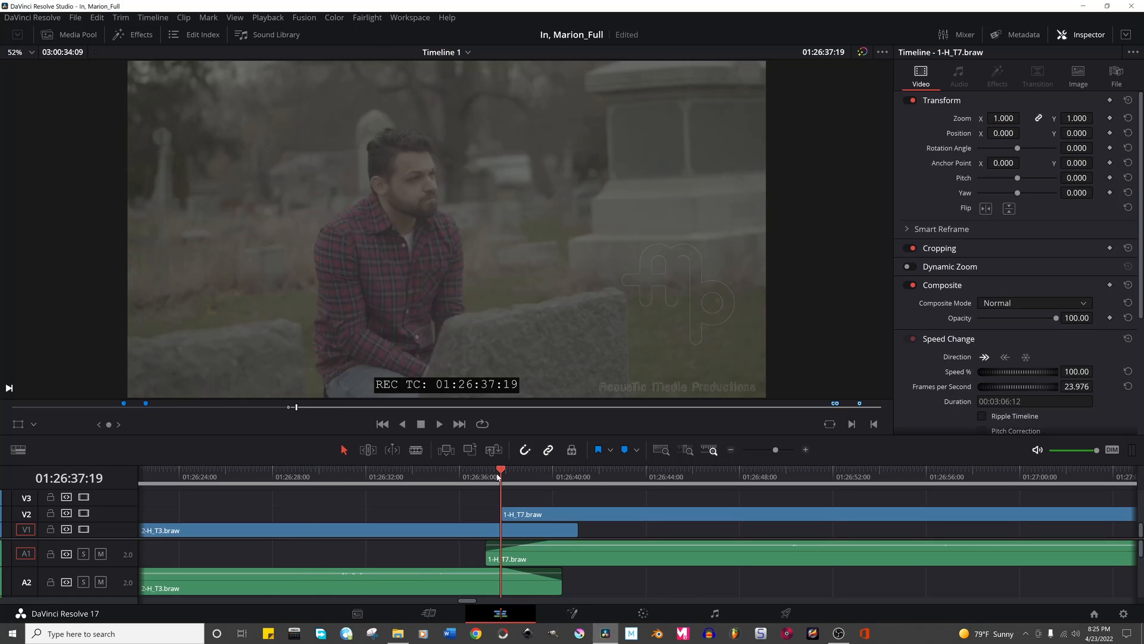
{"action": "left_click_drag", "start_coordinate": [498, 478], "coordinate": [486, 478]}
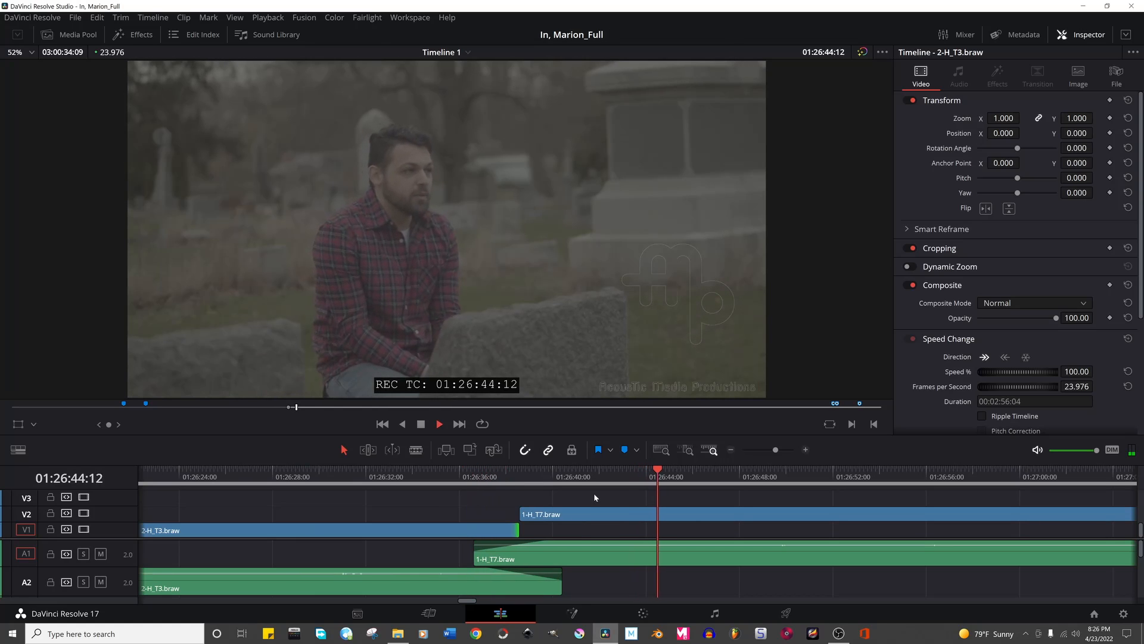
{"action": "key", "text": "space"}
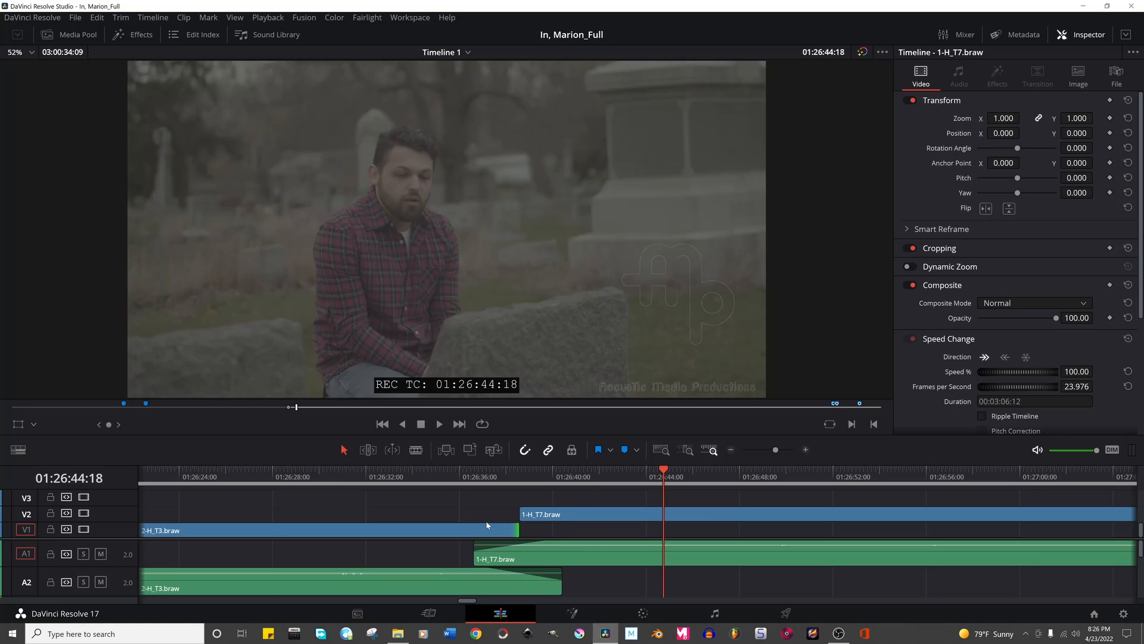
Tighten the cut from 2-H_T3 to 1-H_T7 to about 01:26:37:12 and start 2-H_T3's audio fade-out earlier.
{"action": "left_click_drag", "start_coordinate": [516, 532], "coordinate": [495, 532]}
{"action": "left_click_drag", "start_coordinate": [554, 503], "coordinate": [532, 517]}
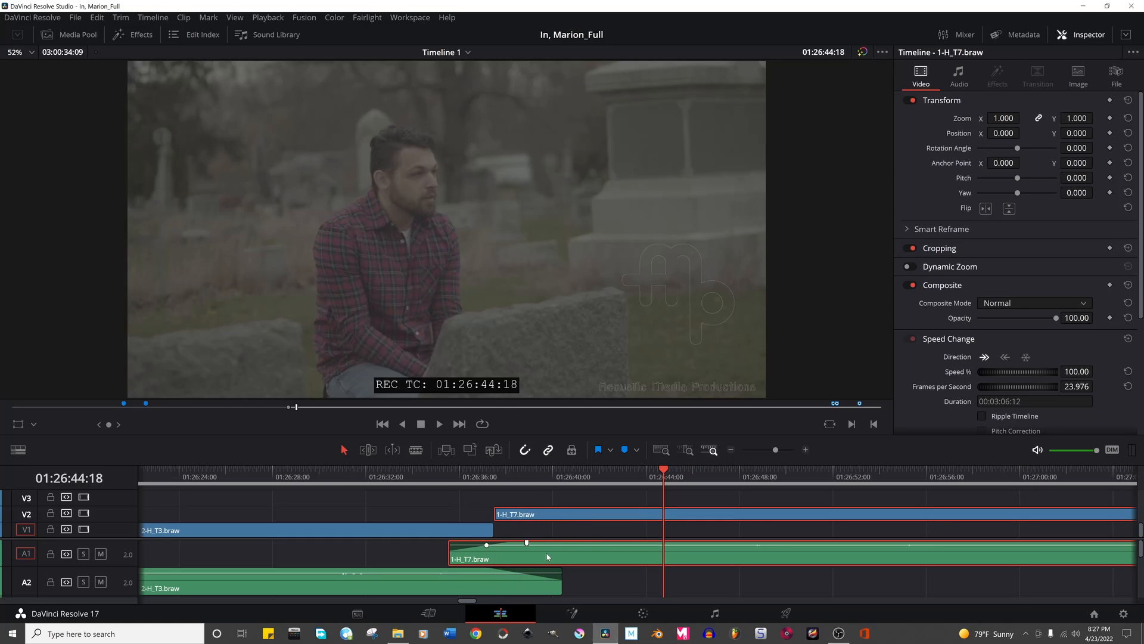
{"action": "left_click_drag", "start_coordinate": [483, 570], "coordinate": [468, 570]}
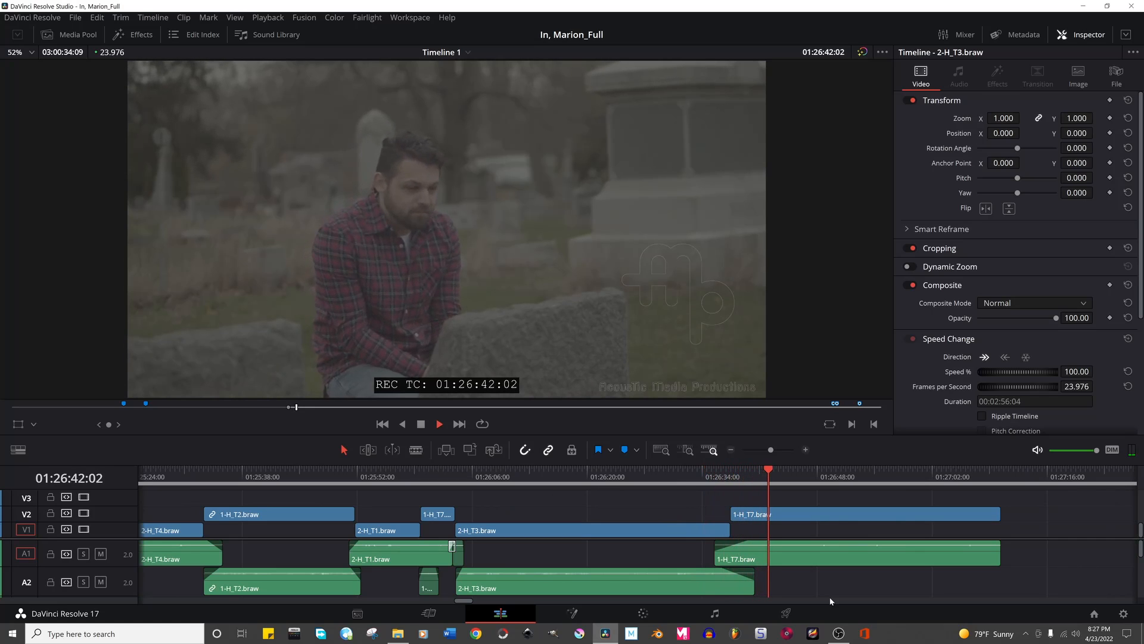
{"action": "key", "text": "space"}
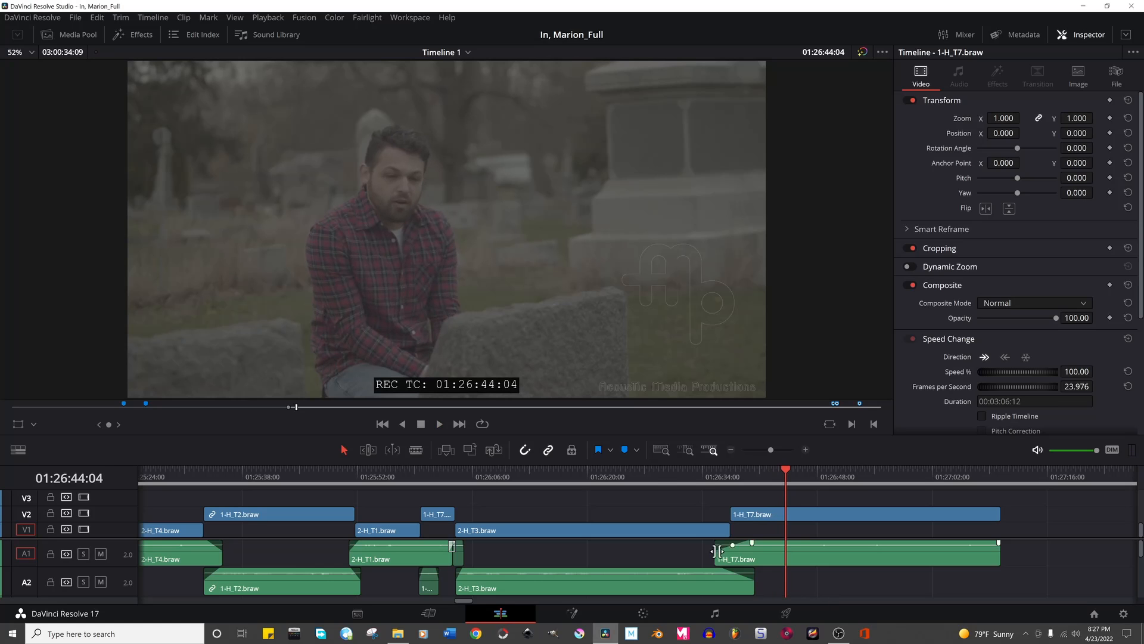
Review the assembled scene from about 01:25:56:00 and play the end of 1-H_T7 from 01:27:06:04.
{"action": "left_click", "coordinate": [409, 471]}
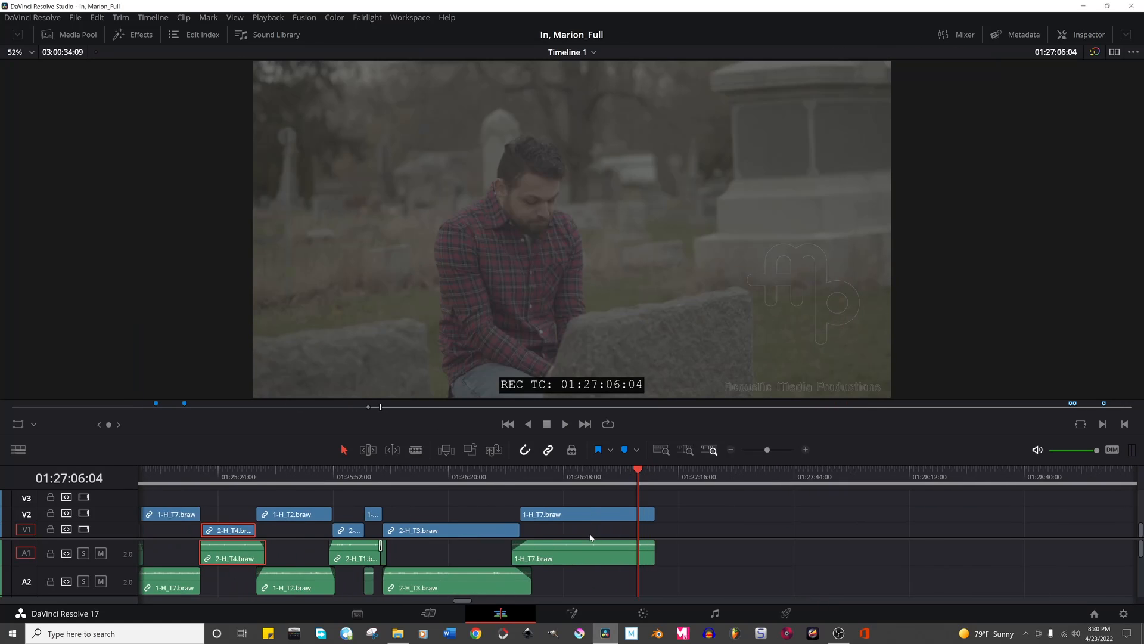
{"action": "key", "text": "ctrl+minus"}
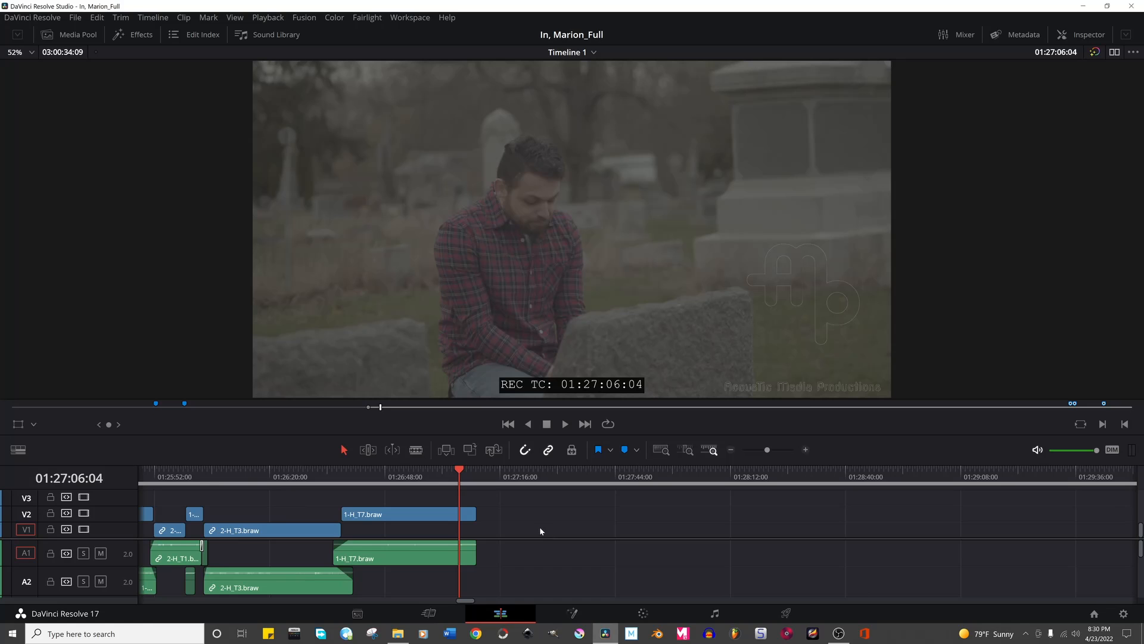
{"action": "left_click", "coordinate": [458, 470]}
{"action": "key", "text": "space"}
{"action": "key", "text": "ctrl+minus"}
{"action": "scroll", "coordinate": [703, 553], "scroll_direction": "right", "scroll_amount": 5}
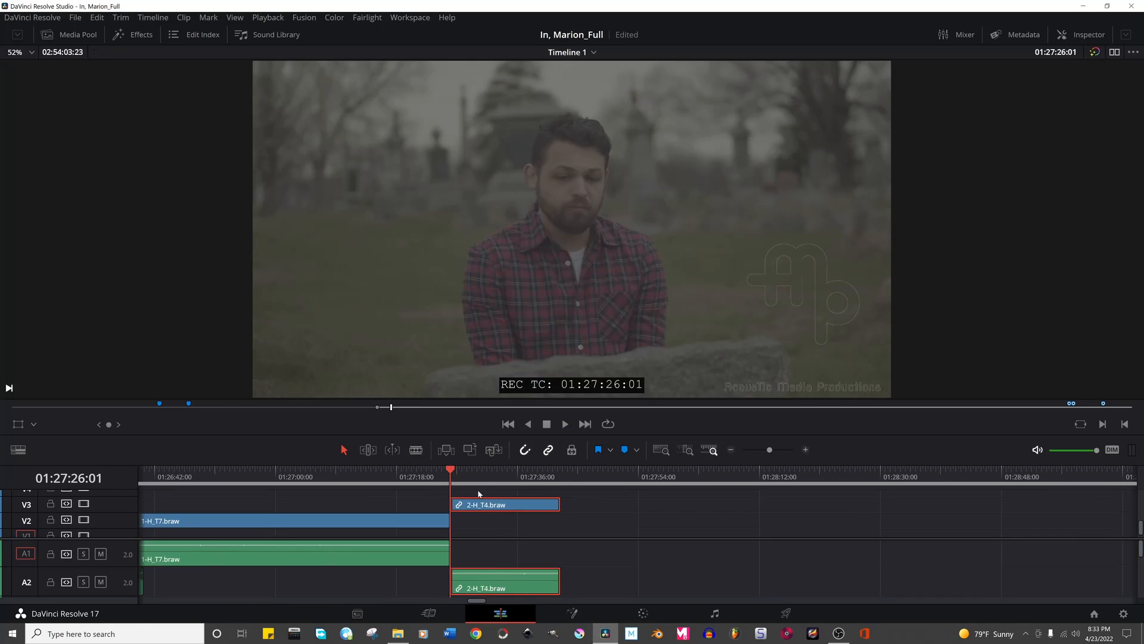
Play the transition from 1-H_T7 into 2-H_T4 to check the cut and the audio crossfade.
{"action": "scroll", "coordinate": [515, 532], "scroll_direction": "left", "scroll_amount": 3}
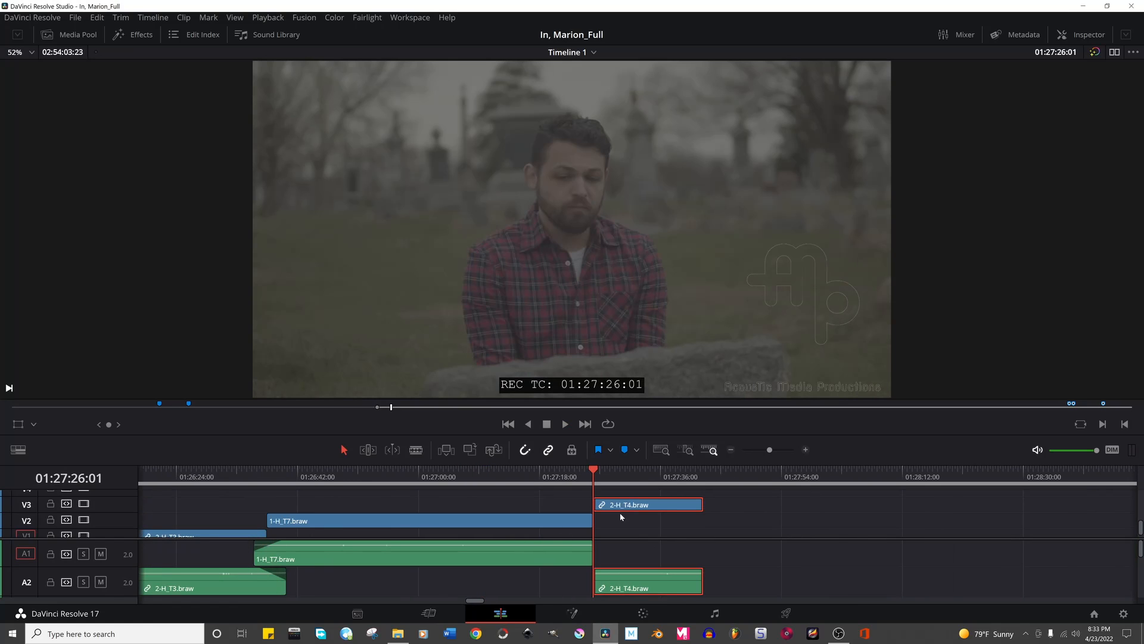
{"action": "left_click_drag", "start_coordinate": [626, 480], "coordinate": [608, 477]}
{"action": "key", "text": "space"}
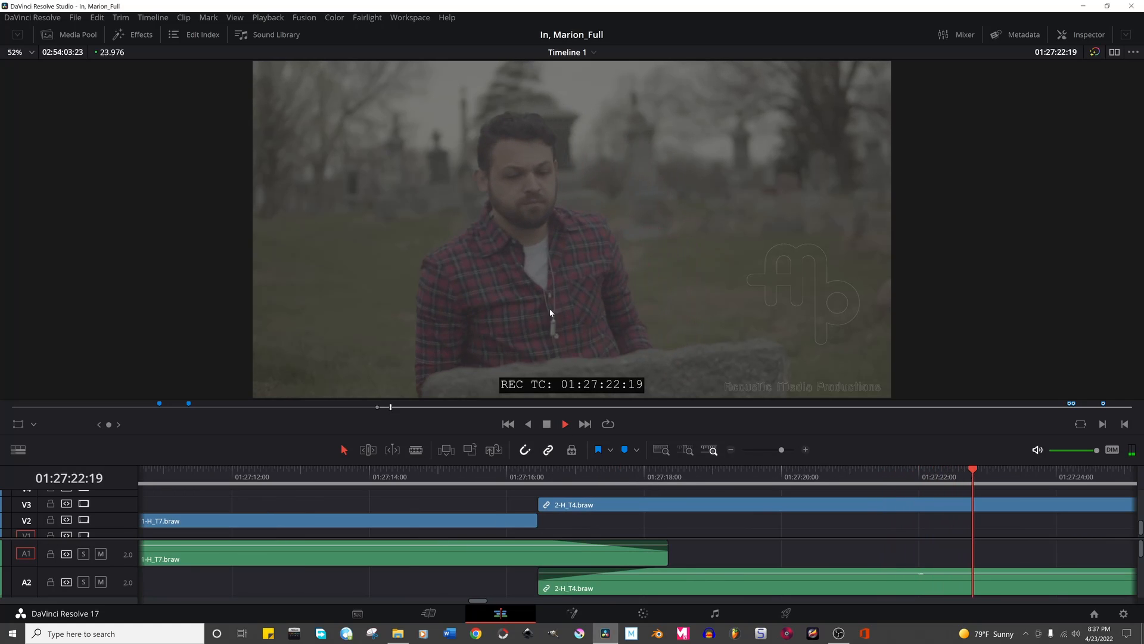
{"action": "key", "text": "ctrl+minus"}
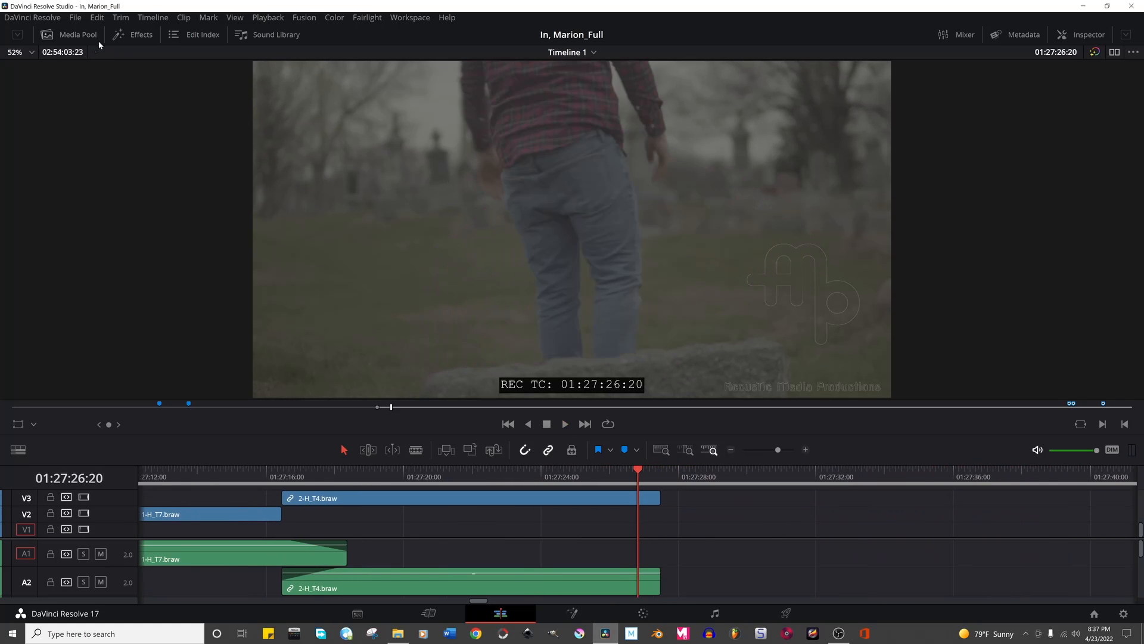
Open the media pool and locate the 4-H takes, 4-H_T1 to 4-H_T8.
{"action": "left_click", "coordinate": [97, 38]}
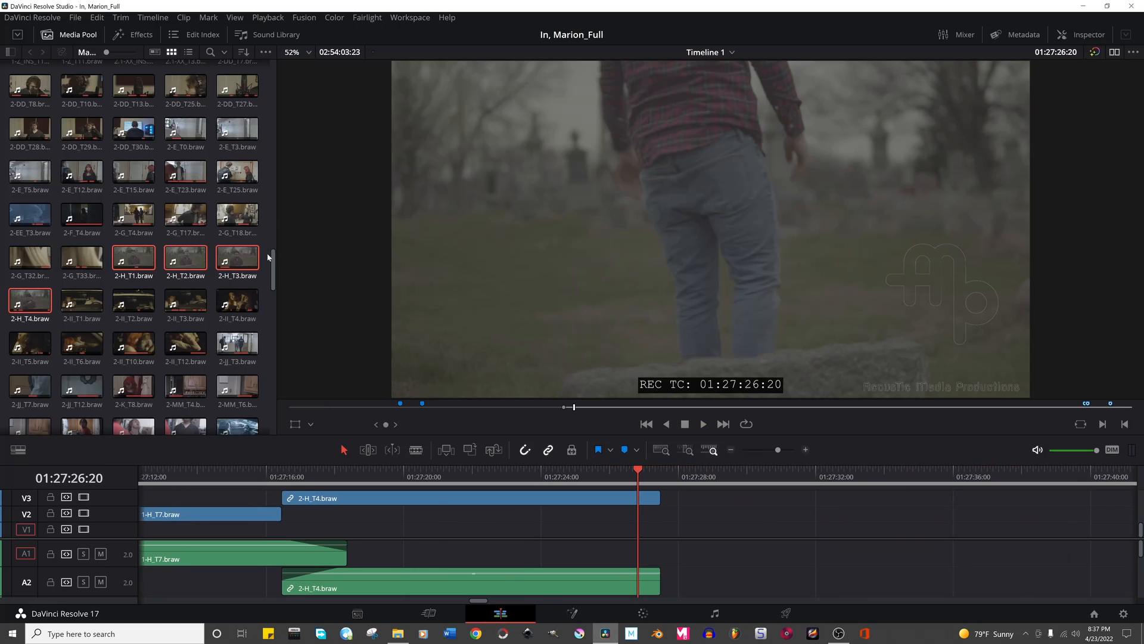
{"action": "scroll", "coordinate": [275, 328], "scroll_direction": "down", "scroll_amount": 5}
{"action": "left_click_drag", "start_coordinate": [275, 327], "coordinate": [276, 374]}
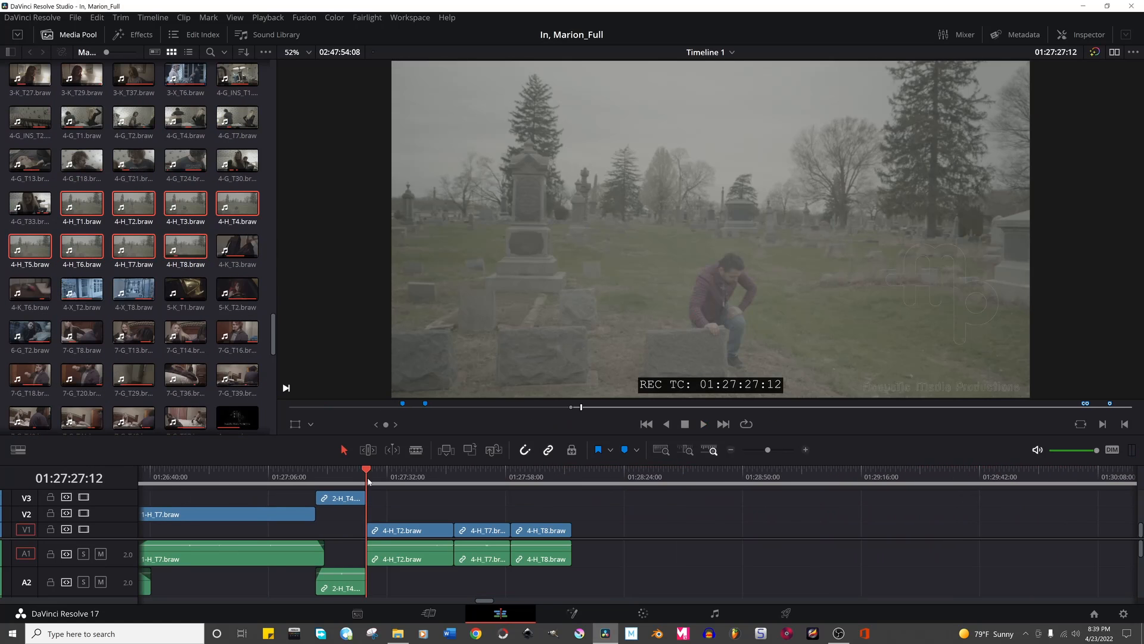
Play 4-H_T2 from its start at 01:27:27:12 and replay 4-H_T7 from about 01:27:43:00.
{"action": "key", "text": "space"}
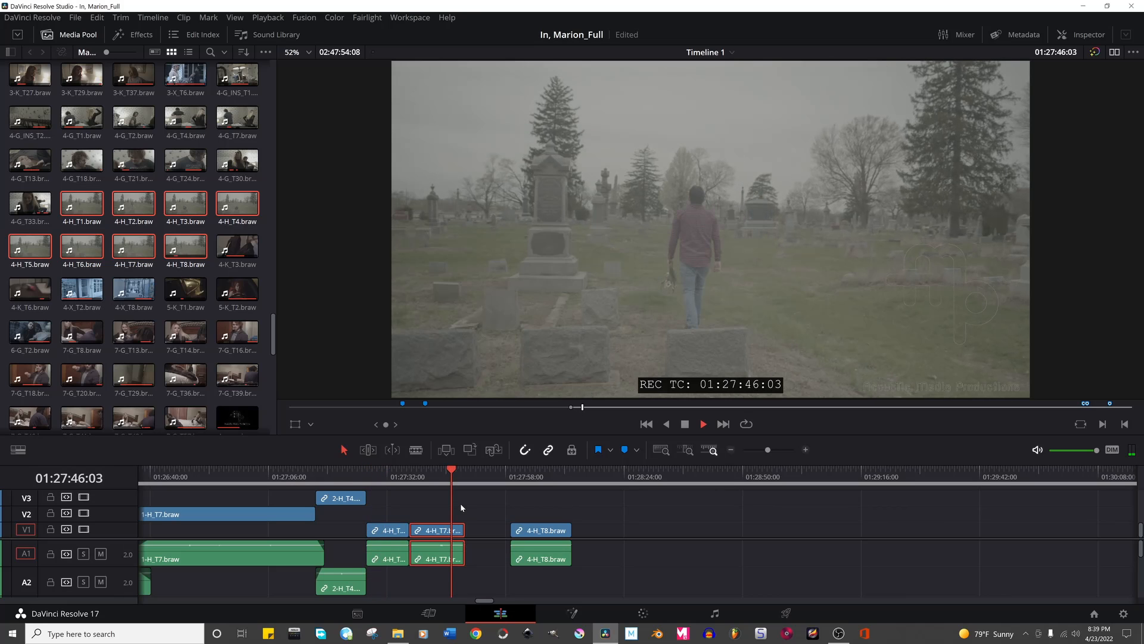
{"action": "left_click", "coordinate": [437, 477]}
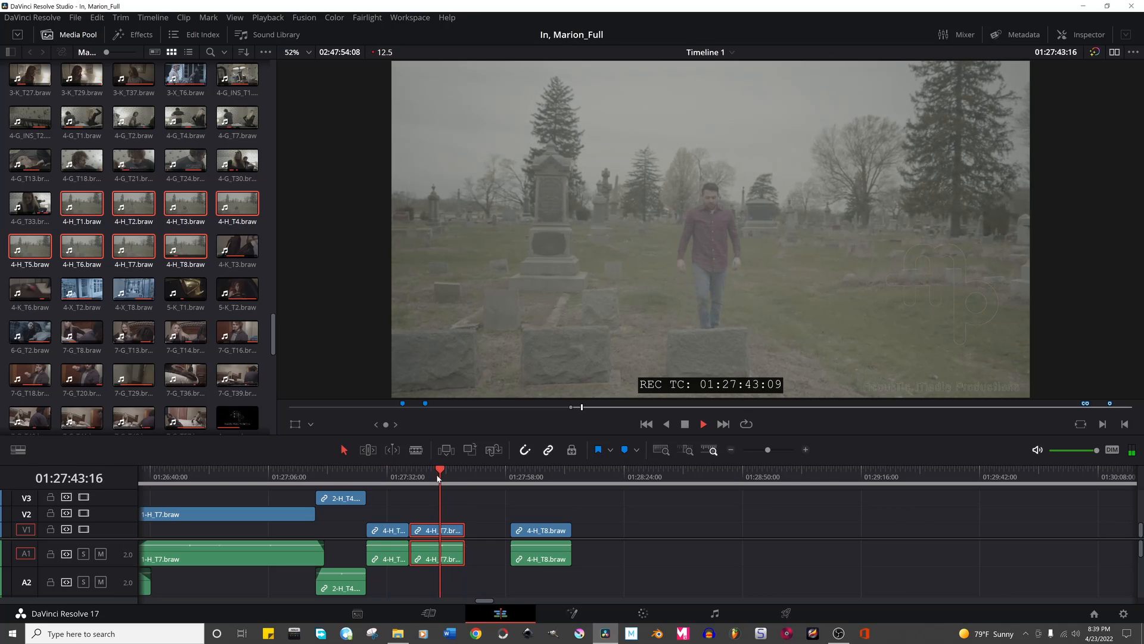
Review 4-H_T7 from its start and ripple-delete the 4-H_T2 clip ahead of 4-H_T8 on V1.
{"action": "key", "text": "space"}
{"action": "left_click", "coordinate": [408, 479]}
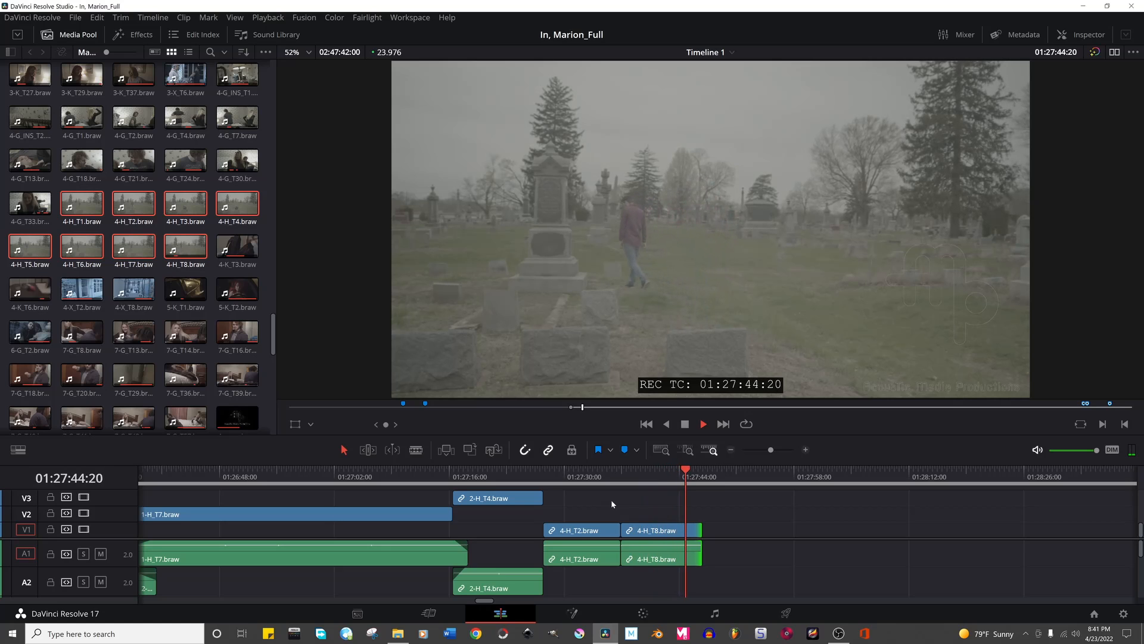
{"action": "left_click", "coordinate": [602, 535]}
{"action": "key", "text": "shift+BackSpace"}
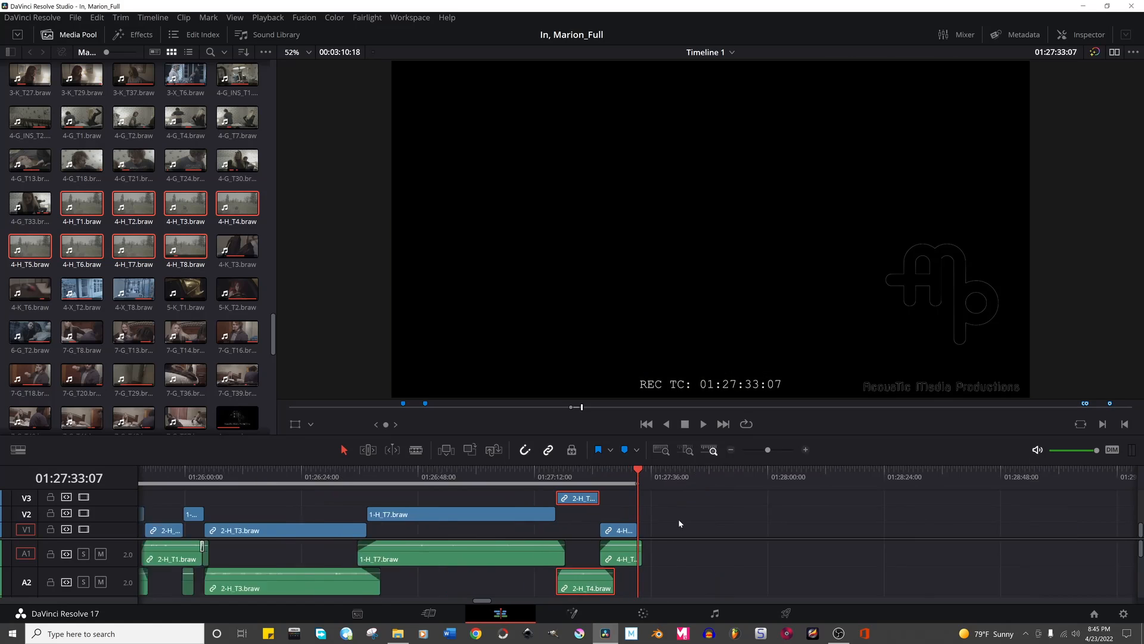
View the cemetery scene full screen from its start at 01:24:19:11.
{"action": "scroll", "coordinate": [663, 517], "scroll_direction": "down", "scroll_amount": 8}
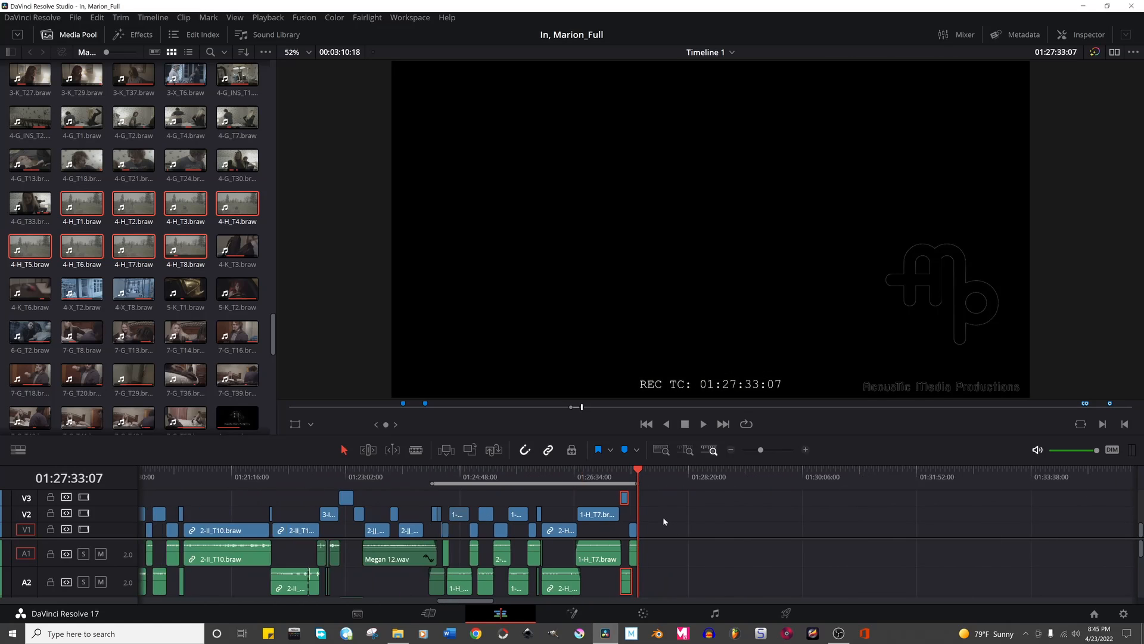
{"action": "left_click", "coordinate": [484, 477]}
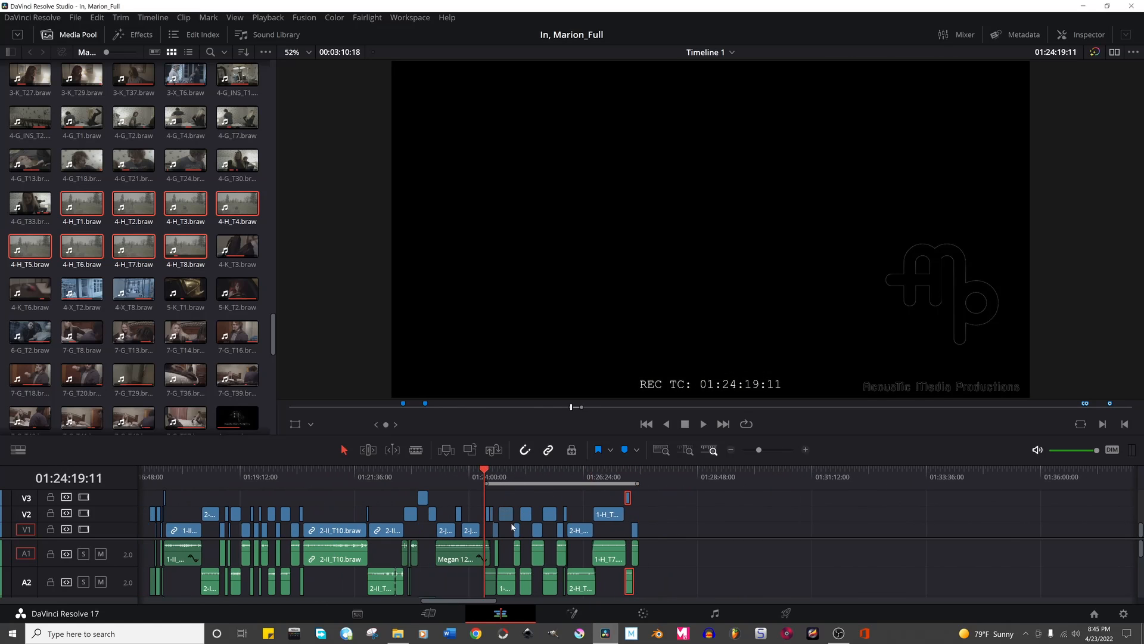
{"action": "scroll", "coordinate": [511, 527], "scroll_direction": "up", "scroll_amount": 5}
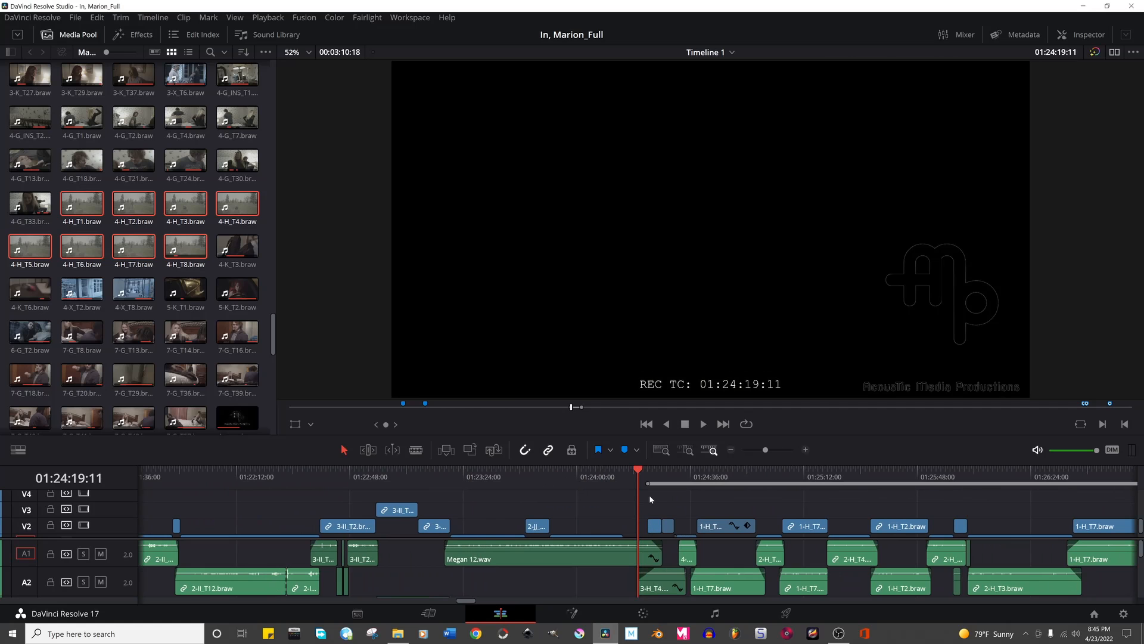
{"action": "key", "text": "ctrl+f"}
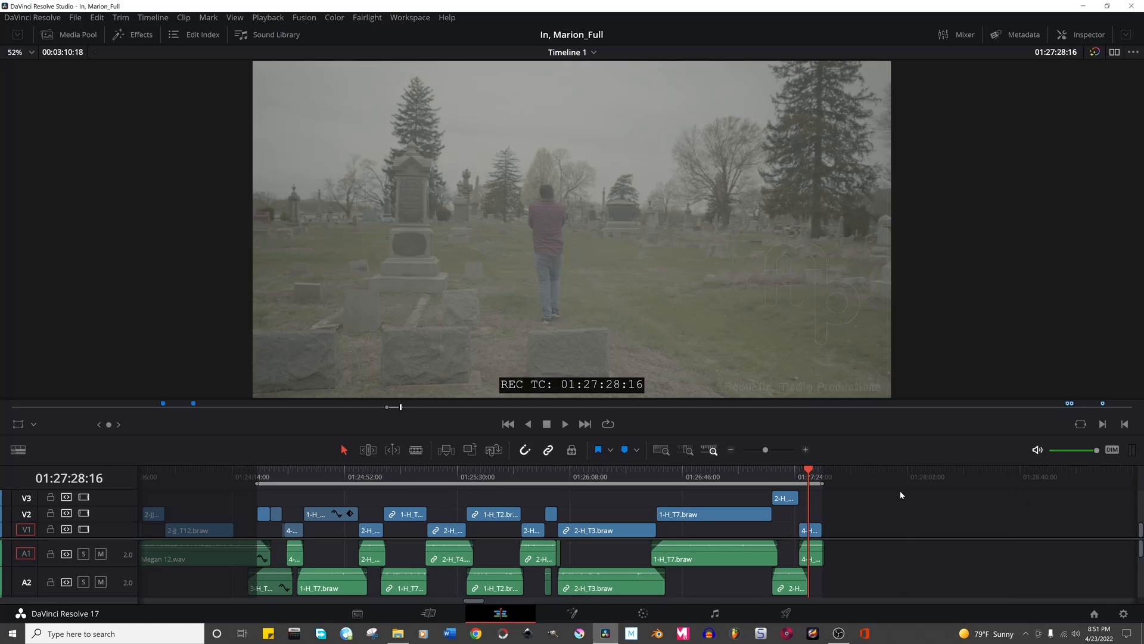
Scrub through the cemetery scene up to the closing wide shot and back to the first 2-H_T4 at 01:24:59:22.
{"action": "left_click_drag", "start_coordinate": [293, 478], "coordinate": [809, 498]}
{"action": "left_click_drag", "start_coordinate": [603, 476], "coordinate": [636, 469]}
{"action": "left_click_drag", "start_coordinate": [554, 467], "coordinate": [368, 475]}
{"action": "scroll", "coordinate": [408, 528], "scroll_direction": "up", "scroll_amount": 5}
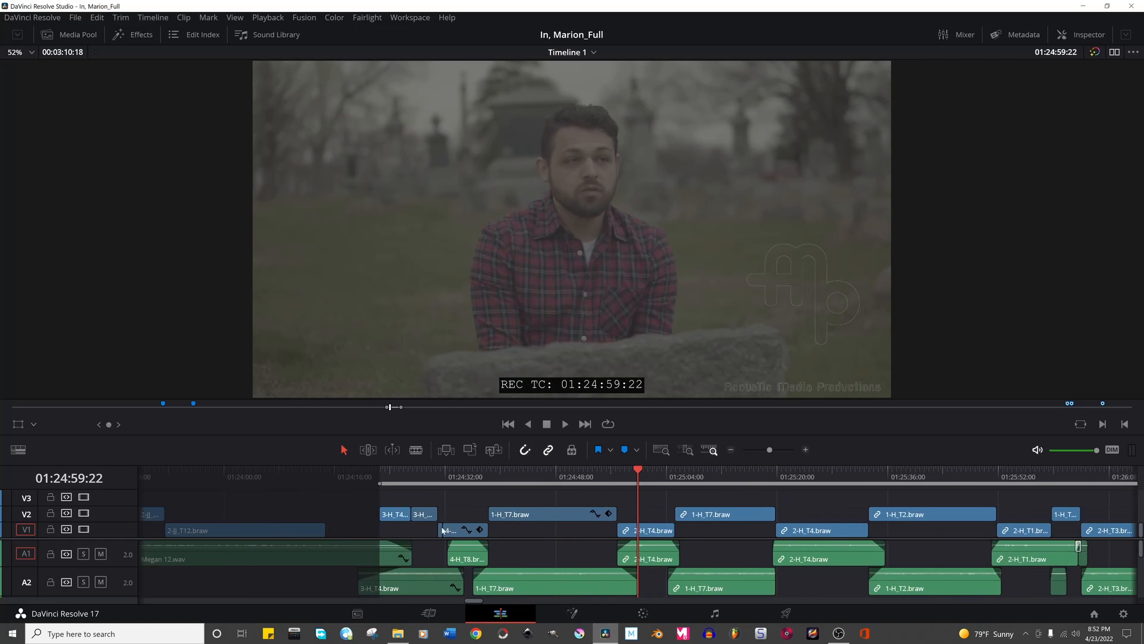
Play the cuts between the 1-H_T7 and 2-H_T4 clips from about 01:24:54:00.
{"action": "left_click", "coordinate": [463, 513]}
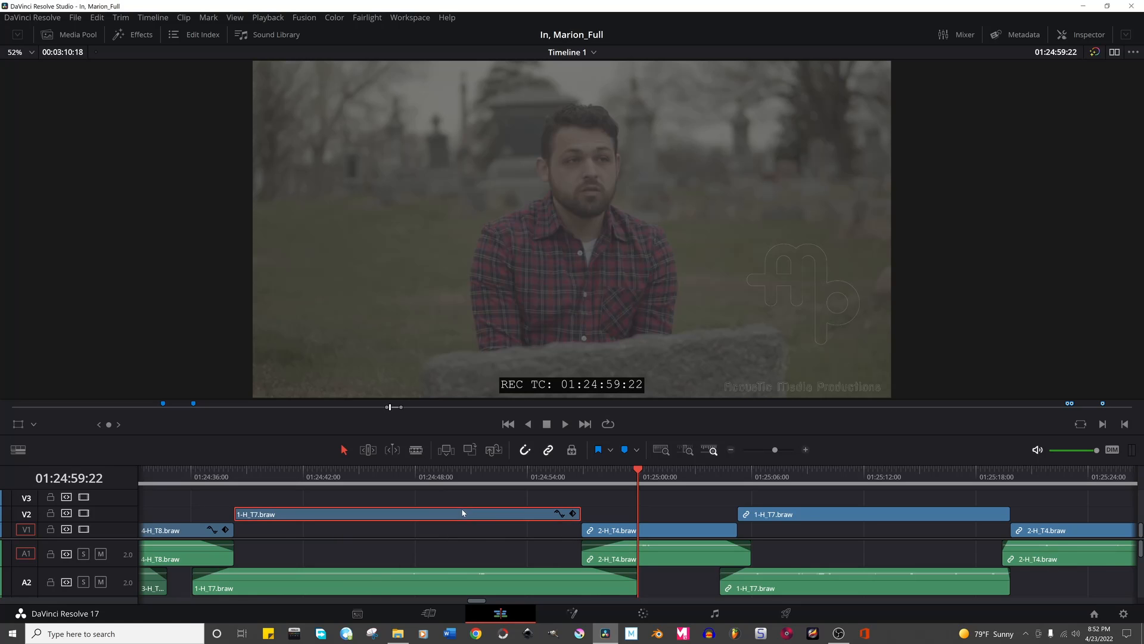
{"action": "left_click", "coordinate": [753, 514]}
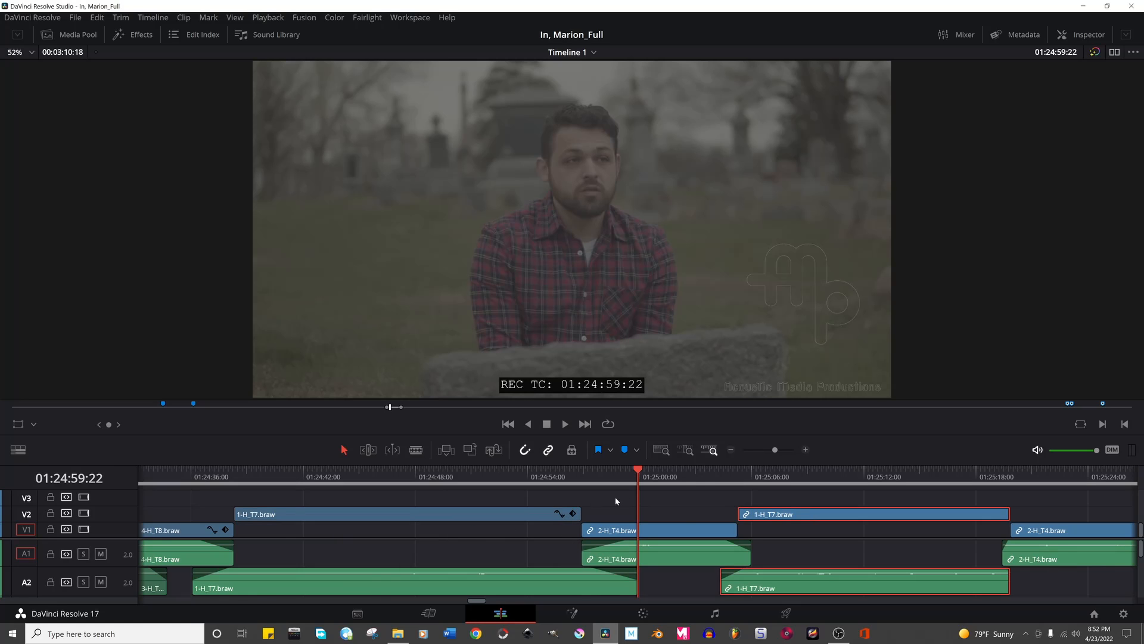
{"action": "left_click", "coordinate": [529, 477]}
{"action": "key", "text": "space"}
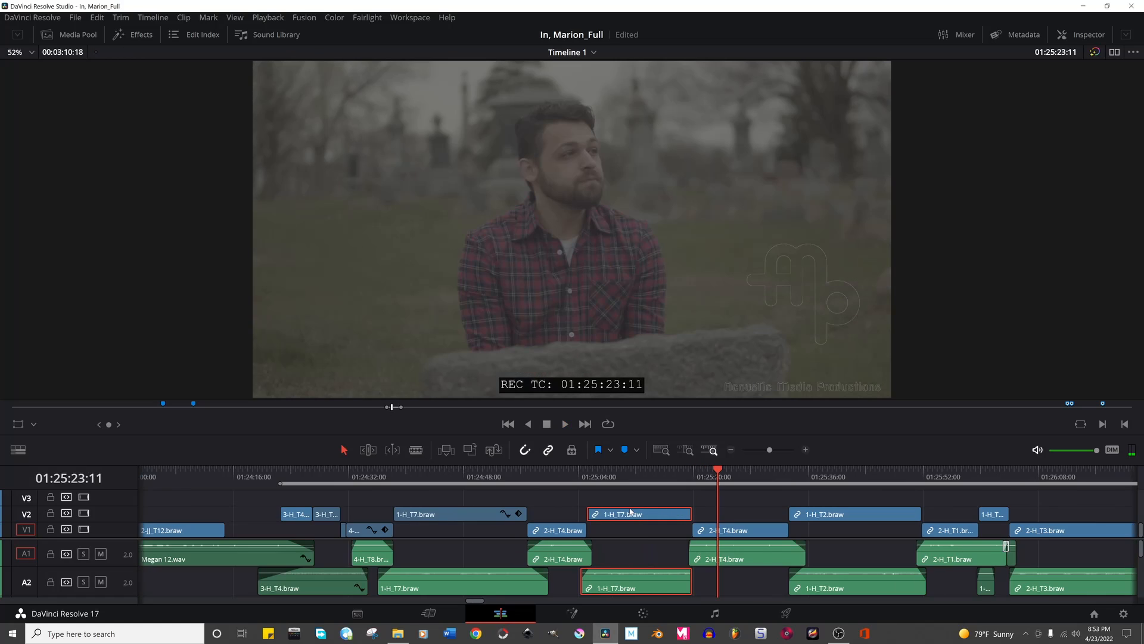
Save the project and delete the 1-H_T7 clip between the two 2-H_T4 clips.
{"action": "left_click", "coordinate": [565, 531]}
{"action": "left_click", "coordinate": [642, 516]}
{"action": "key", "text": "ctrl+s"}
{"action": "key", "text": "Delete"}
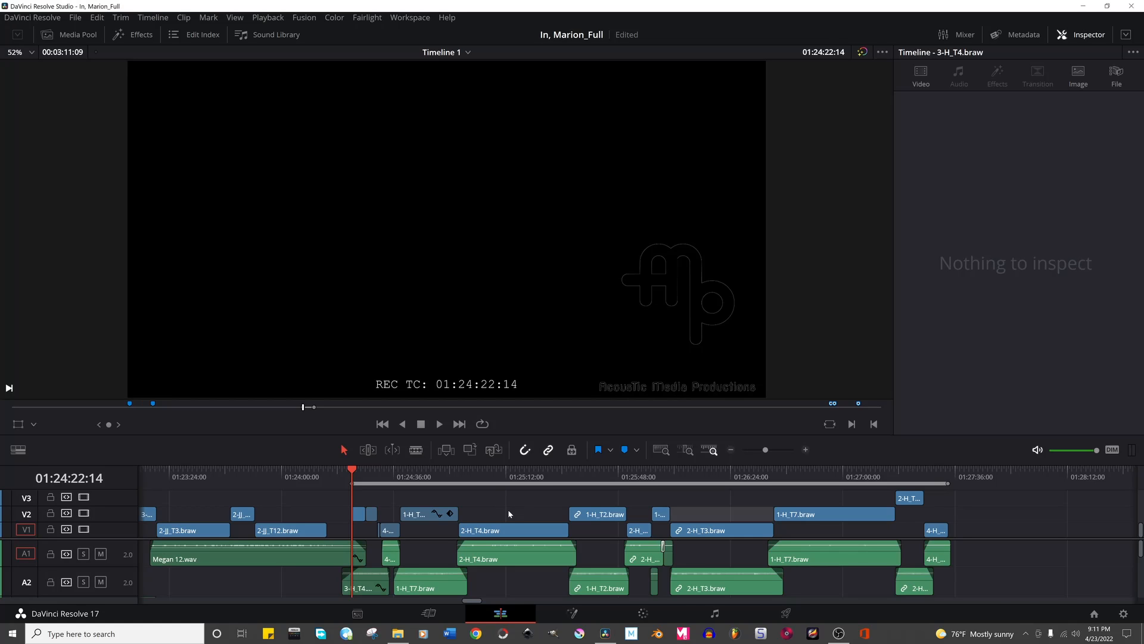
Play the revised cemetery scene full screen from 01:24:22:14.
{"action": "key", "text": "ctrl+f"}
{"action": "key", "text": "space"}
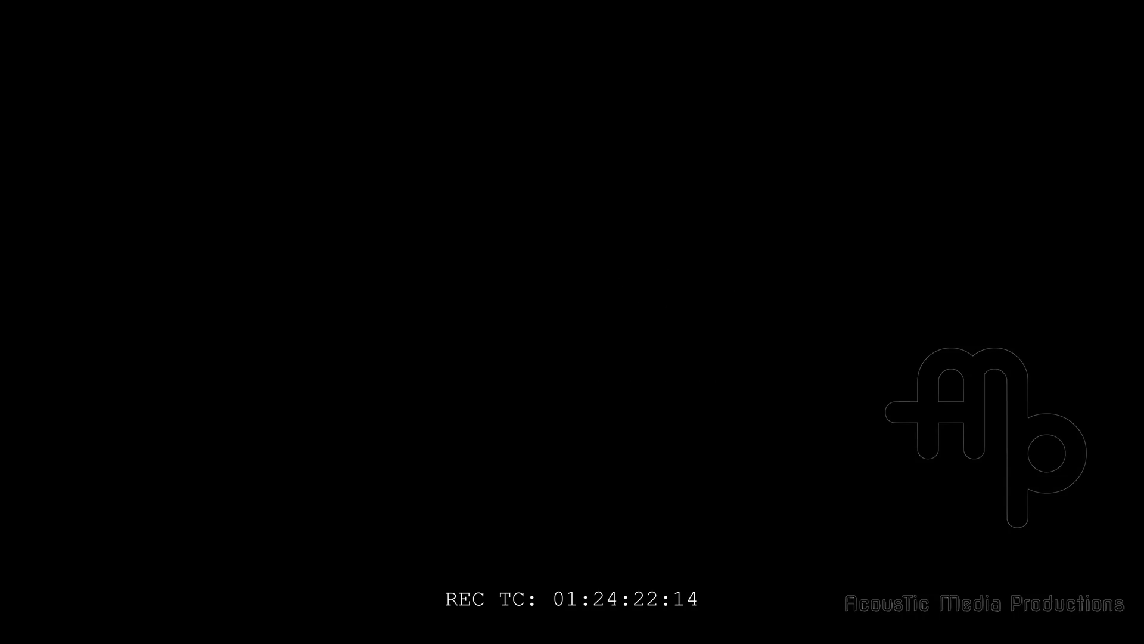